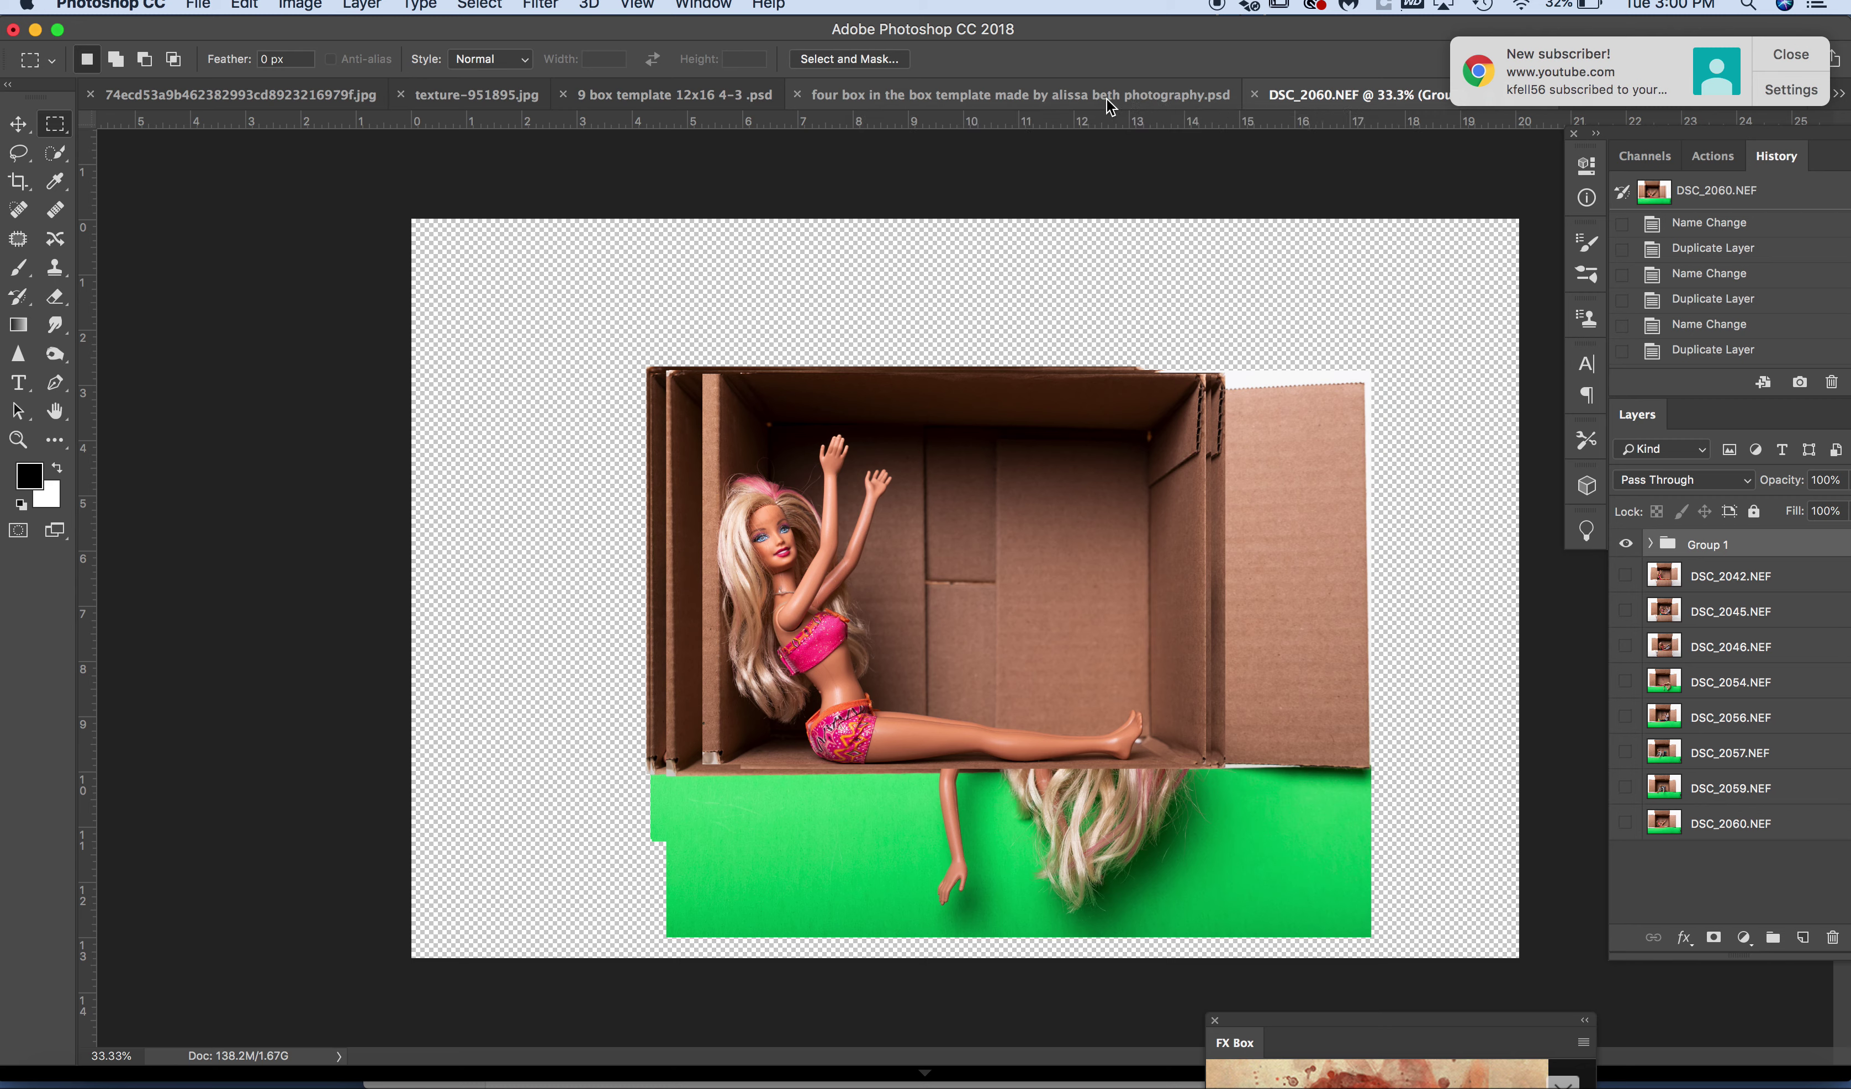
# - Duplicate Group 1 from DSC_2060.NEF into the 6 box 20x30 template document
pyautogui.click(1769, 60)
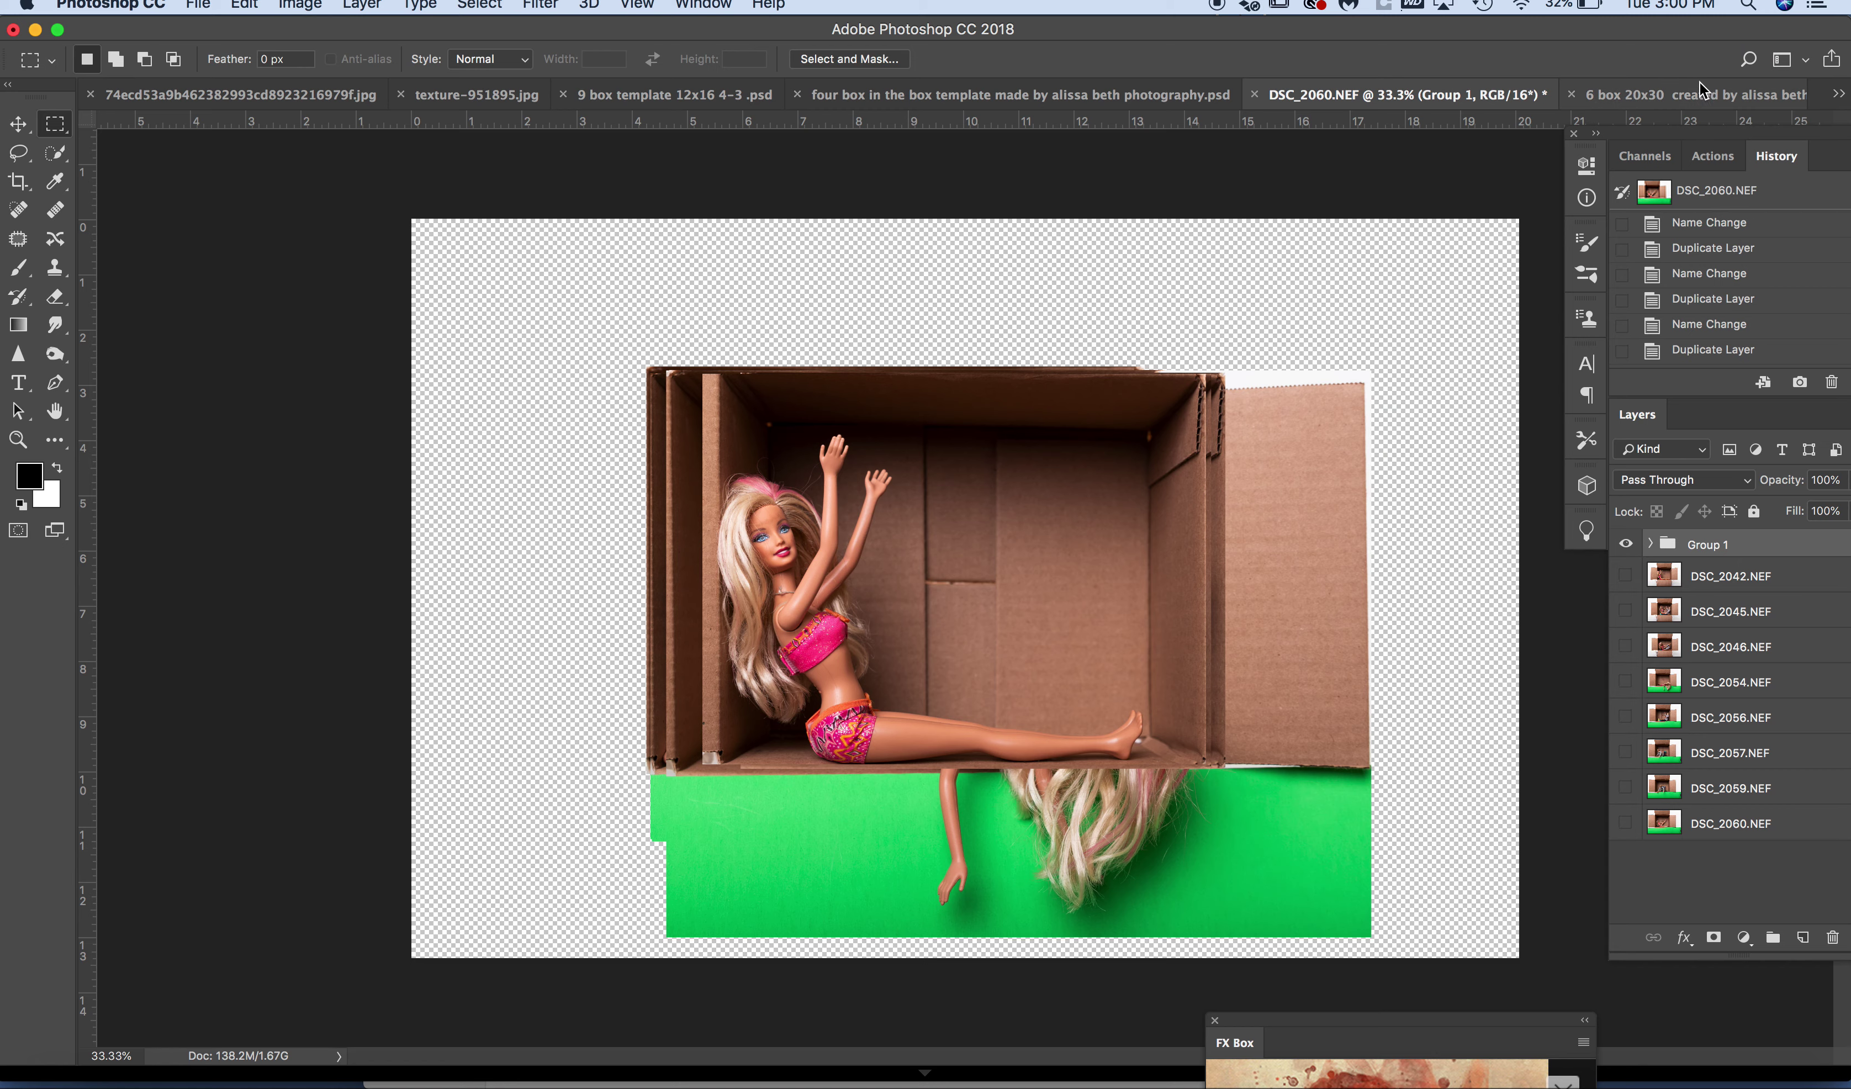
pyautogui.click(1688, 99)
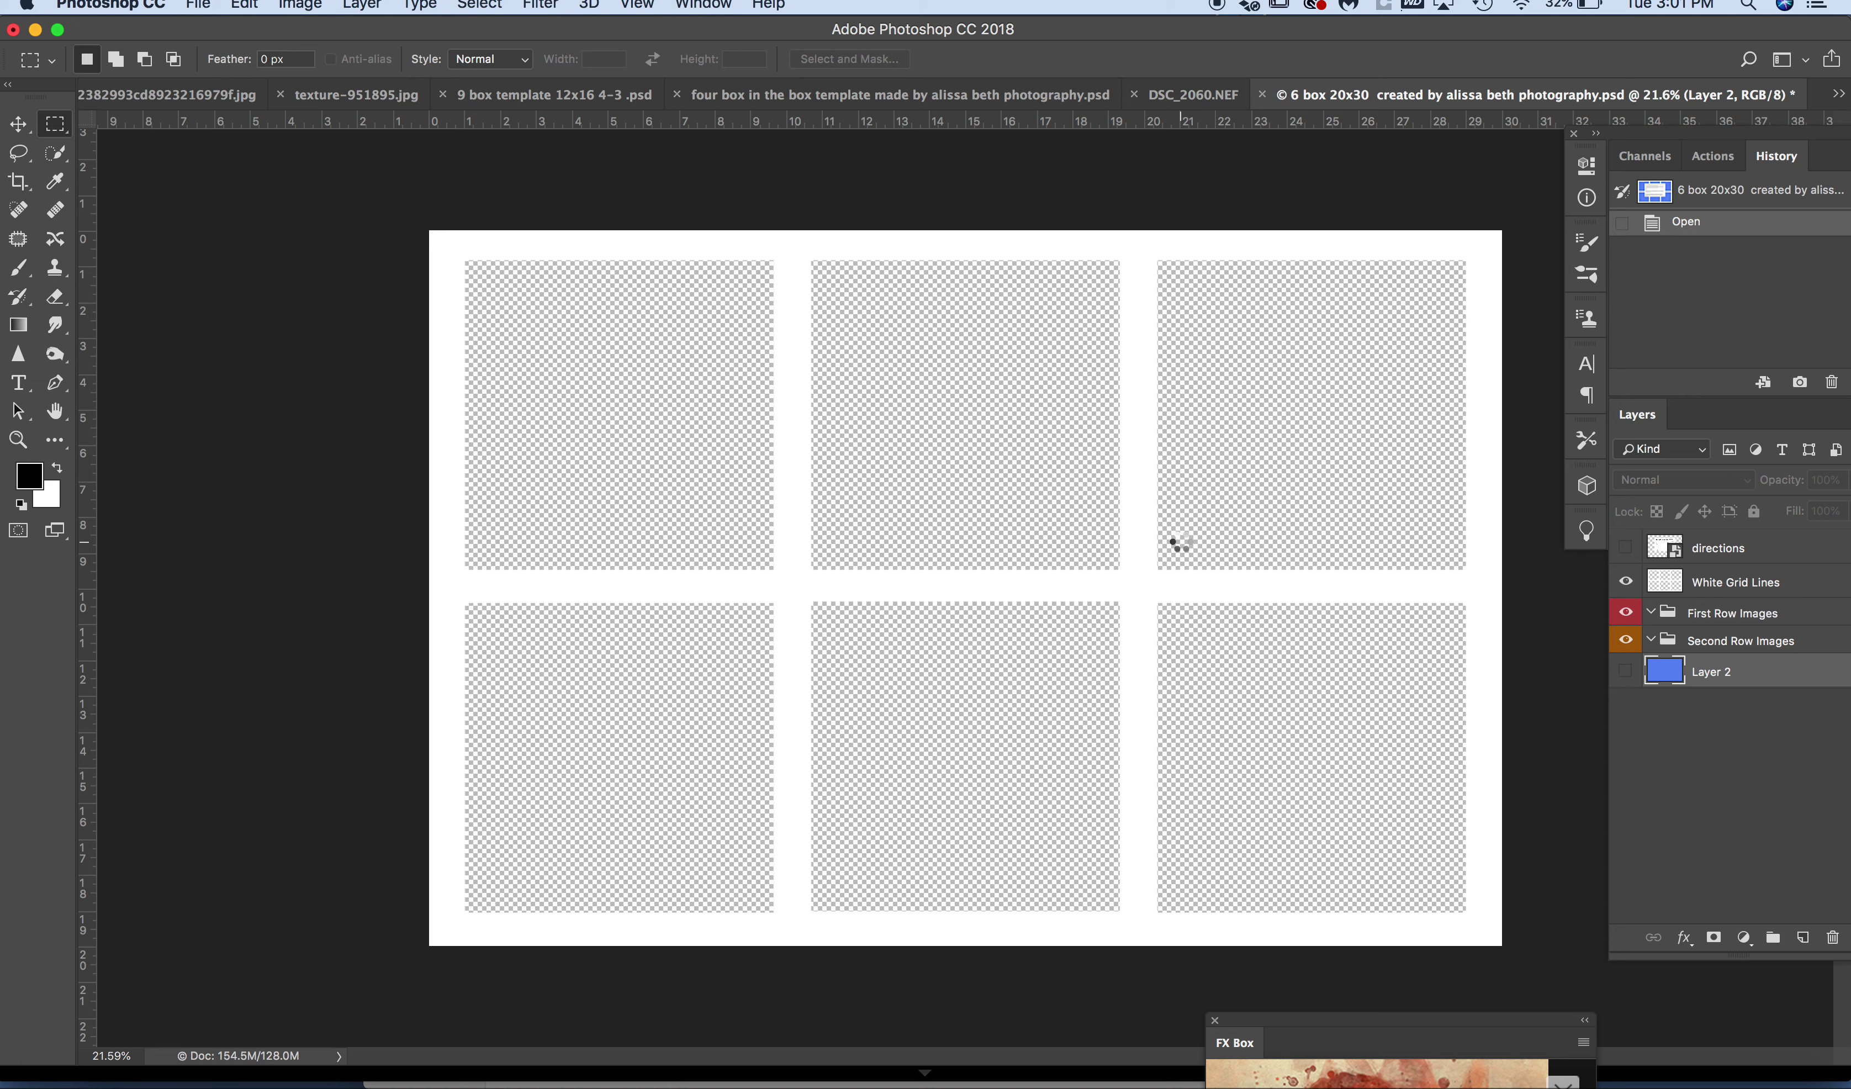
pyautogui.press('super+v')
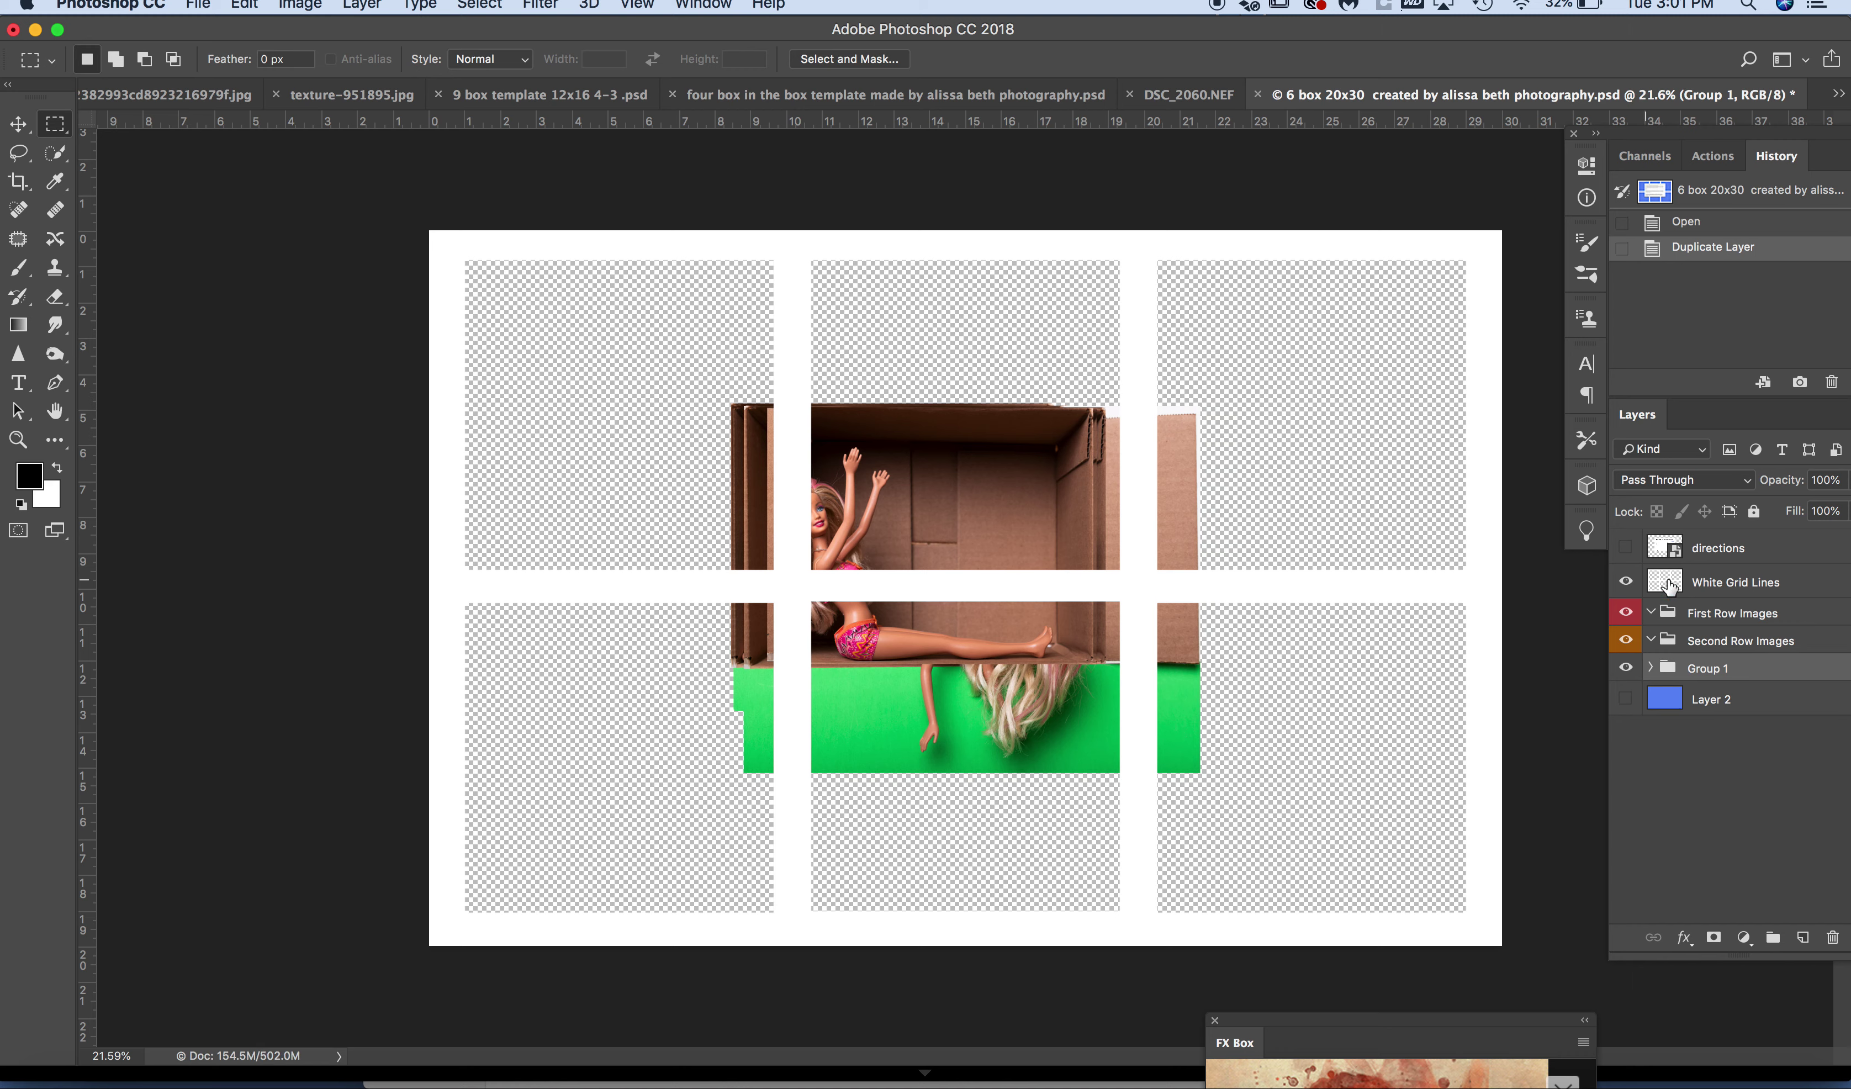
# - Hide the White Grid Lines layer and expand Group 1 to list its individual layers
pyautogui.click(1627, 584)
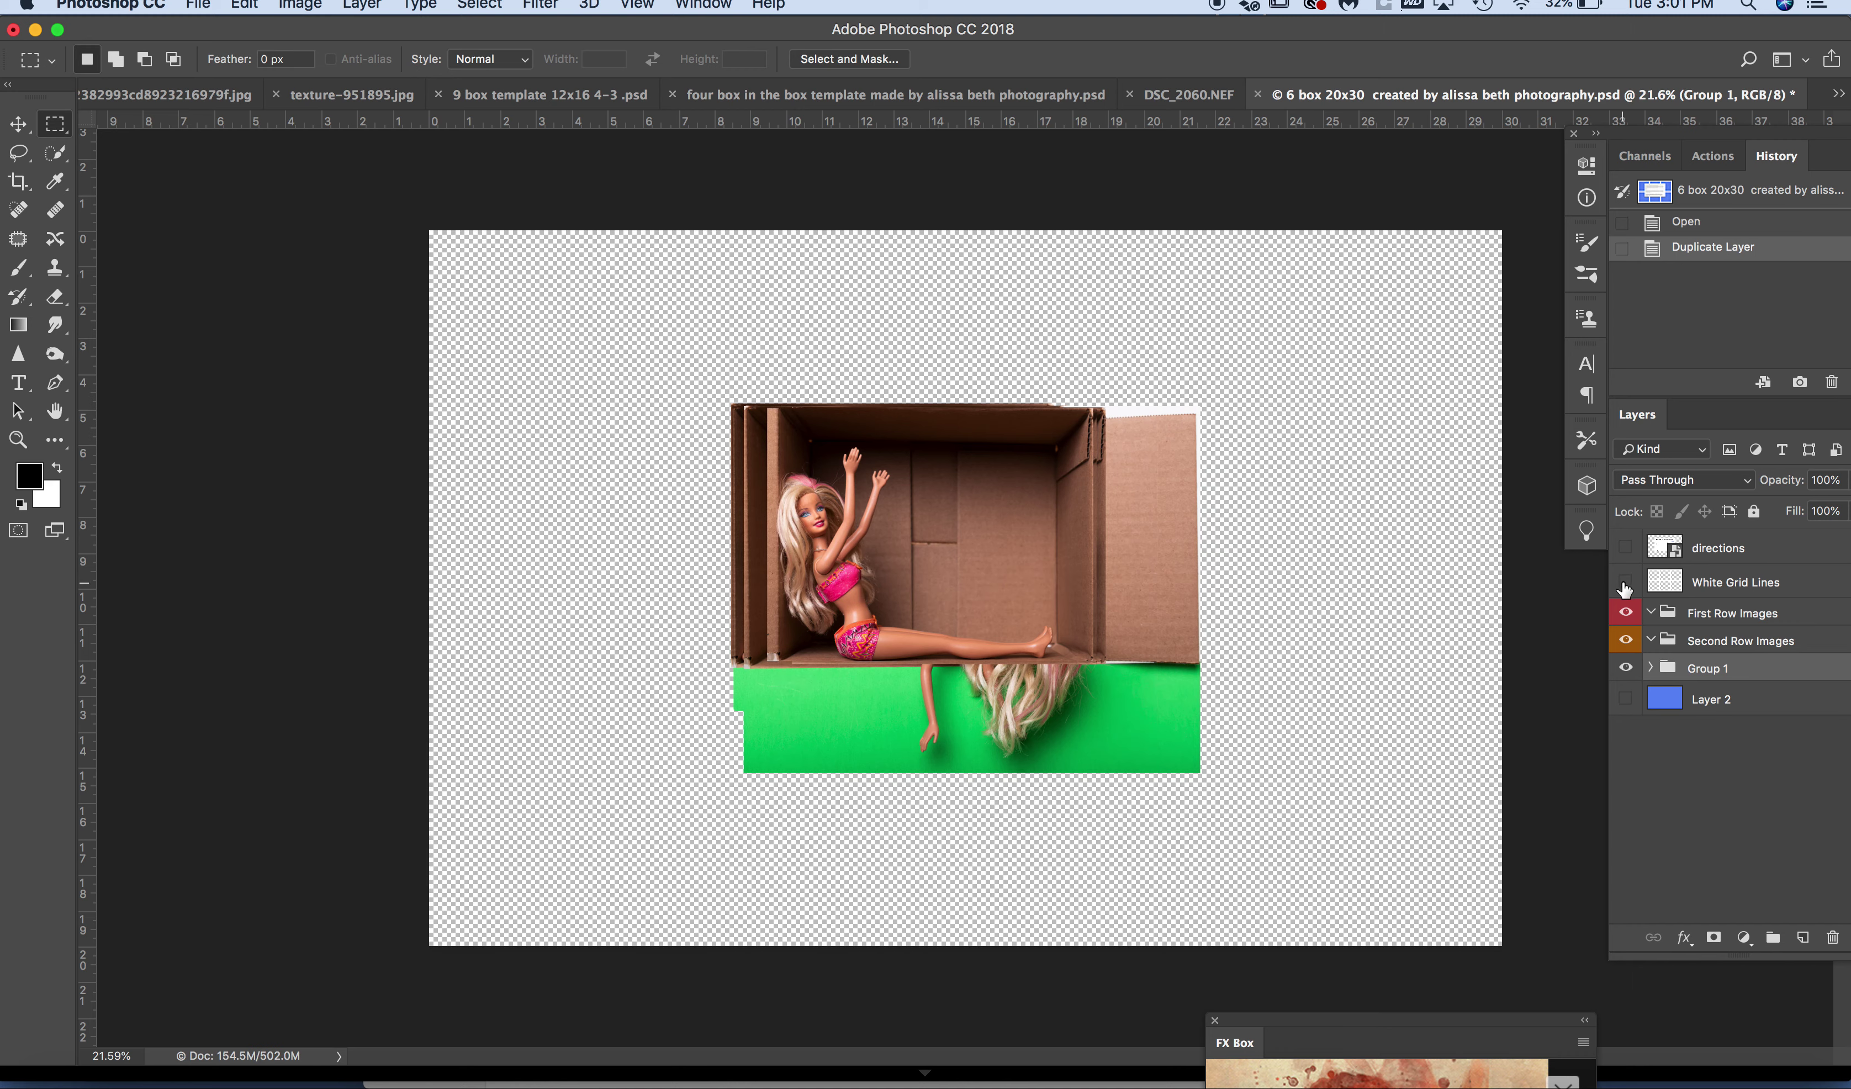
pyautogui.click(1652, 668)
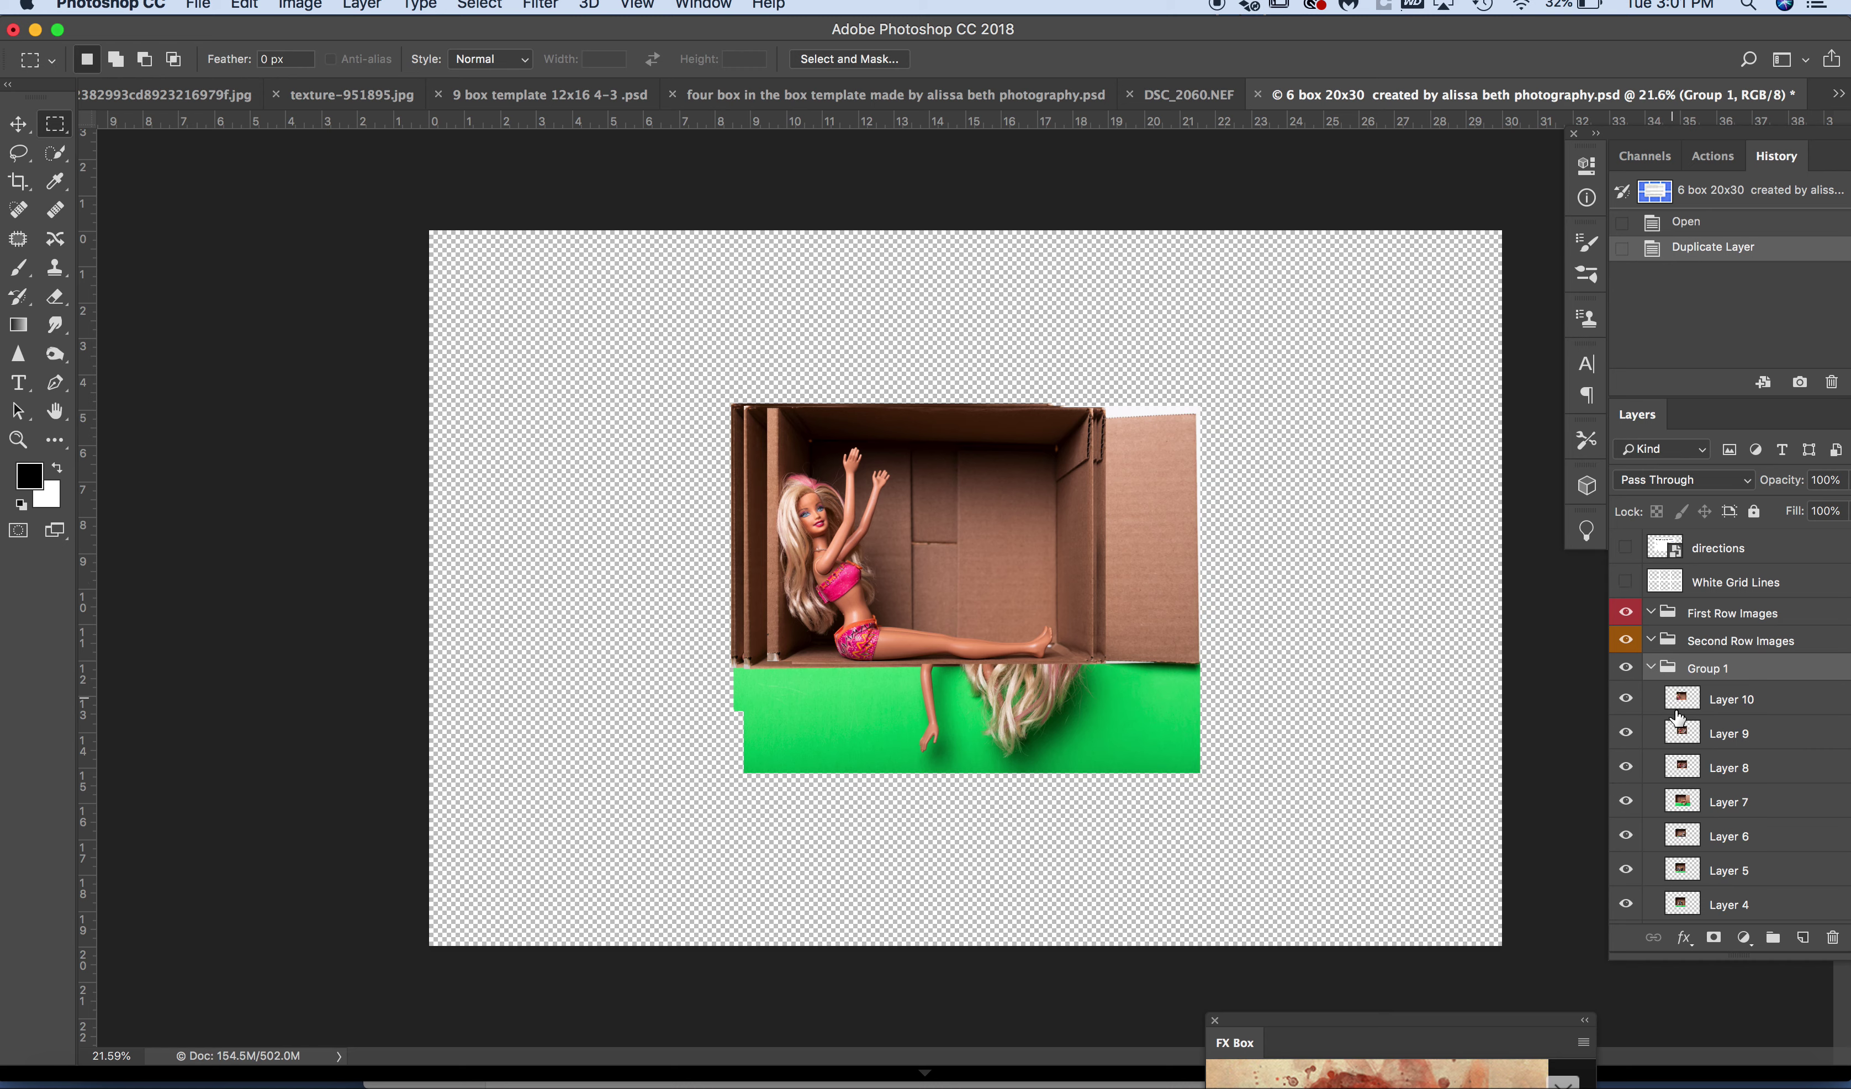
pyautogui.click(1627, 583)
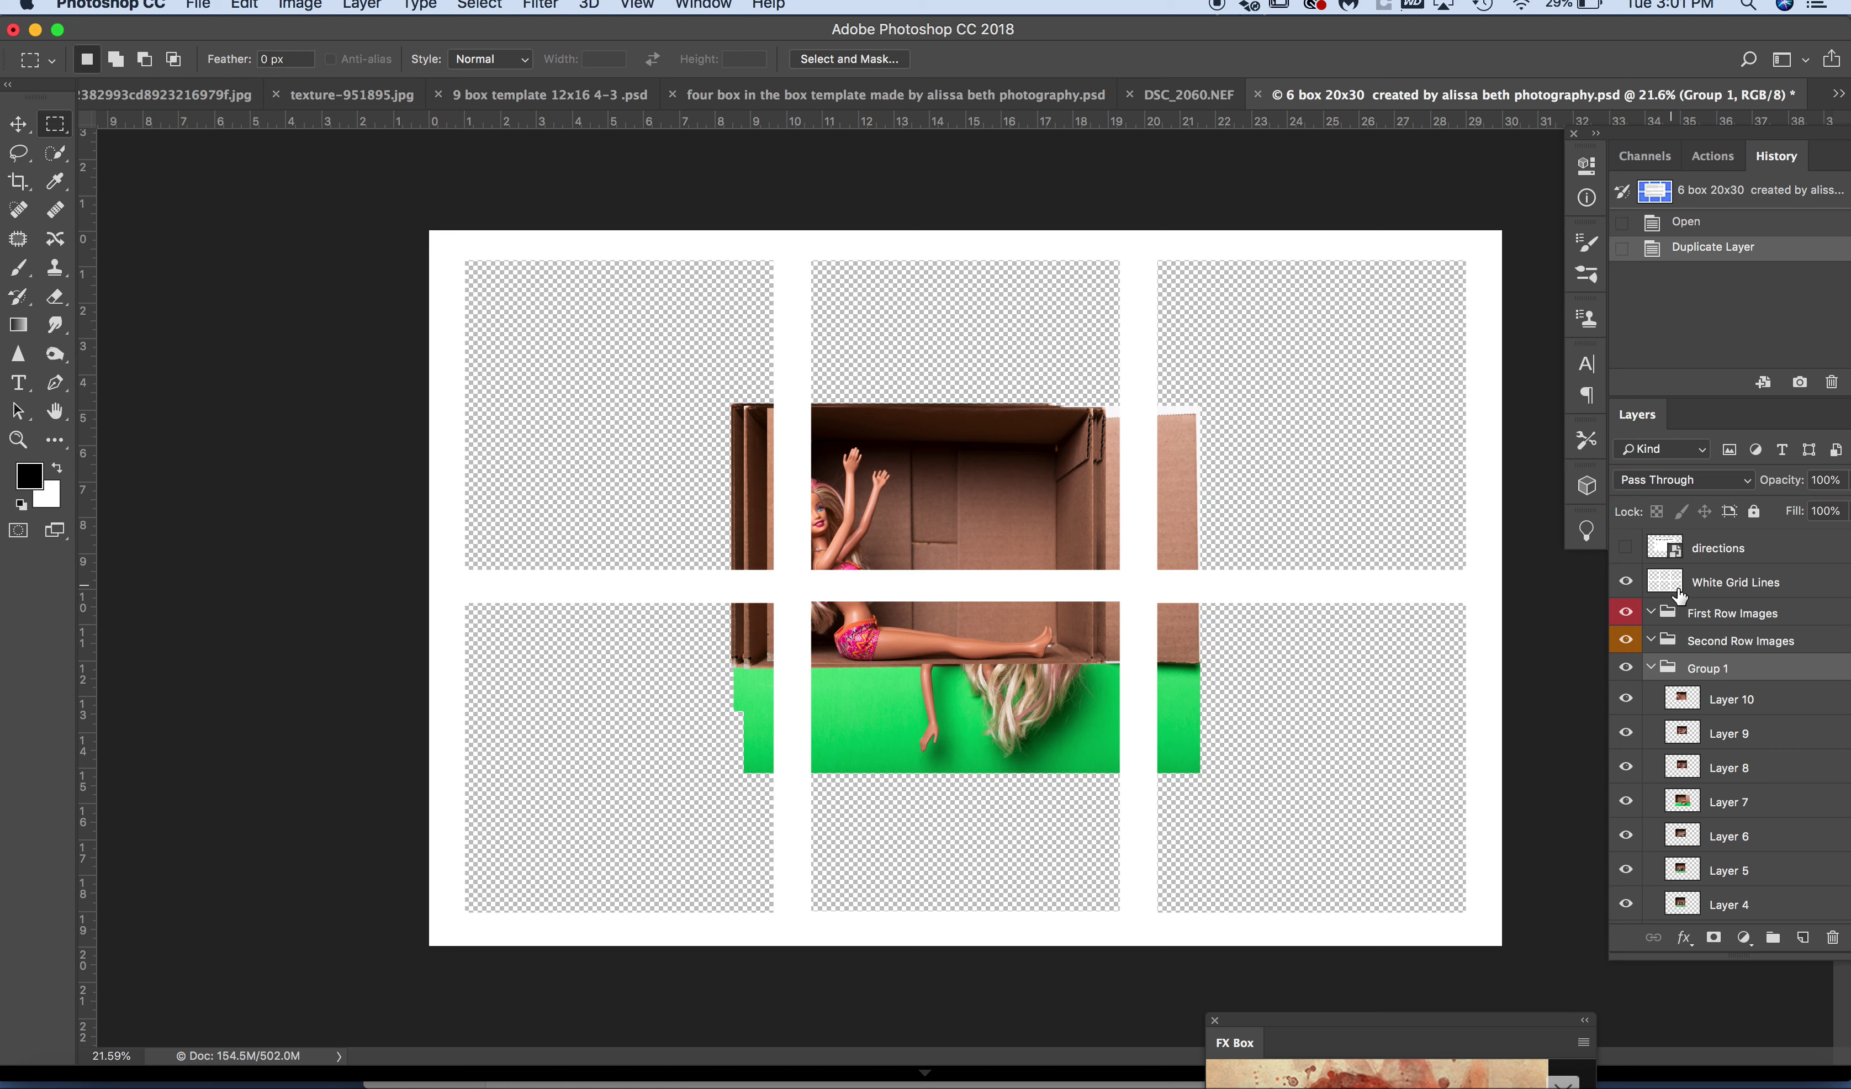
pyautogui.click(1625, 583)
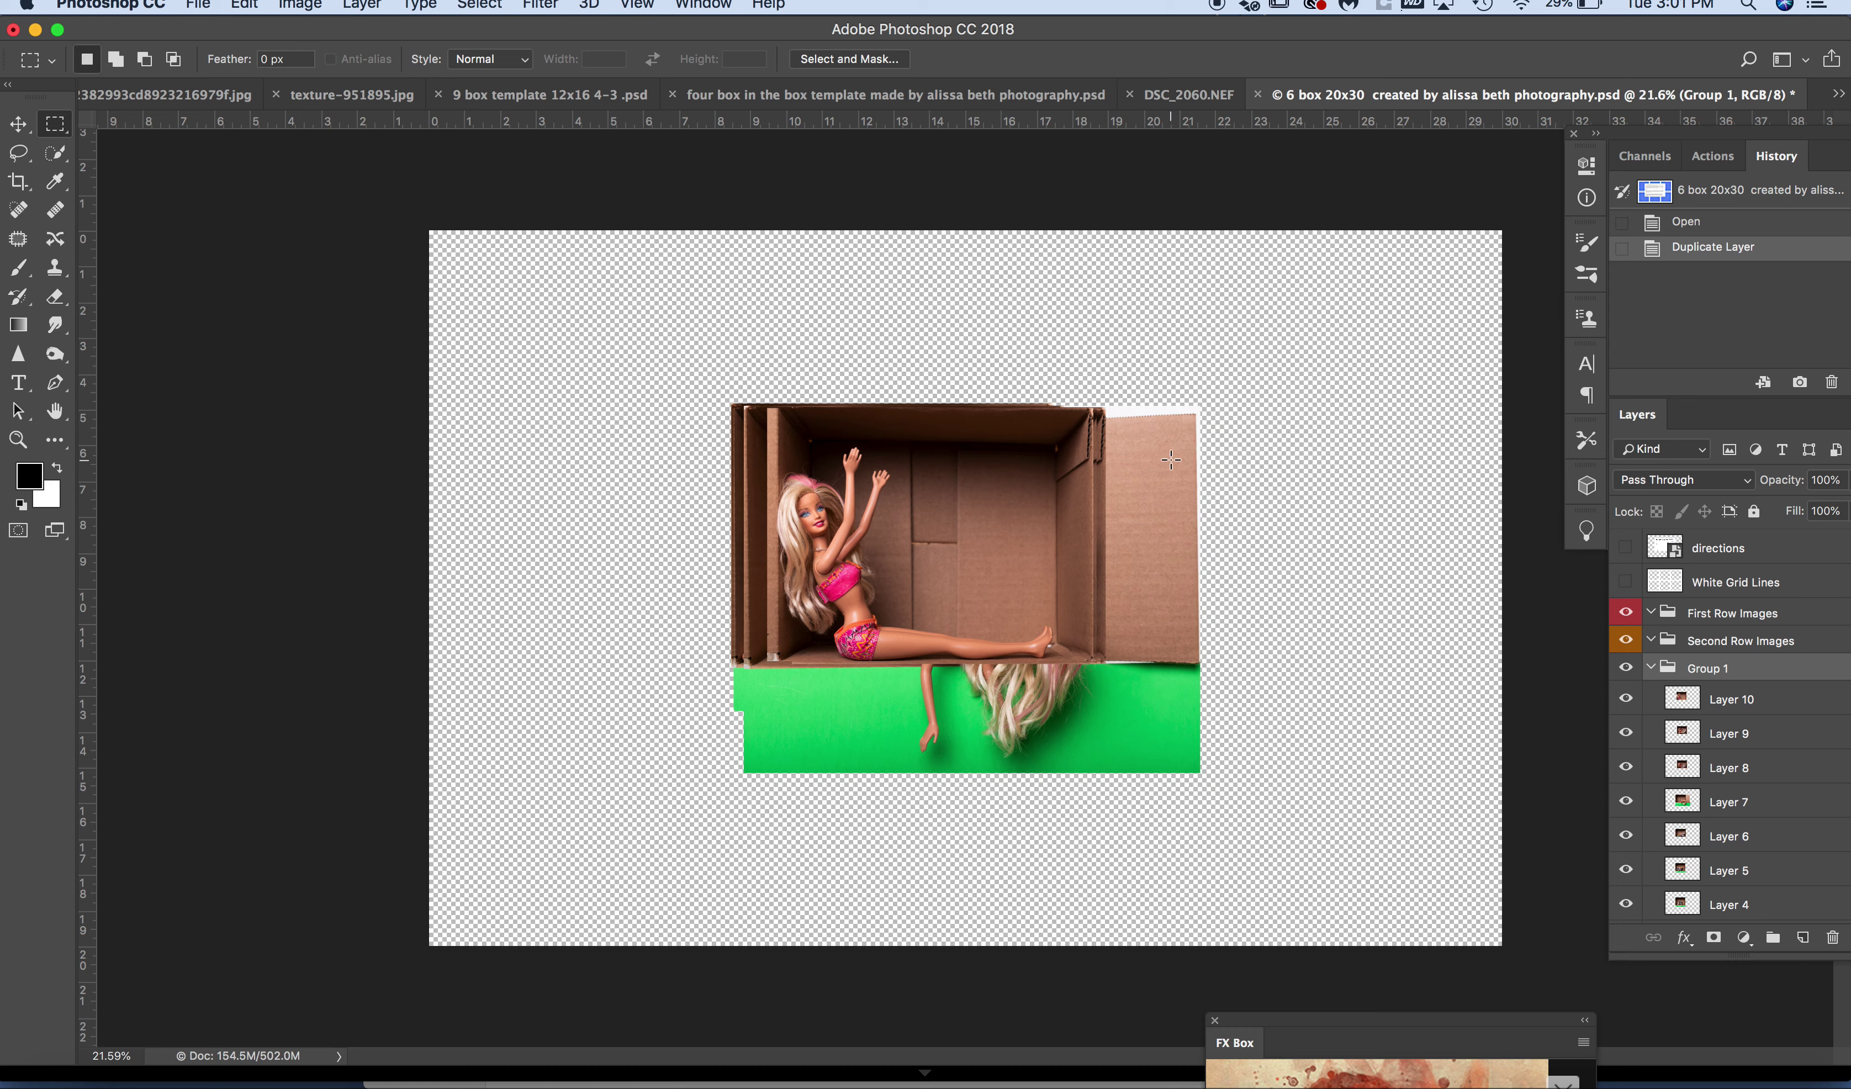
# - Scale the whole Group 1 down proportionally to about 63.35%
pyautogui.press('super+t')
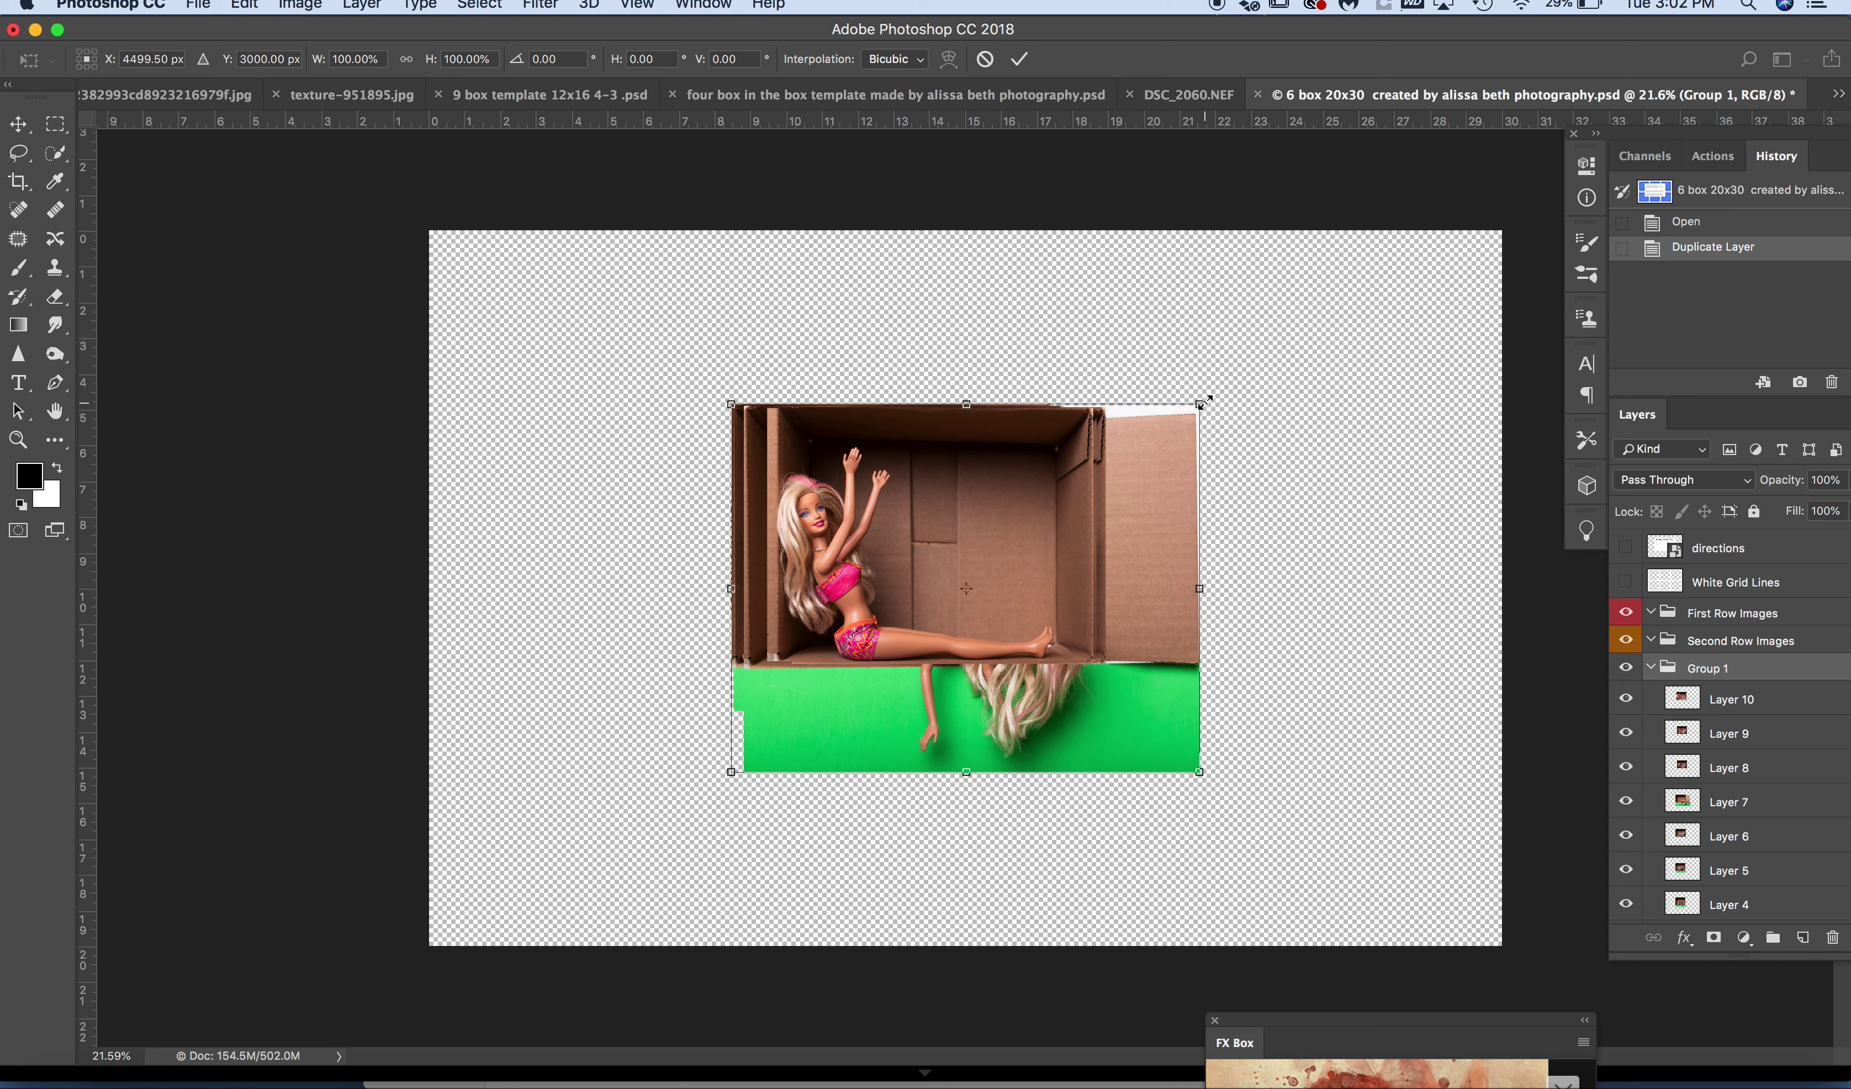
pyautogui.moveTo(1201, 402); pyautogui.dragTo(1038, 542)
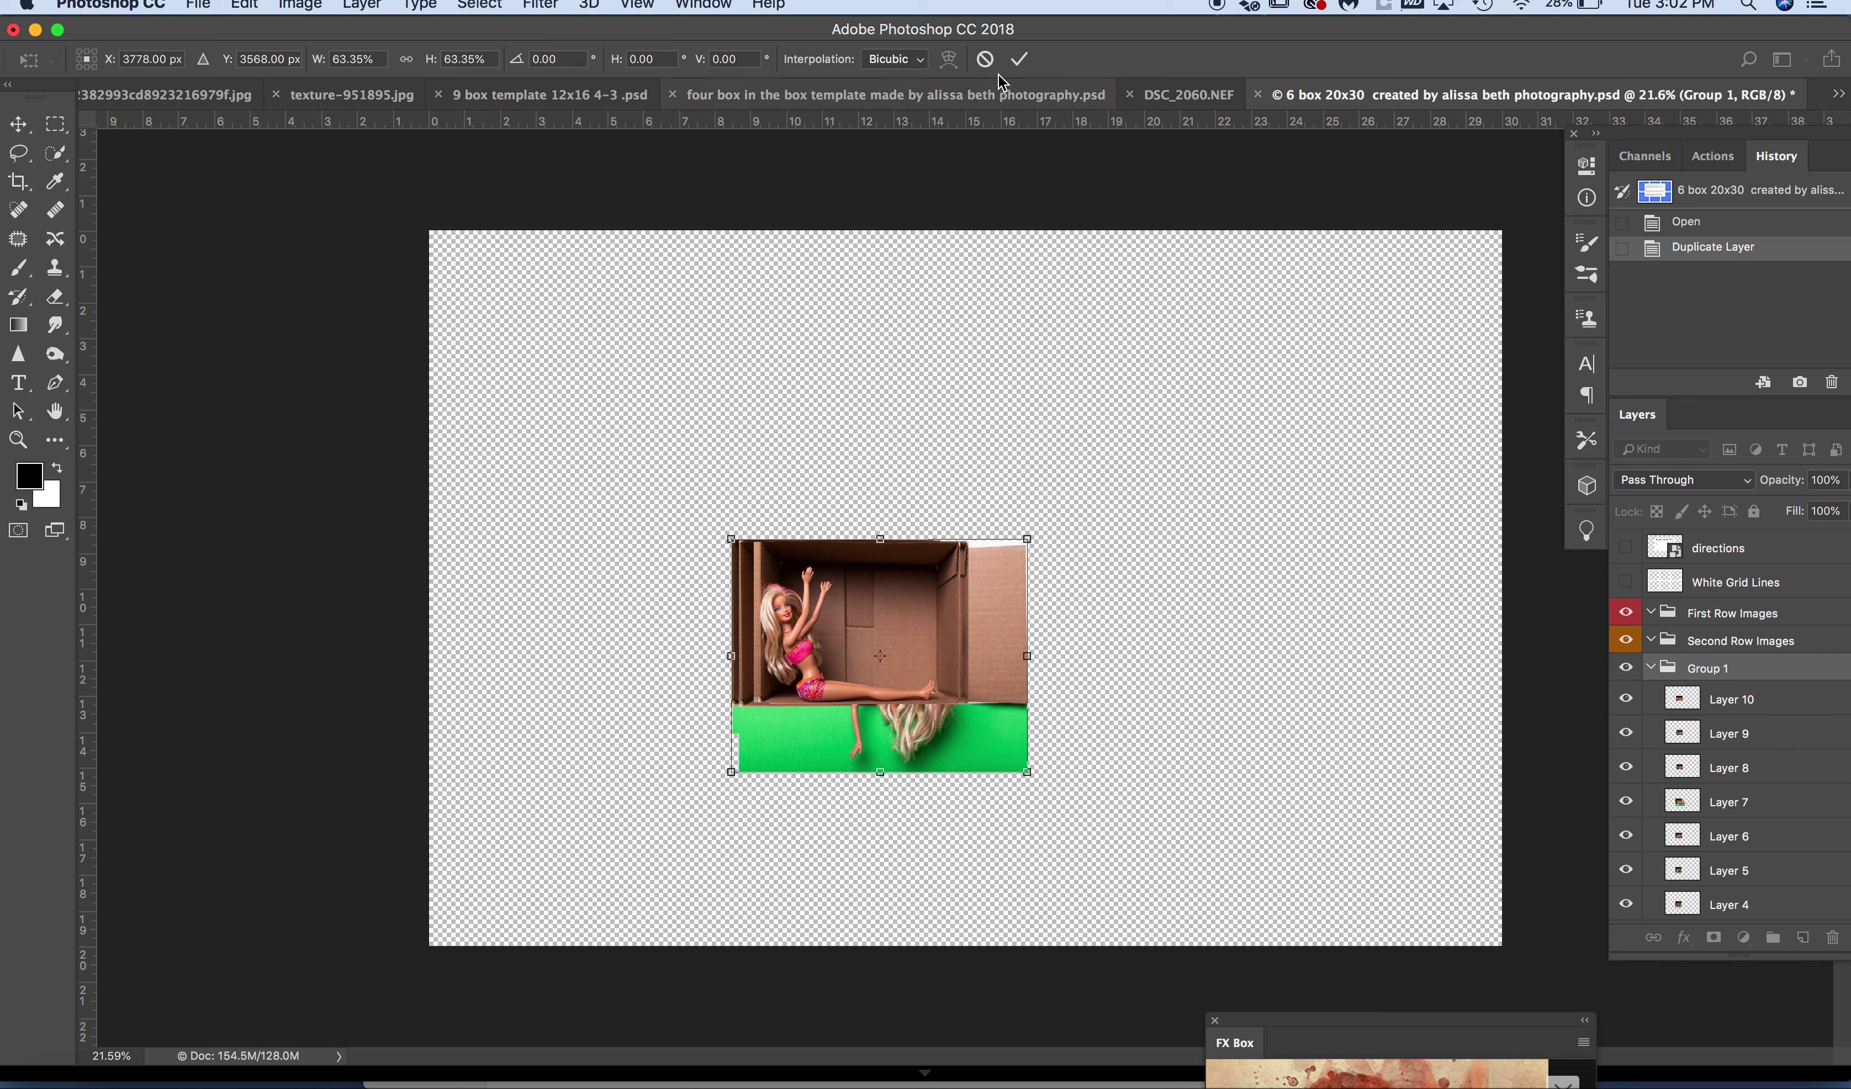
pyautogui.click(1017, 60)
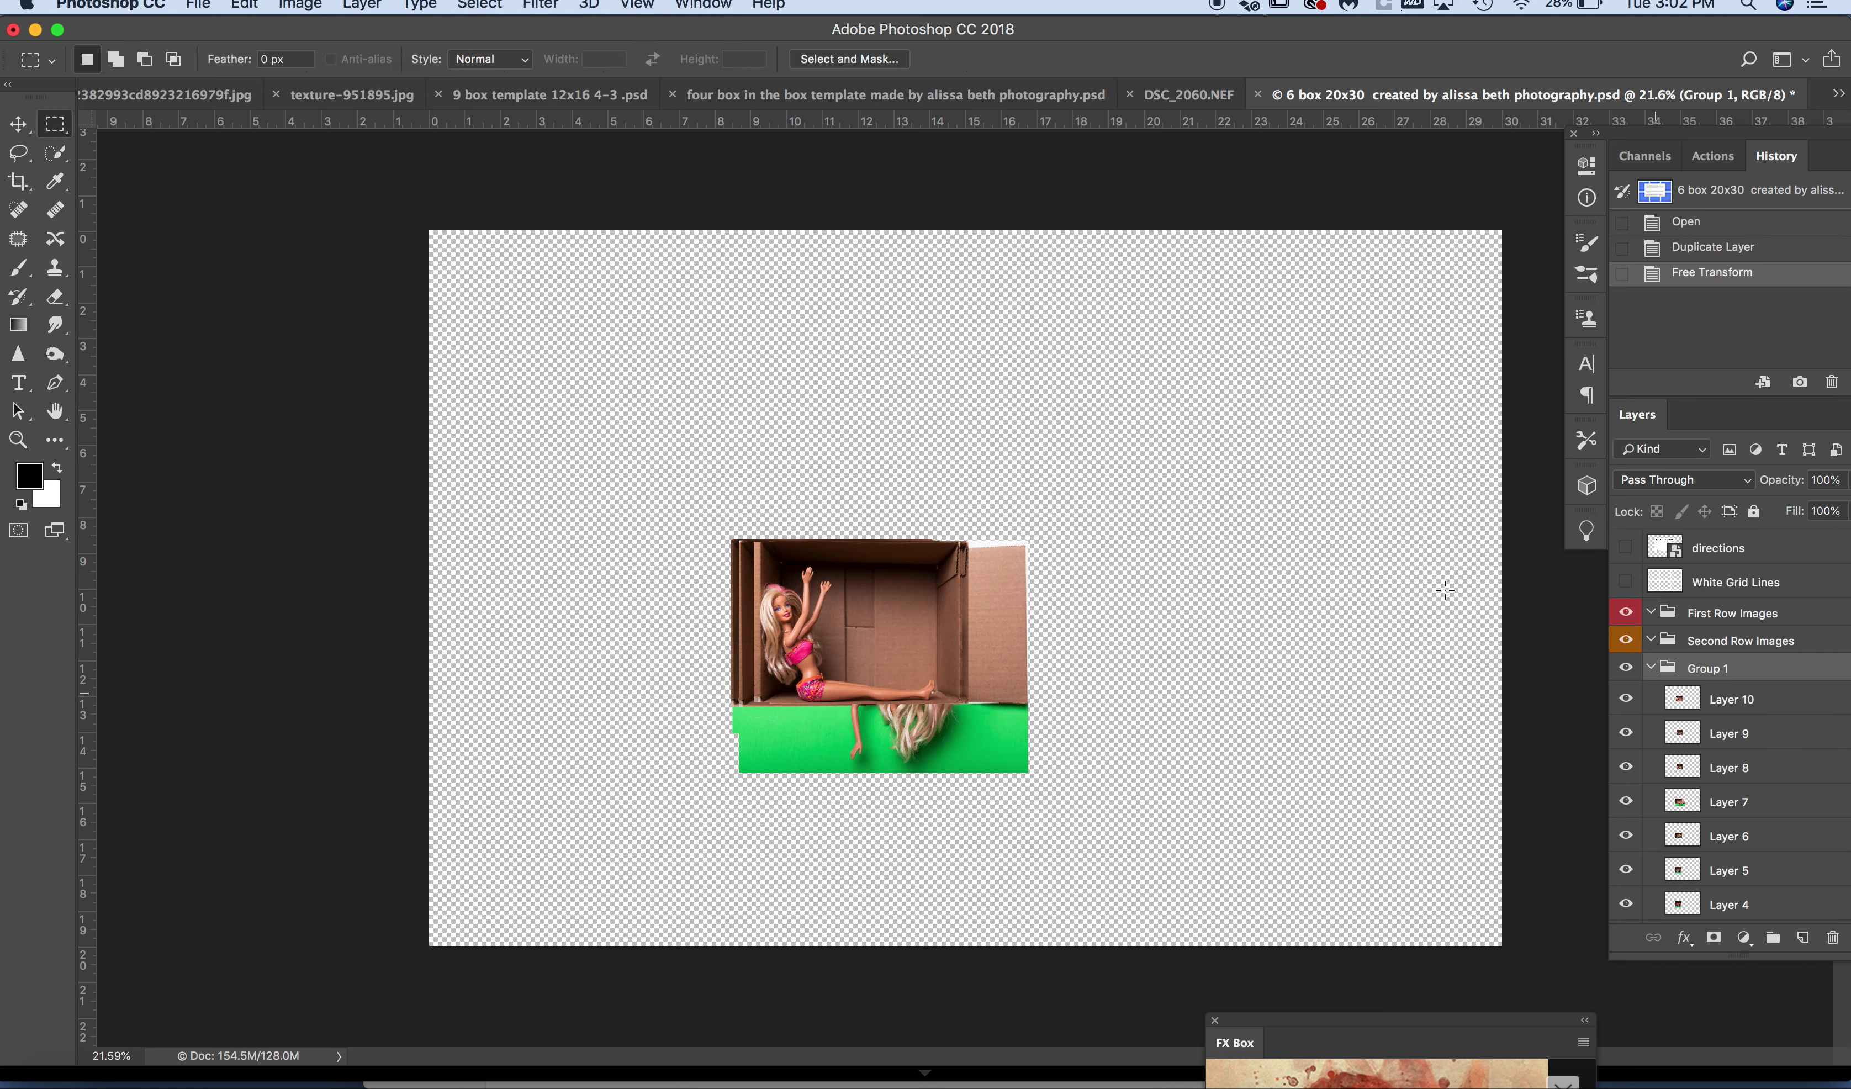
# - Separate the Layer 10, Layer 9 and Layer 8 box photos by moving them from the stack to the canvas's upper part
pyautogui.click(19, 123)
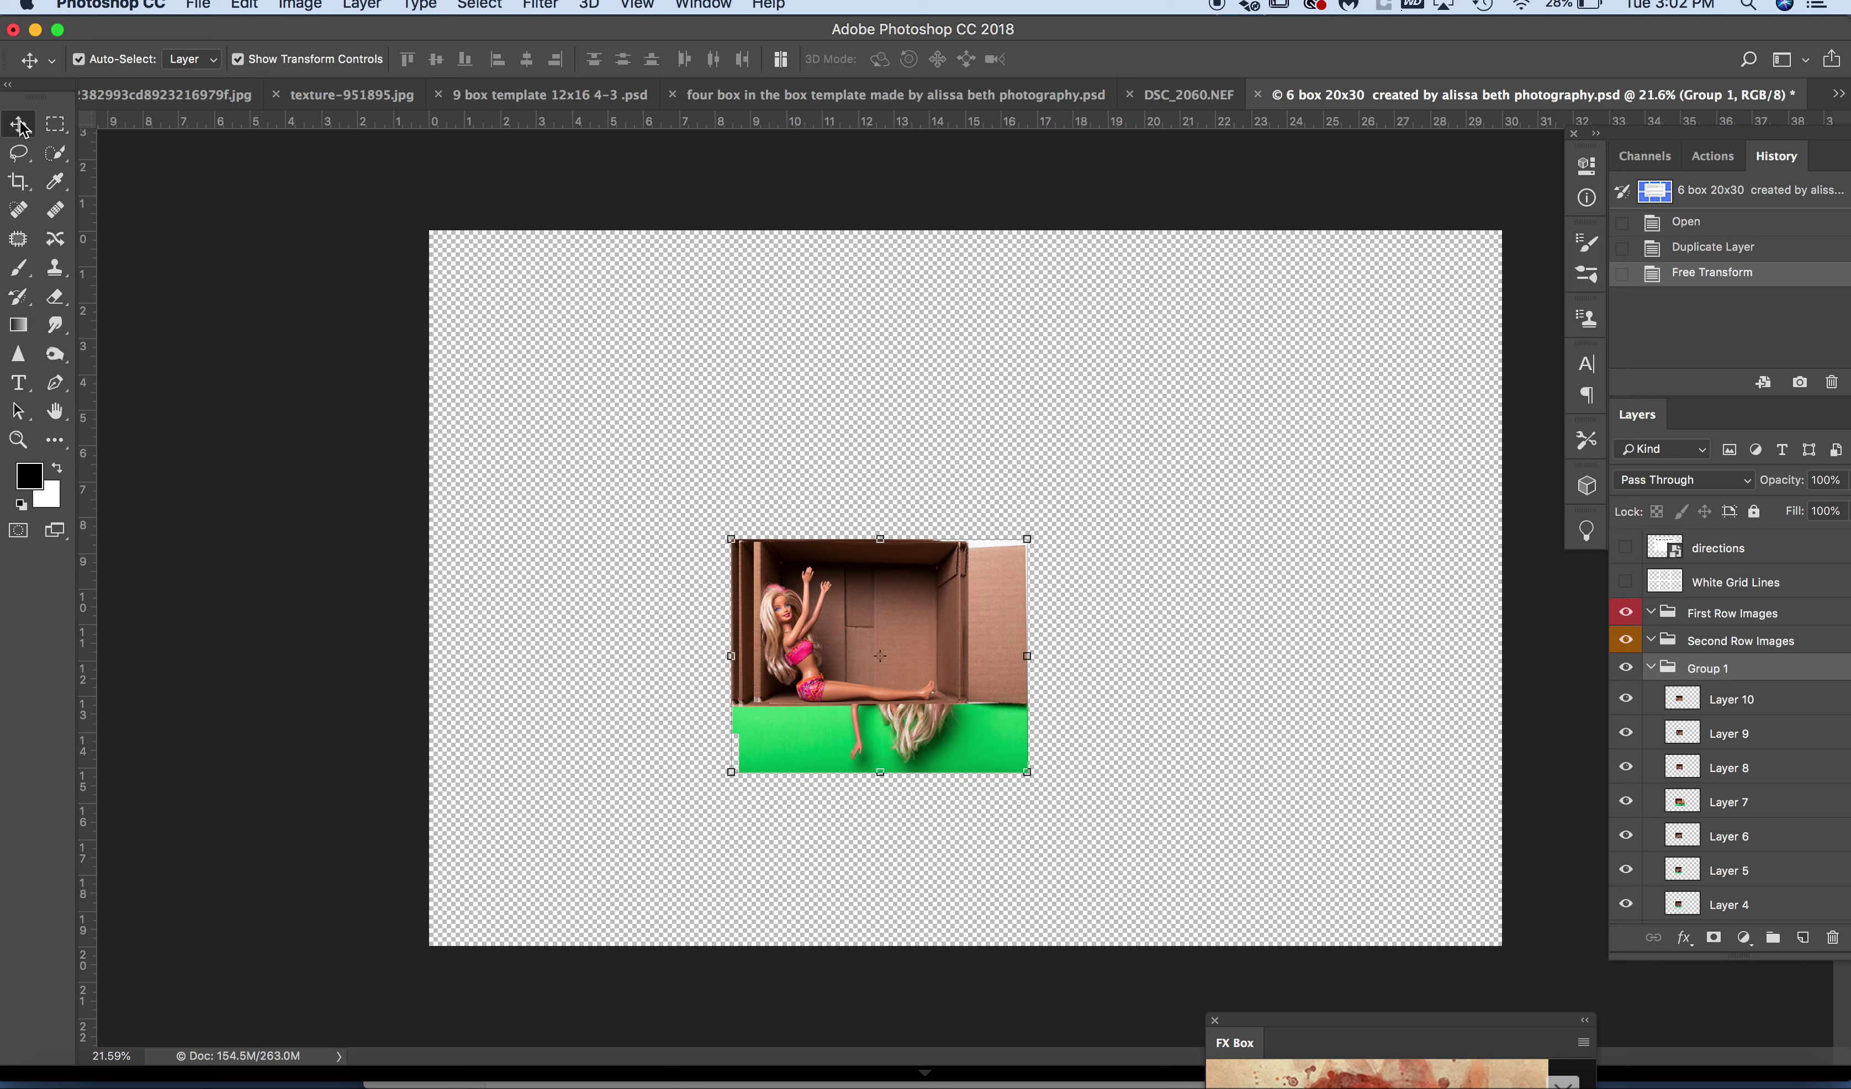
pyautogui.click(843, 631)
pyautogui.moveTo(842, 631); pyautogui.dragTo(1204, 367)
pyautogui.moveTo(927, 610); pyautogui.dragTo(702, 366)
pyautogui.moveTo(861, 615); pyautogui.dragTo(865, 369)
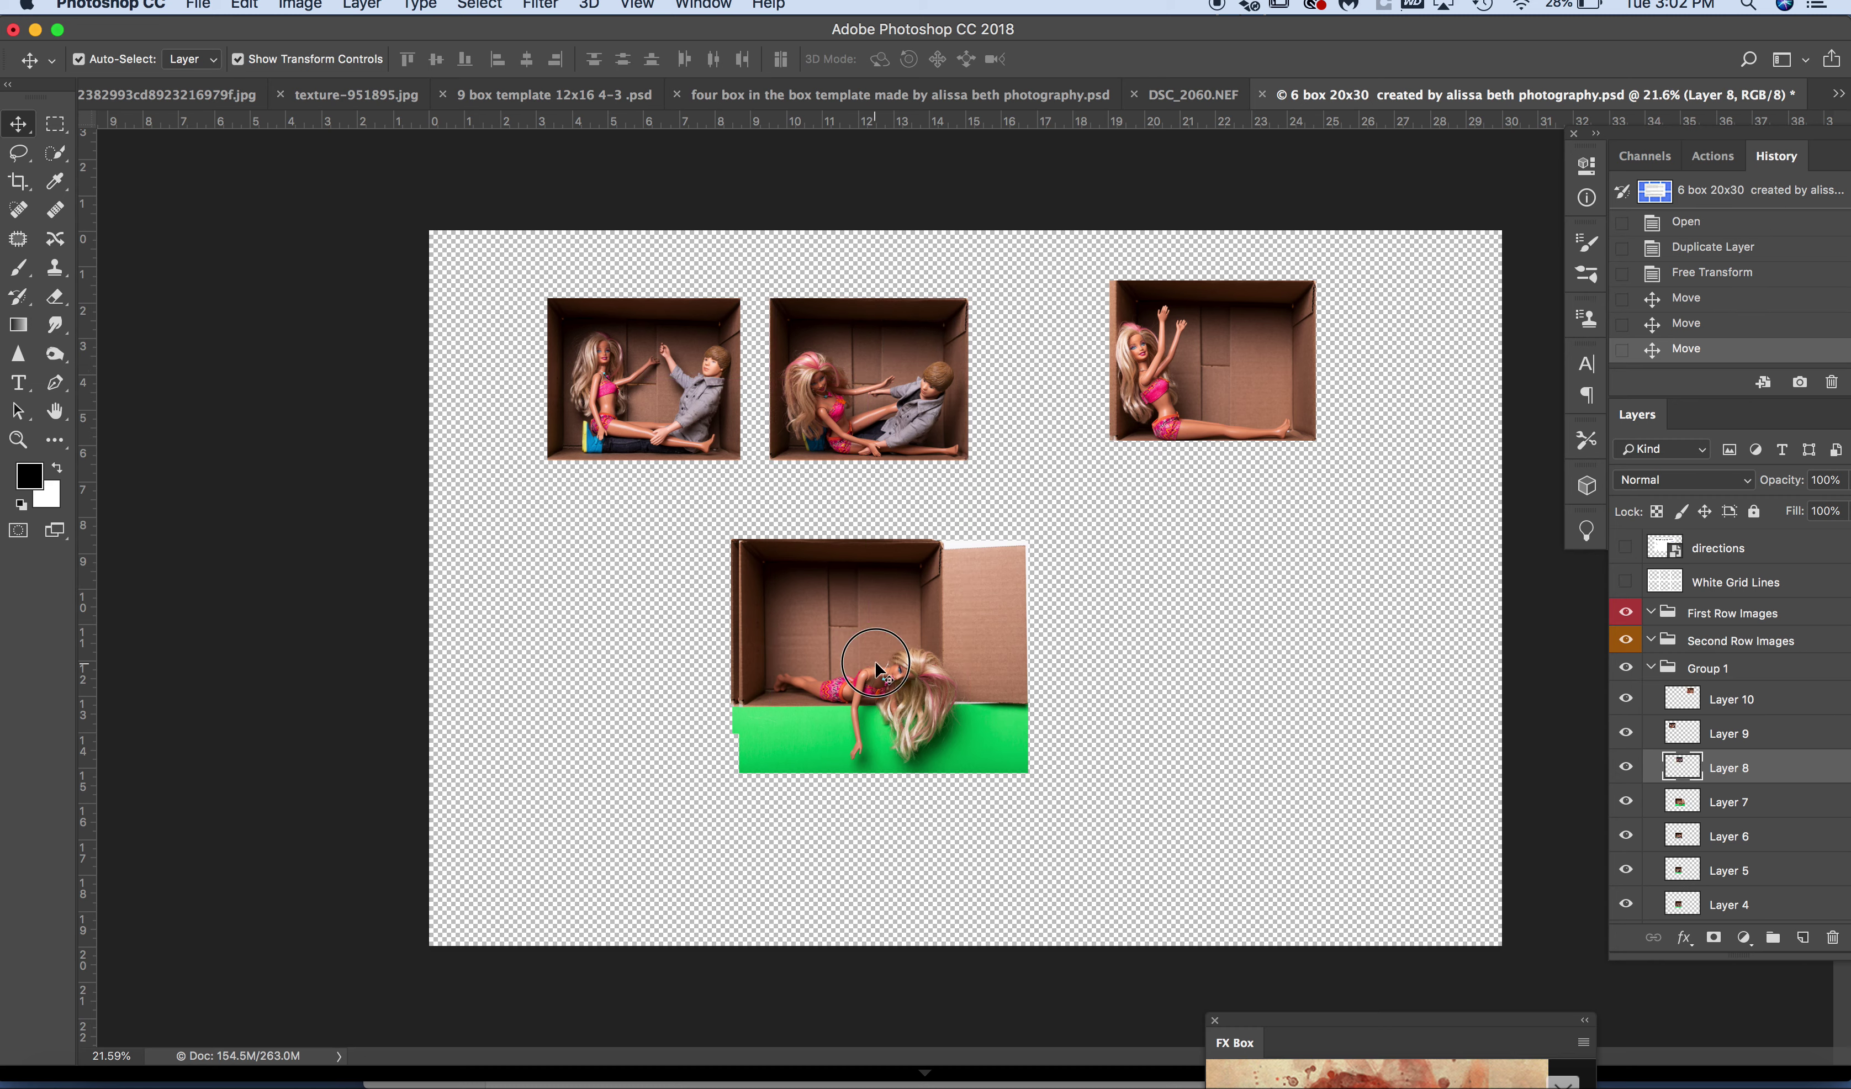
# - Spread the Layer 7, 6, 5 and 4 box photos across the lower half of the canvas so each scene is accessible
pyautogui.moveTo(868, 656); pyautogui.dragTo(626, 641)
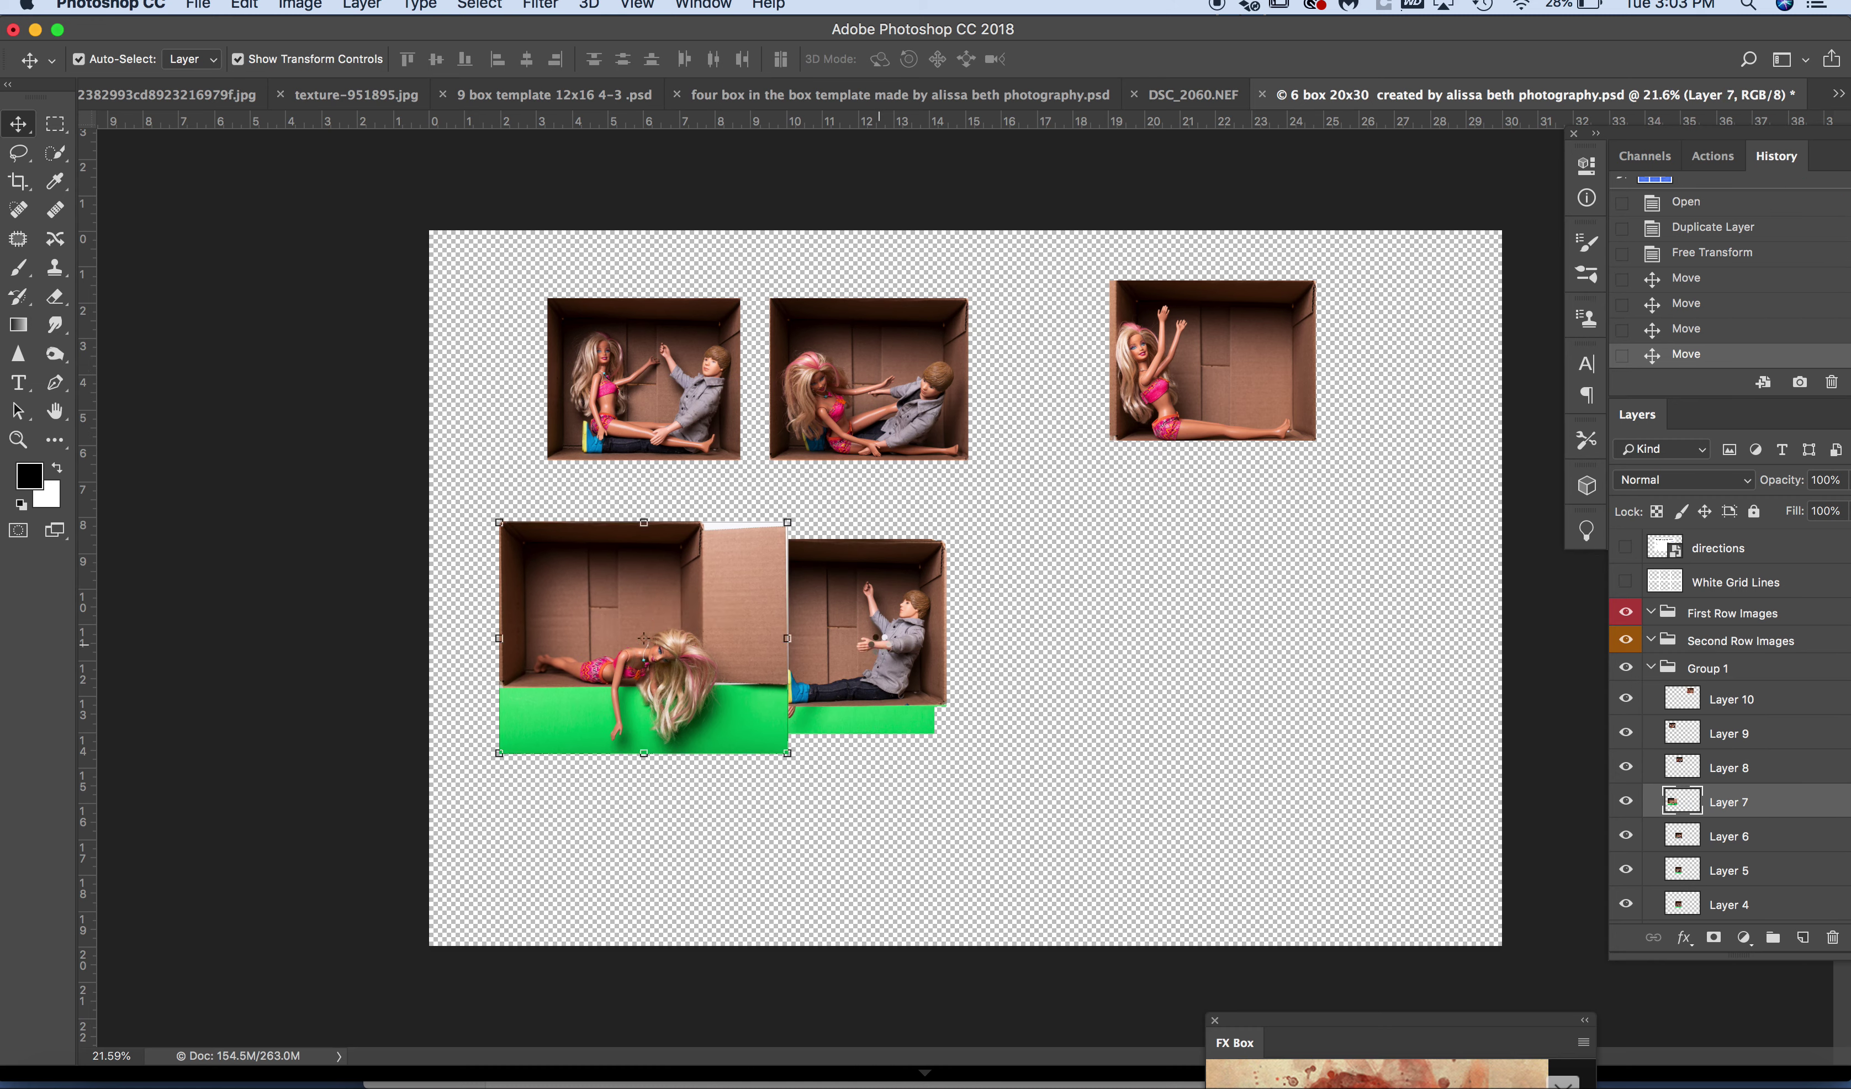
pyautogui.moveTo(898, 626); pyautogui.dragTo(1015, 838)
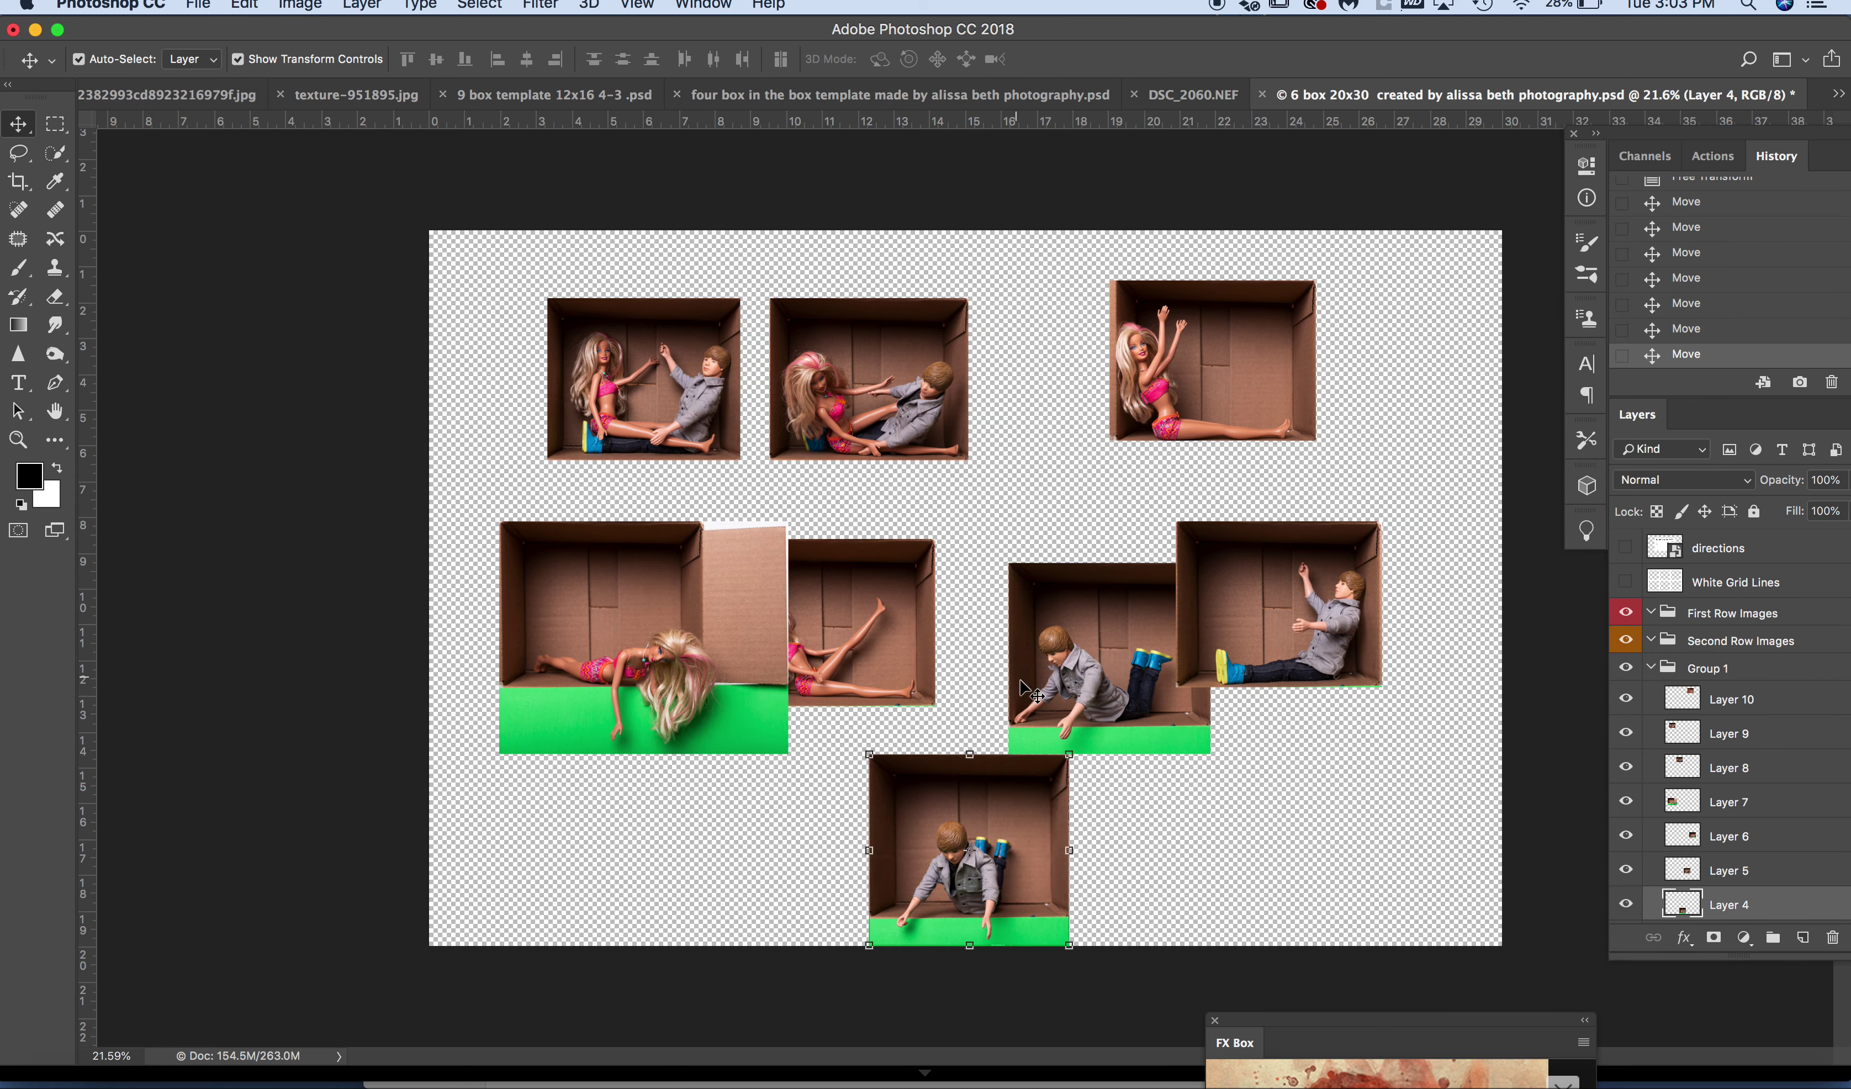
pyautogui.moveTo(1004, 829); pyautogui.dragTo(996, 762)
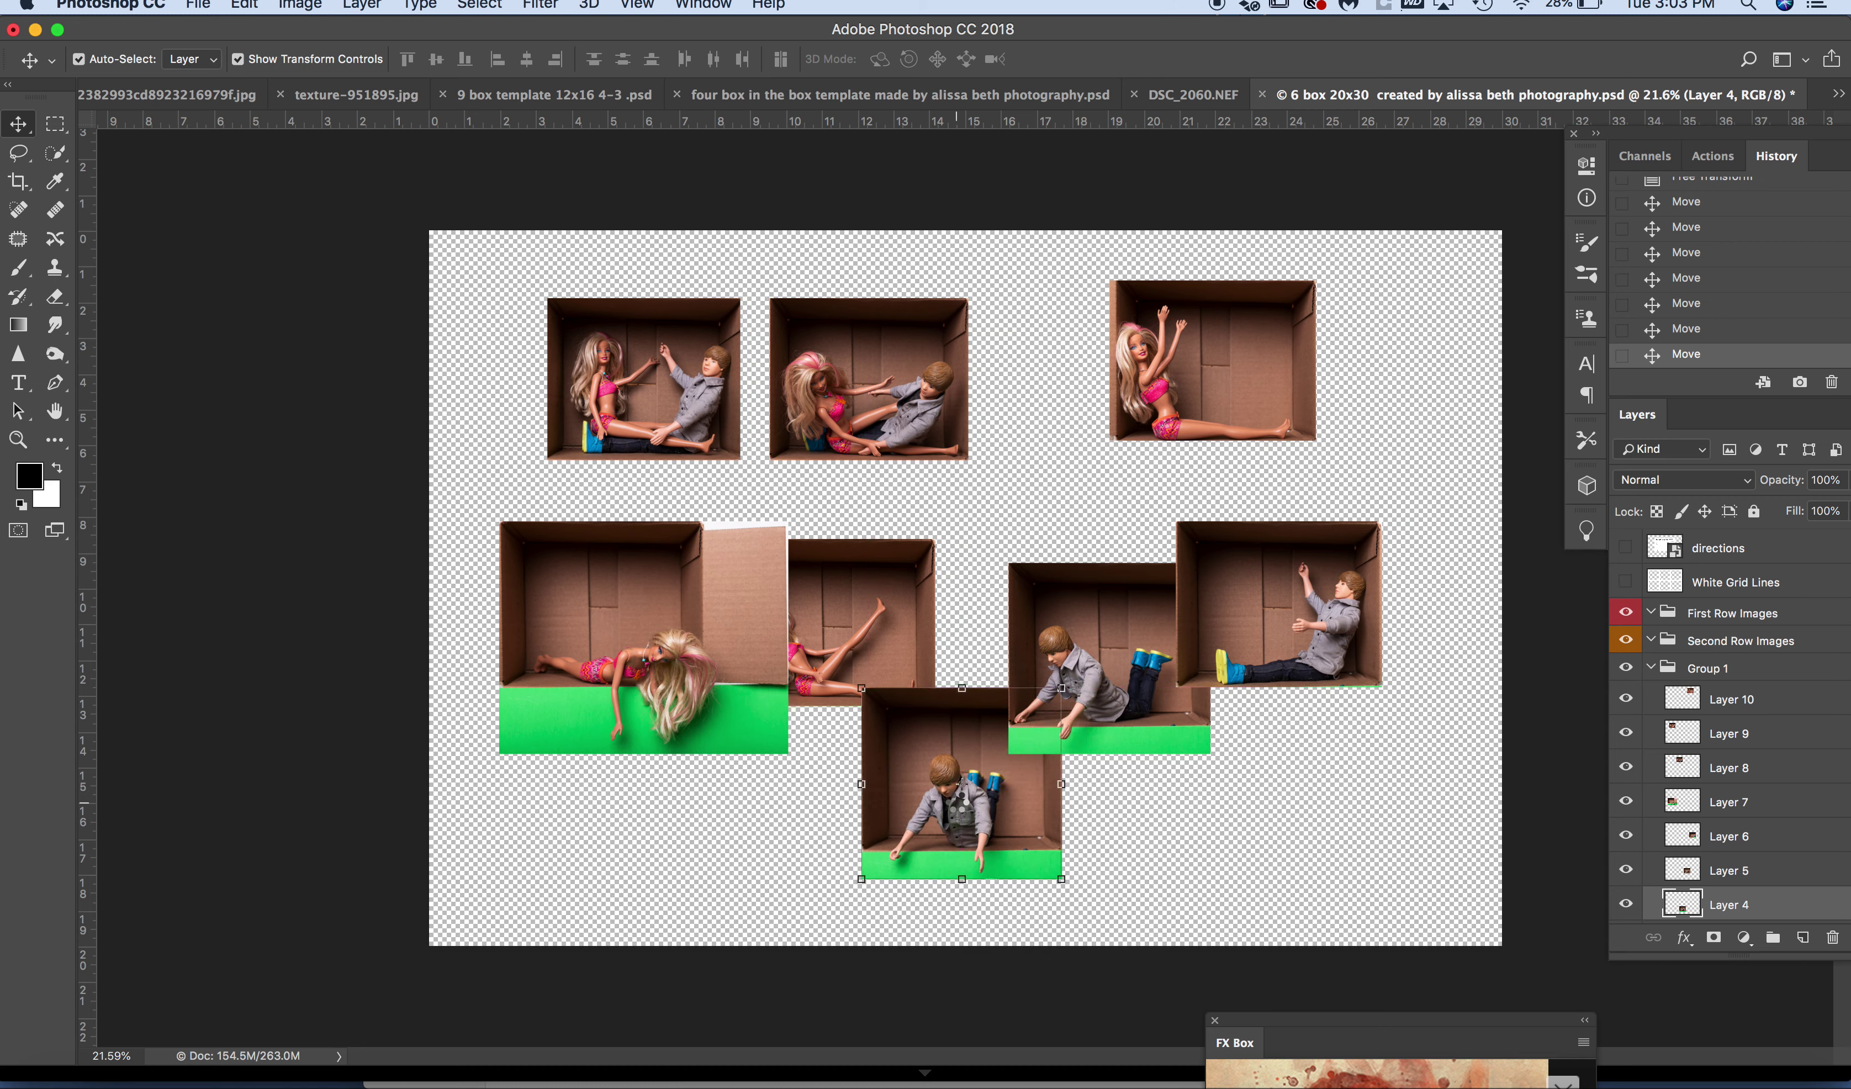
pyautogui.moveTo(1279, 629); pyautogui.dragTo(1336, 743)
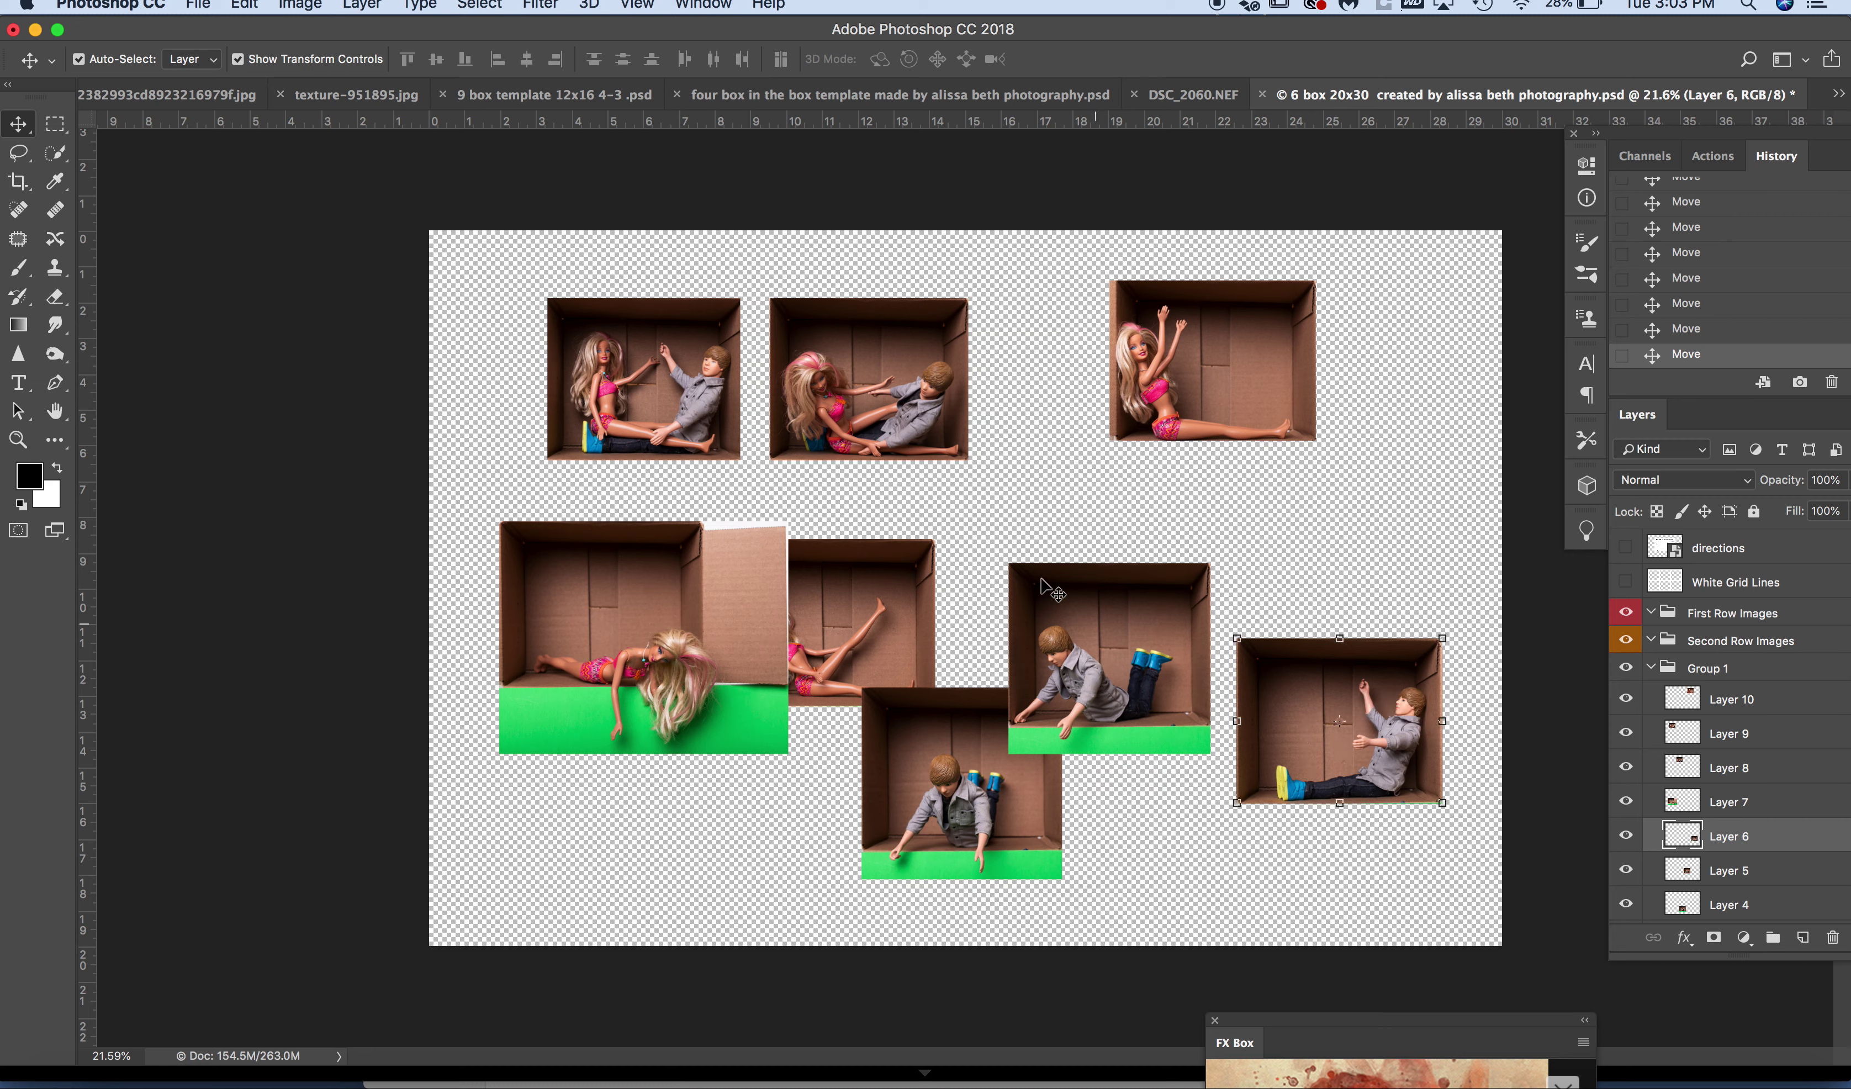
# - Line up the two couple boxes and the arms-raised doll box side by side as the grid's top row
pyautogui.moveTo(849, 381); pyautogui.dragTo(947, 433)
pyautogui.moveTo(677, 393); pyautogui.dragTo(806, 444)
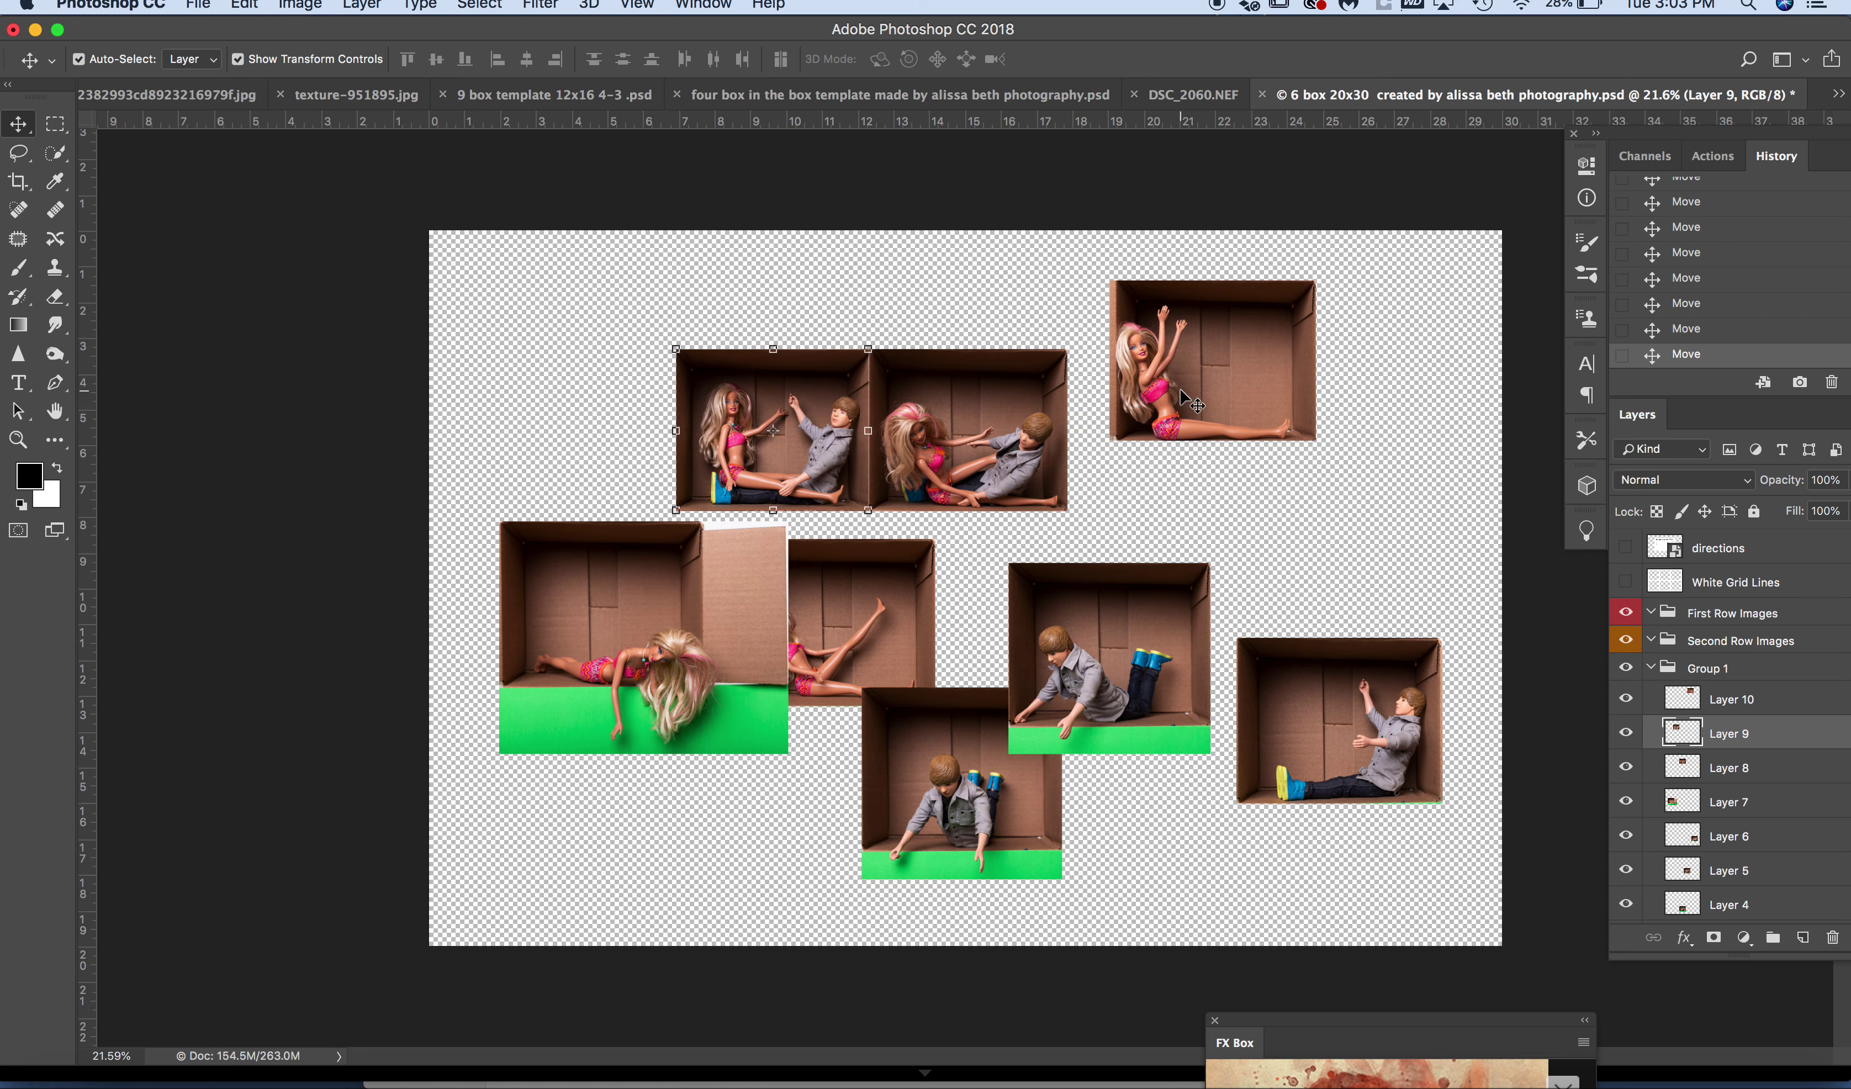
pyautogui.moveTo(1194, 386); pyautogui.dragTo(1152, 453)
# - Build a second row from the Layer 4, Layer 3 and Layer 5 boxes, moving the Layer 7 and Layer 6 boxes aside
pyautogui.moveTo(1110, 599); pyautogui.dragTo(1173, 547)
pyautogui.moveTo(919, 615); pyautogui.dragTo(1003, 582)
pyautogui.moveTo(664, 624); pyautogui.dragTo(664, 728)
pyautogui.moveTo(942, 778); pyautogui.dragTo(746, 594)
pyautogui.moveTo(1338, 681); pyautogui.dragTo(1301, 745)
pyautogui.moveTo(606, 717); pyautogui.dragTo(540, 700)
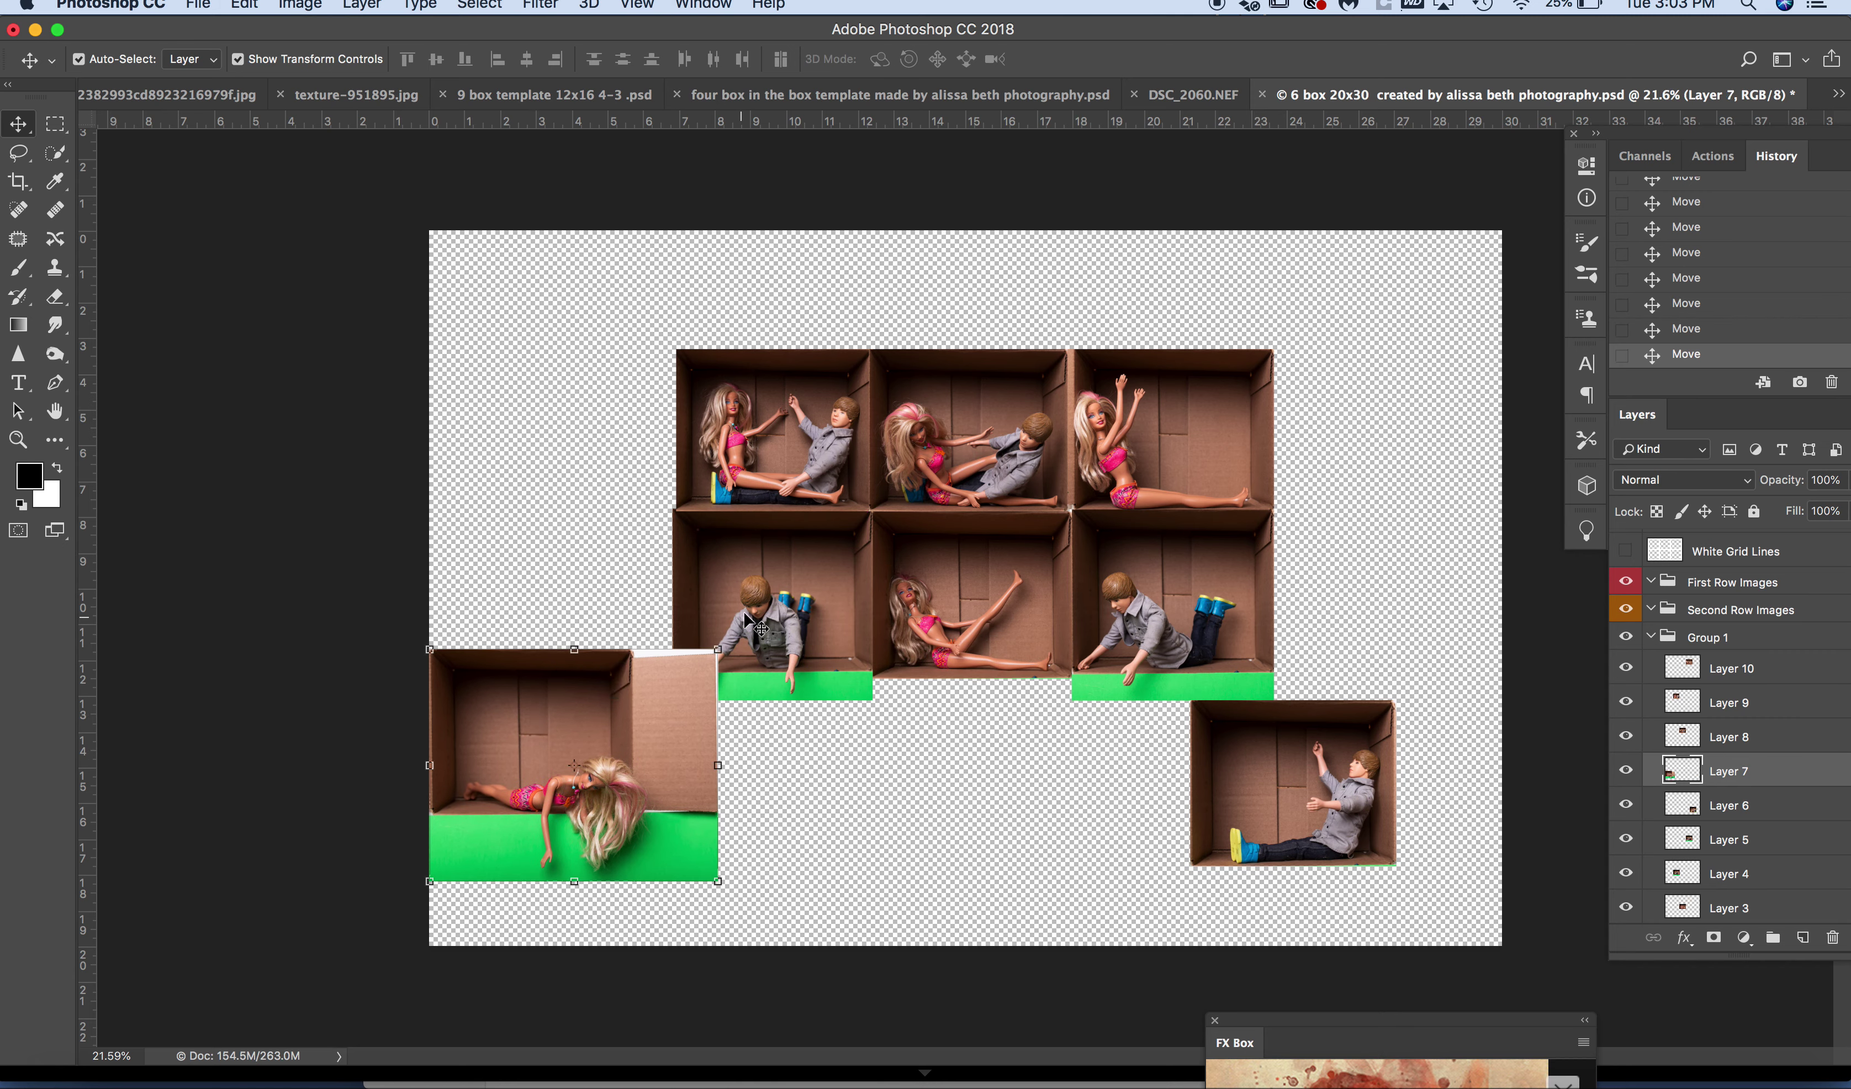
# - Pull the Layer 4 box out of the grid and hide it, and swap the Layer 10 and Layer 5 boxes in the right column
pyautogui.moveTo(759, 629); pyautogui.dragTo(947, 778)
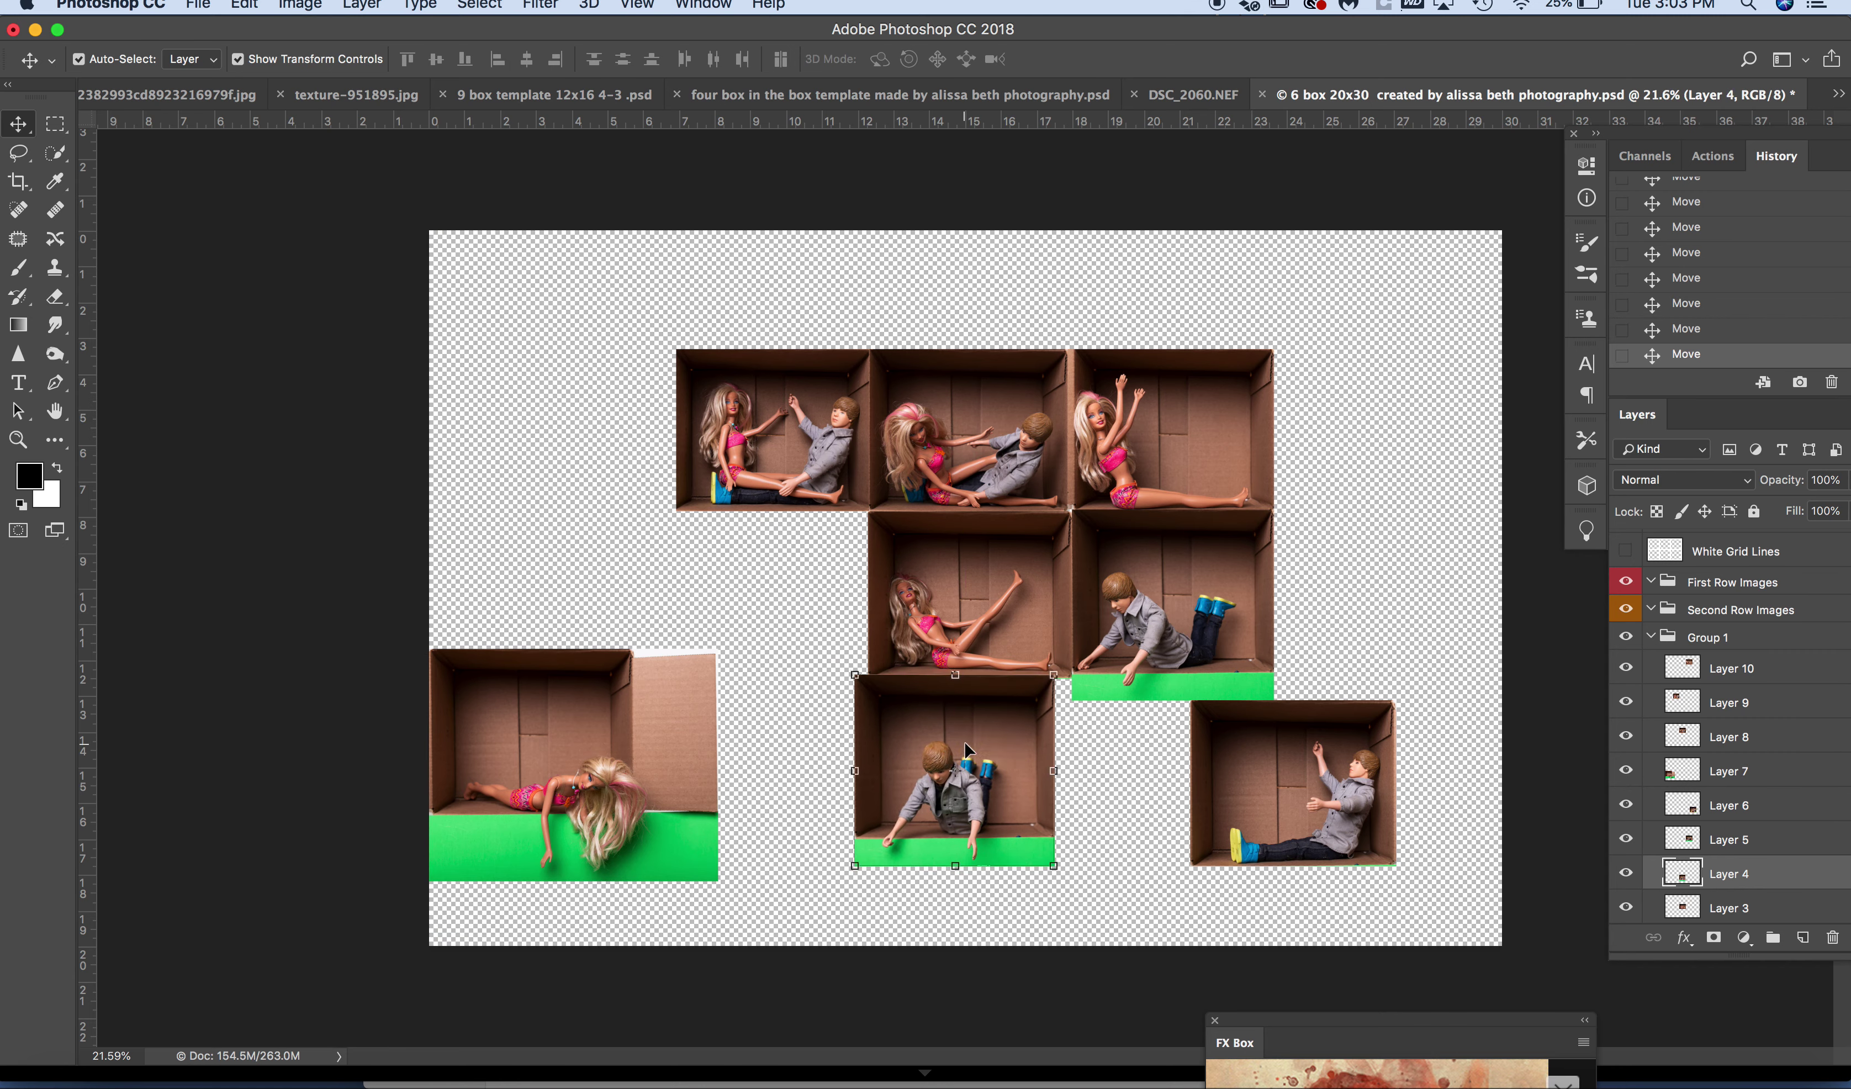
pyautogui.click(1626, 873)
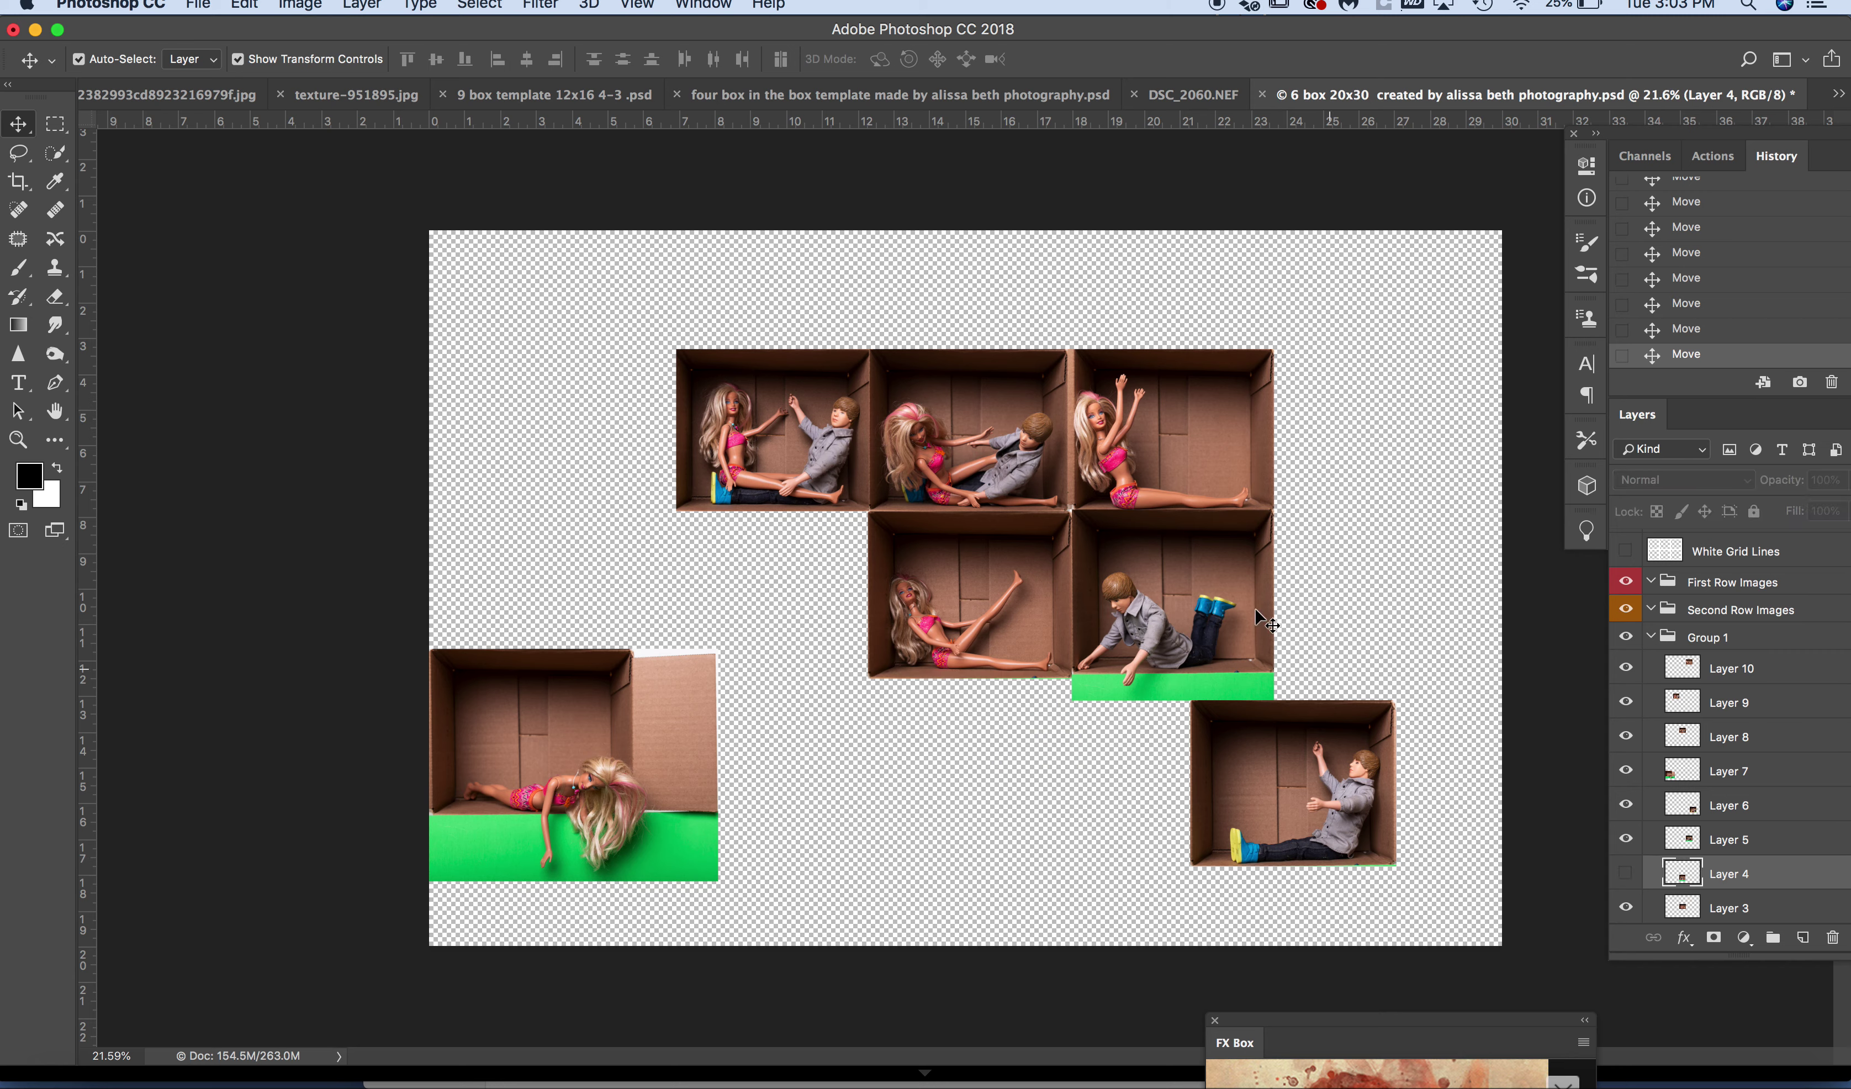
pyautogui.moveTo(1151, 425); pyautogui.dragTo(990, 788)
pyautogui.moveTo(1155, 608); pyautogui.dragTo(1154, 448)
pyautogui.moveTo(1040, 737); pyautogui.dragTo(1154, 576)
pyautogui.moveTo(1156, 578); pyautogui.dragTo(1137, 594)
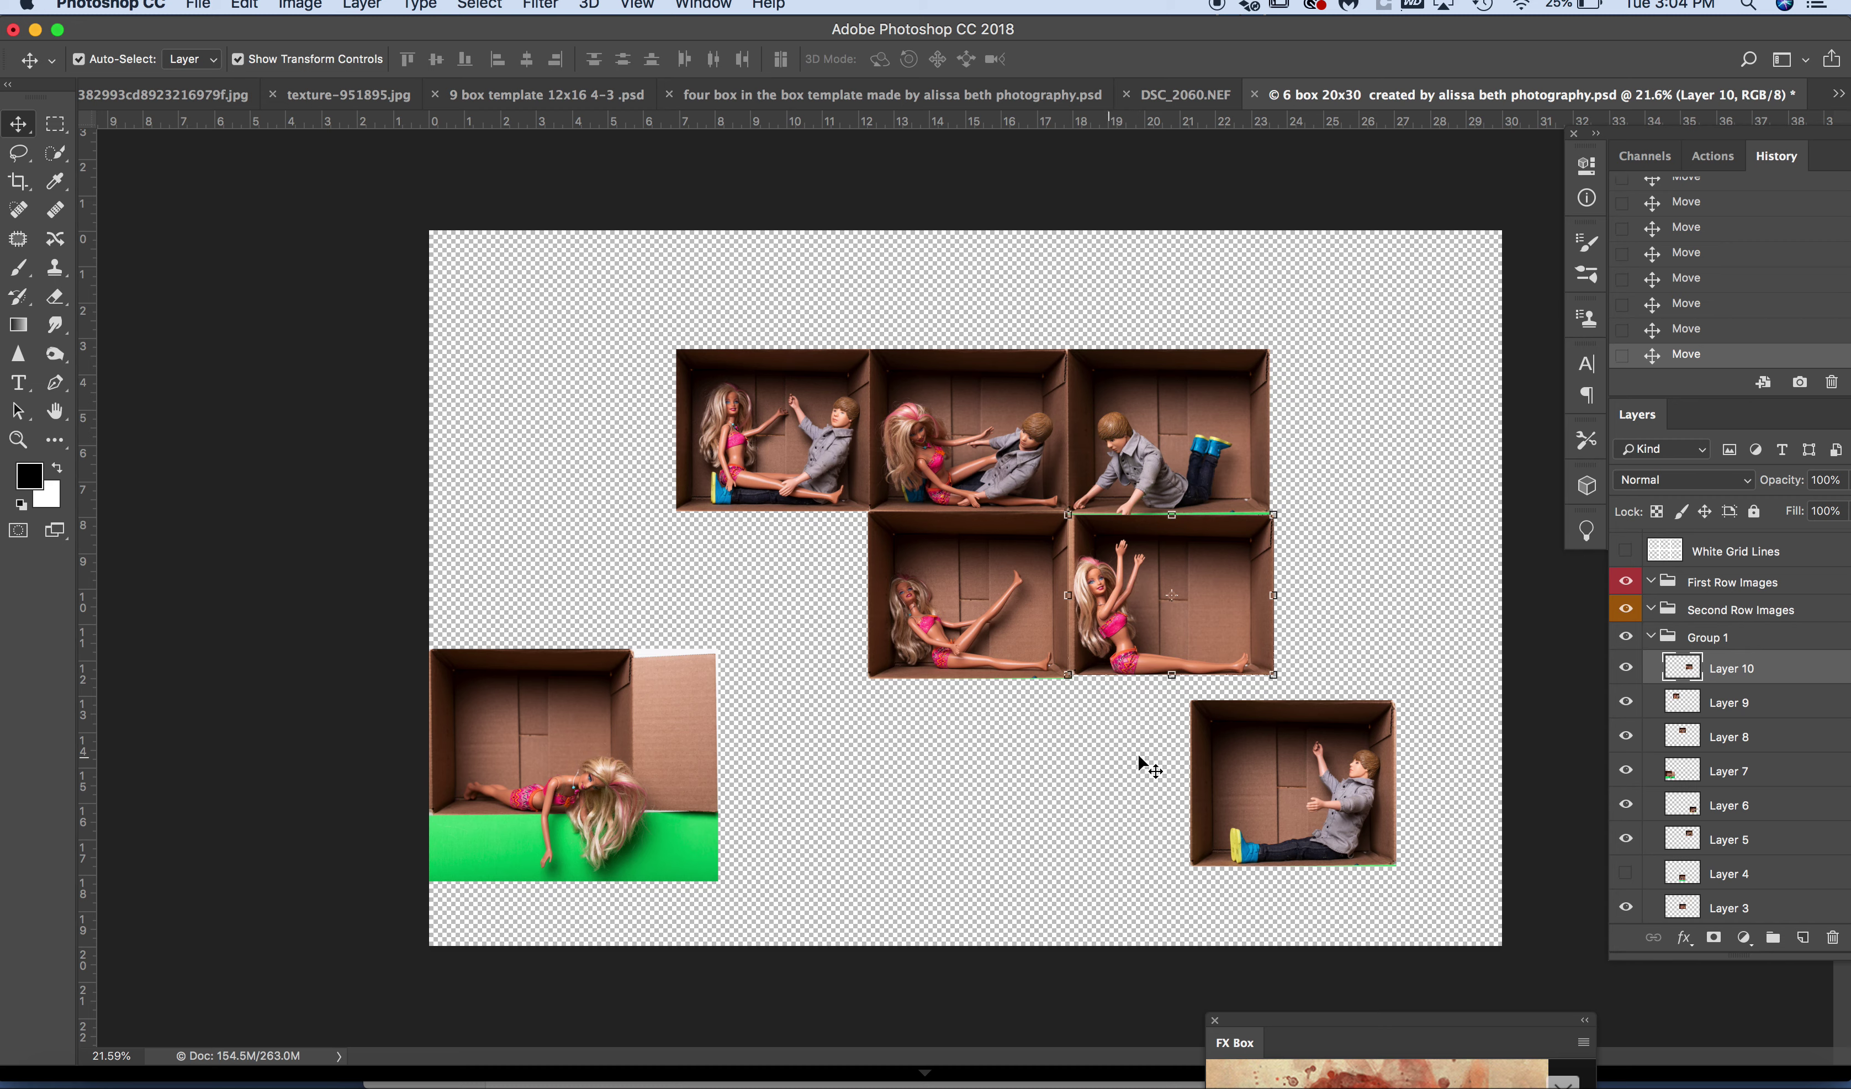
# - Move the Layer 3 box into the lower-left grid cell and nudge the Layer 9 couple box above it into alignment
pyautogui.click(584, 733)
pyautogui.moveTo(584, 737); pyautogui.dragTo(609, 766)
pyautogui.click(936, 596)
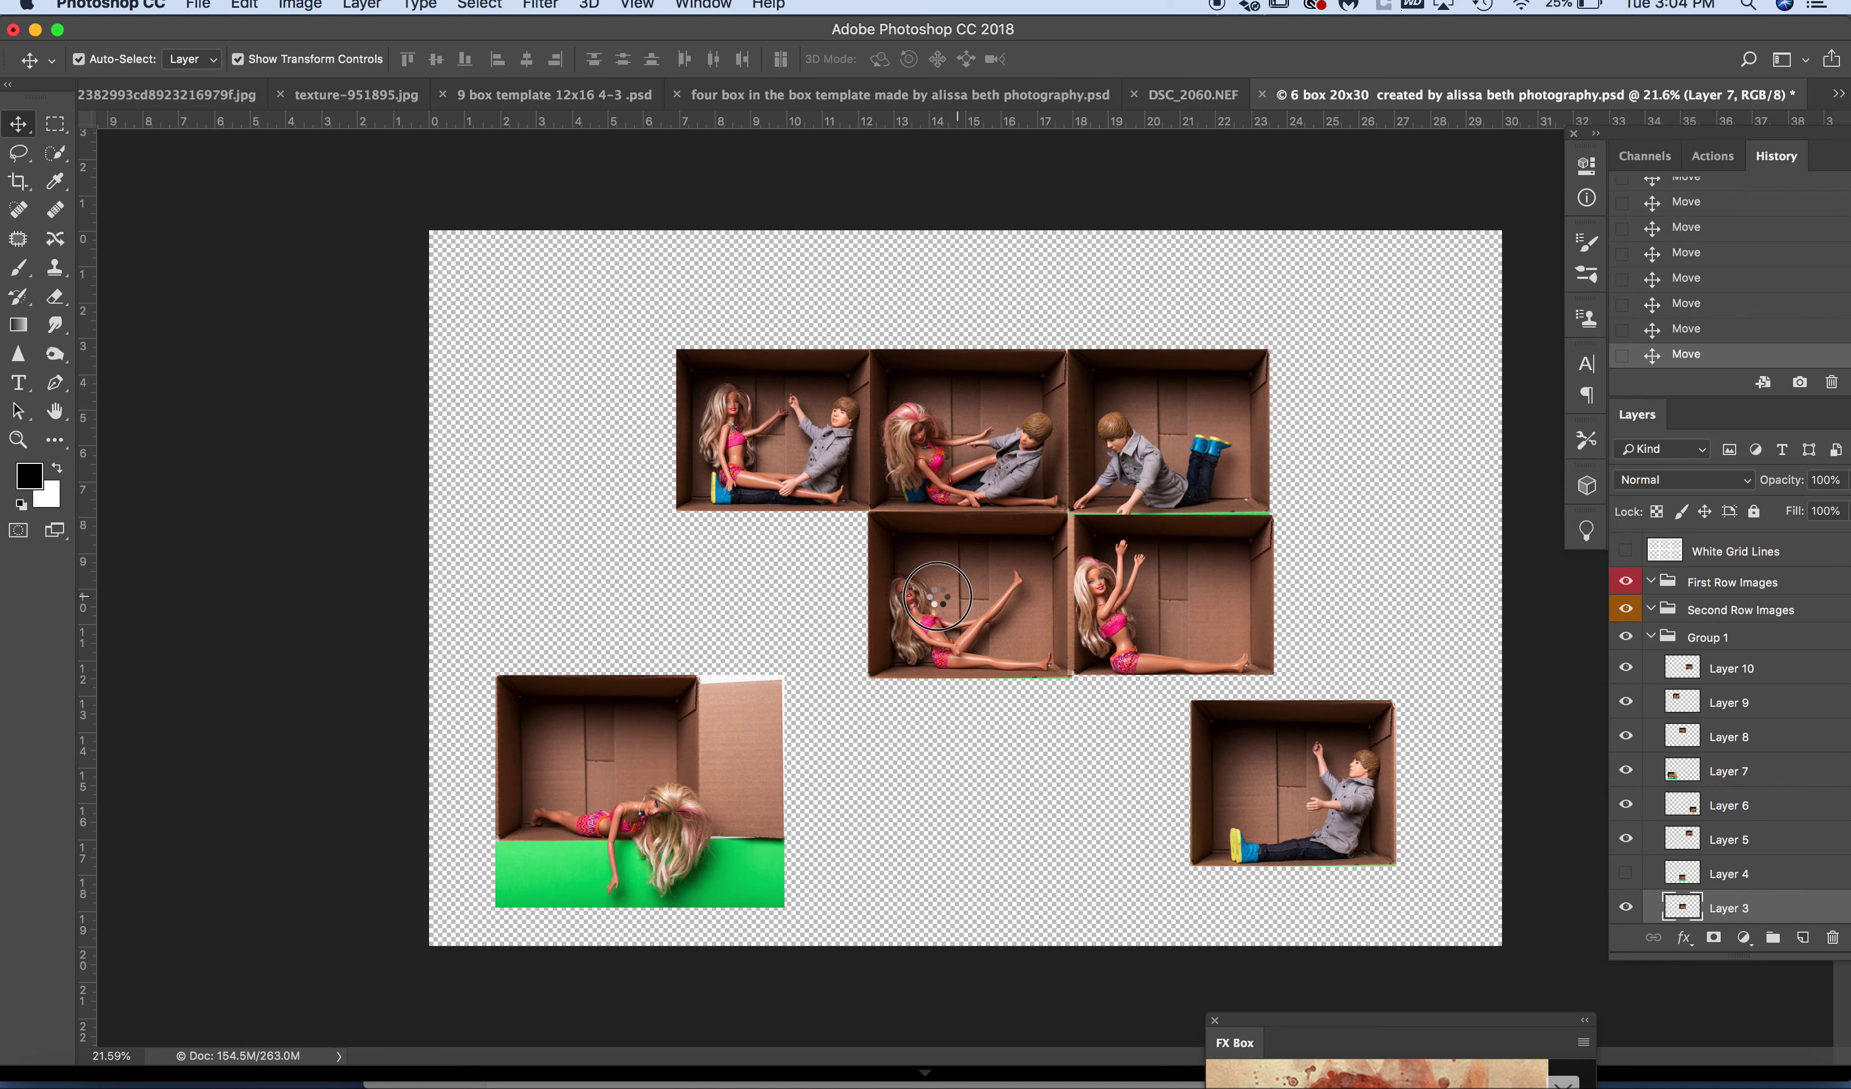
pyautogui.moveTo(937, 596); pyautogui.dragTo(768, 601)
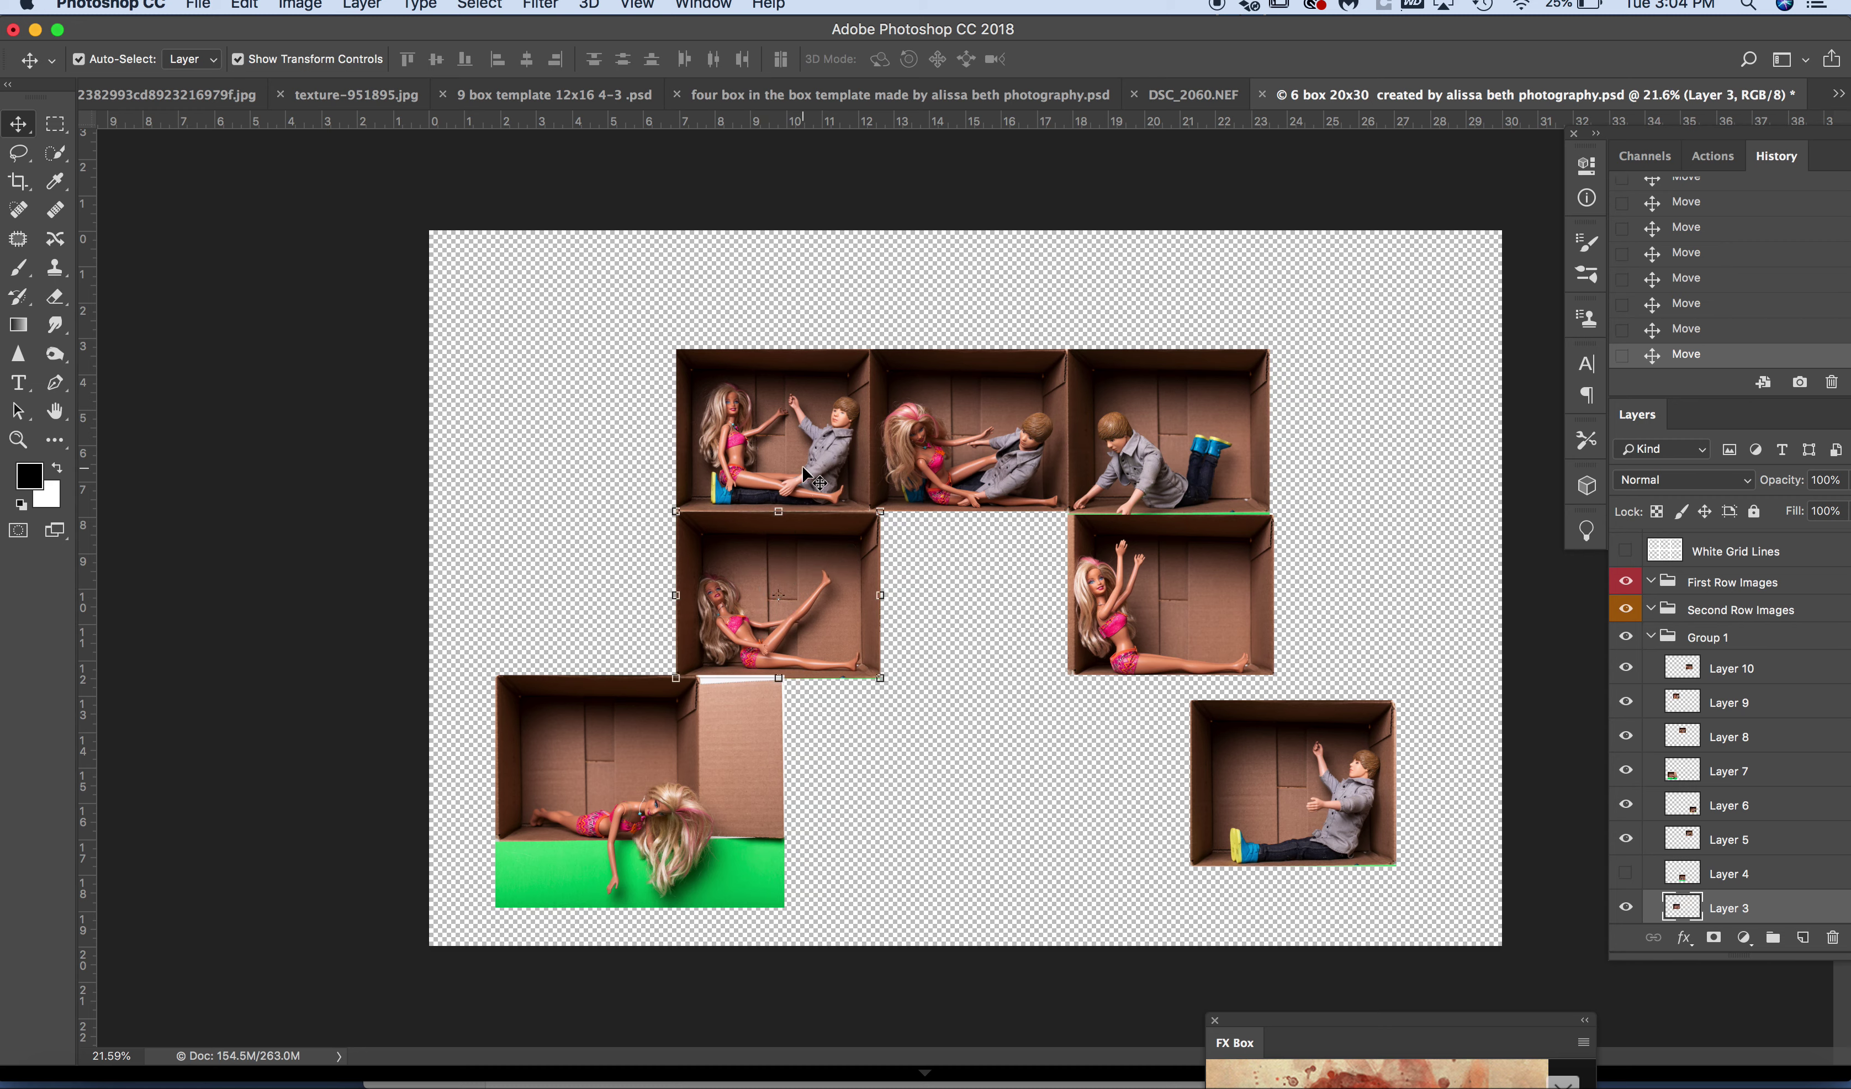
pyautogui.moveTo(804, 464)
pyautogui.mouseDown()
pyautogui.moveTo(972, 524)
pyautogui.moveTo(806, 465)
pyautogui.mouseUp()
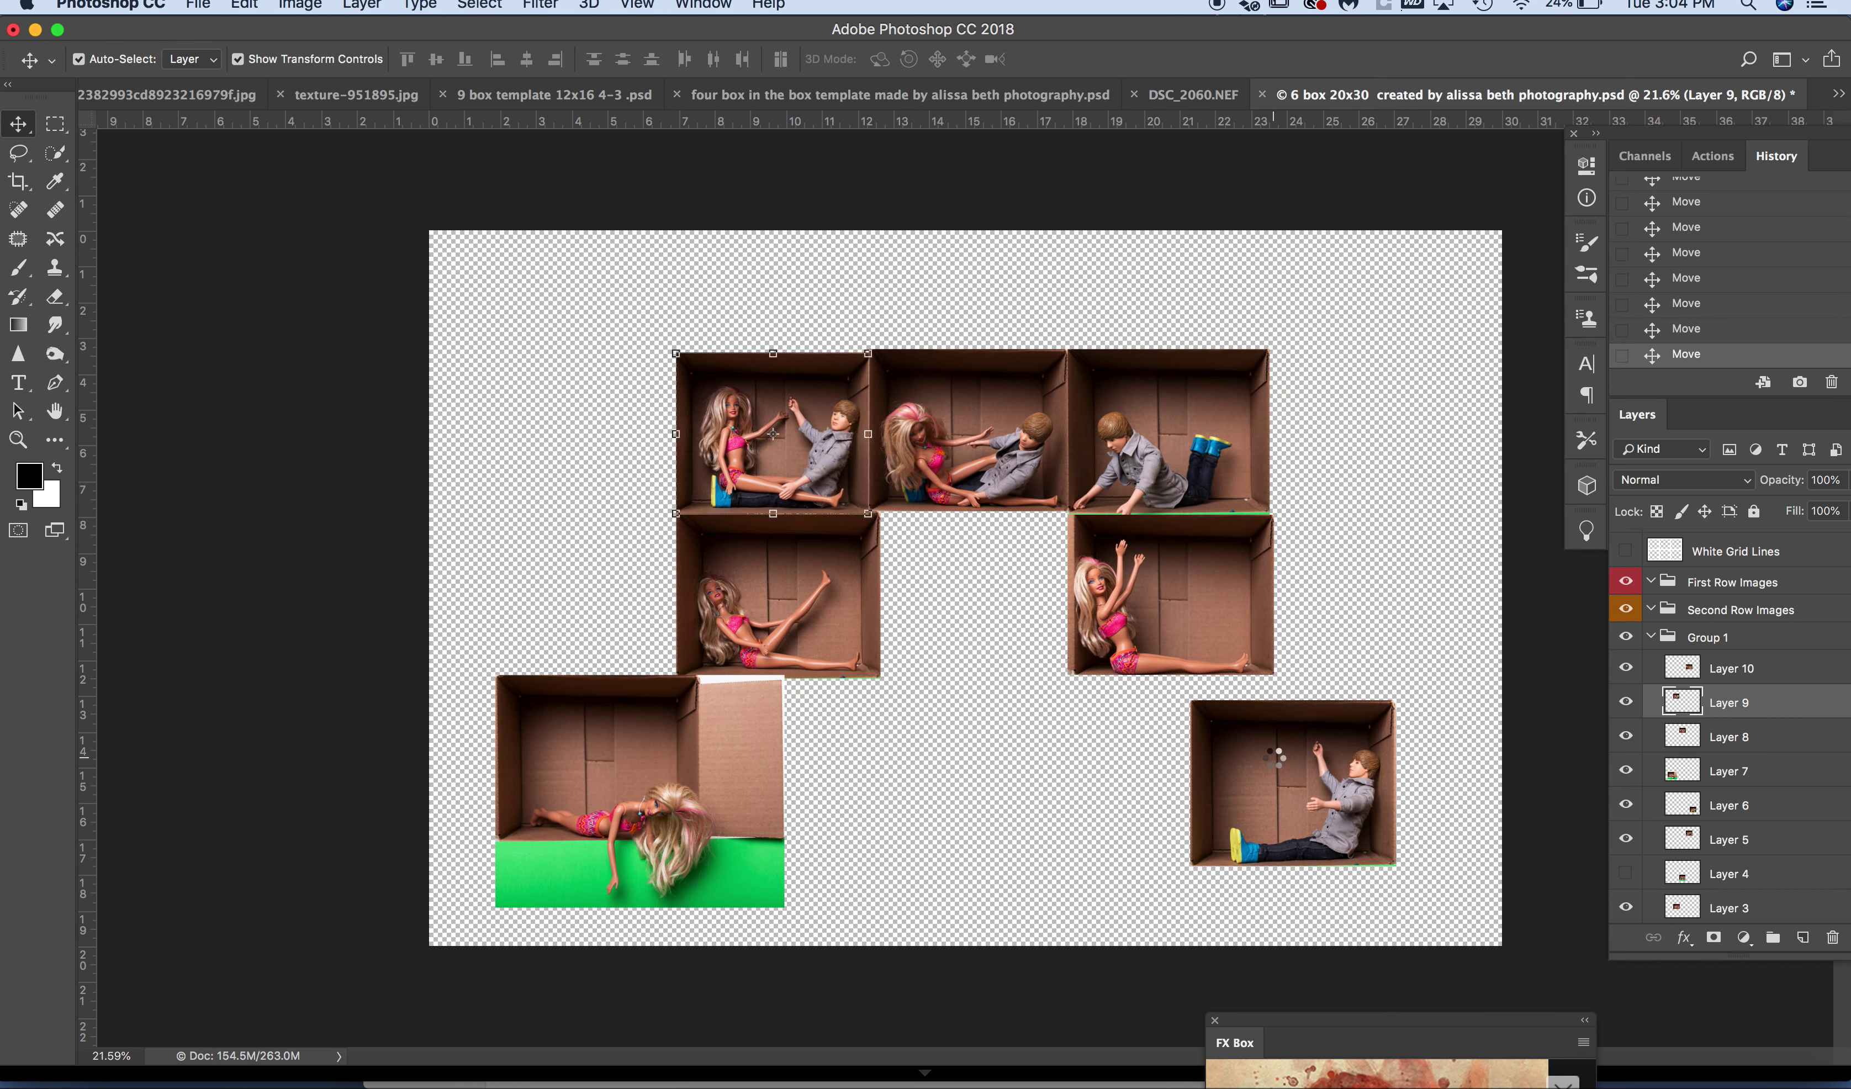
# - Place the Layer 6 seated male doll box in the lower-middle grid cell and hide the unused Layer 7 box
pyautogui.click(1261, 779)
pyautogui.moveTo(1261, 778); pyautogui.dragTo(984, 592)
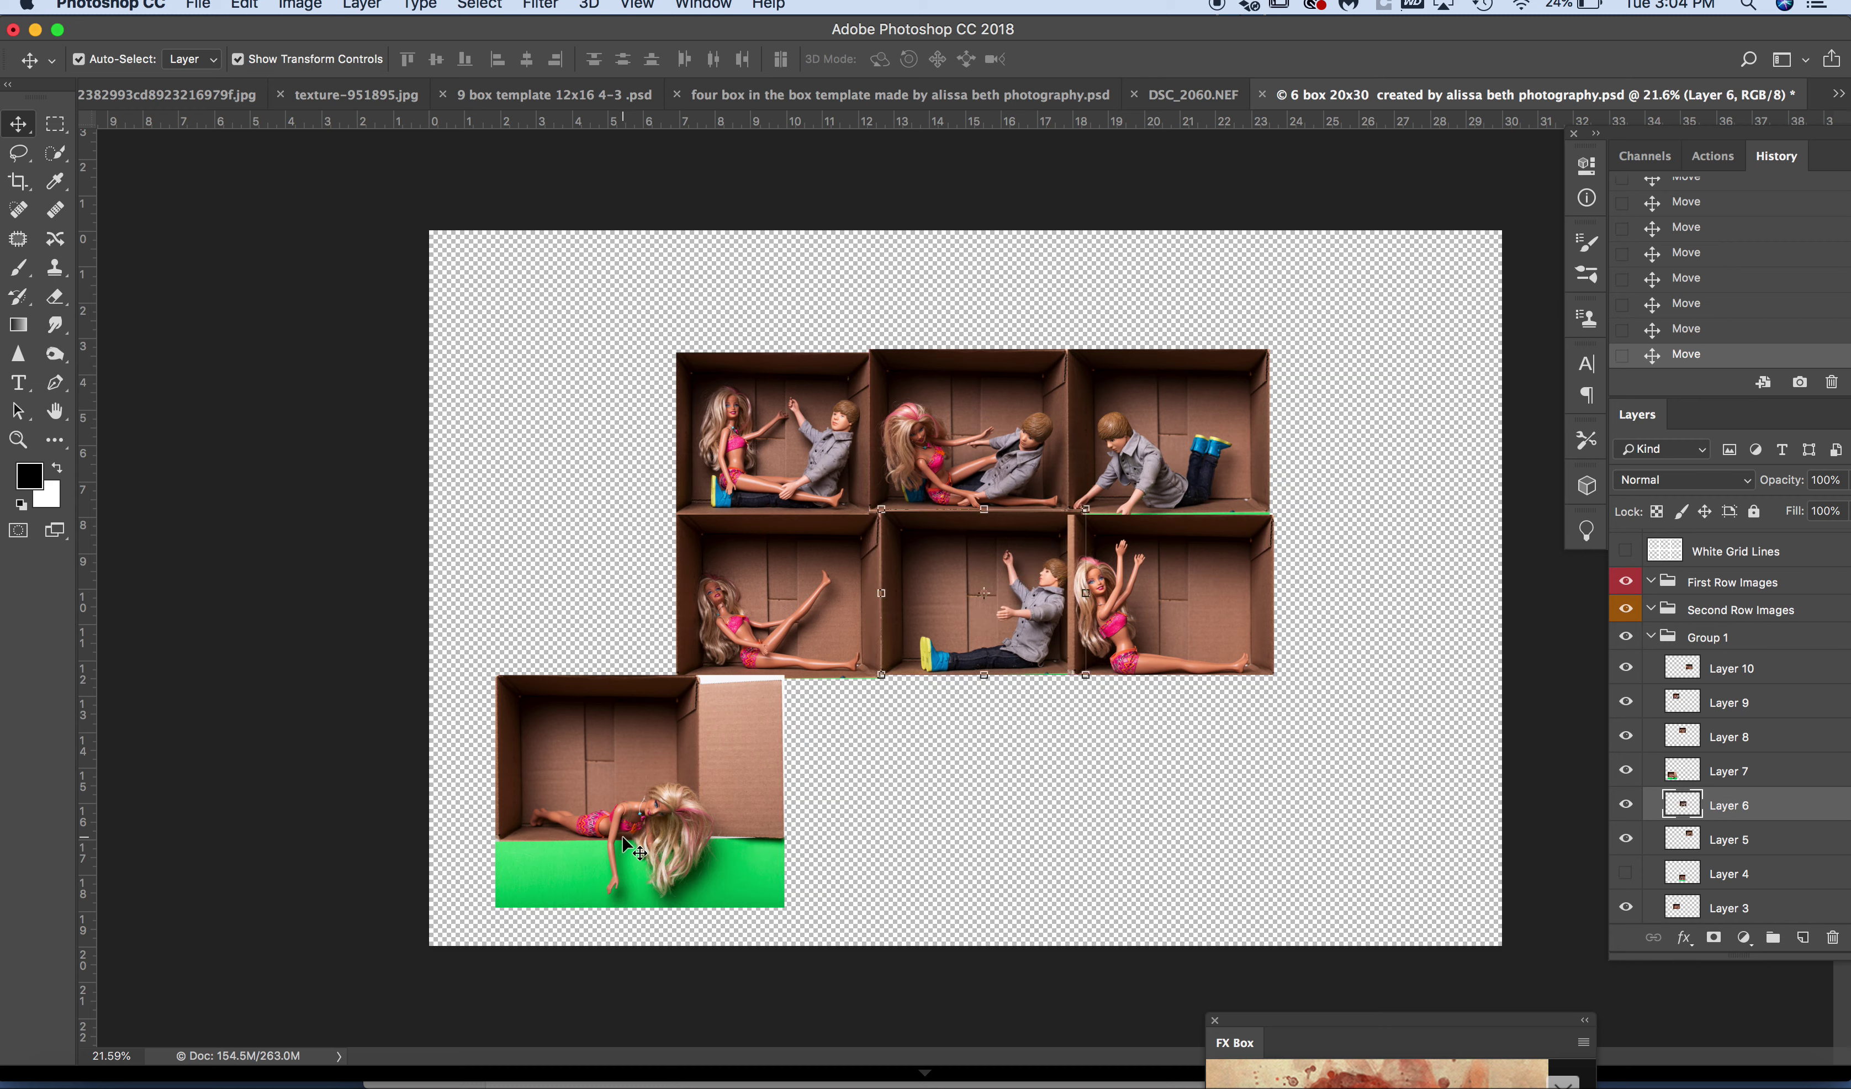
pyautogui.moveTo(691, 798); pyautogui.dragTo(1180, 818)
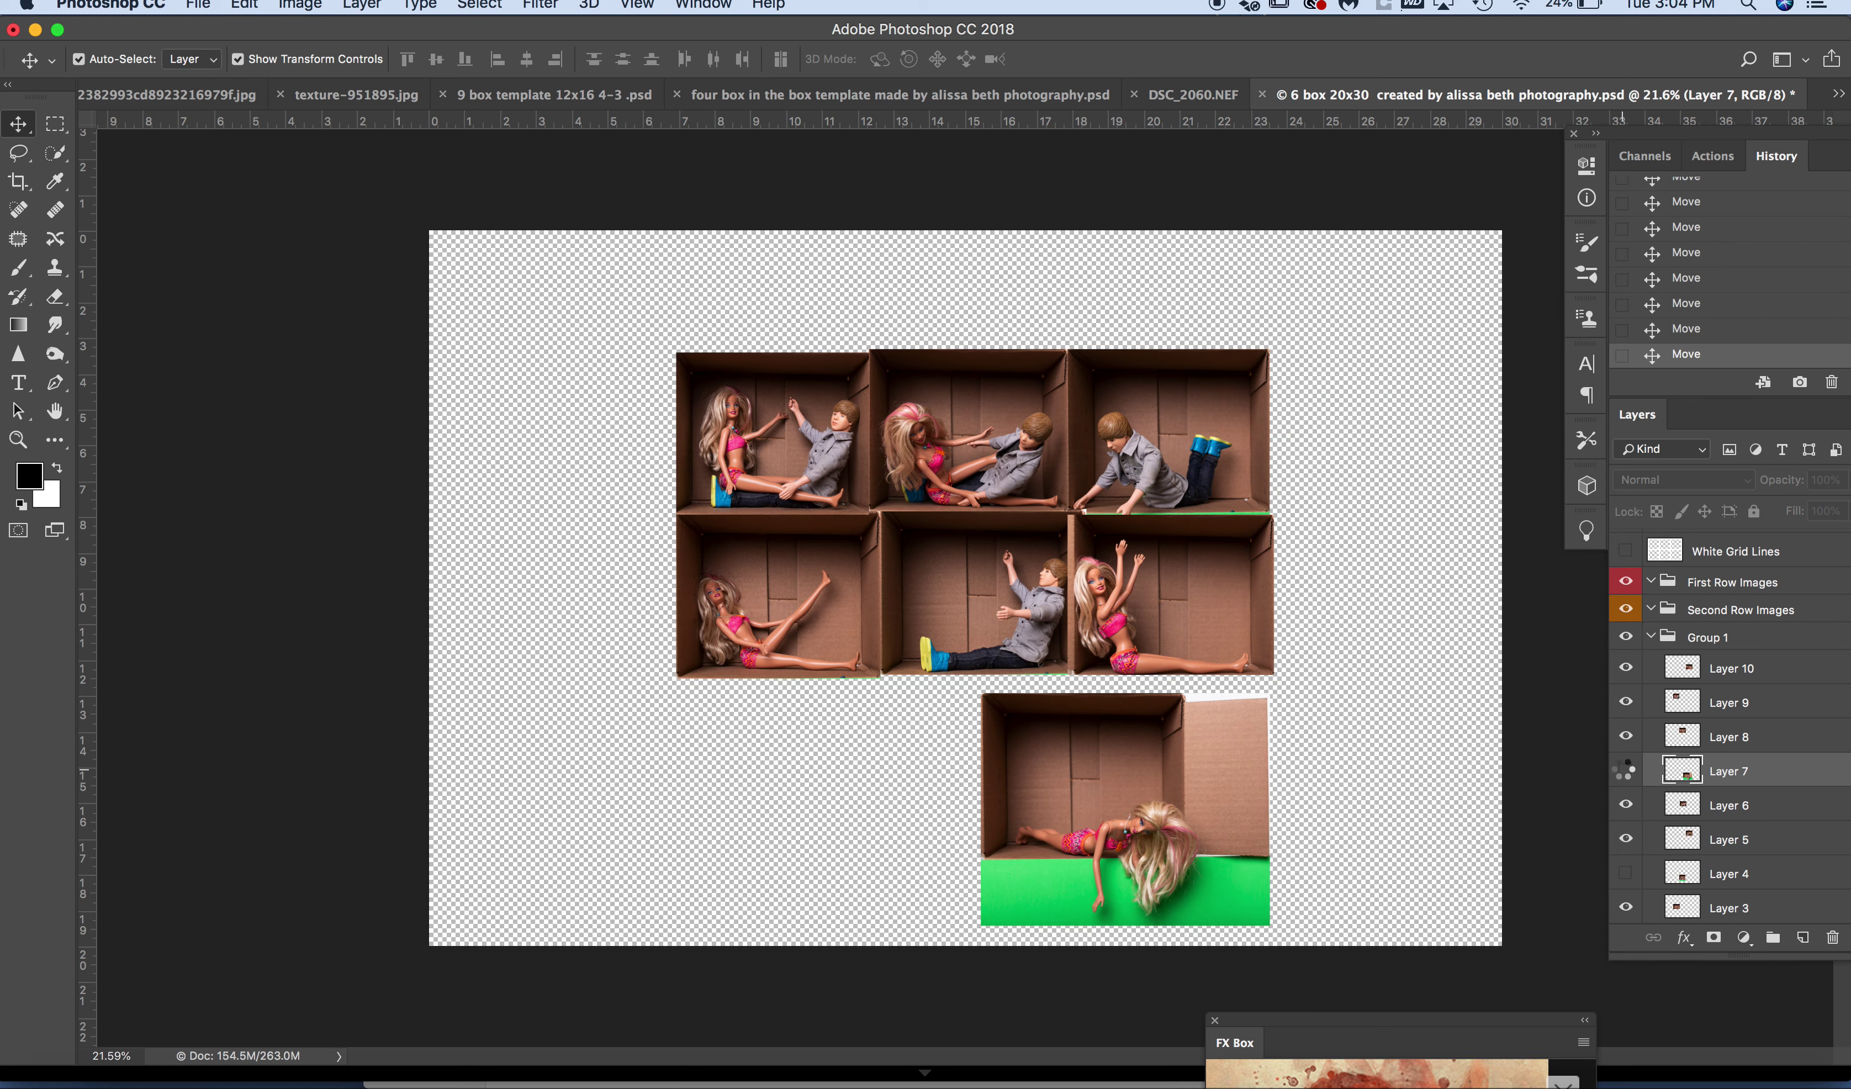
pyautogui.click(1627, 771)
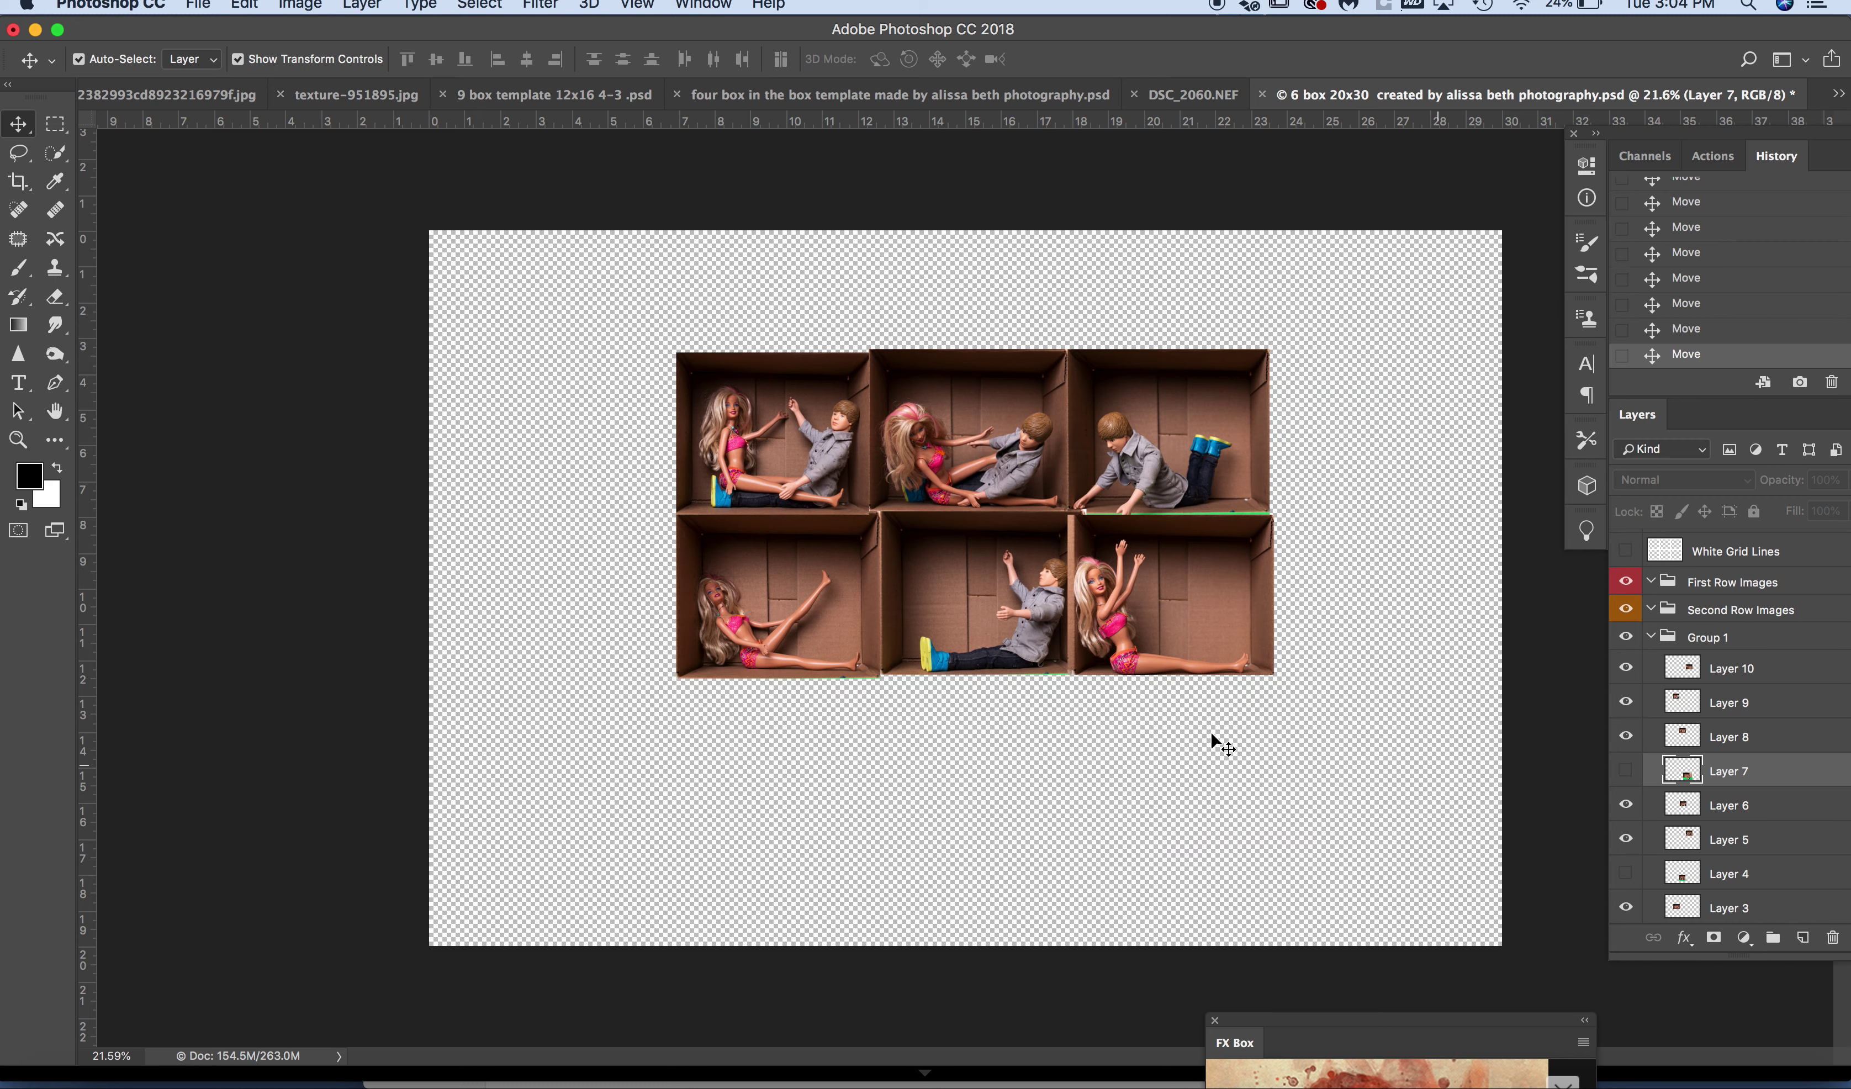
# - Enlarge Group 1 proportionally to about 178.8% so the six-box grid spans the canvas width, and shift it down slightly
pyautogui.click(1708, 668)
pyautogui.click(1693, 637)
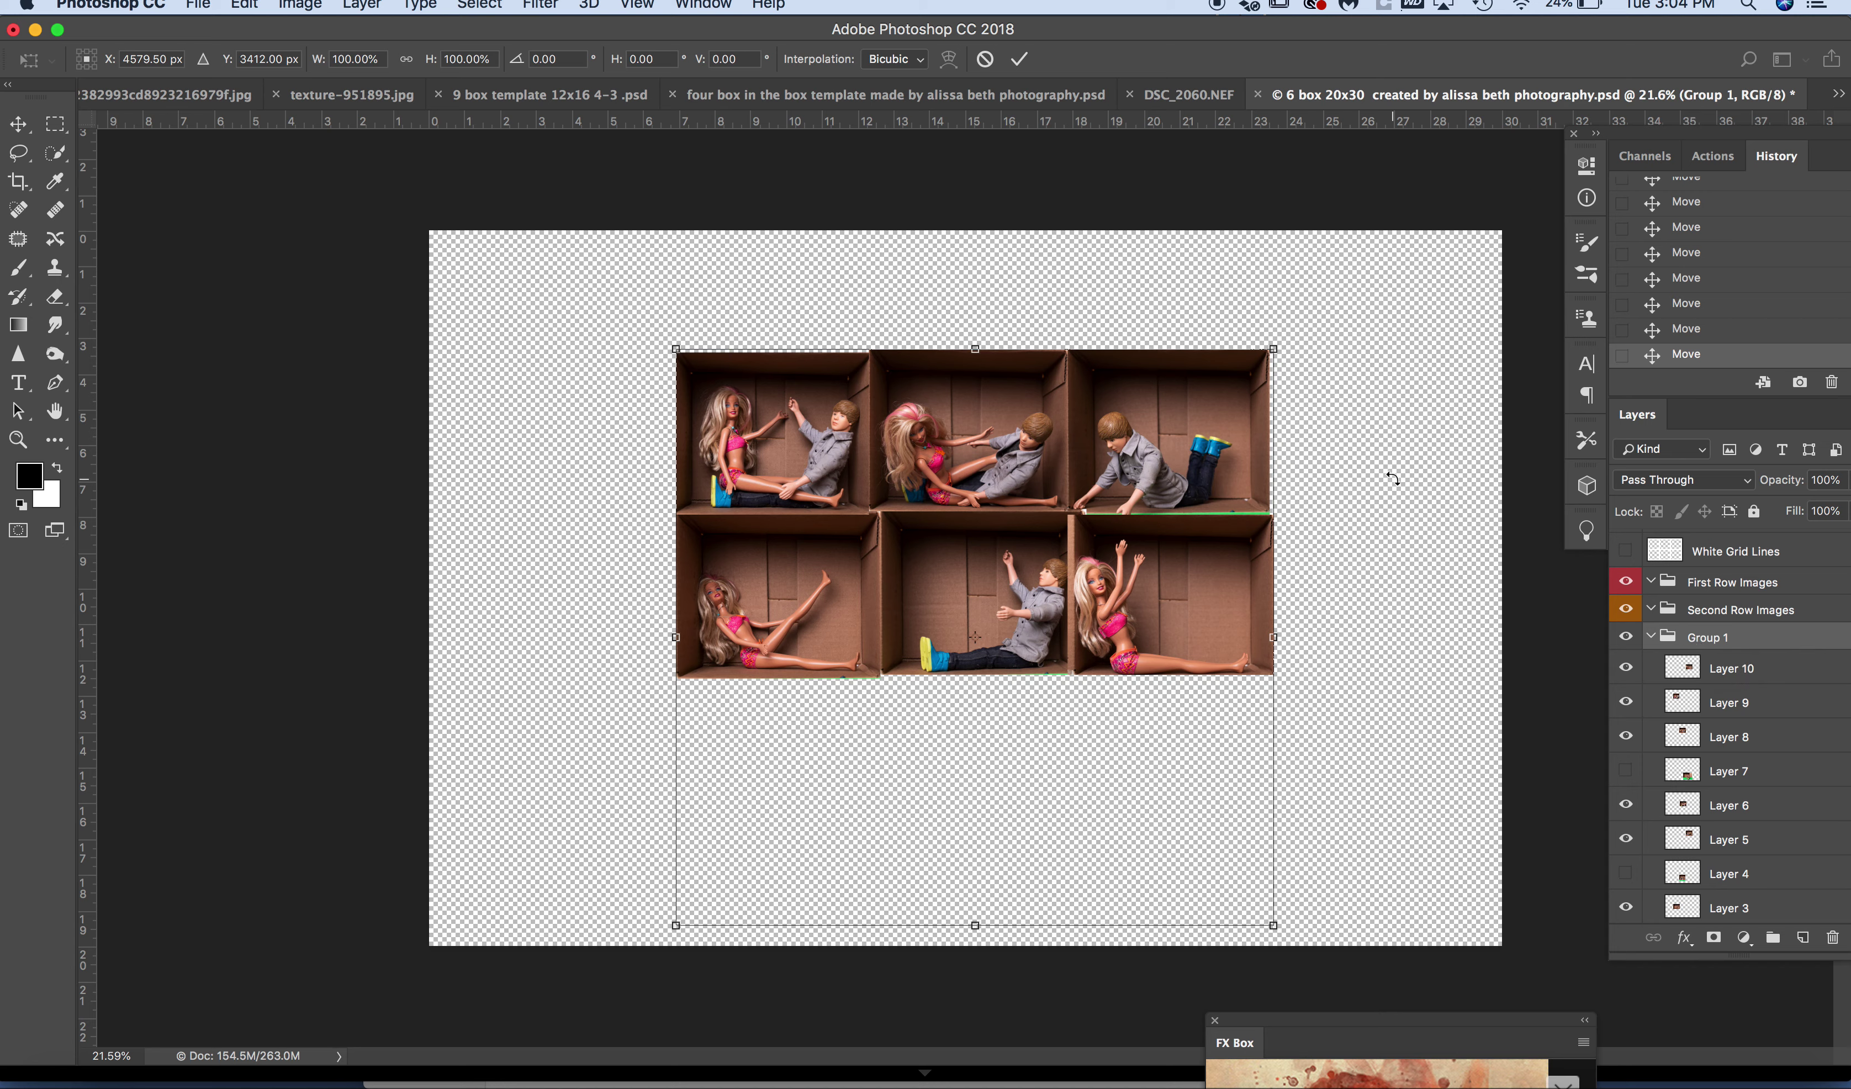
pyautogui.moveTo(1277, 348); pyautogui.dragTo(1606, 238)
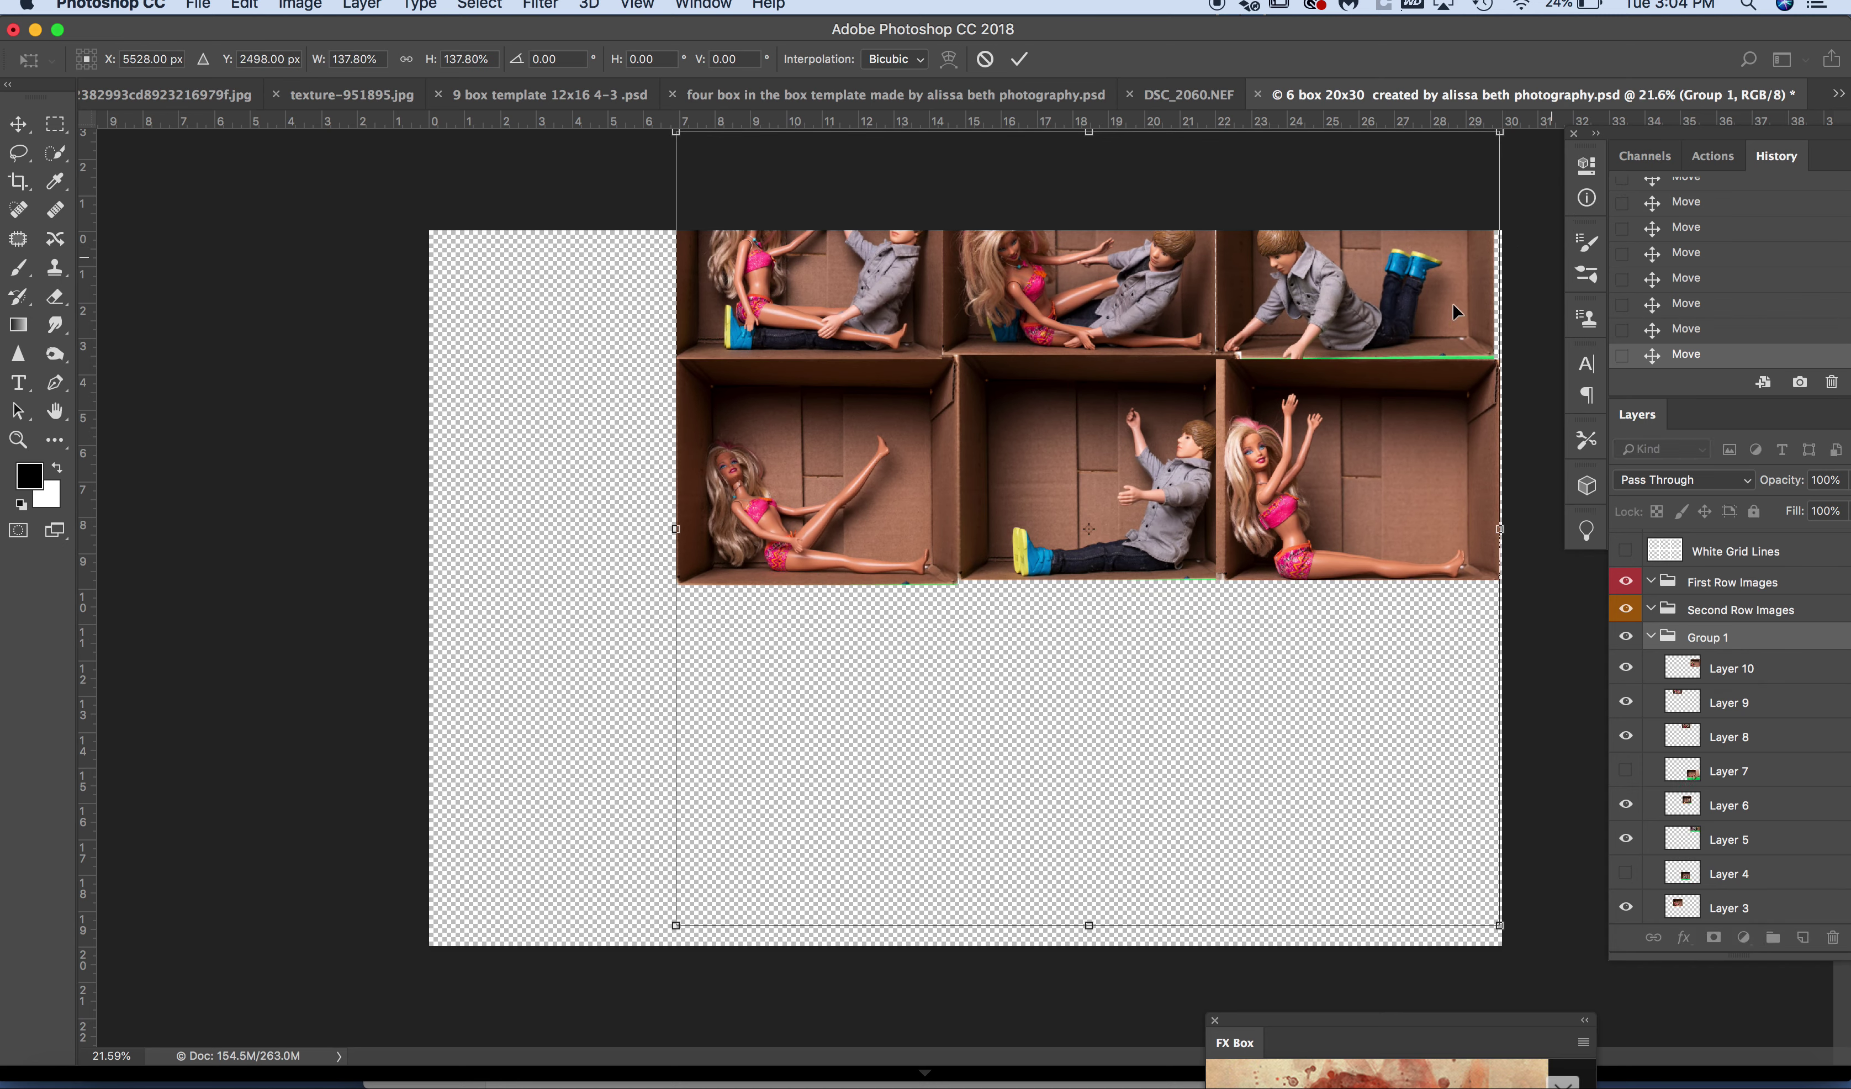
pyautogui.moveTo(1331, 303); pyautogui.dragTo(1121, 408)
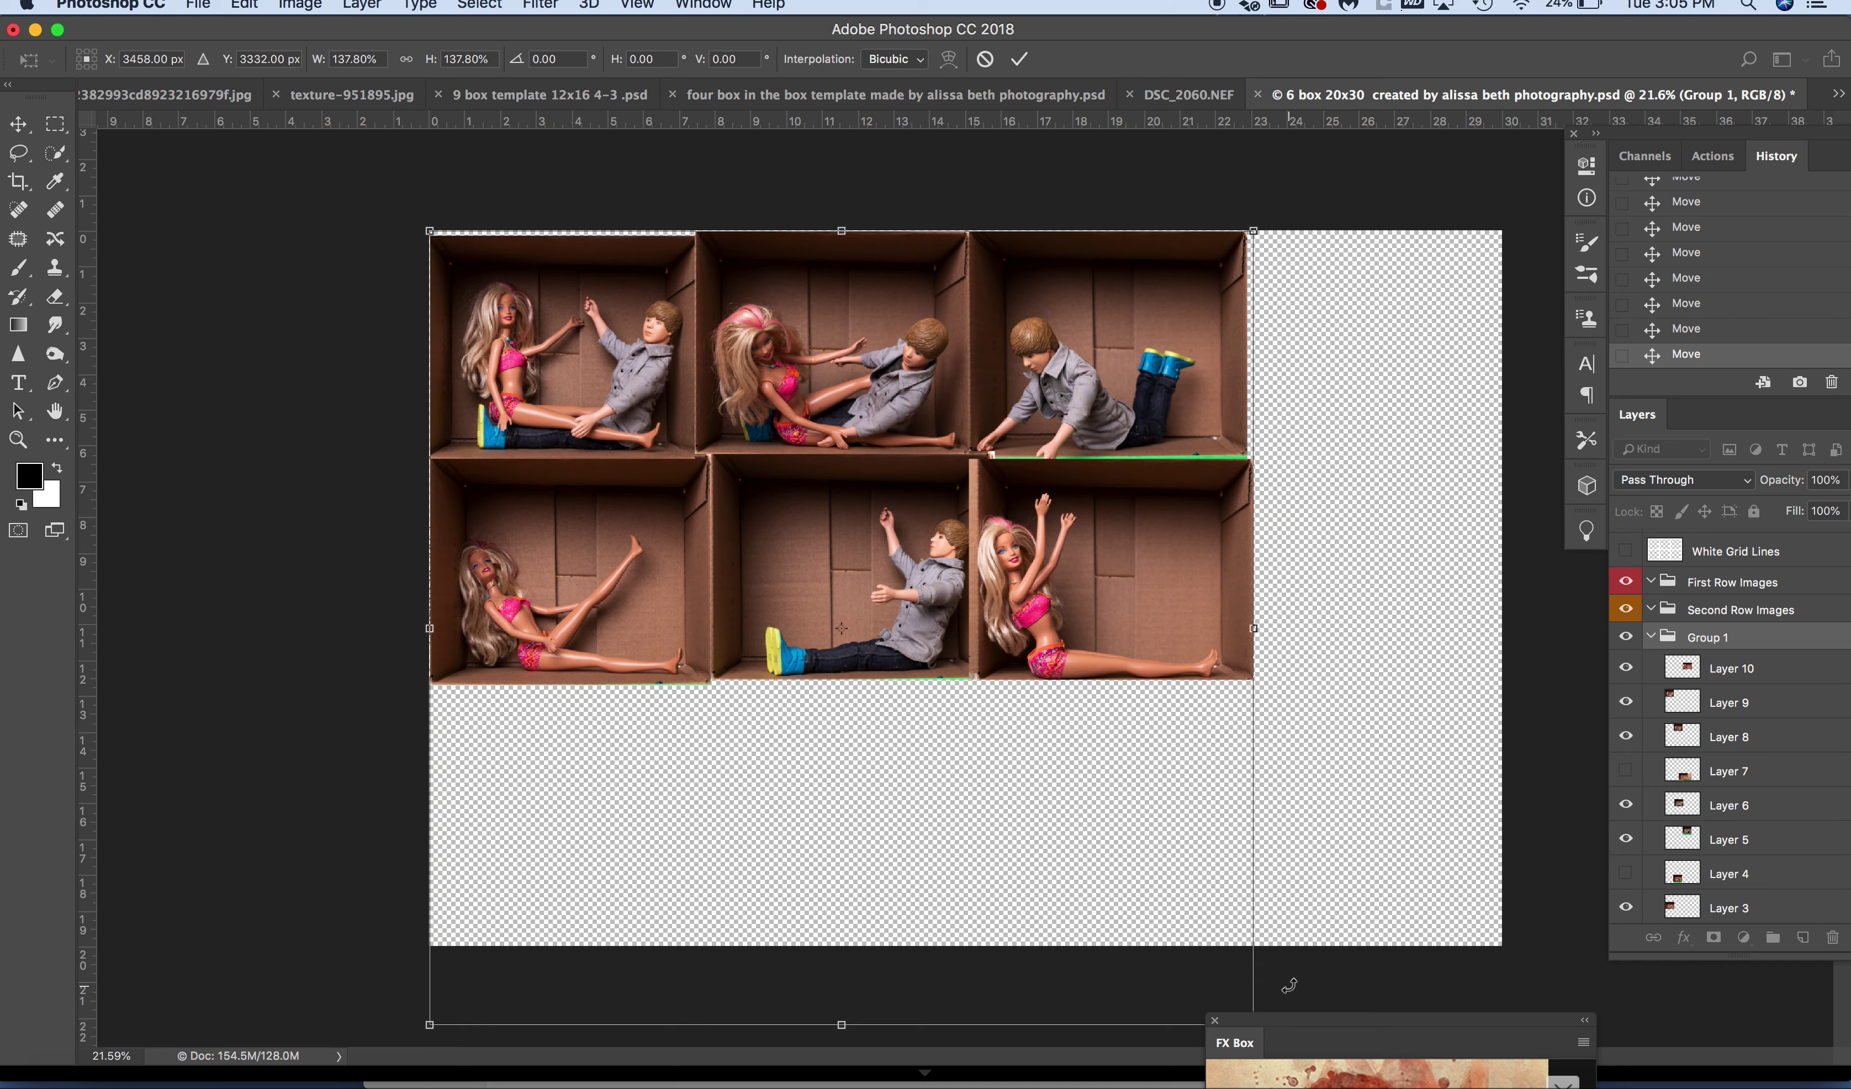
pyautogui.press('super+minus')
pyautogui.moveTo(1172, 902); pyautogui.dragTo(1402, 985)
pyautogui.moveTo(1192, 661); pyautogui.dragTo(1193, 688)
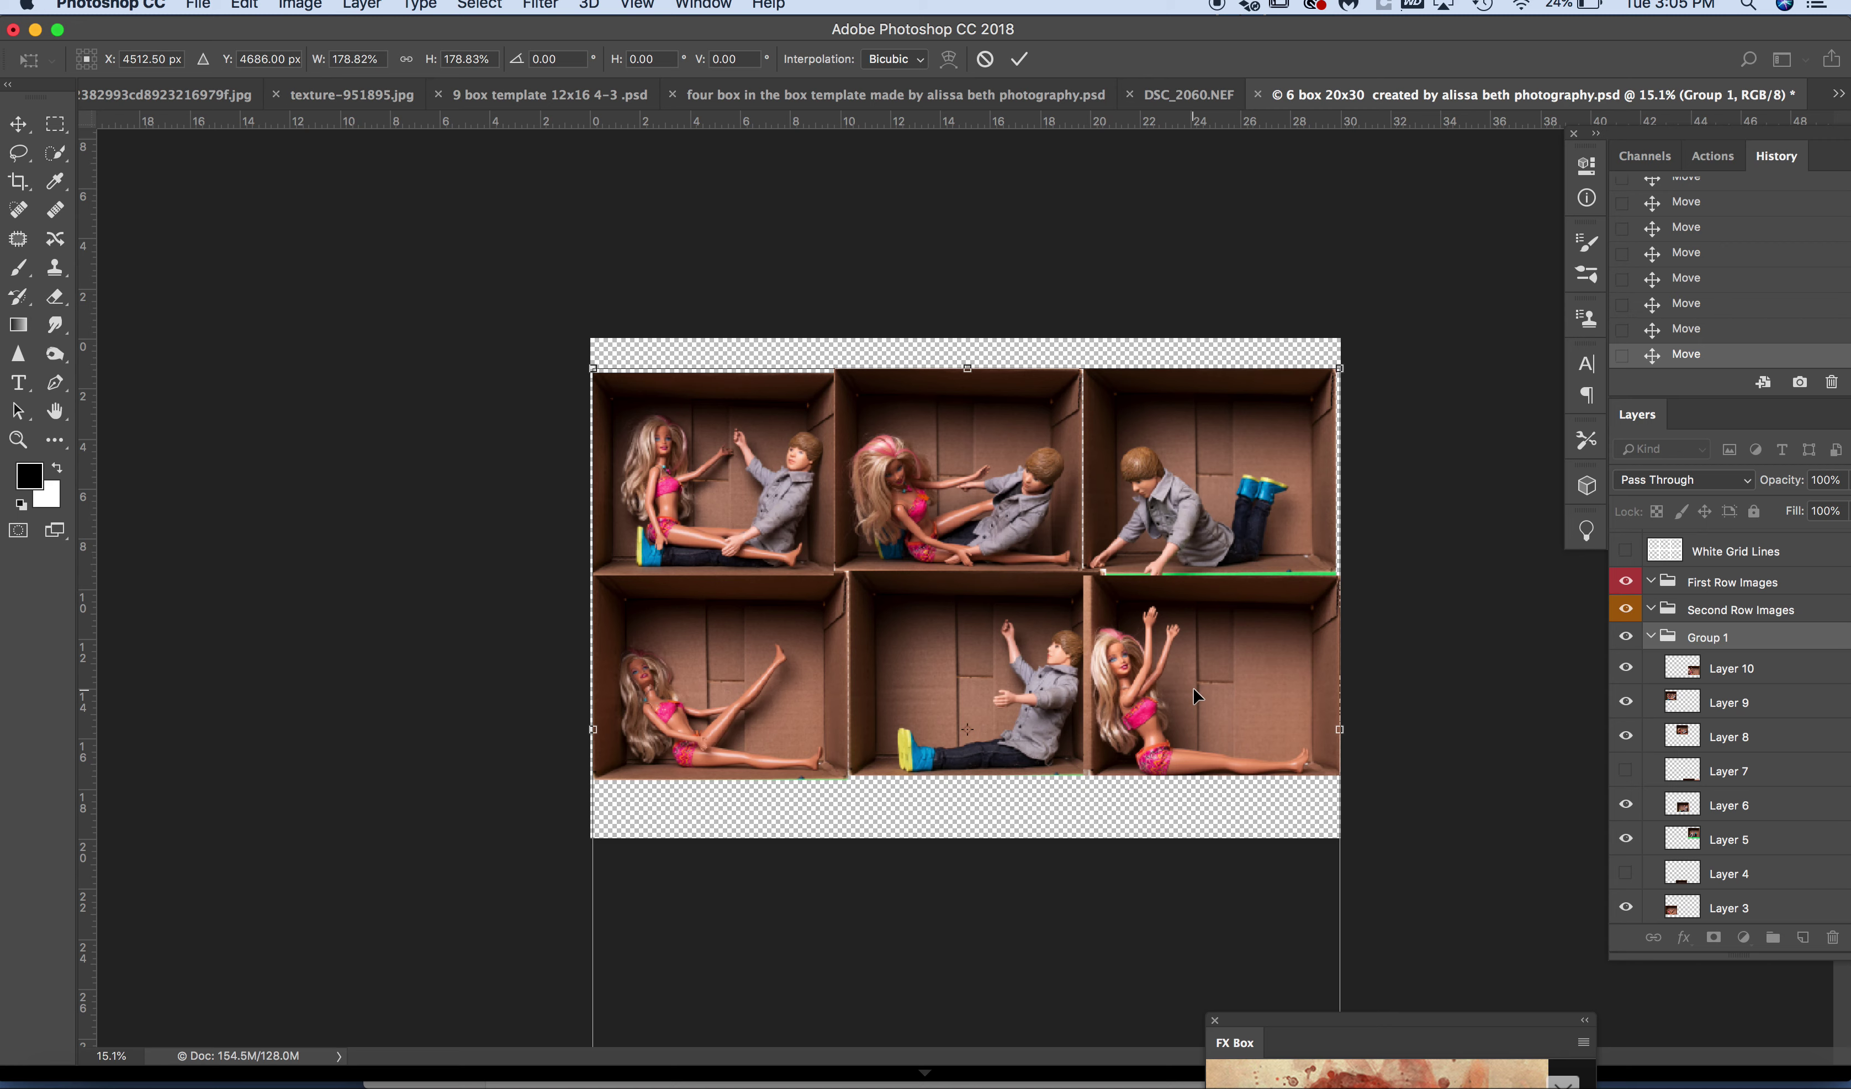
# - Reduce Group 1's scale to about 165.2%, center the six-box grid horizontally on the canvas, and apply the transform
pyautogui.scroll(-1, 1194, 614)
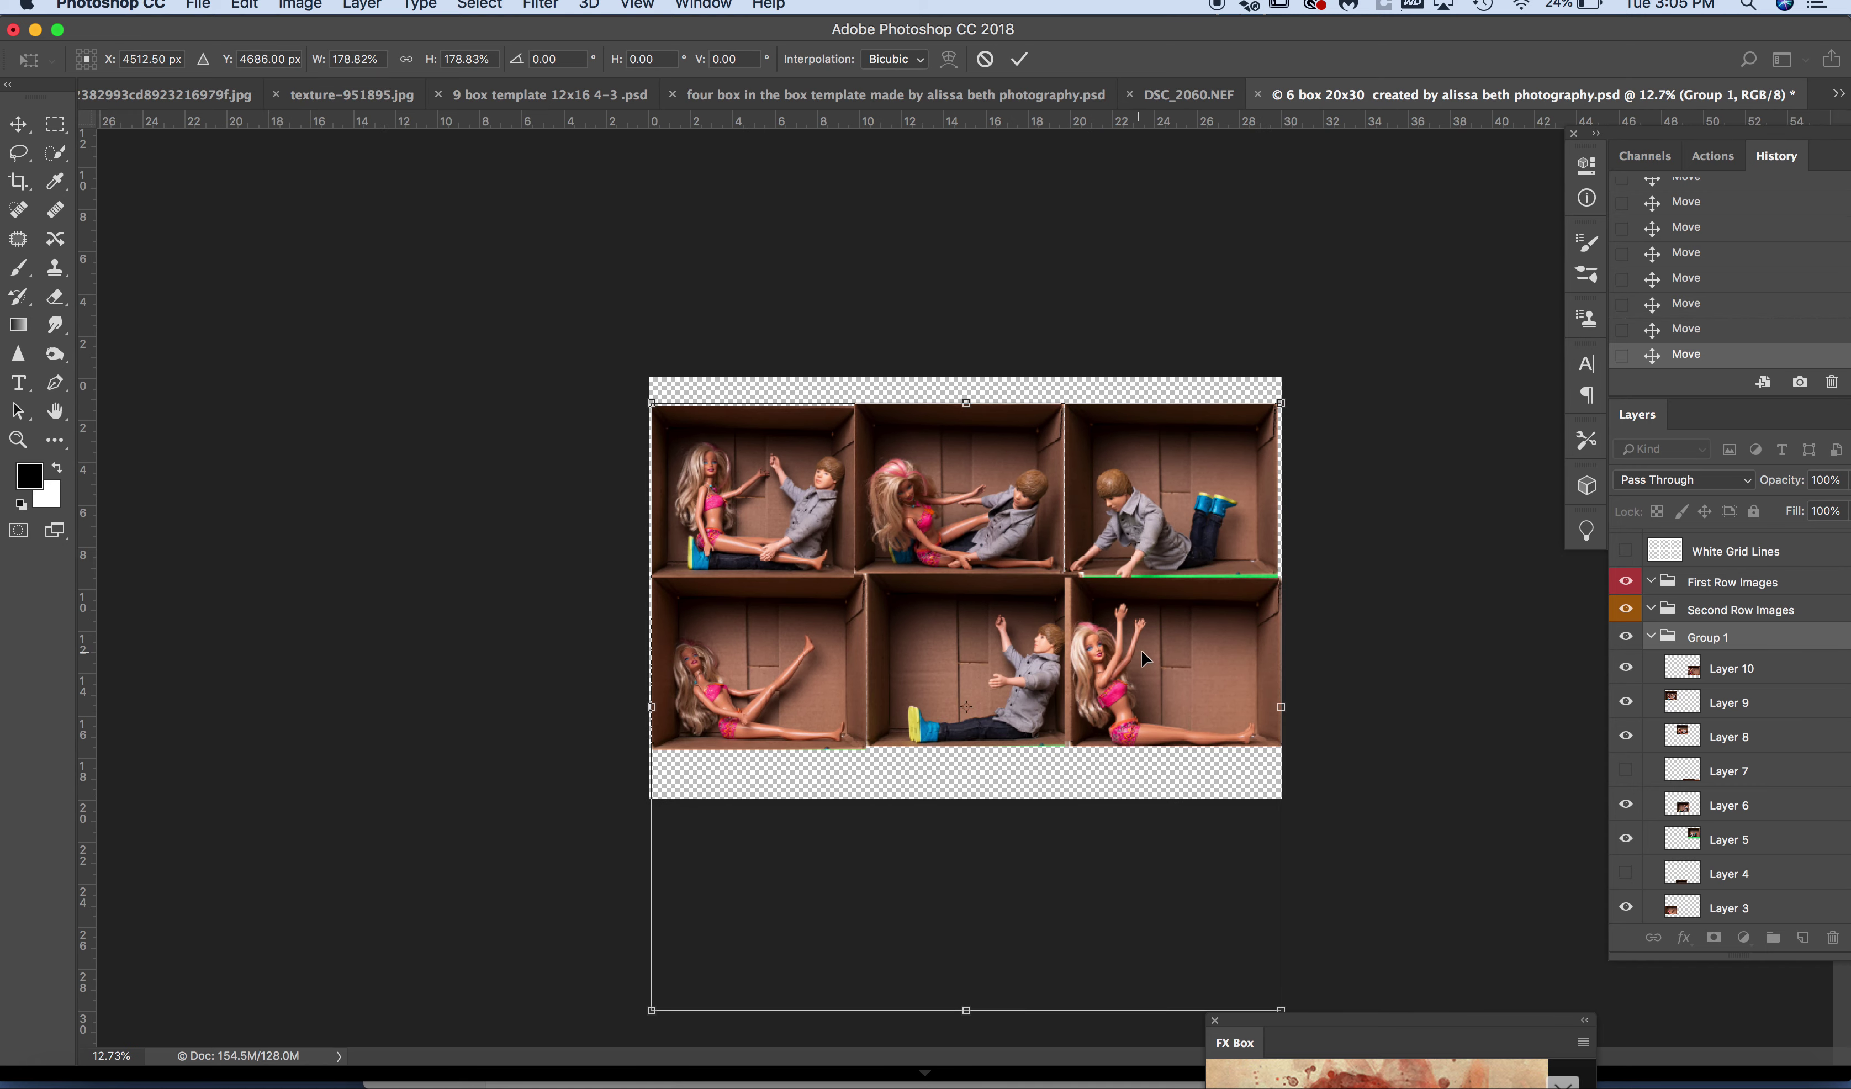
pyautogui.scroll(-1, 1261, 749)
pyautogui.moveTo(1251, 973); pyautogui.dragTo(1211, 928)
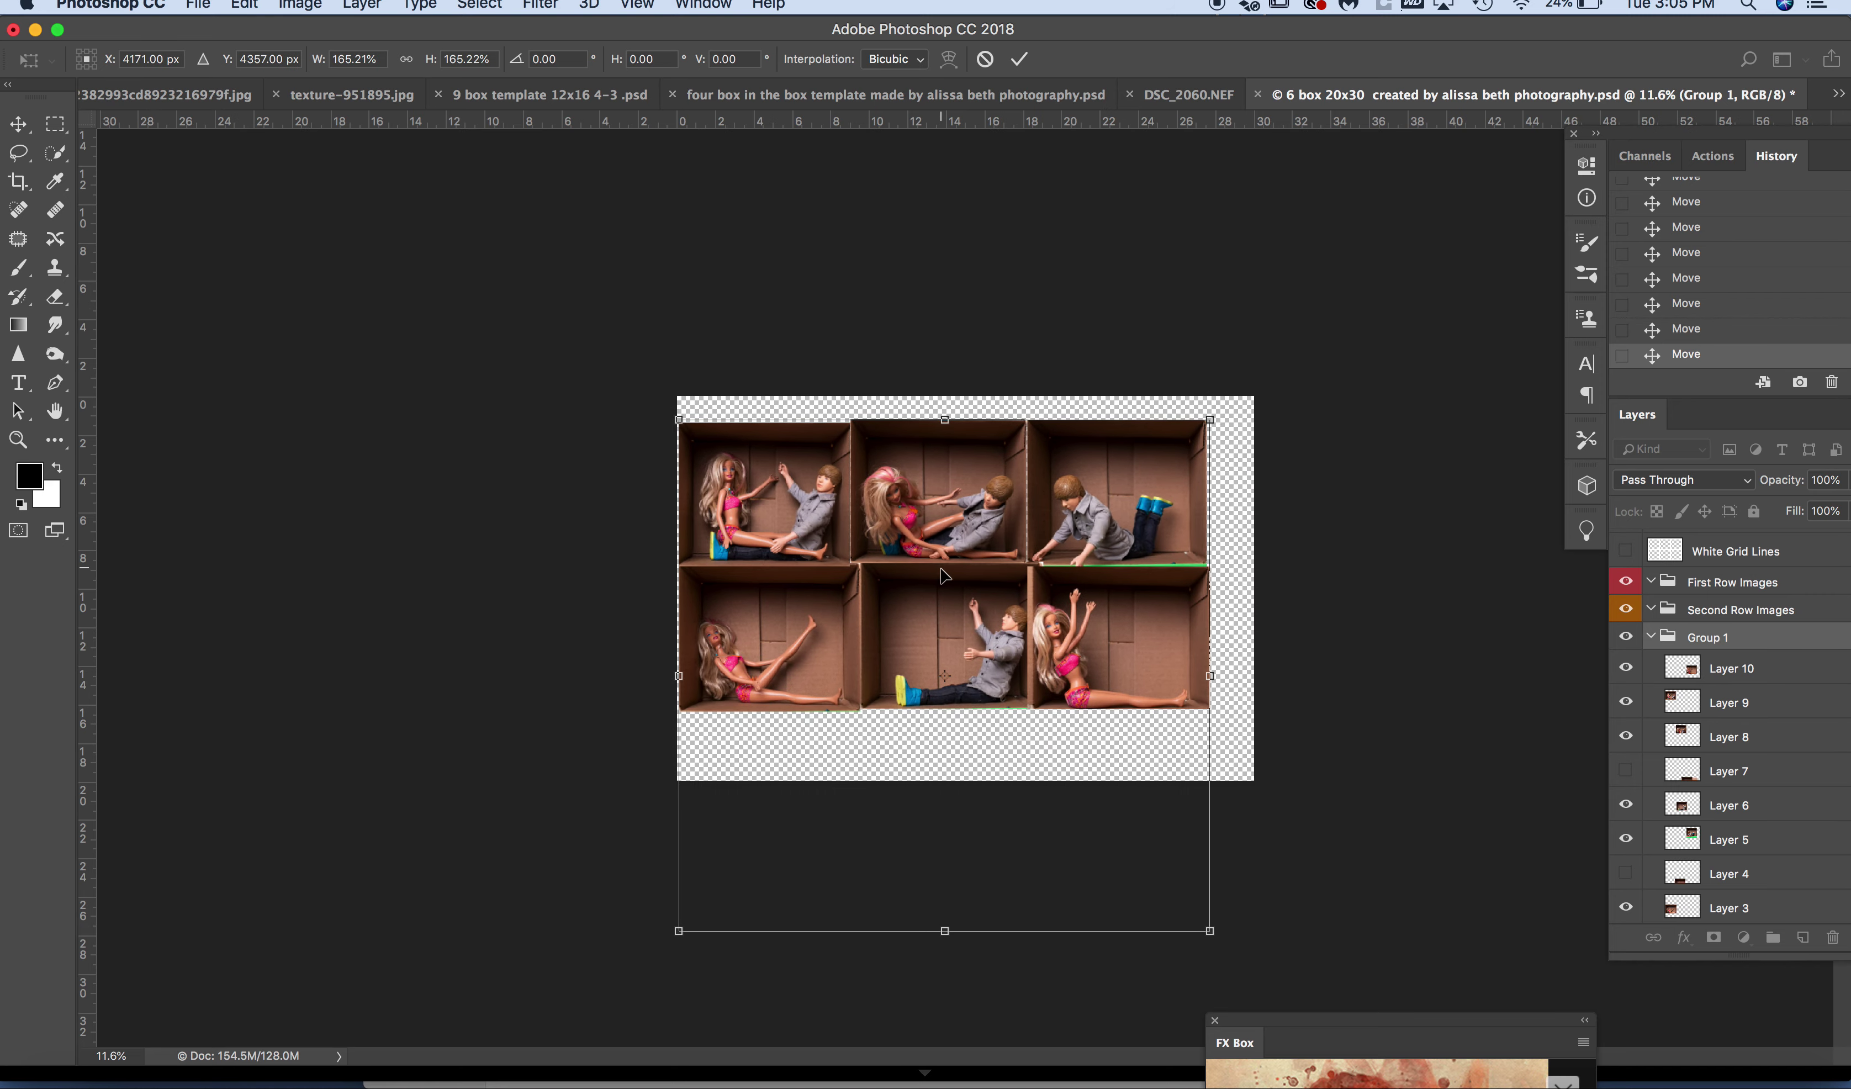
pyautogui.moveTo(942, 574); pyautogui.dragTo(964, 583)
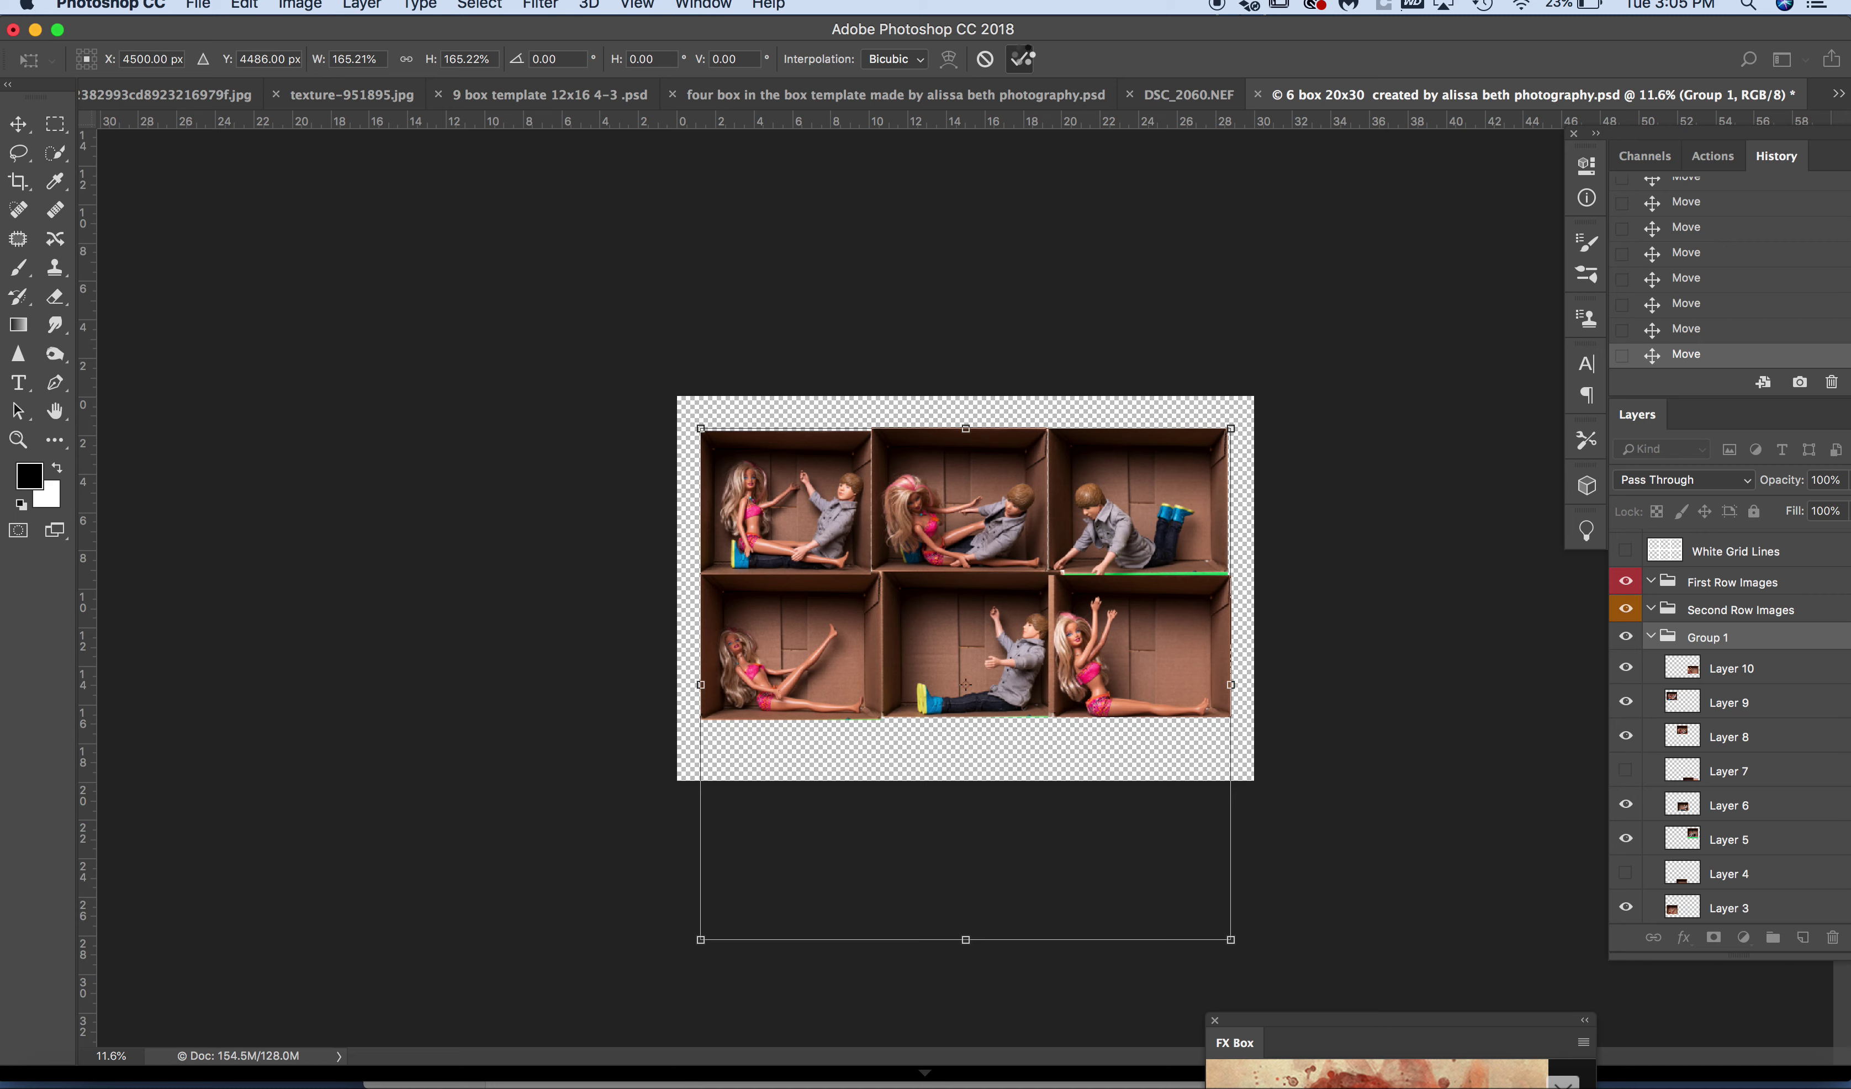
pyautogui.click(1021, 58)
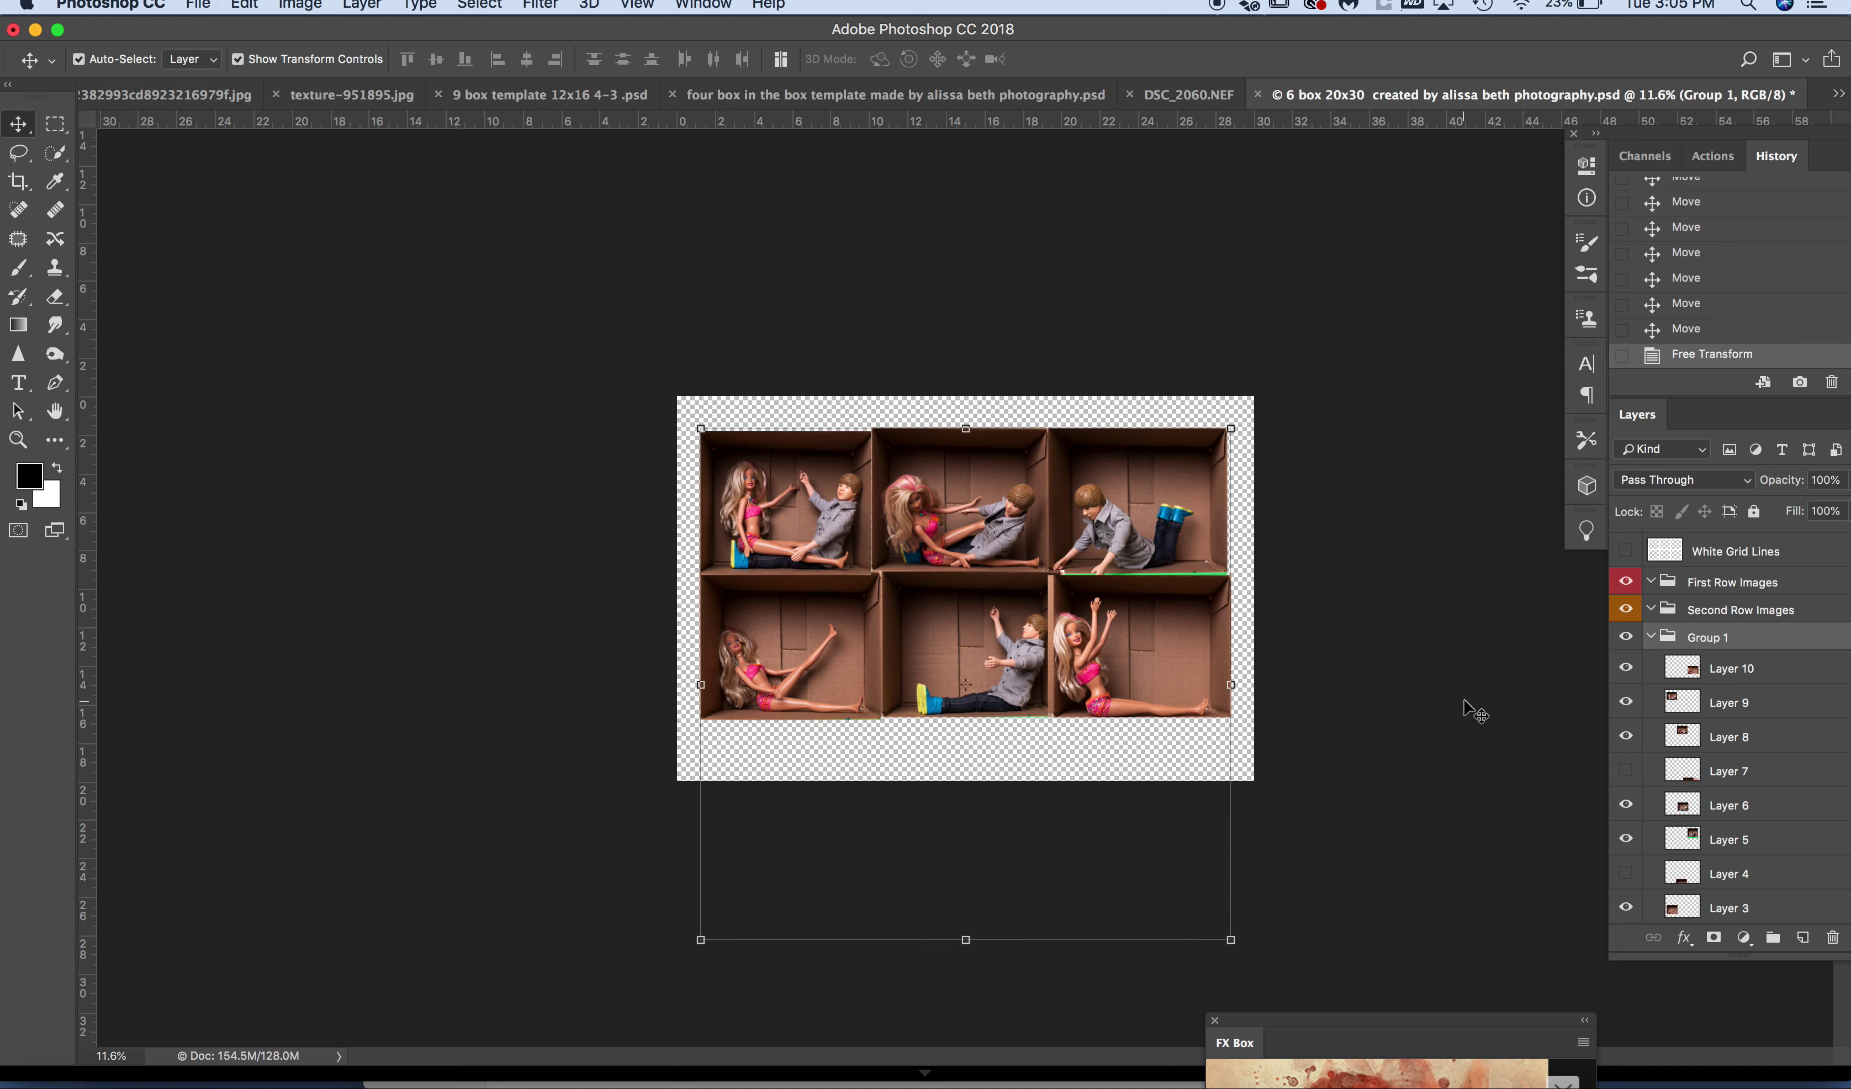
pyautogui.click(1730, 684)
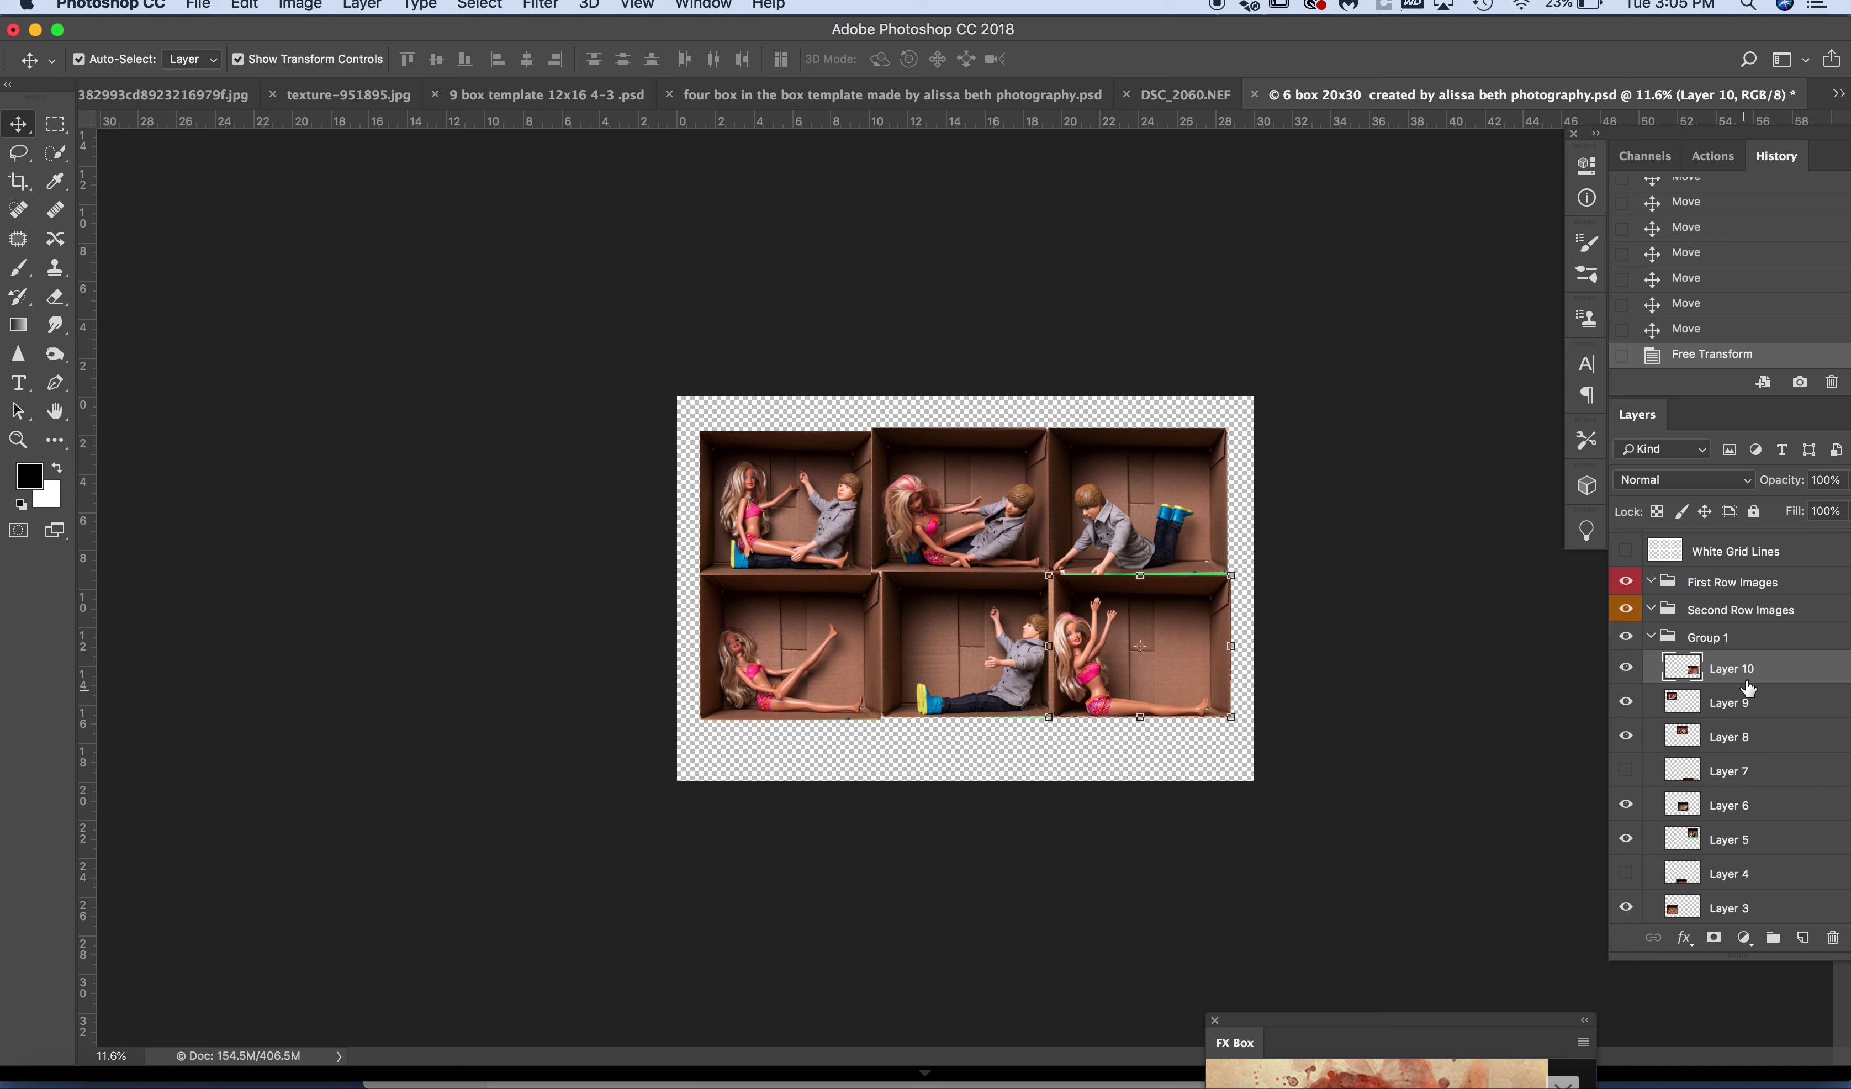
pyautogui.keyDown('shift'); pyautogui.click(1749, 705); pyautogui.keyUp('shift')
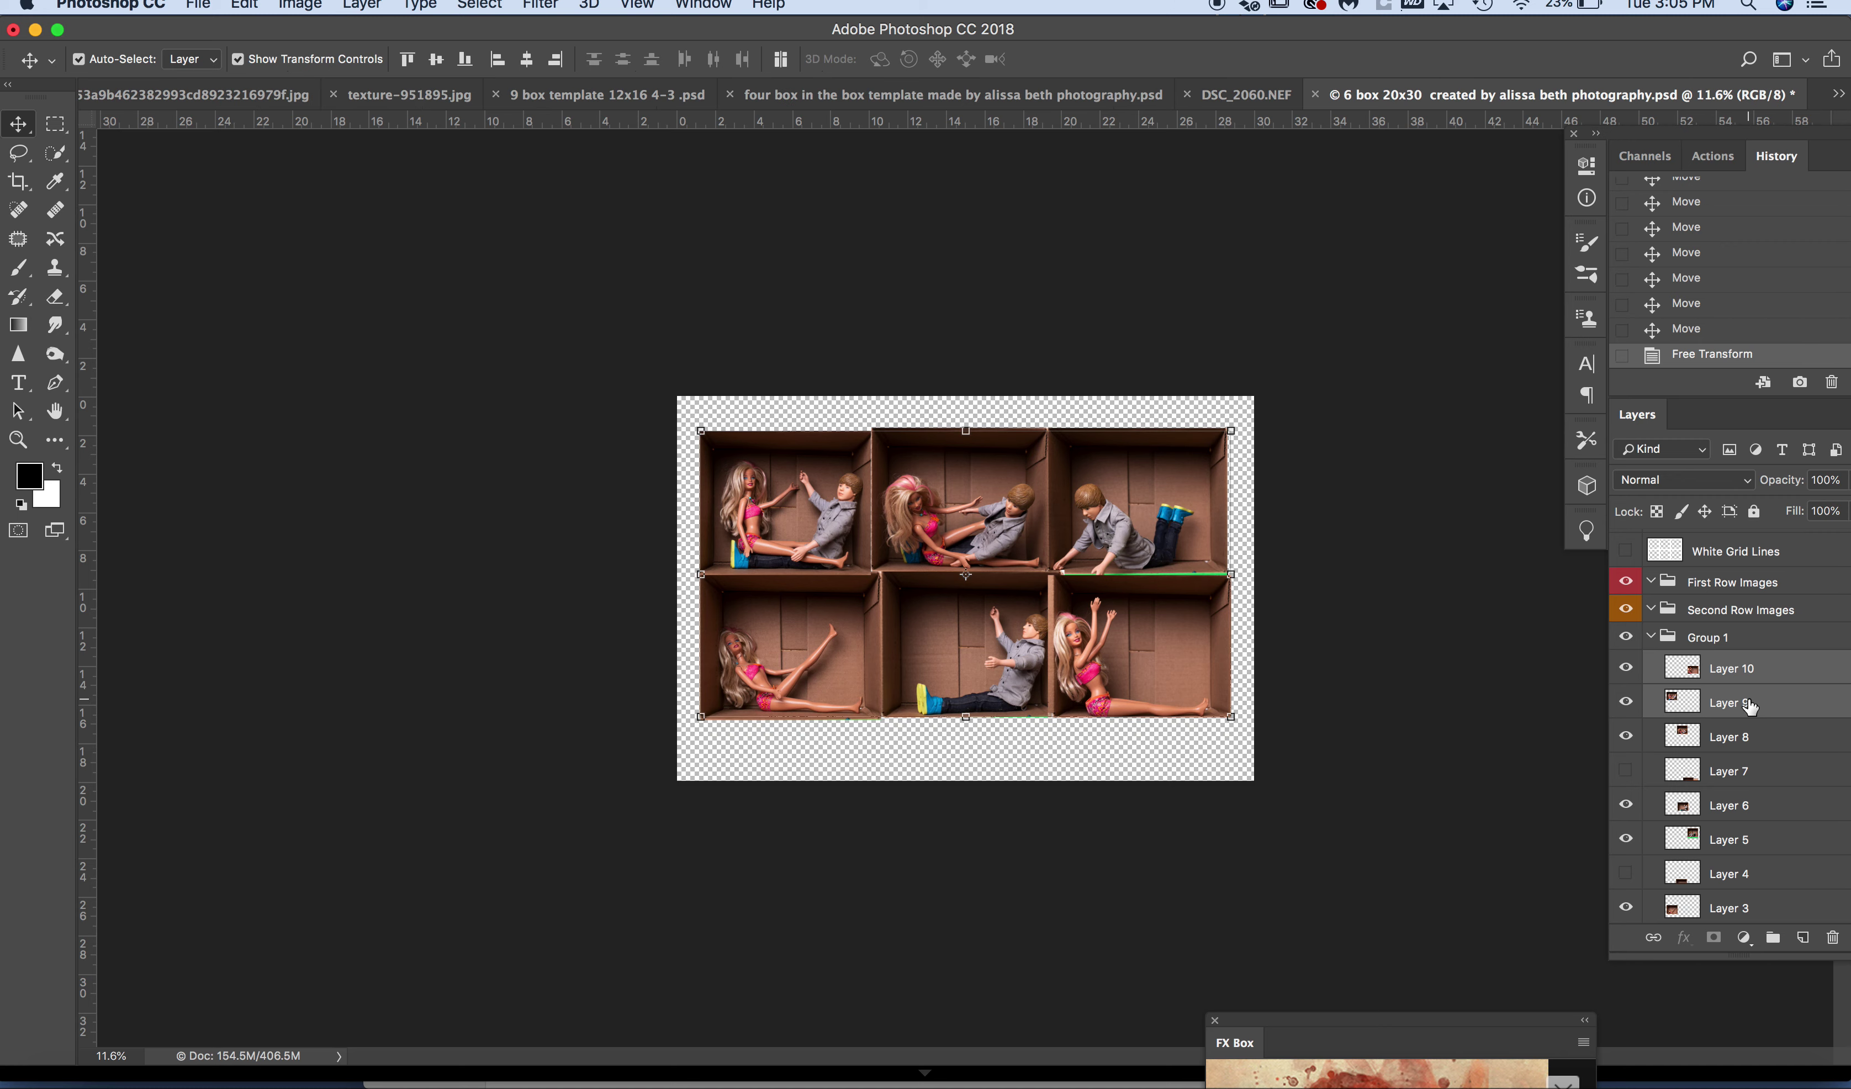
pyautogui.keyDown('shift'); pyautogui.click(1747, 741); pyautogui.keyUp('shift')
pyautogui.keyDown('shift'); pyautogui.click(1748, 772); pyautogui.keyUp('shift')
pyautogui.keyDown('shift'); pyautogui.click(1742, 808); pyautogui.keyUp('shift')
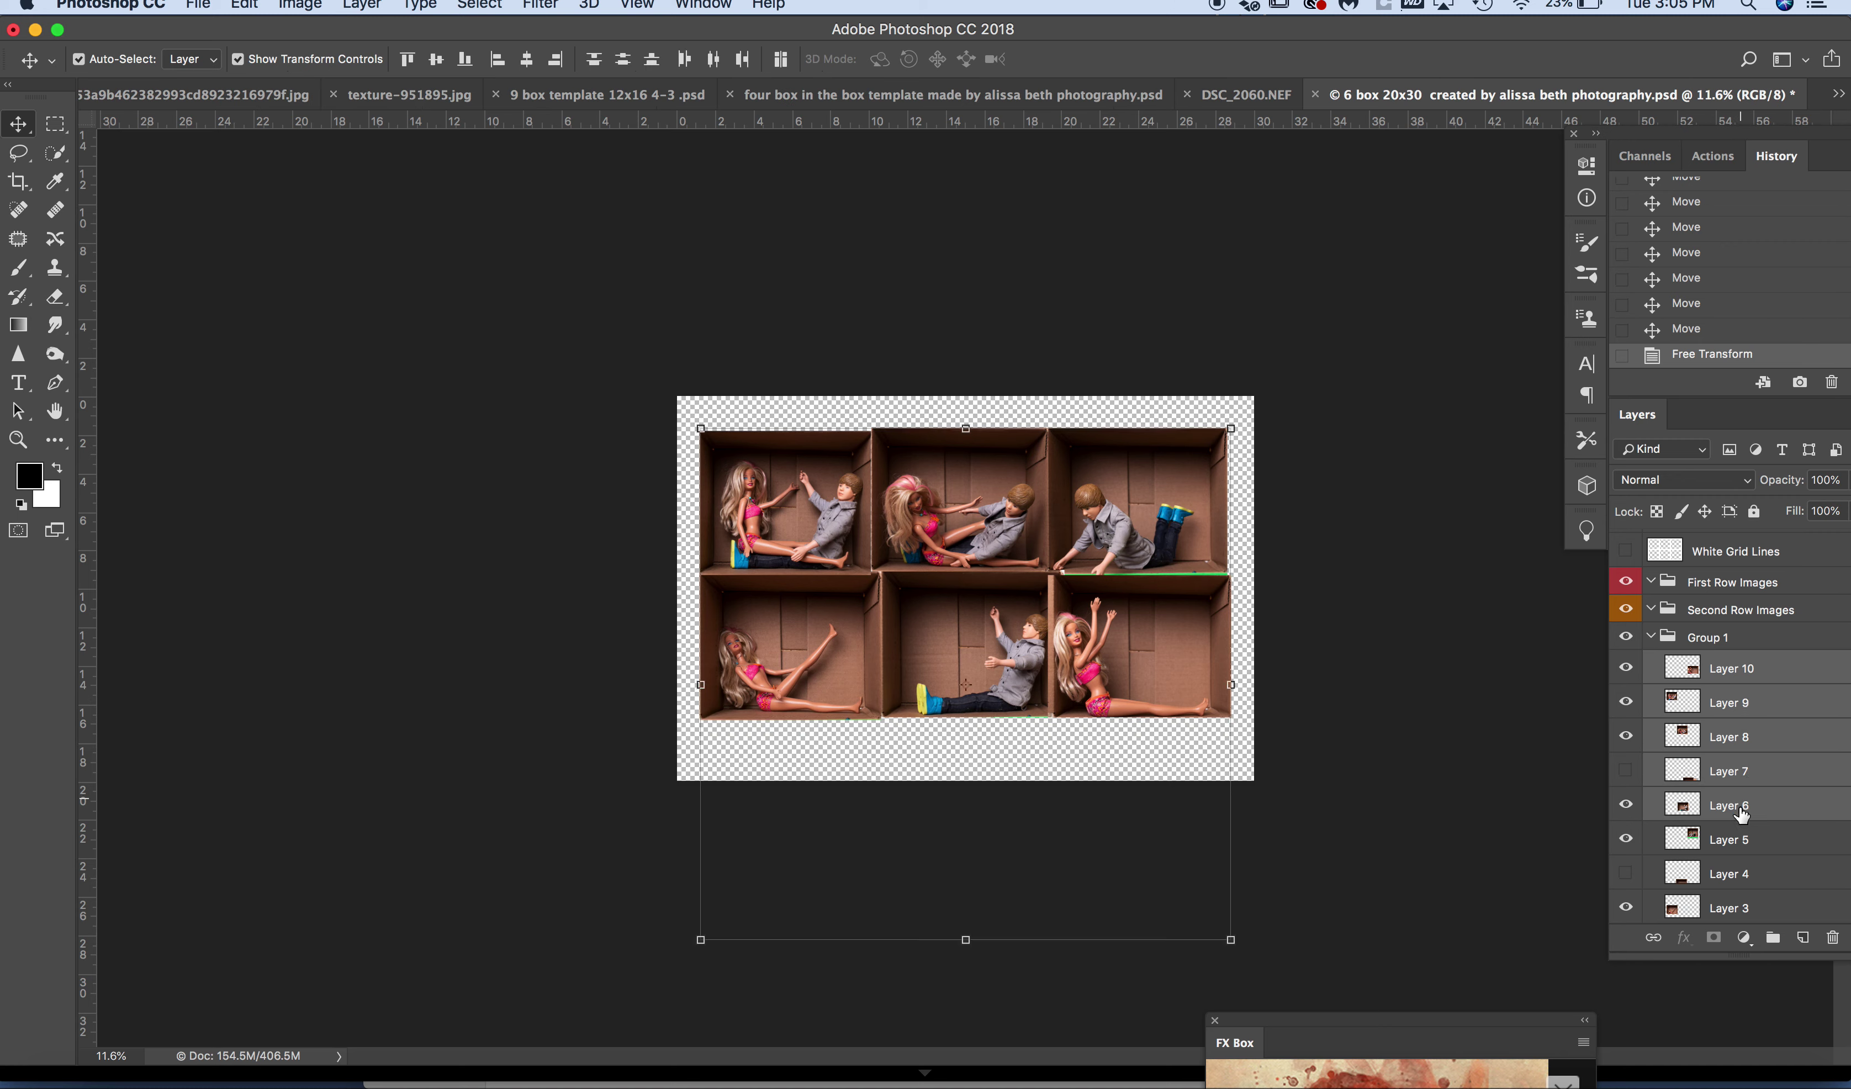
pyautogui.keyDown('shift'); pyautogui.click(1738, 842); pyautogui.keyUp('shift')
pyautogui.keyDown('shift'); pyautogui.click(1734, 876); pyautogui.keyUp('shift')
pyautogui.keyDown('shift'); pyautogui.click(1733, 908); pyautogui.keyUp('shift')
pyautogui.scroll(-1, 1732, 907)
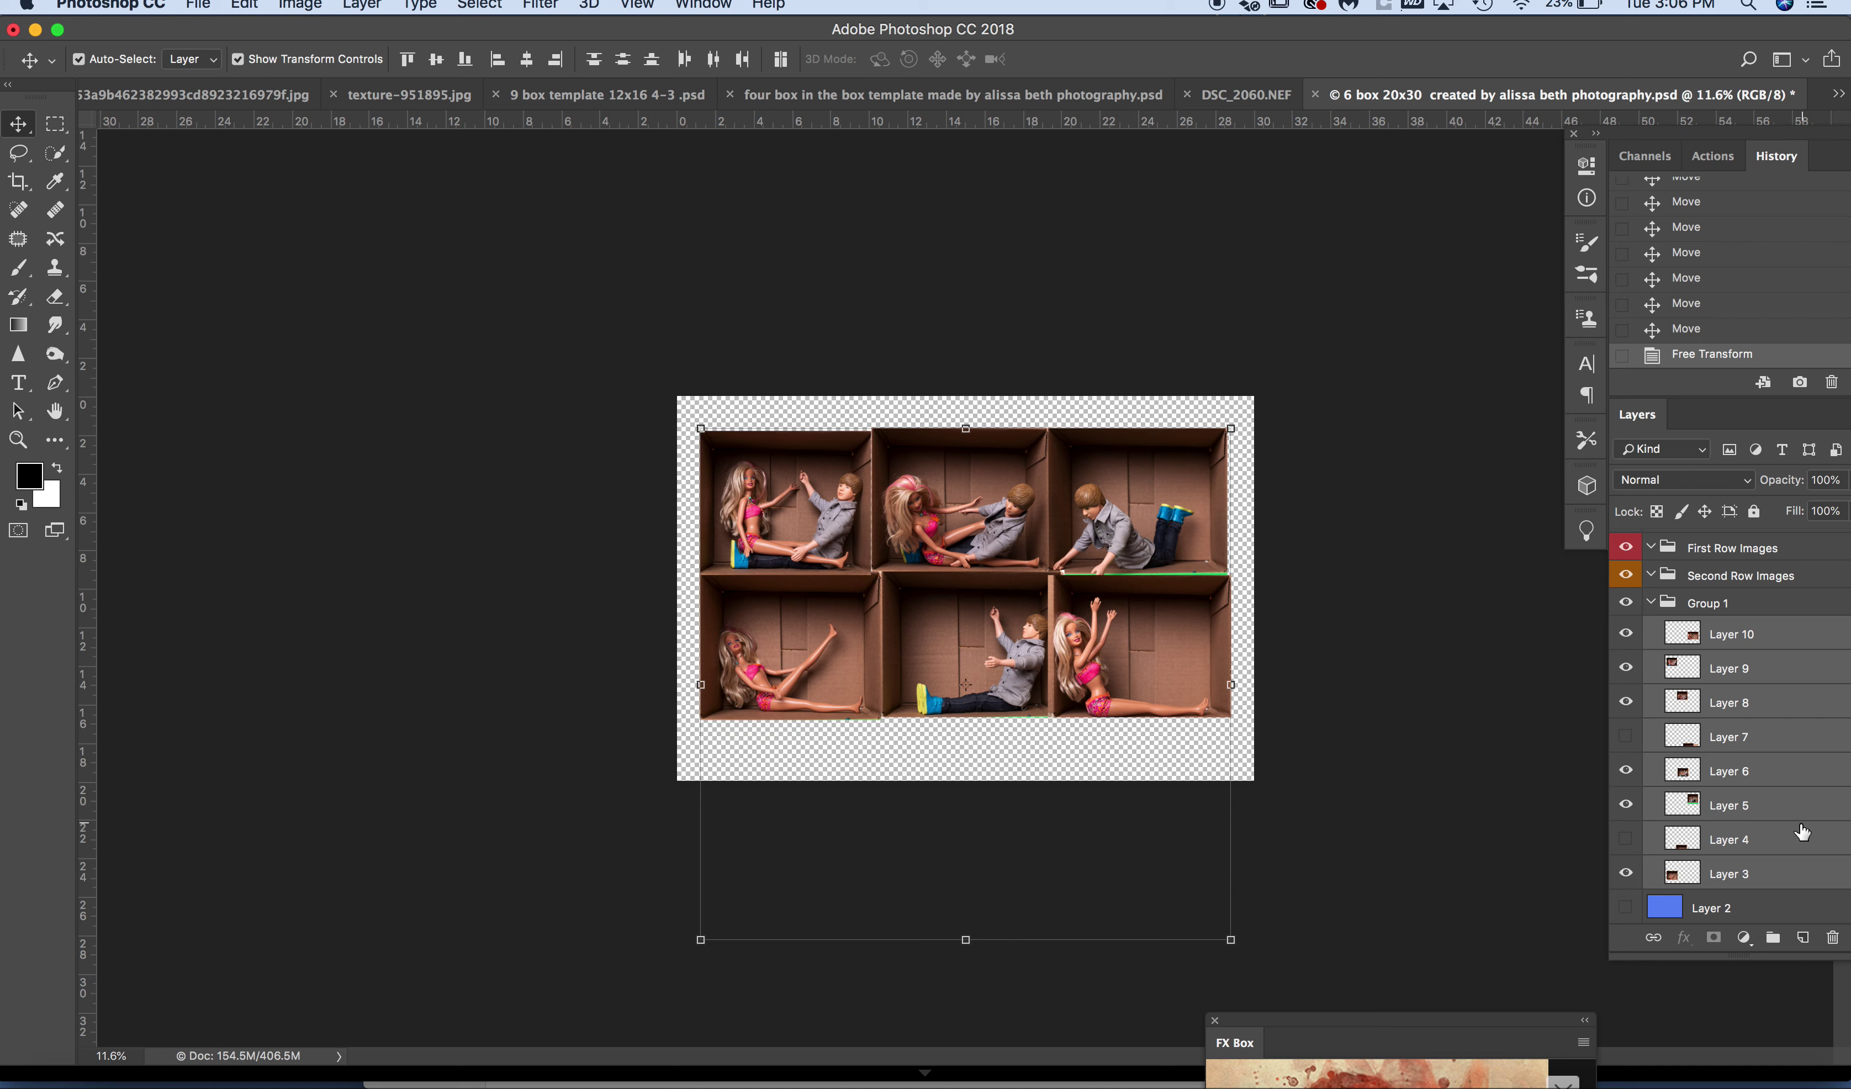
pyautogui.click(1395, 636)
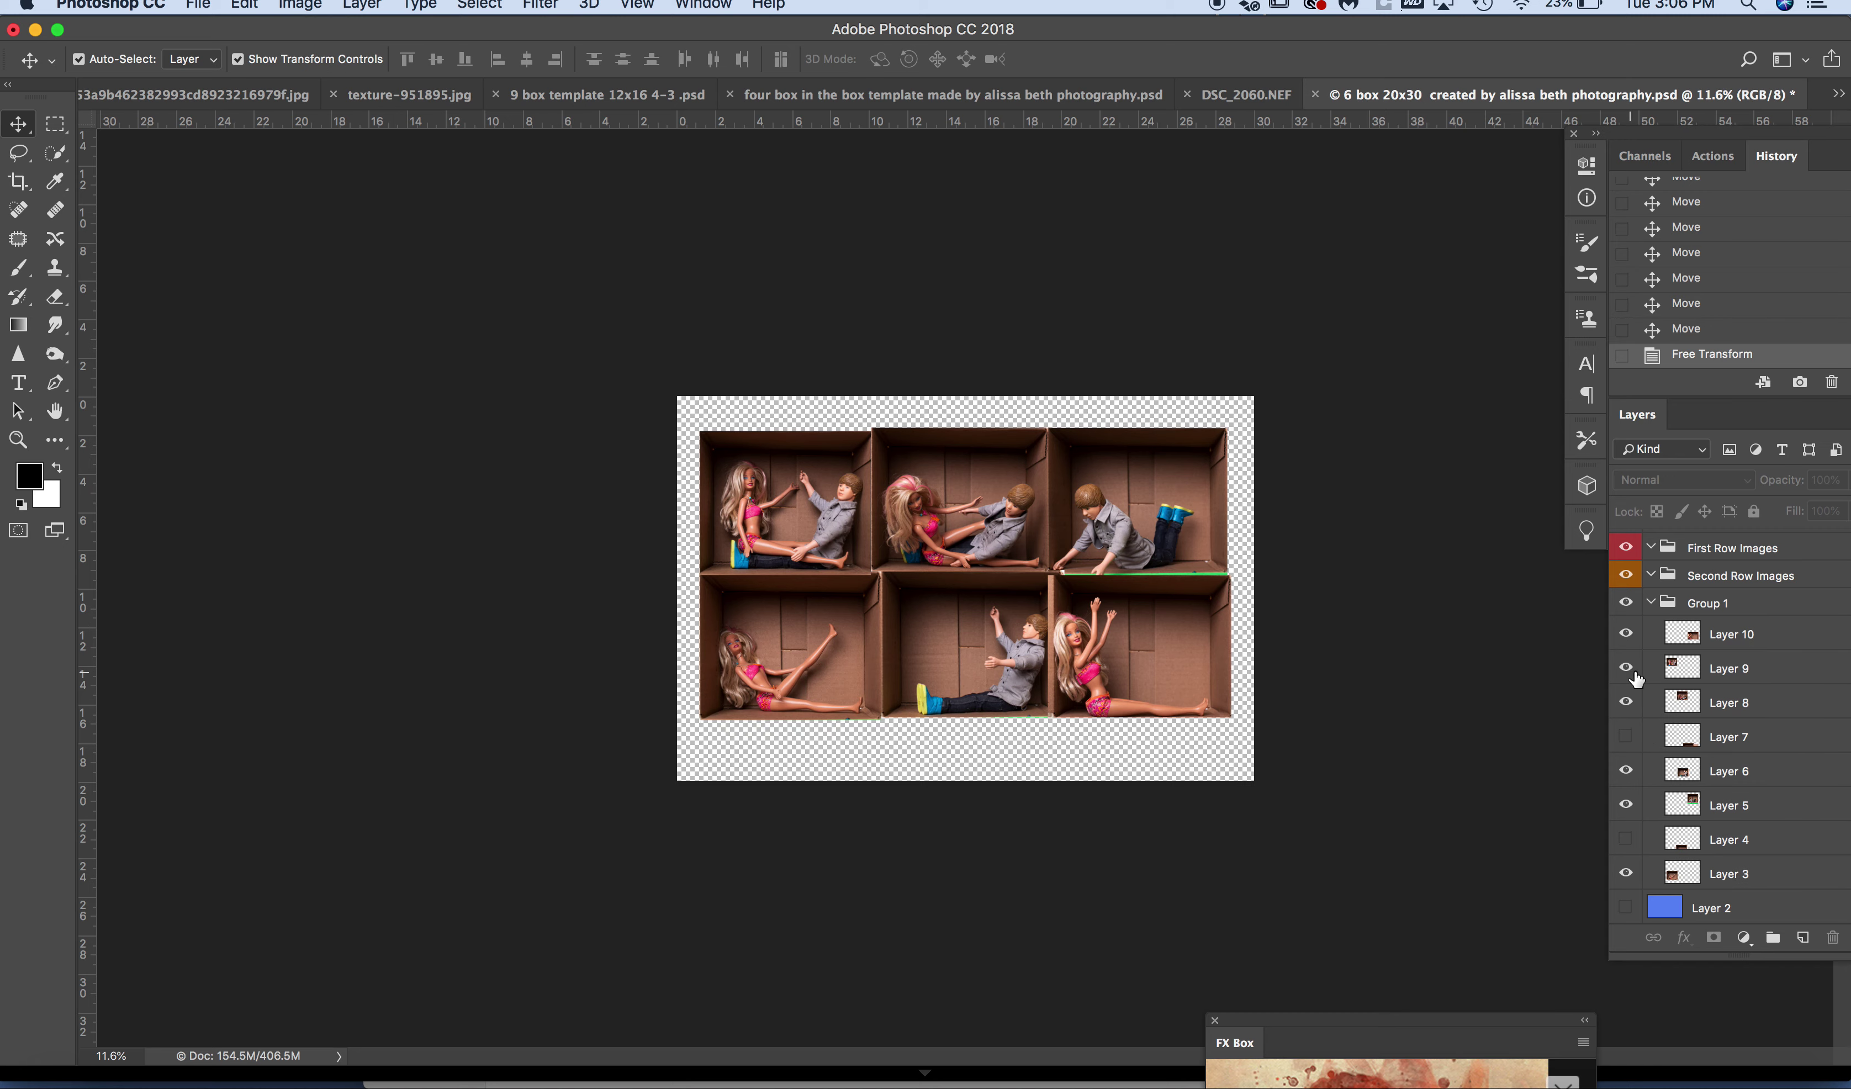
# - Show the White Grid Lines layer and move the Layer 10 box down and slightly right to fit its lower-right cell
pyautogui.scroll(2, 1712, 678)
pyautogui.click(1626, 582)
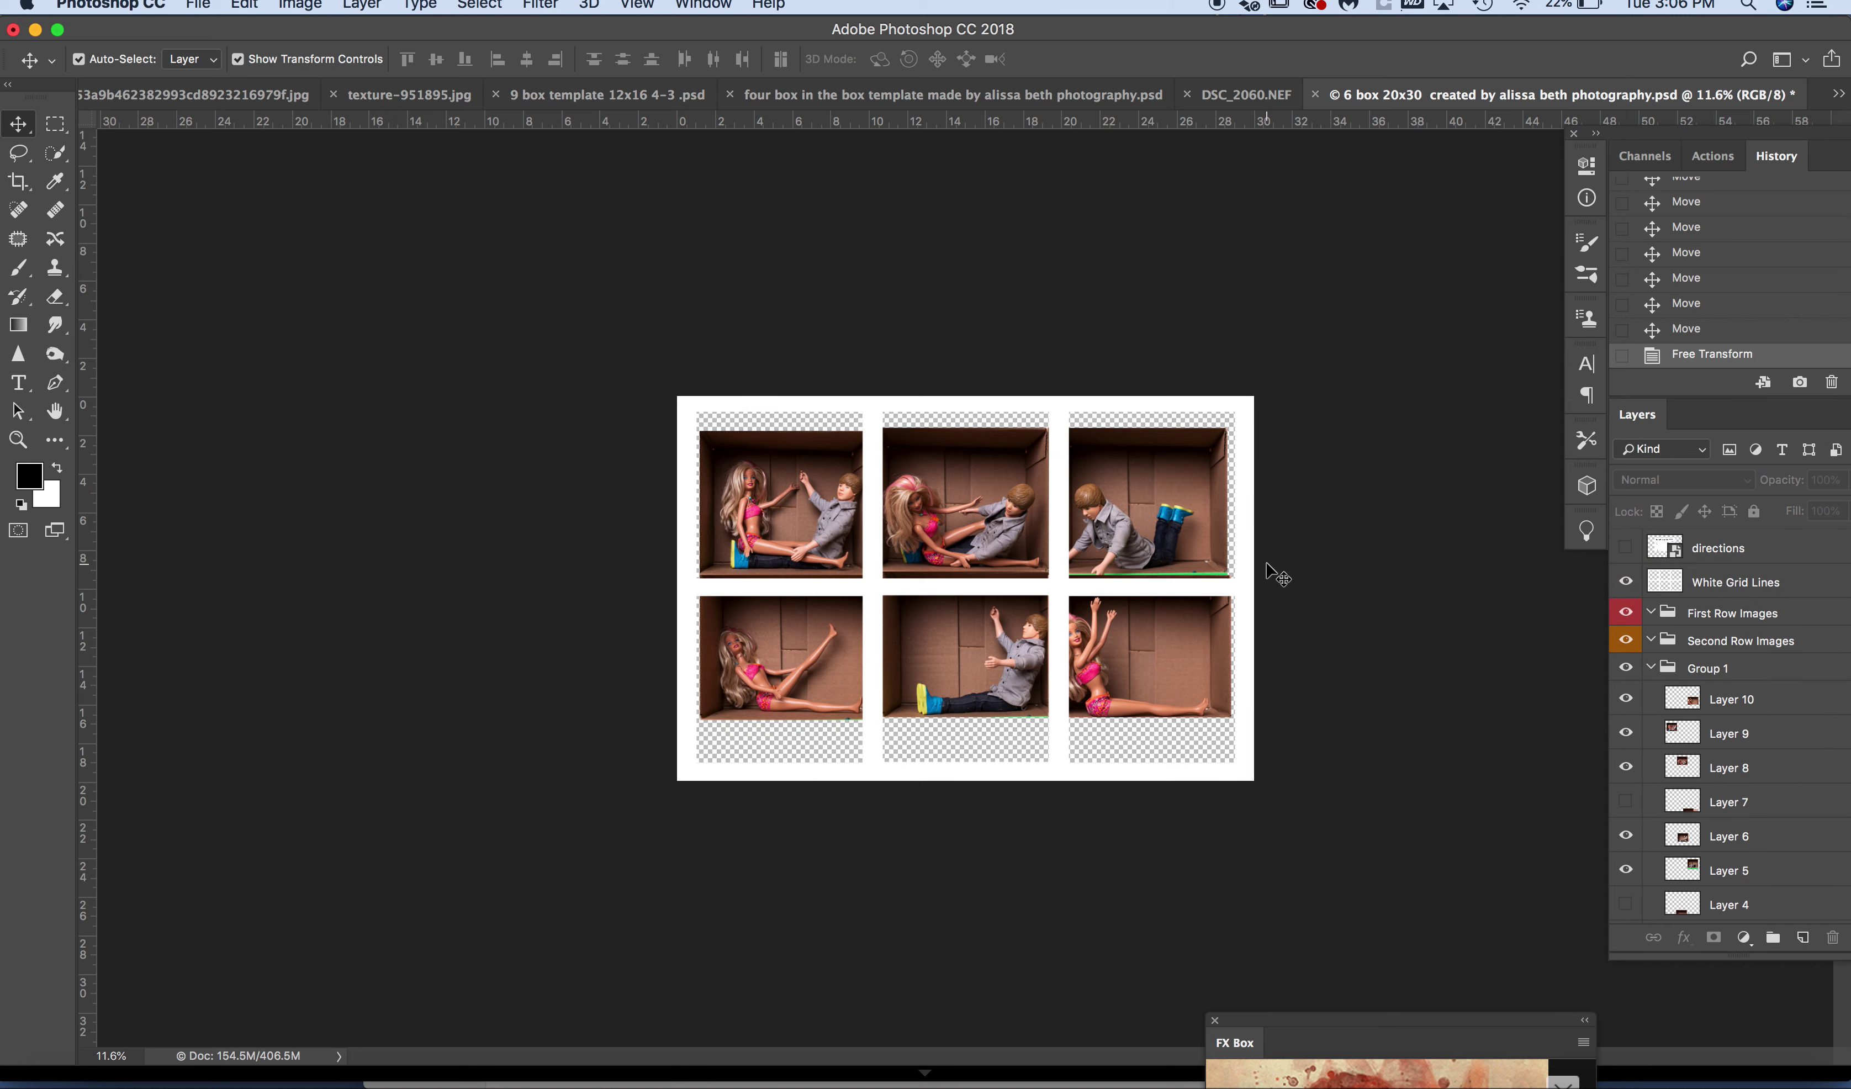
pyautogui.scroll(3, 1270, 570)
pyautogui.scroll(1, 1271, 570)
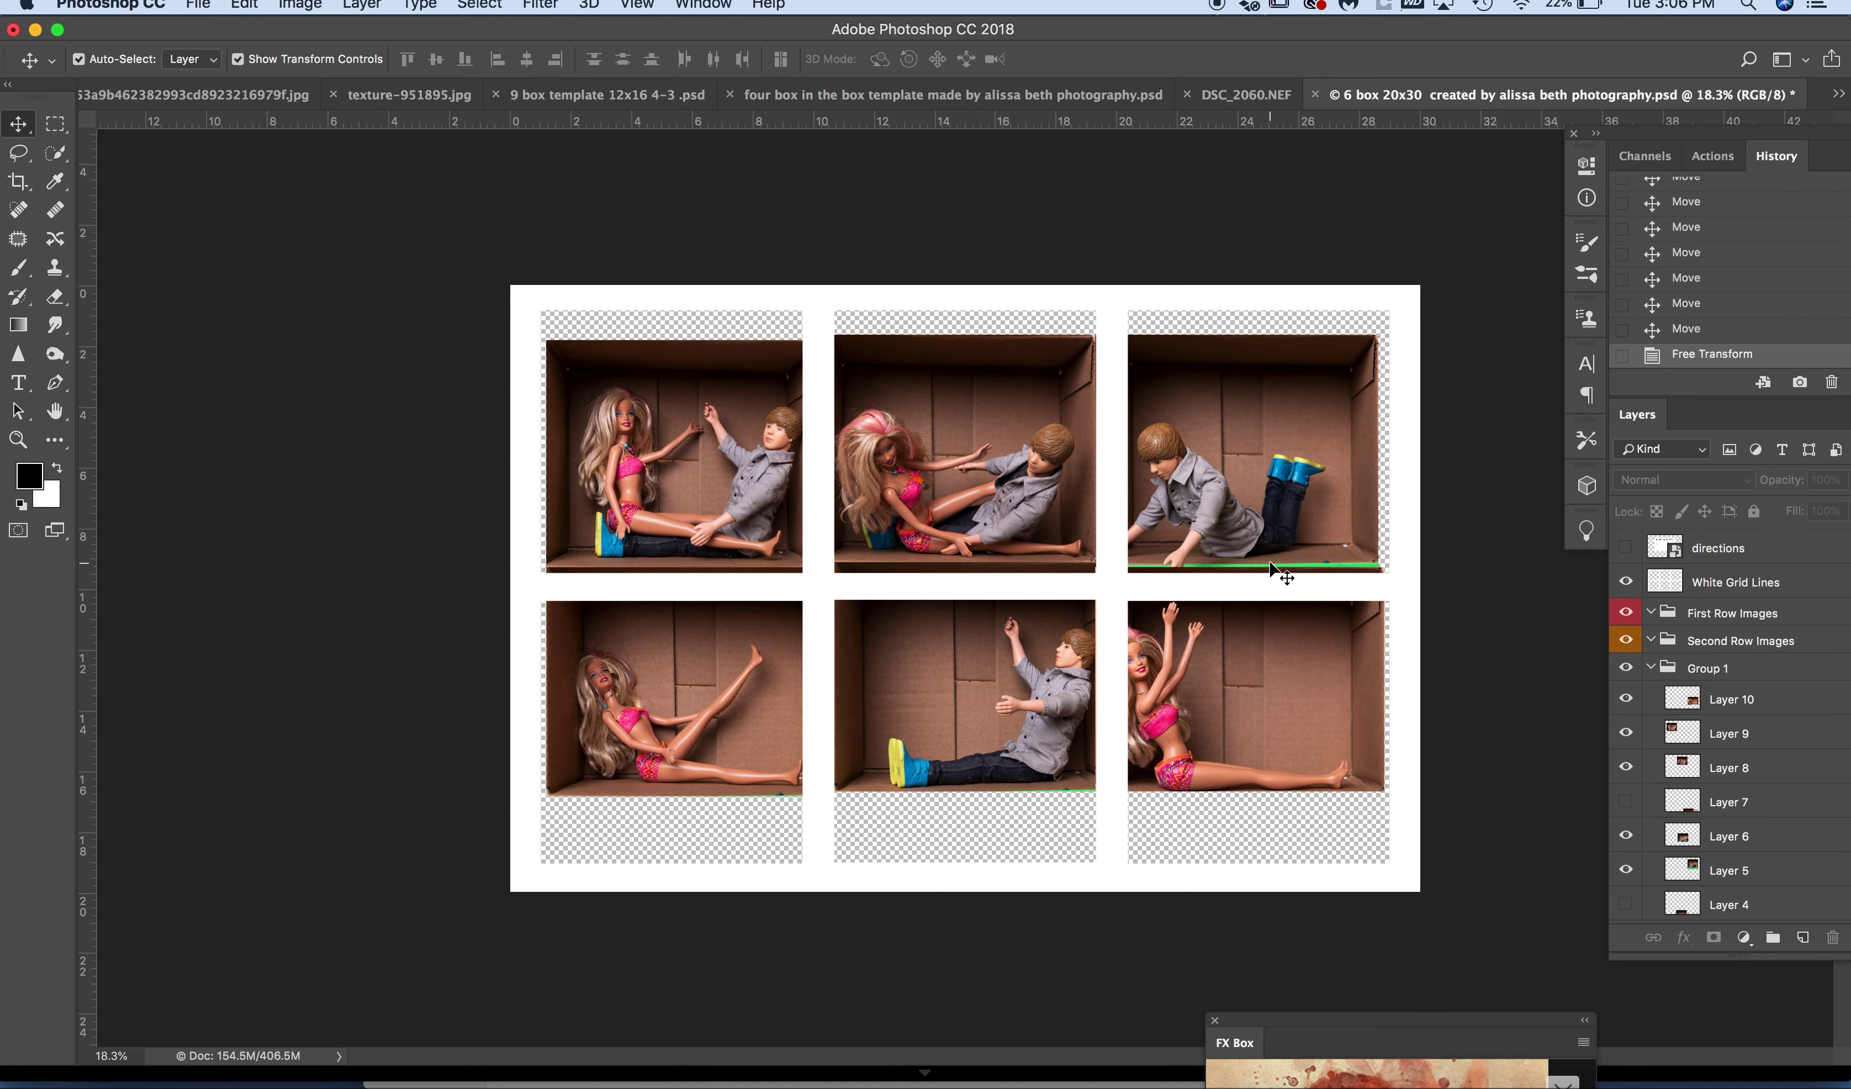
pyautogui.scroll(1, 1271, 569)
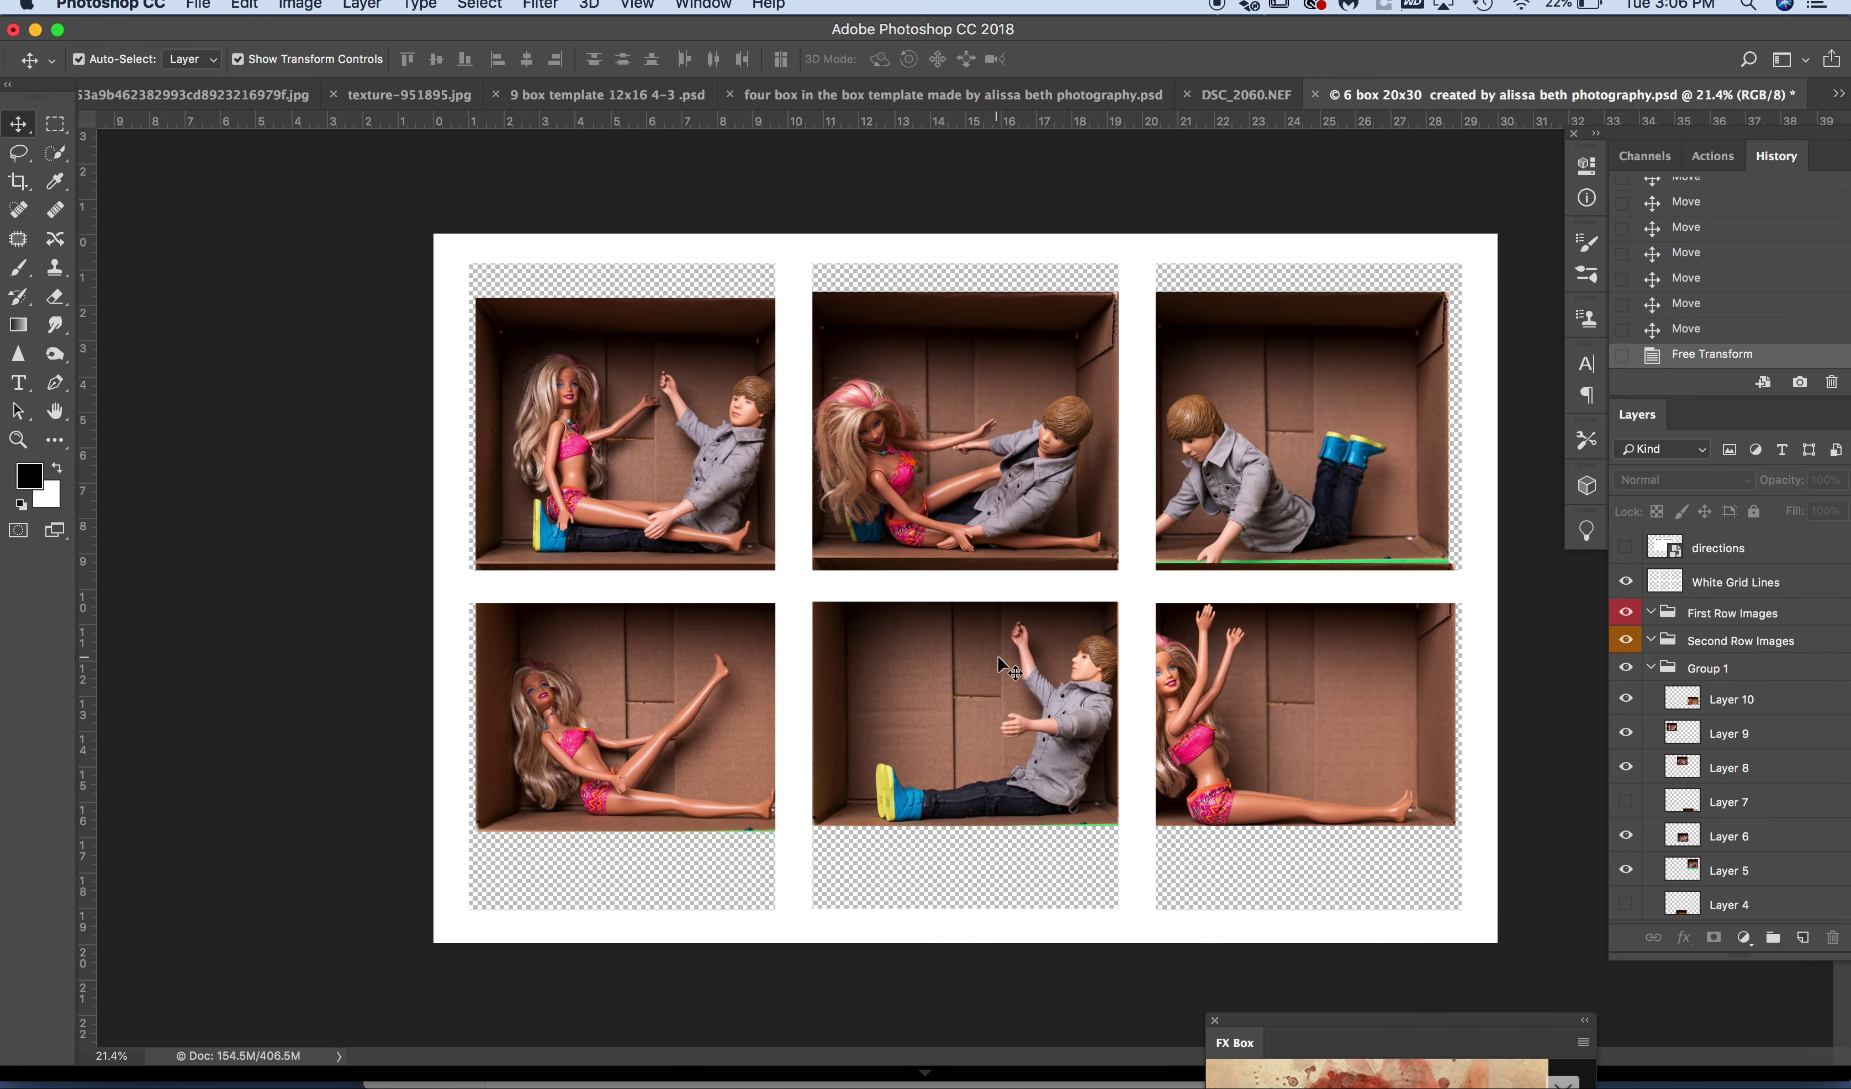
pyautogui.scroll(-1, 991, 669)
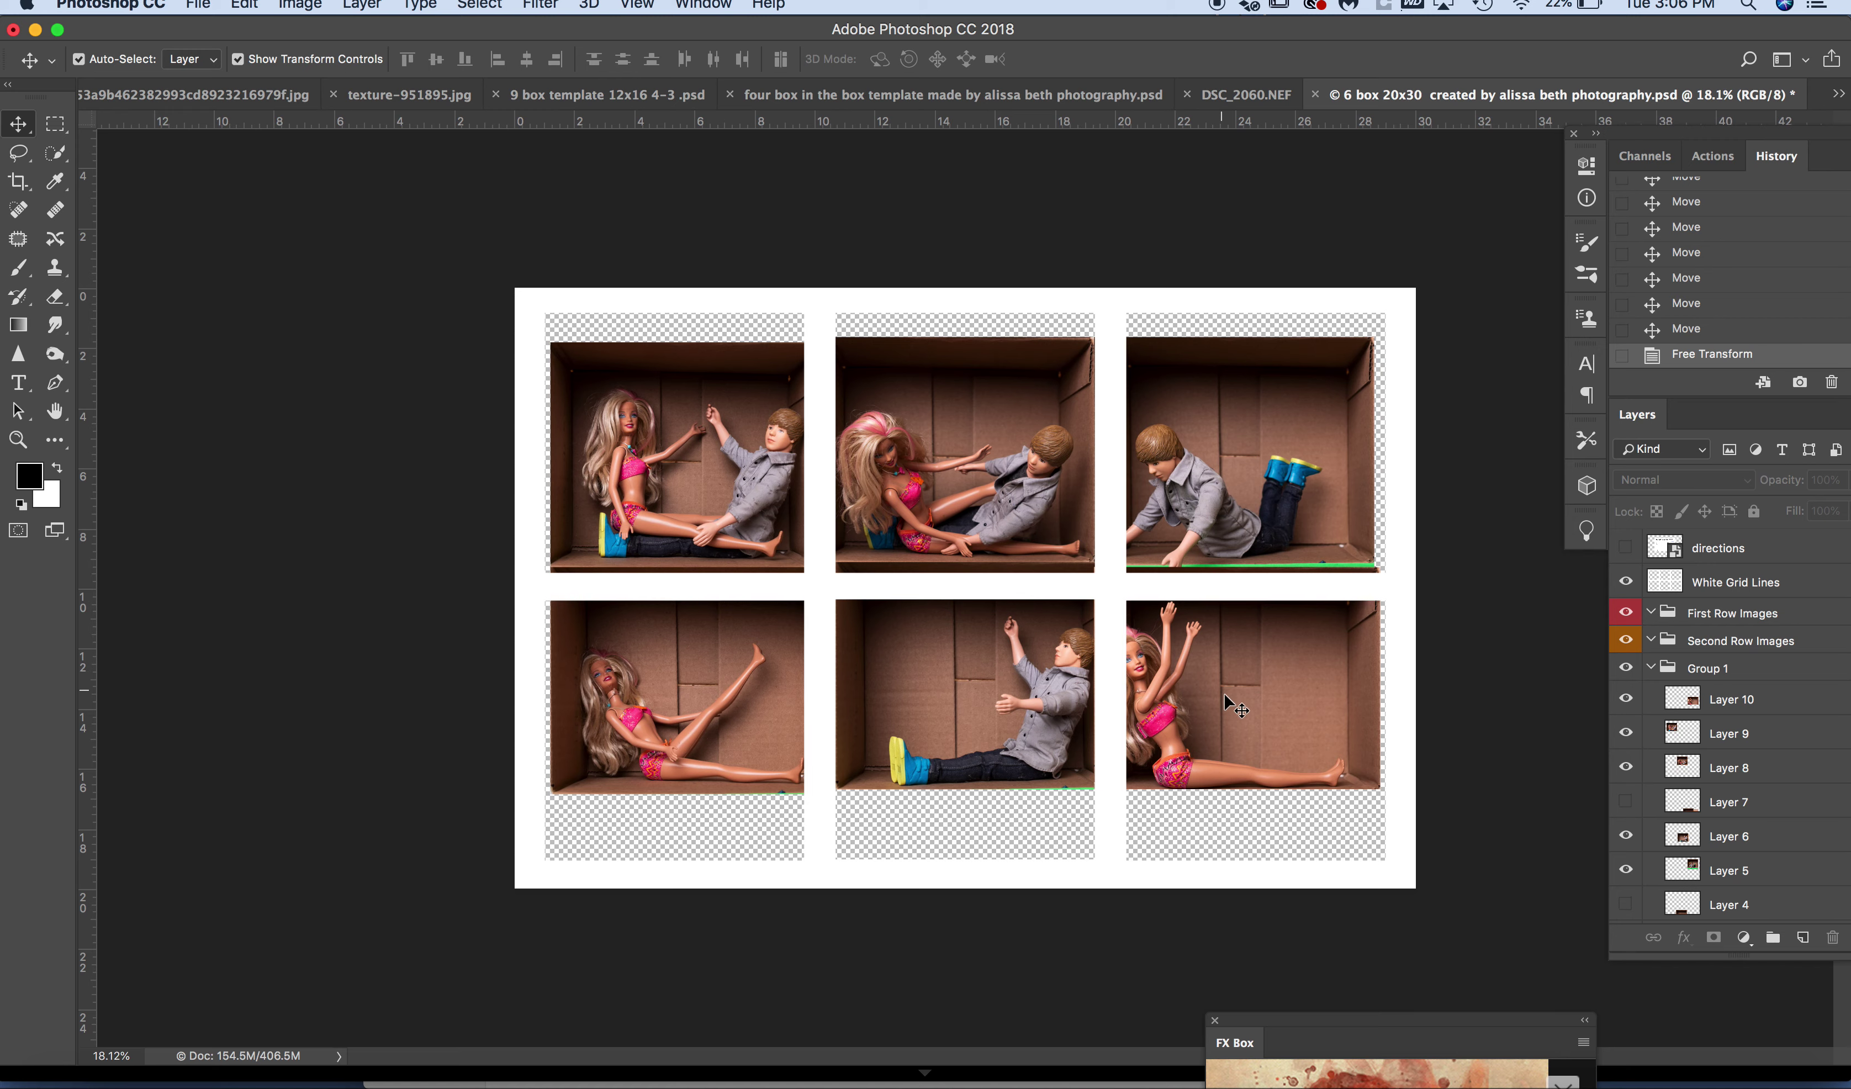
pyautogui.click(1289, 694)
pyautogui.moveTo(1289, 699); pyautogui.dragTo(1305, 740)
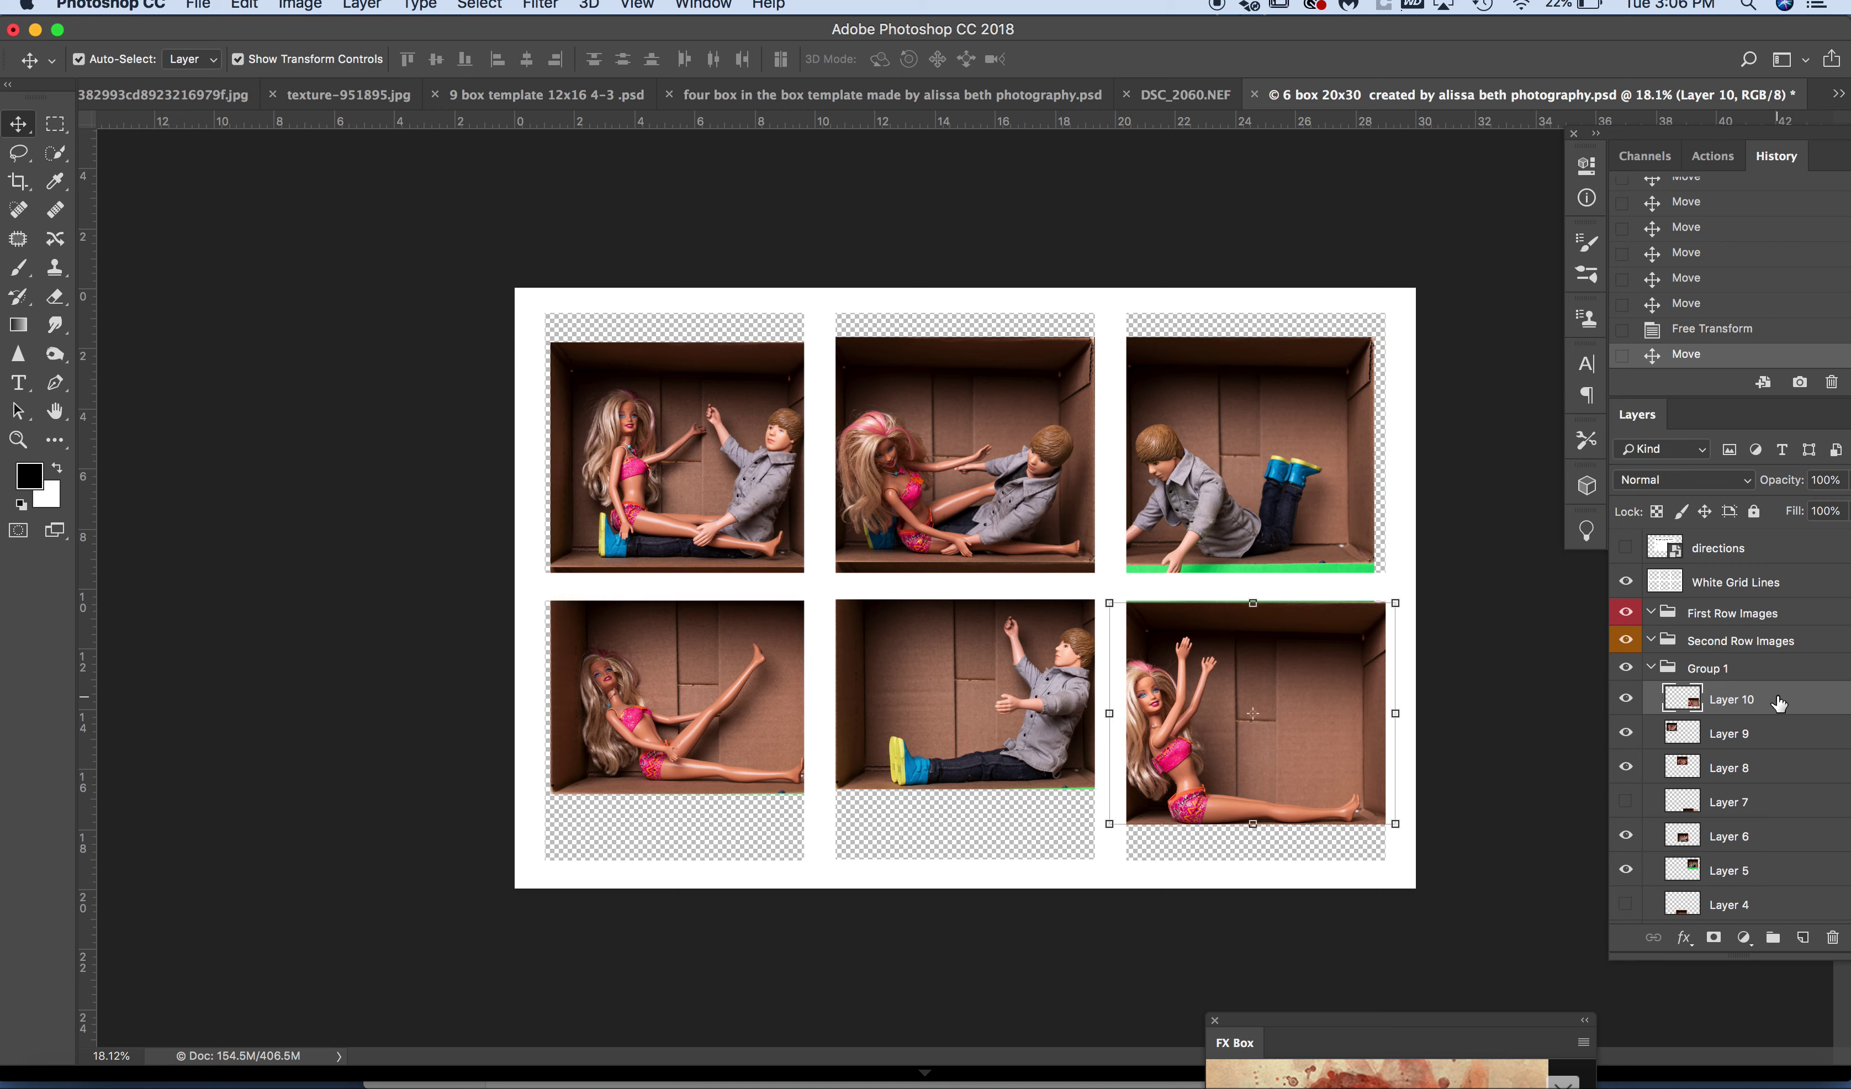
# - Crop the canvas outward in its original ratio to the full extent of the White Grid Lines layer, and apply the crop
pyautogui.click(1672, 595)
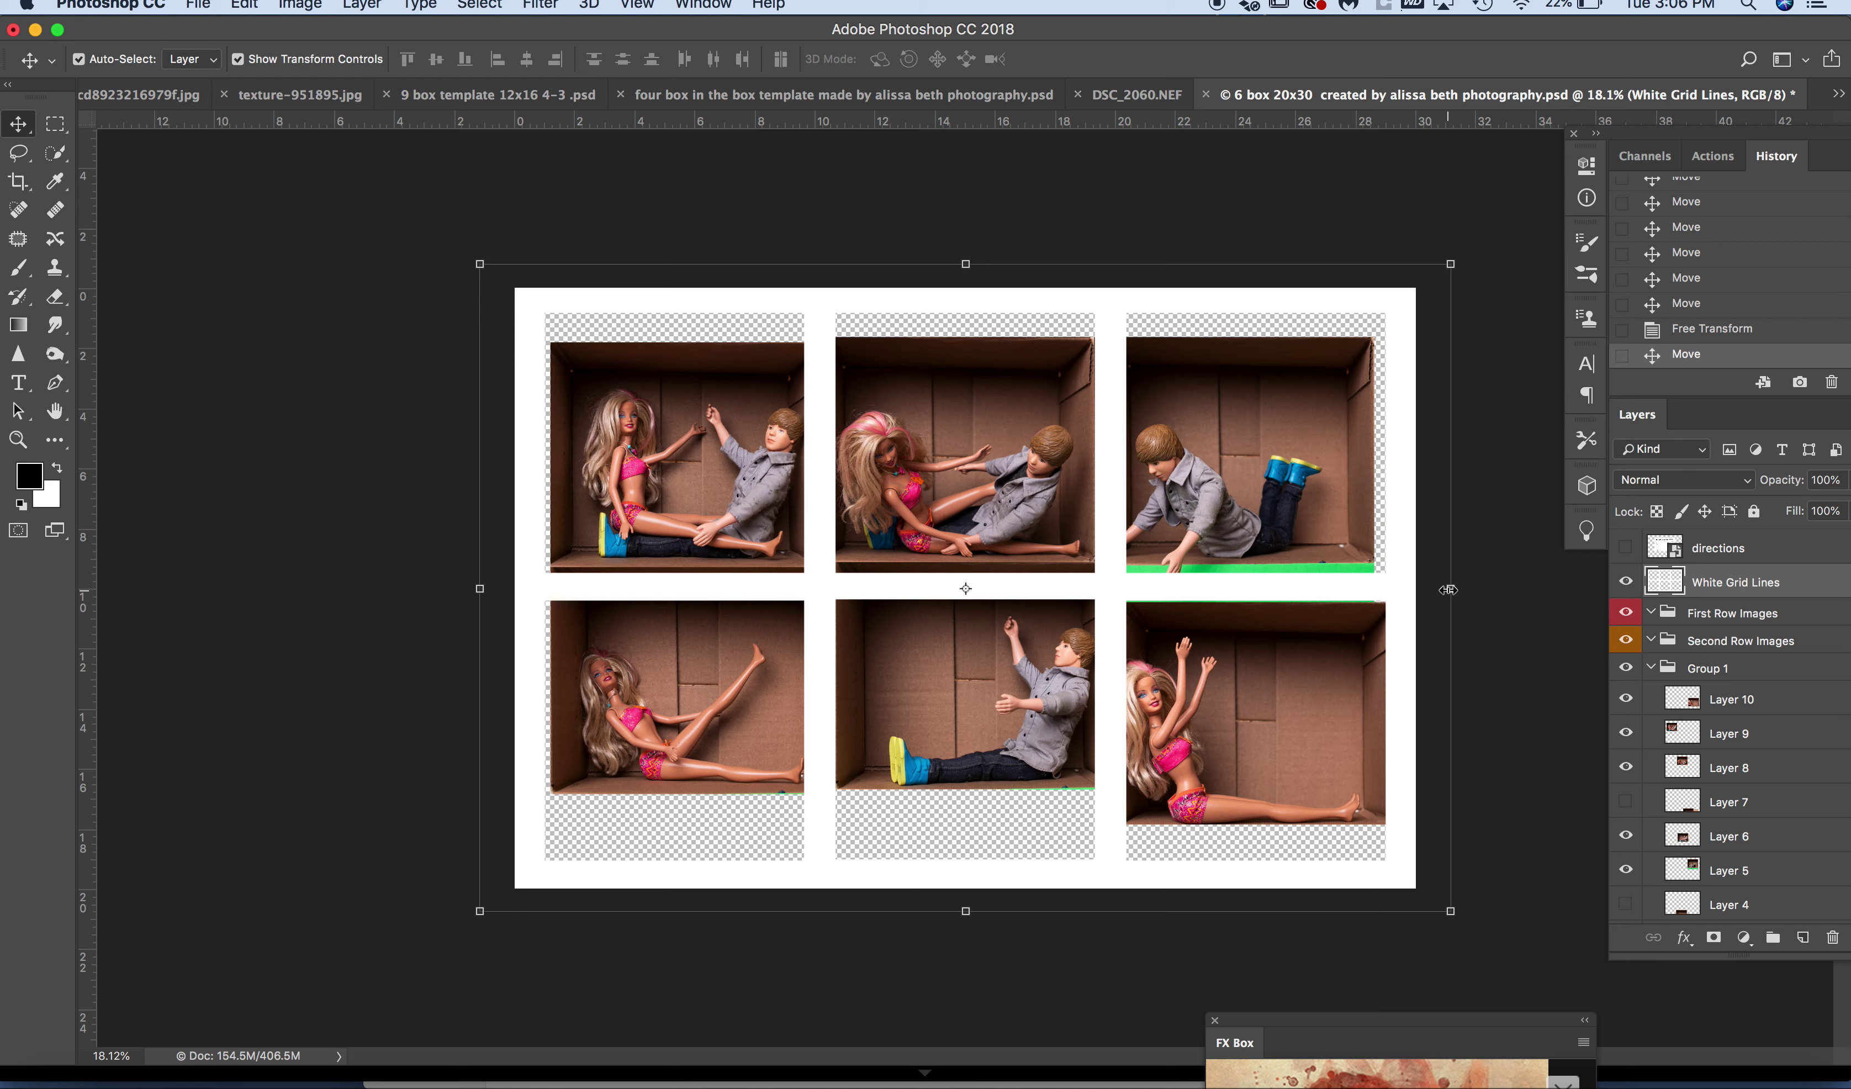
pyautogui.moveTo(1450, 590)
pyautogui.mouseDown()
pyautogui.moveTo(1471, 593)
pyautogui.moveTo(1452, 591)
pyautogui.mouseUp()
pyautogui.click(985, 60)
pyautogui.click(17, 187)
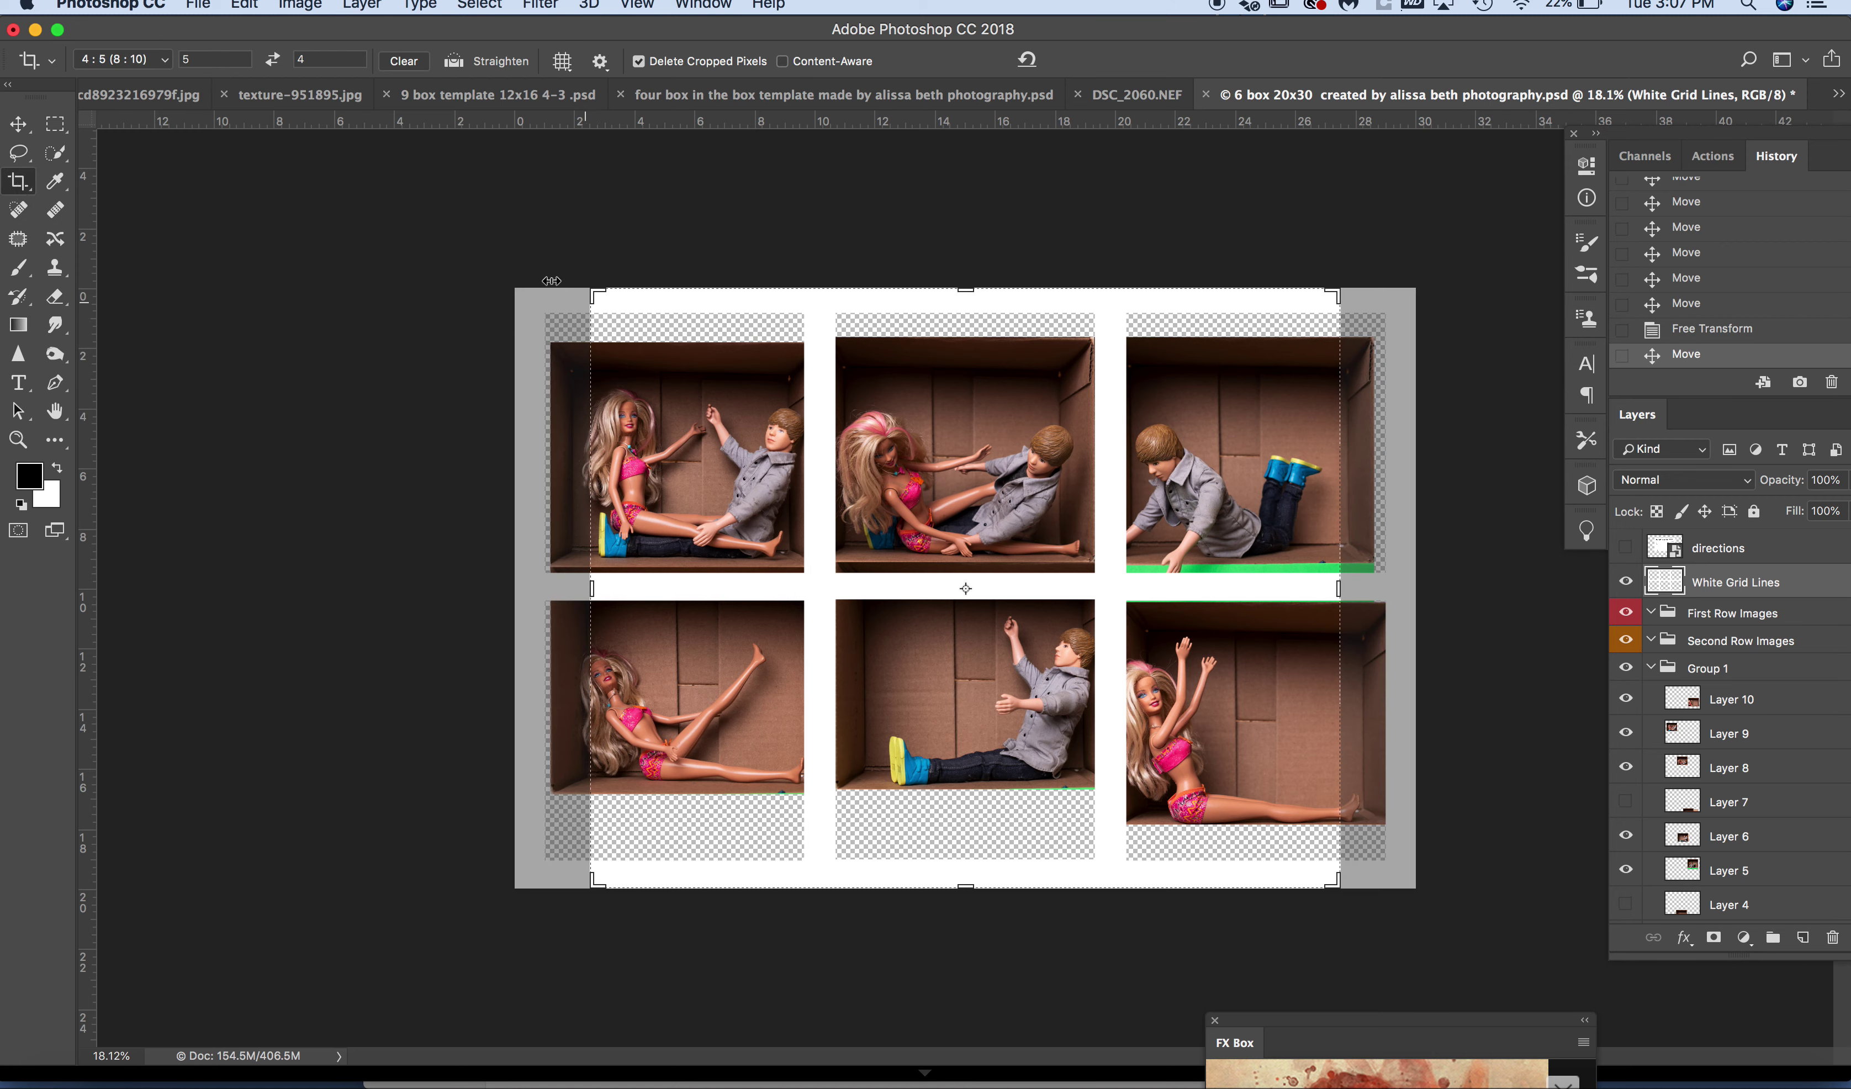
pyautogui.click(174, 66)
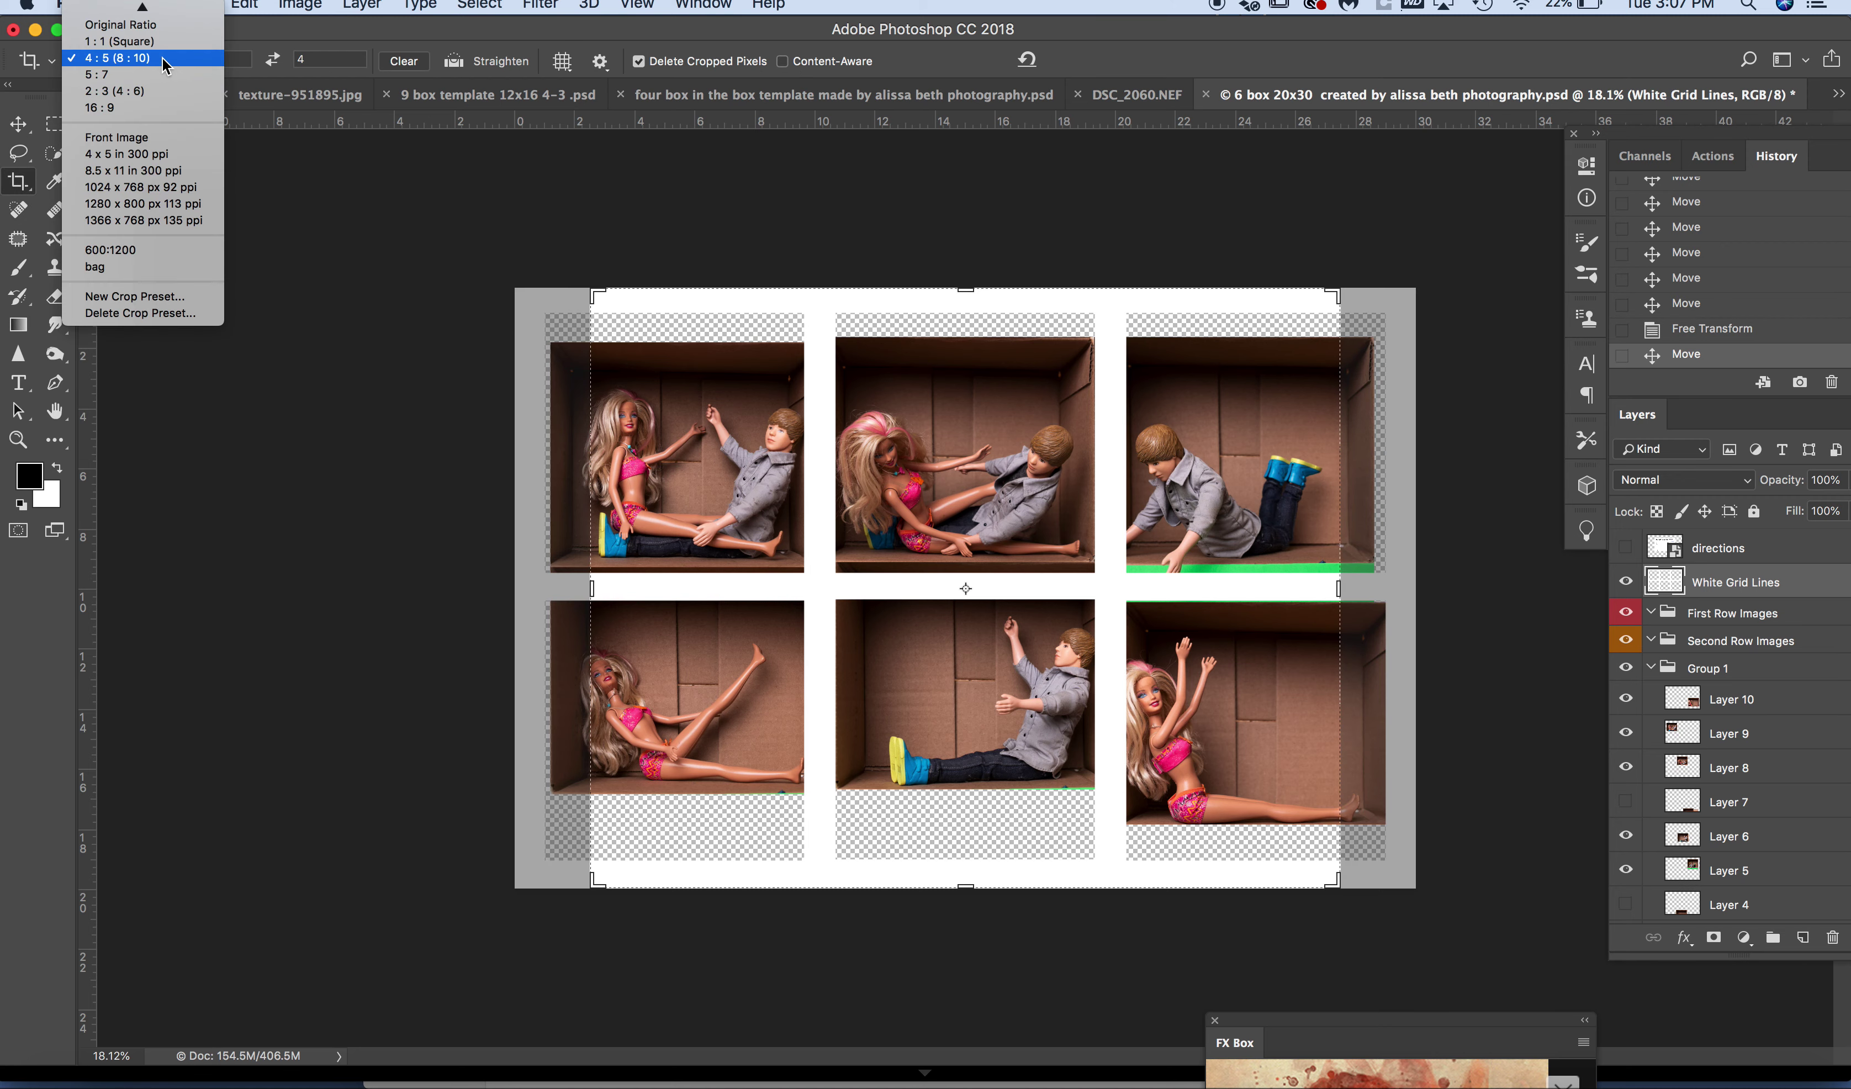
pyautogui.click(149, 30)
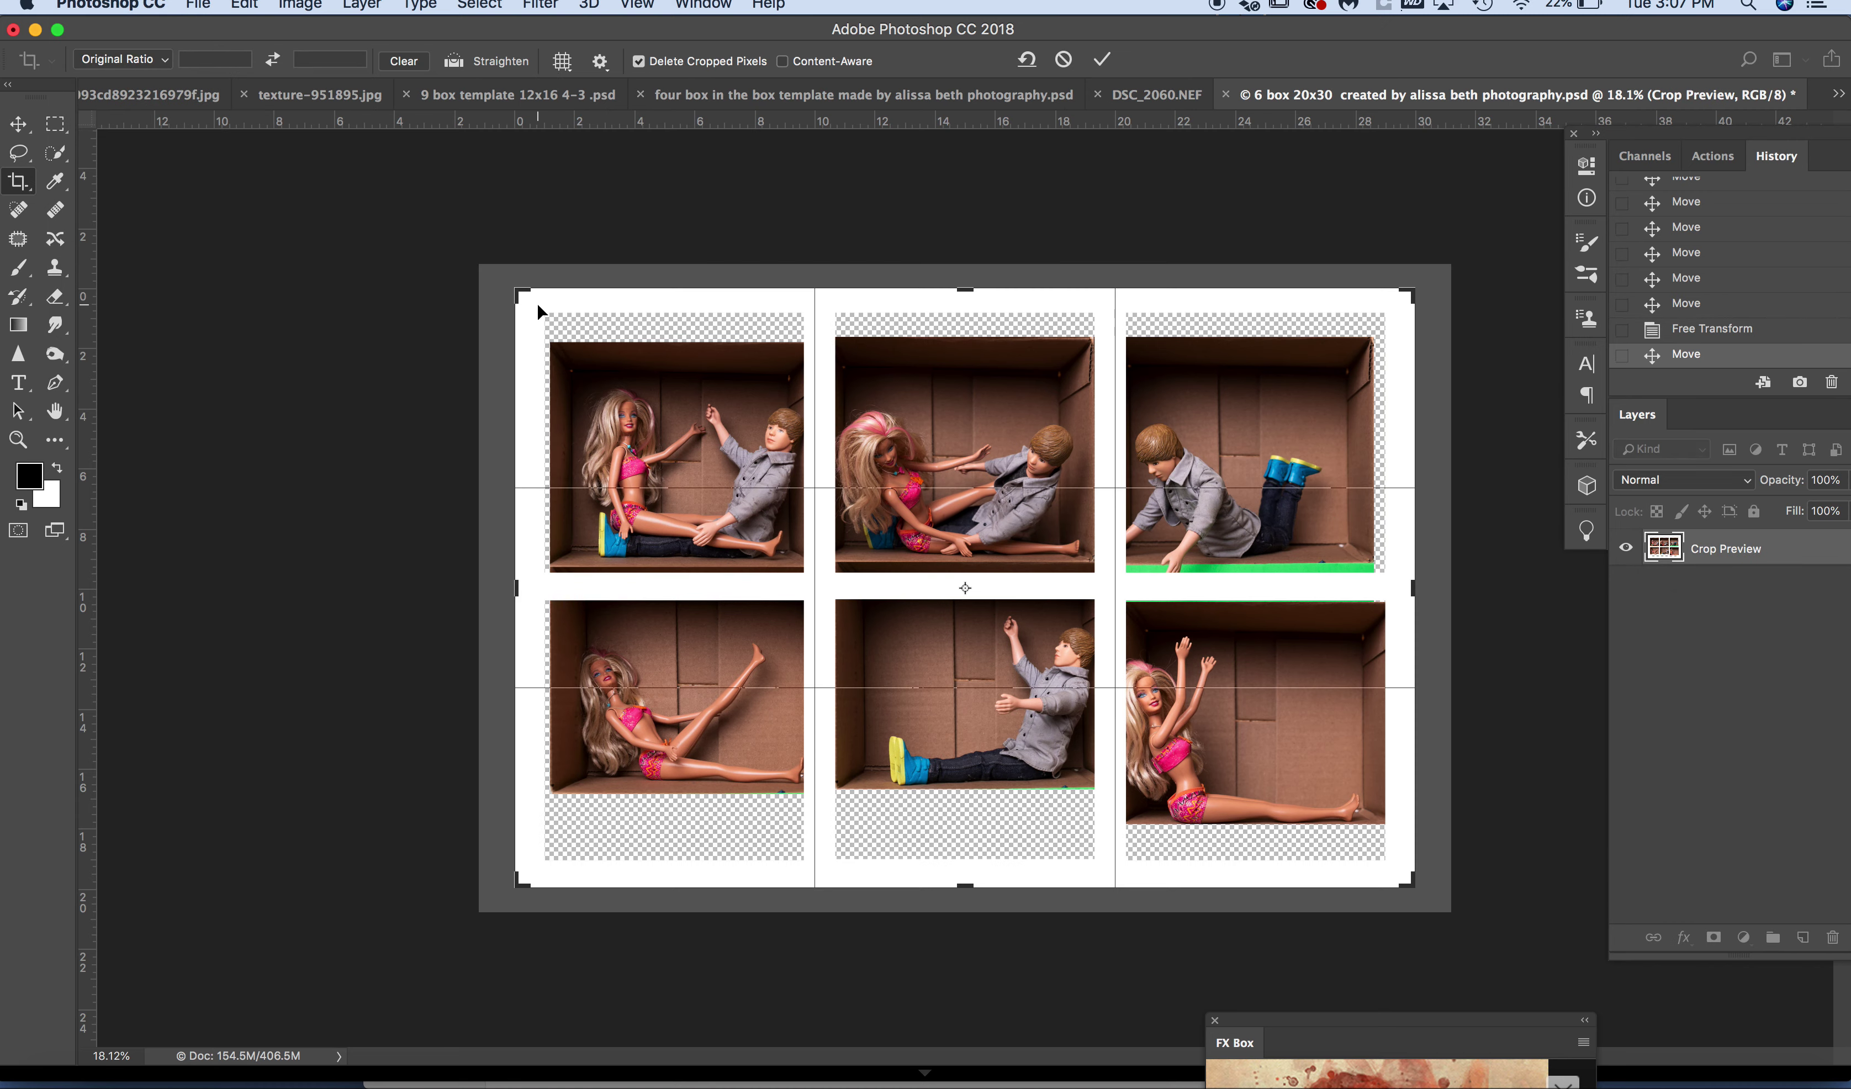
pyautogui.moveTo(517, 291); pyautogui.dragTo(497, 279)
pyautogui.hotkey('ctrl', 'r')
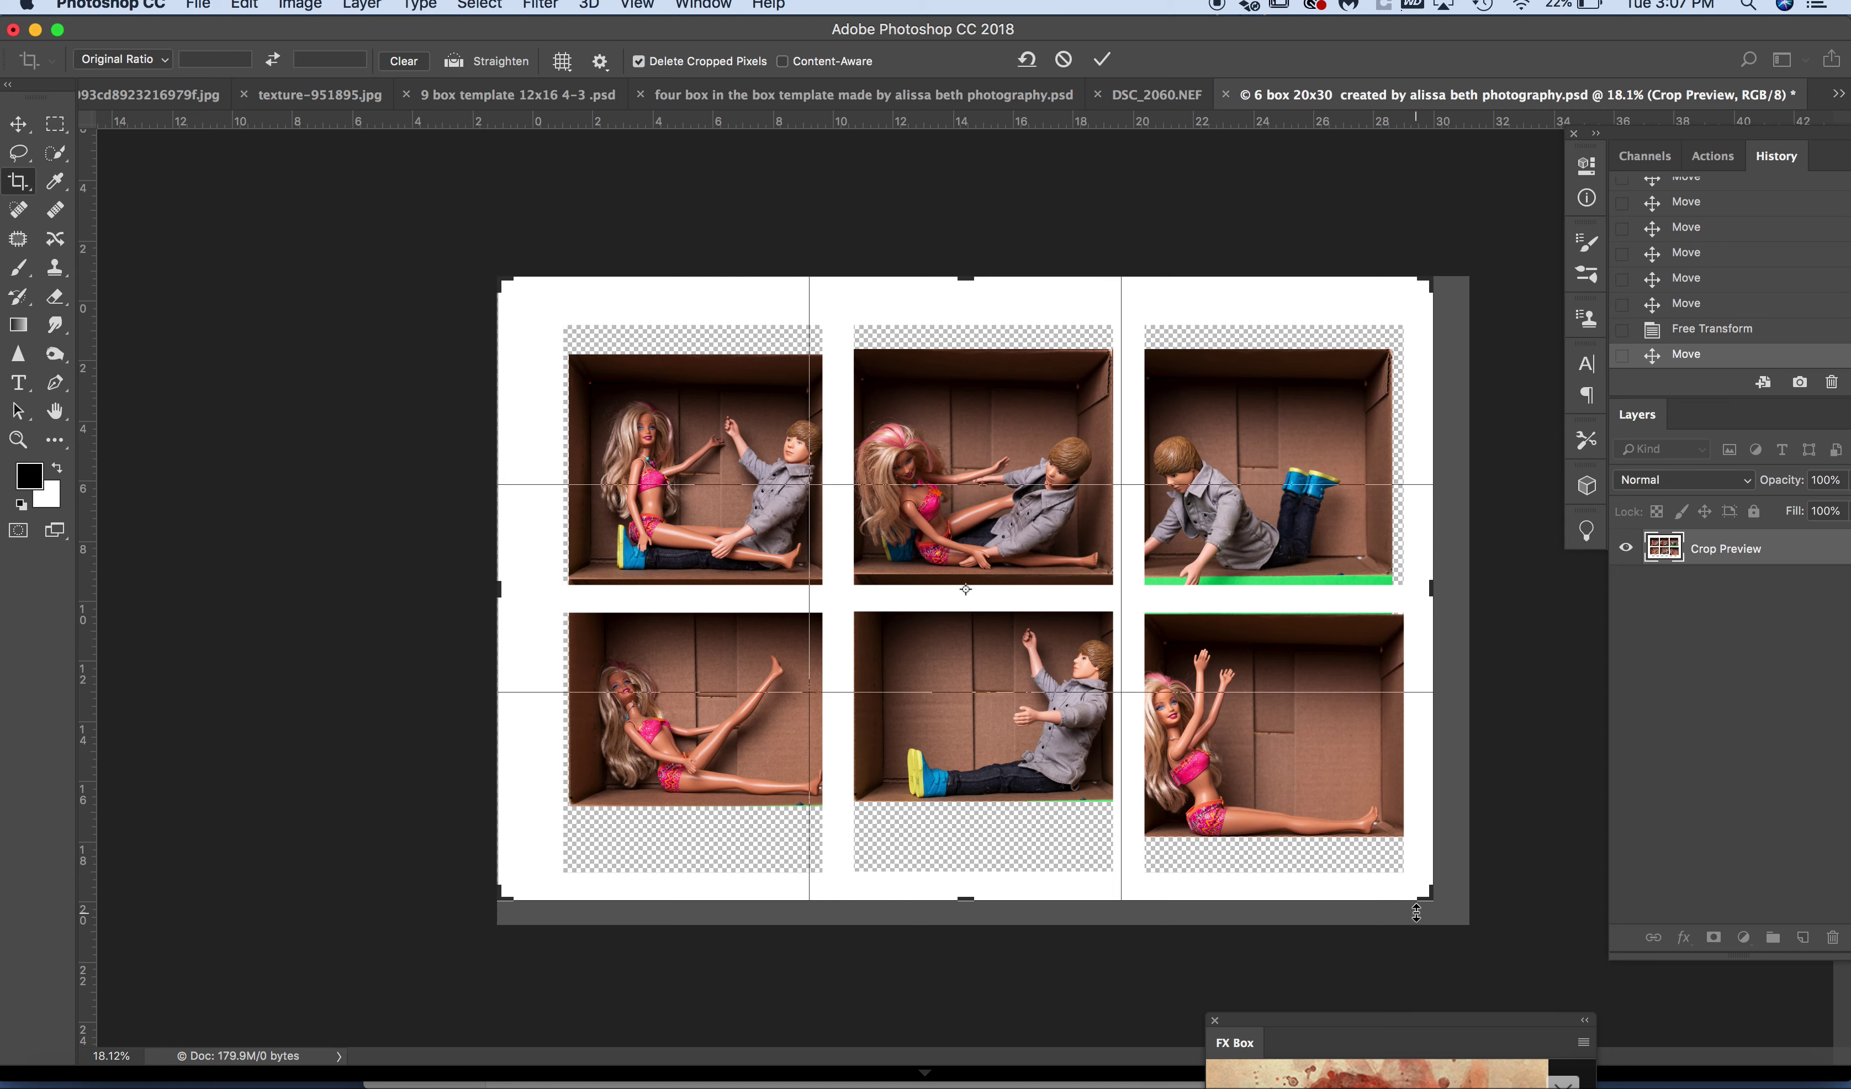
pyautogui.moveTo(1415, 912); pyautogui.dragTo(1452, 906)
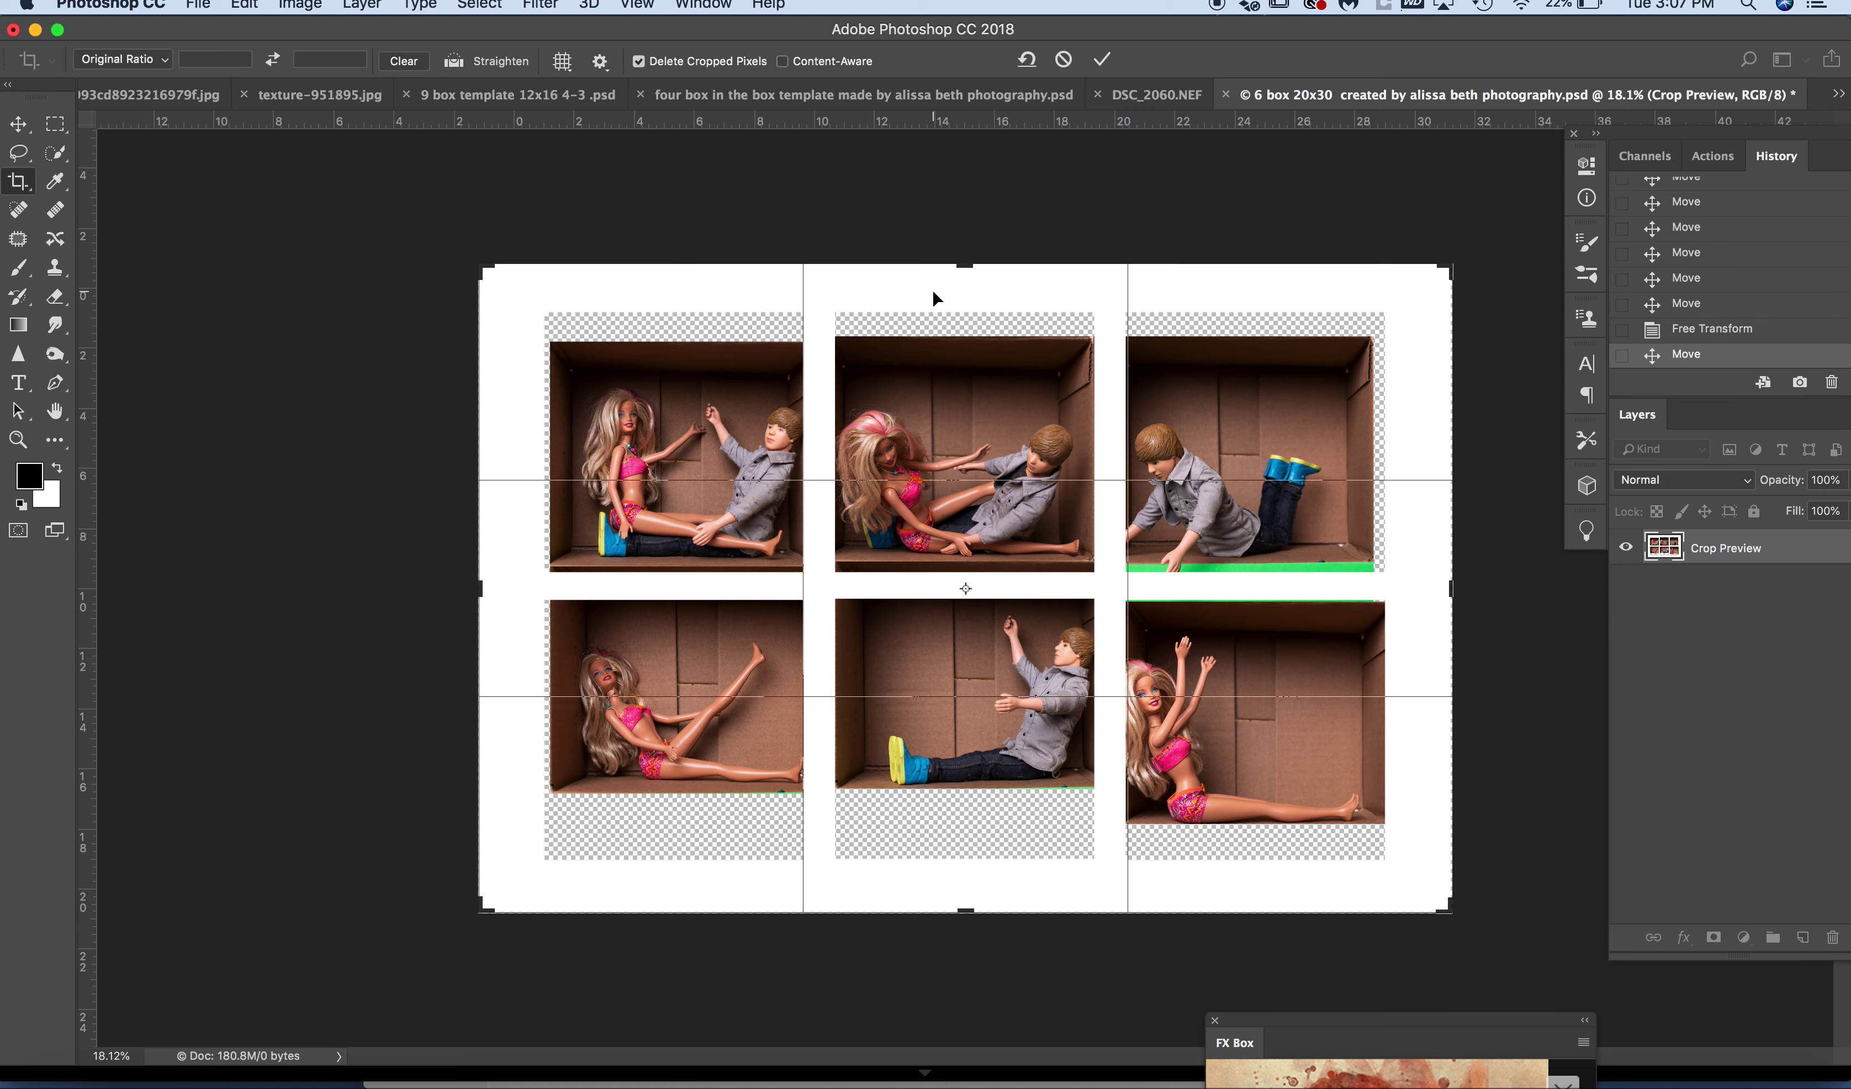
pyautogui.click(1102, 59)
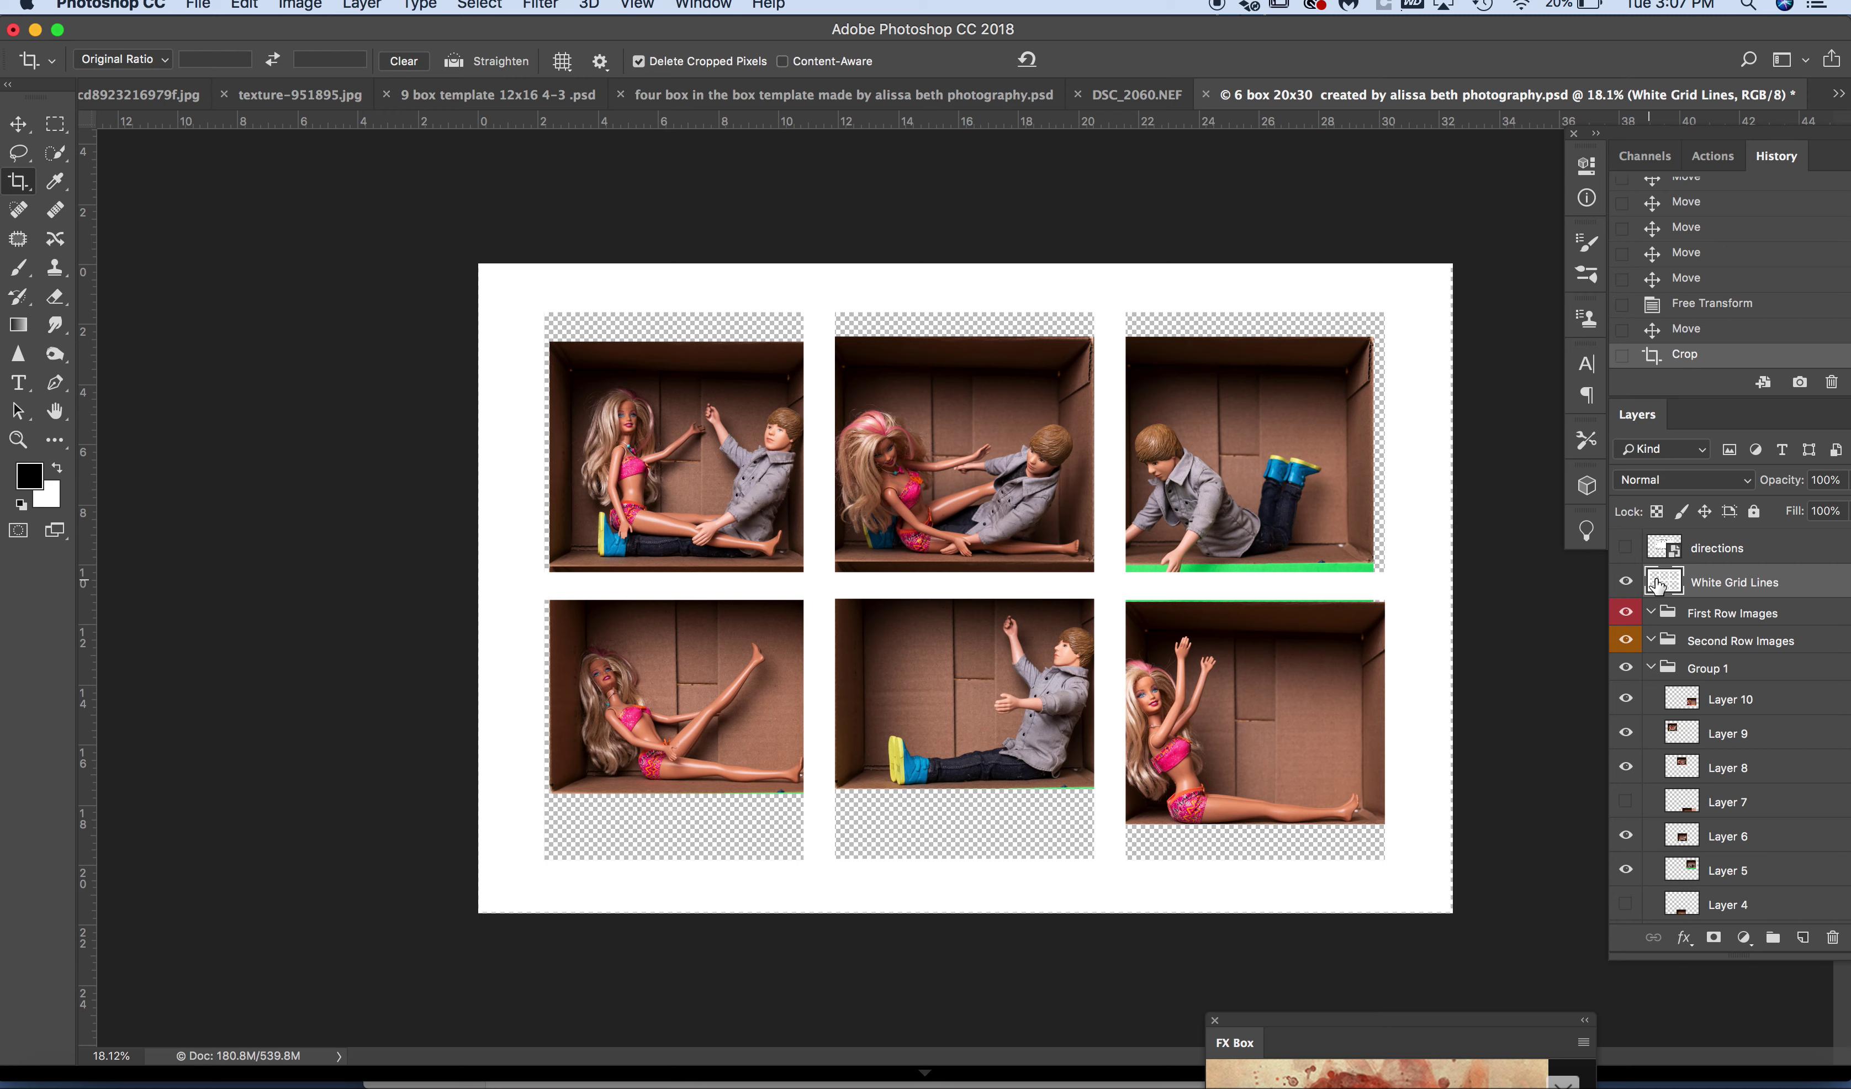
# - Free-transform the White Grid Lines layer and stretch it outward on both sides to about 112.6% width
pyautogui.press('super')
pyautogui.press('super+t')
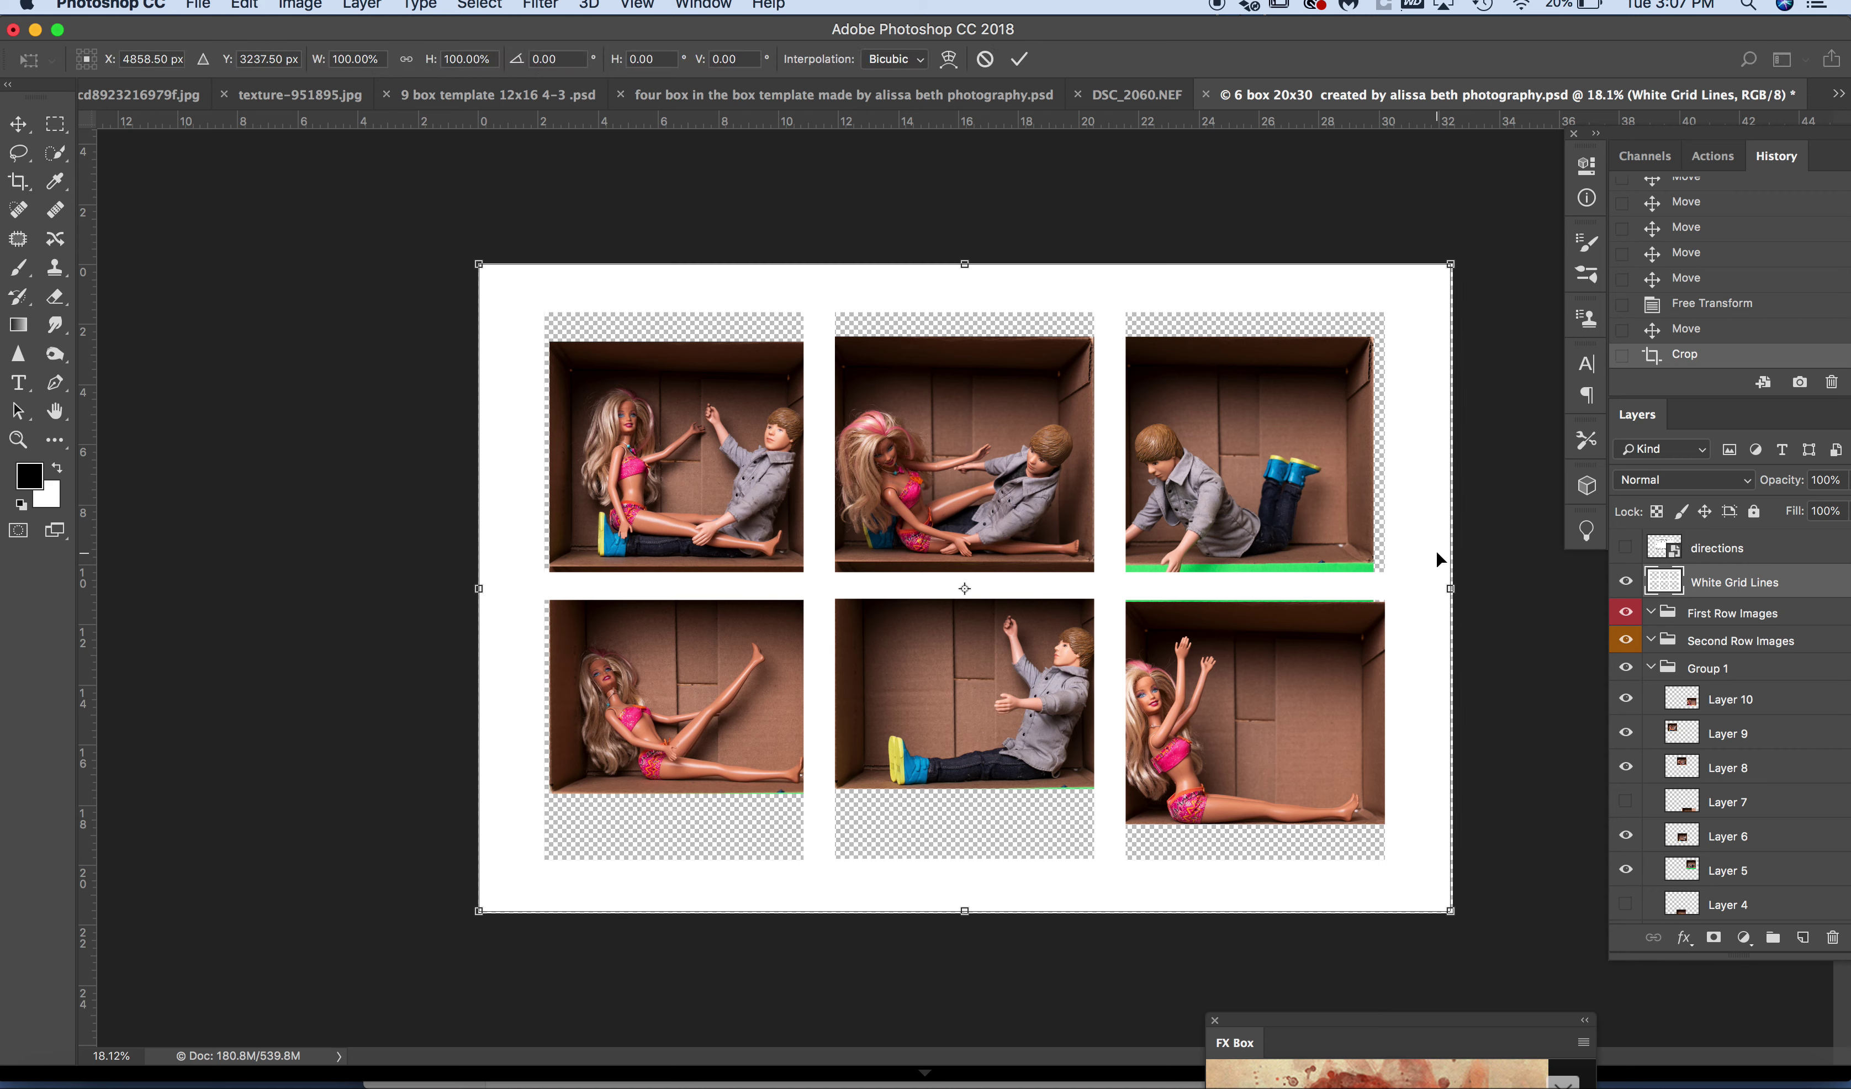
pyautogui.moveTo(1456, 588); pyautogui.dragTo(1517, 611)
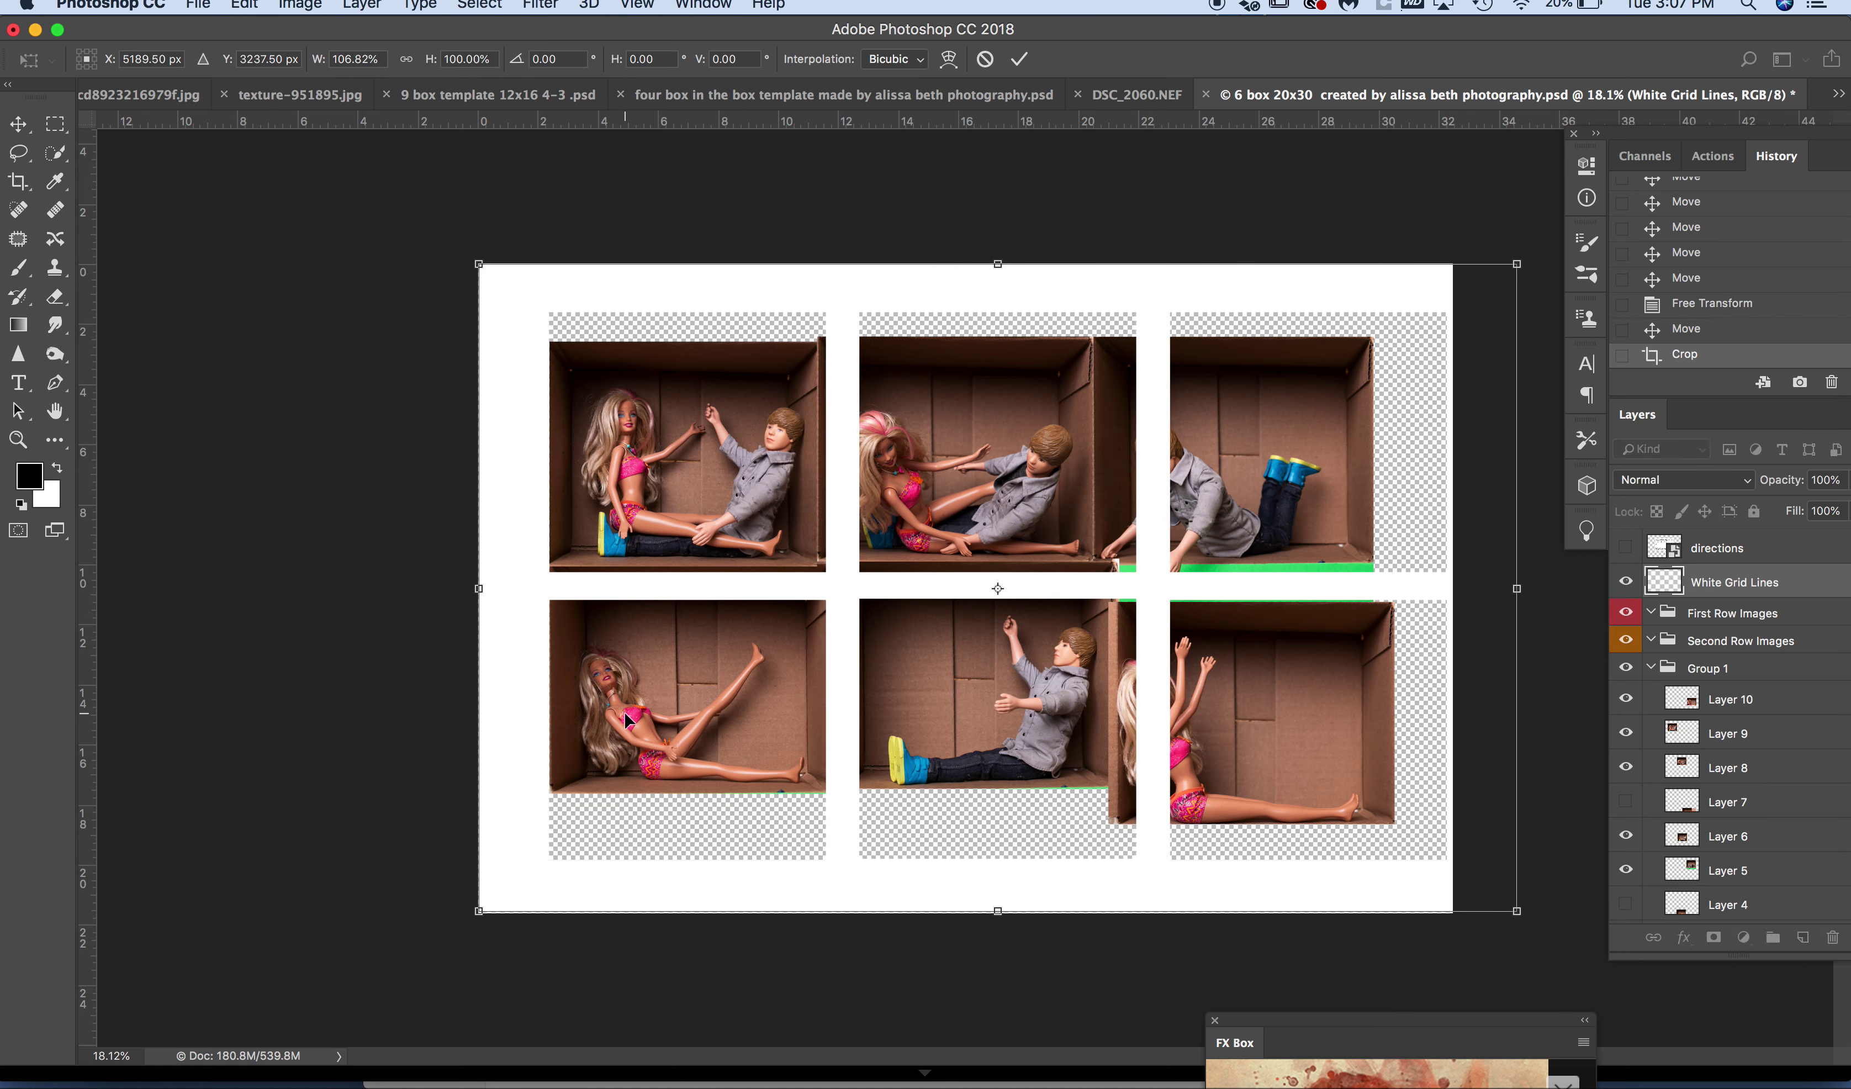
pyautogui.moveTo(473, 587); pyautogui.dragTo(421, 591)
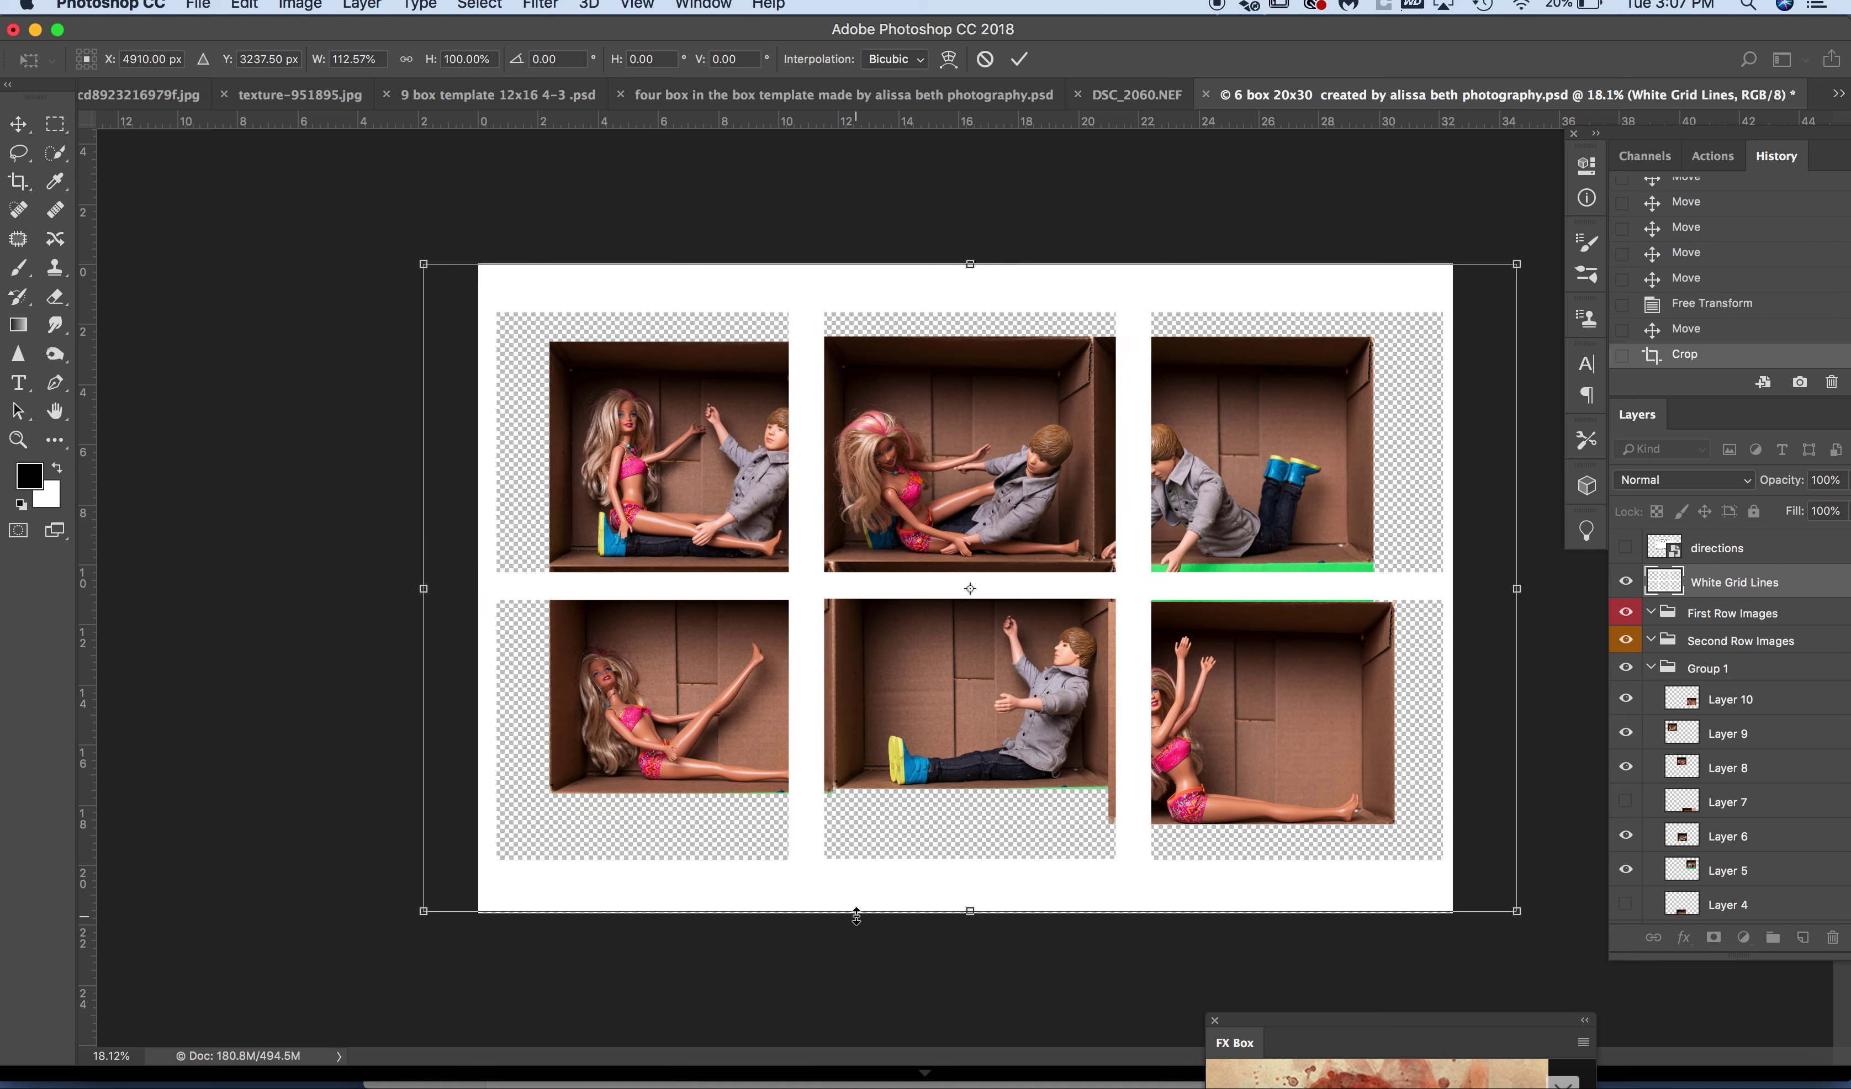
# - Shrink the white grid's height to about 85.4% from its lower and upper edges, and trim its width to about 111.7%
pyautogui.moveTo(970, 917); pyautogui.dragTo(972, 839)
pyautogui.moveTo(605, 680)
pyautogui.mouseDown()
pyautogui.moveTo(566, 672)
pyautogui.moveTo(635, 679)
pyautogui.mouseUp()
pyautogui.moveTo(1548, 549)
pyautogui.mouseDown()
pyautogui.moveTo(1497, 553)
pyautogui.moveTo(1537, 572)
pyautogui.mouseUp()
pyautogui.moveTo(454, 551); pyautogui.dragTo(423, 551)
pyautogui.moveTo(1527, 549); pyautogui.dragTo(1509, 550)
pyautogui.moveTo(965, 262); pyautogui.dragTo(966, 285)
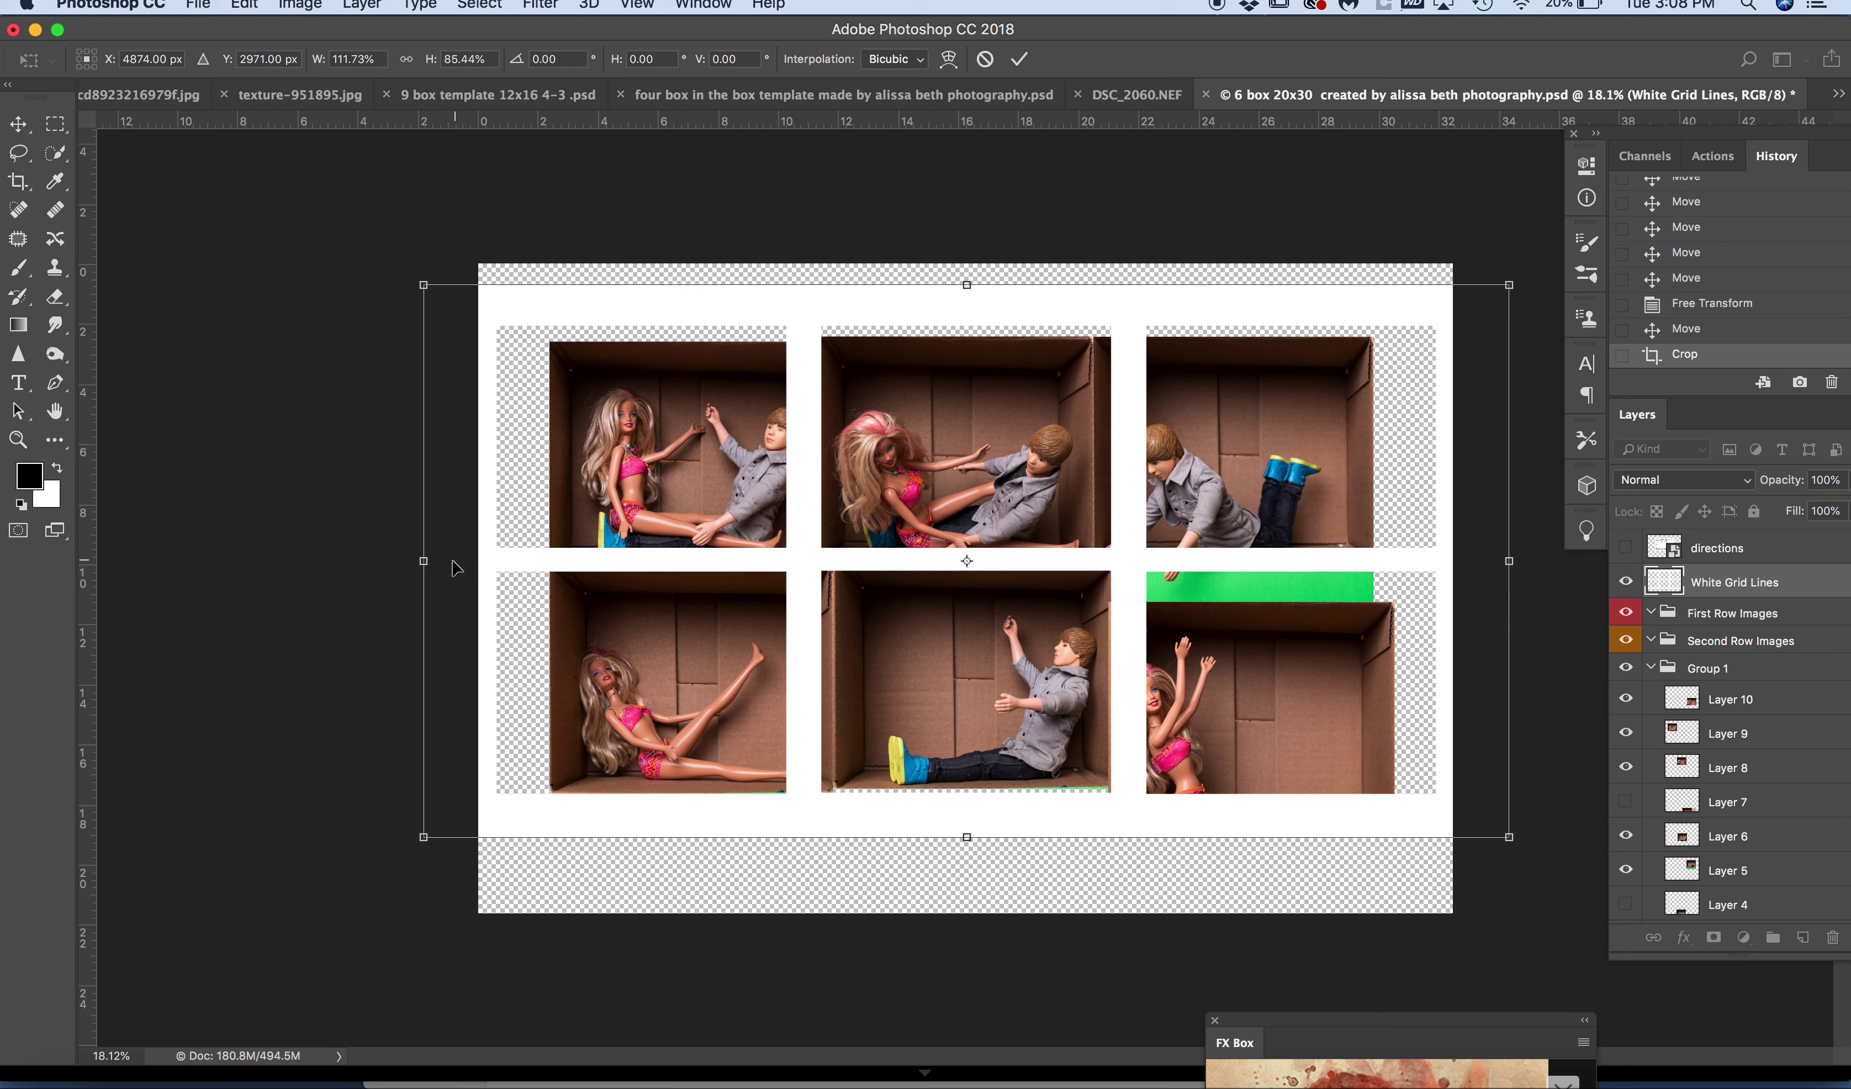
# - Tighten the white grid around the boxes to about 108.4% width and 82.2% height, and apply the transform
pyautogui.moveTo(423, 560); pyautogui.dragTo(437, 560)
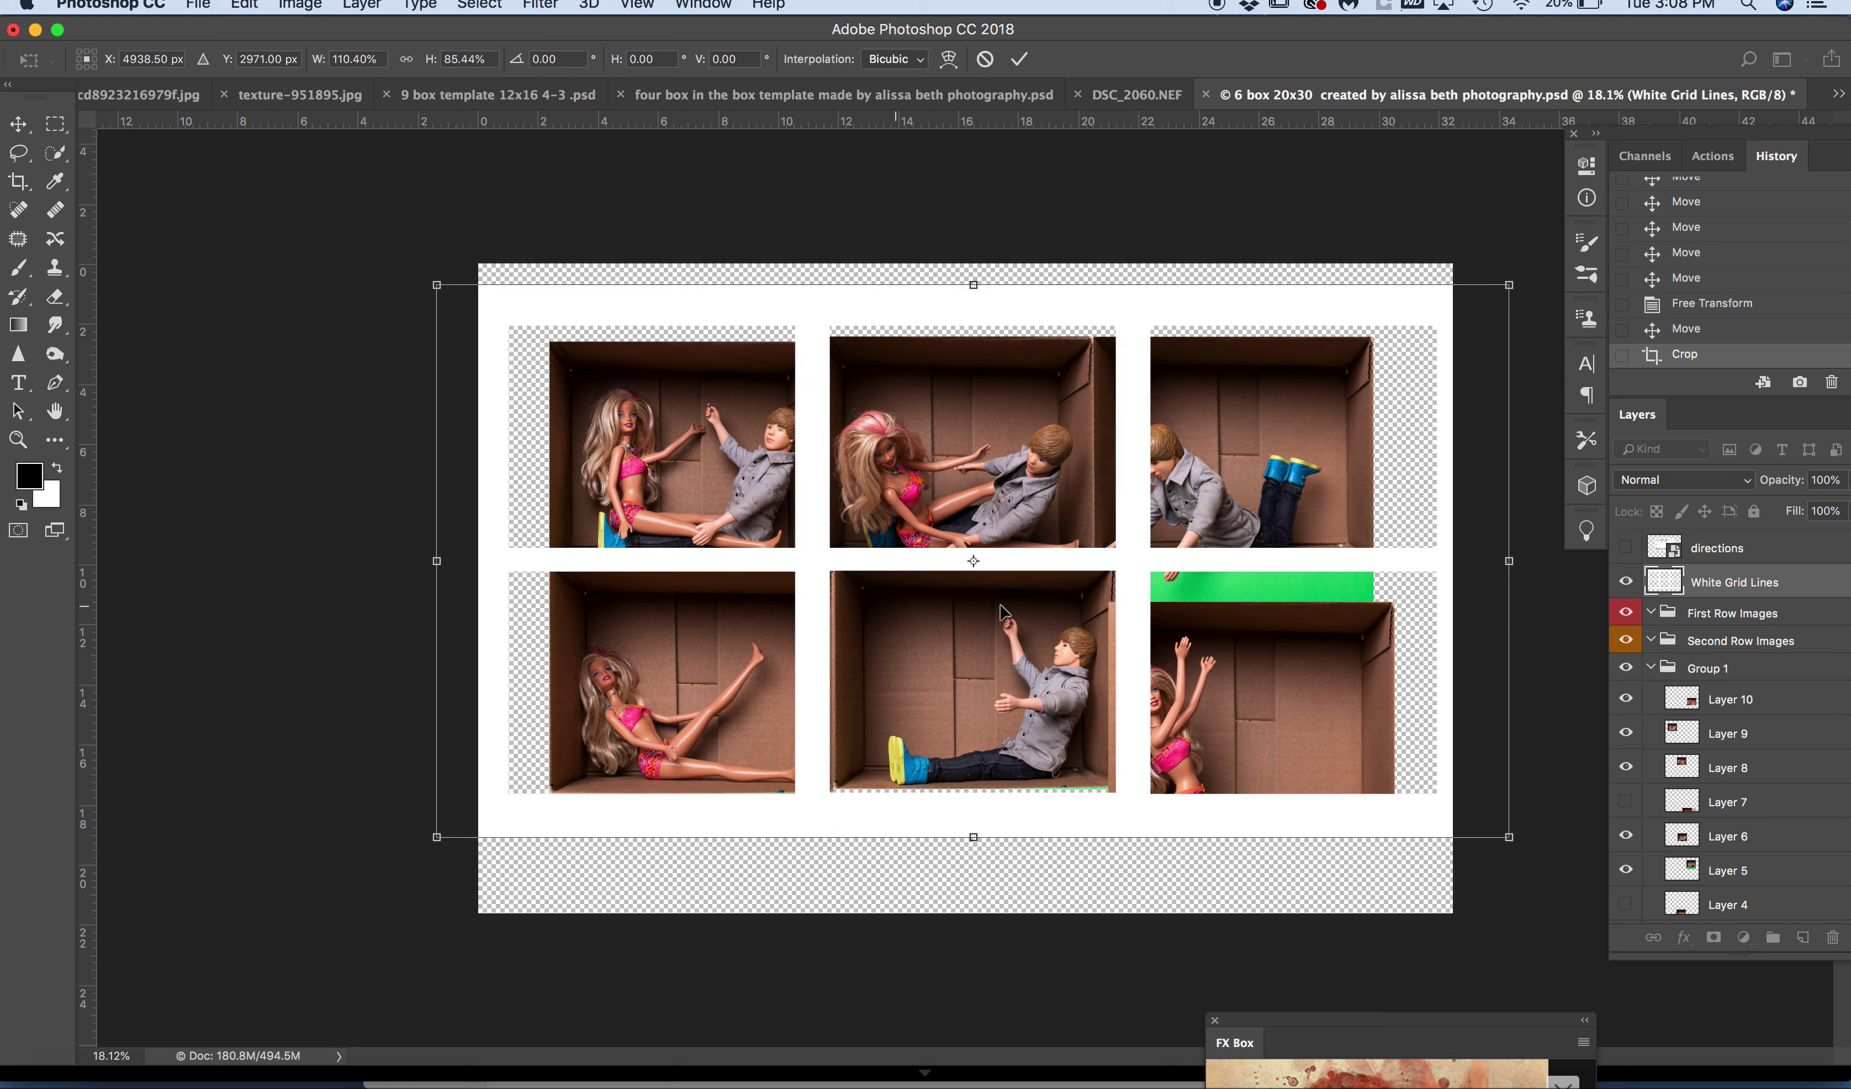
pyautogui.moveTo(1509, 561); pyautogui.dragTo(1490, 560)
pyautogui.moveTo(963, 285); pyautogui.dragTo(964, 301)
pyautogui.moveTo(962, 838); pyautogui.dragTo(963, 832)
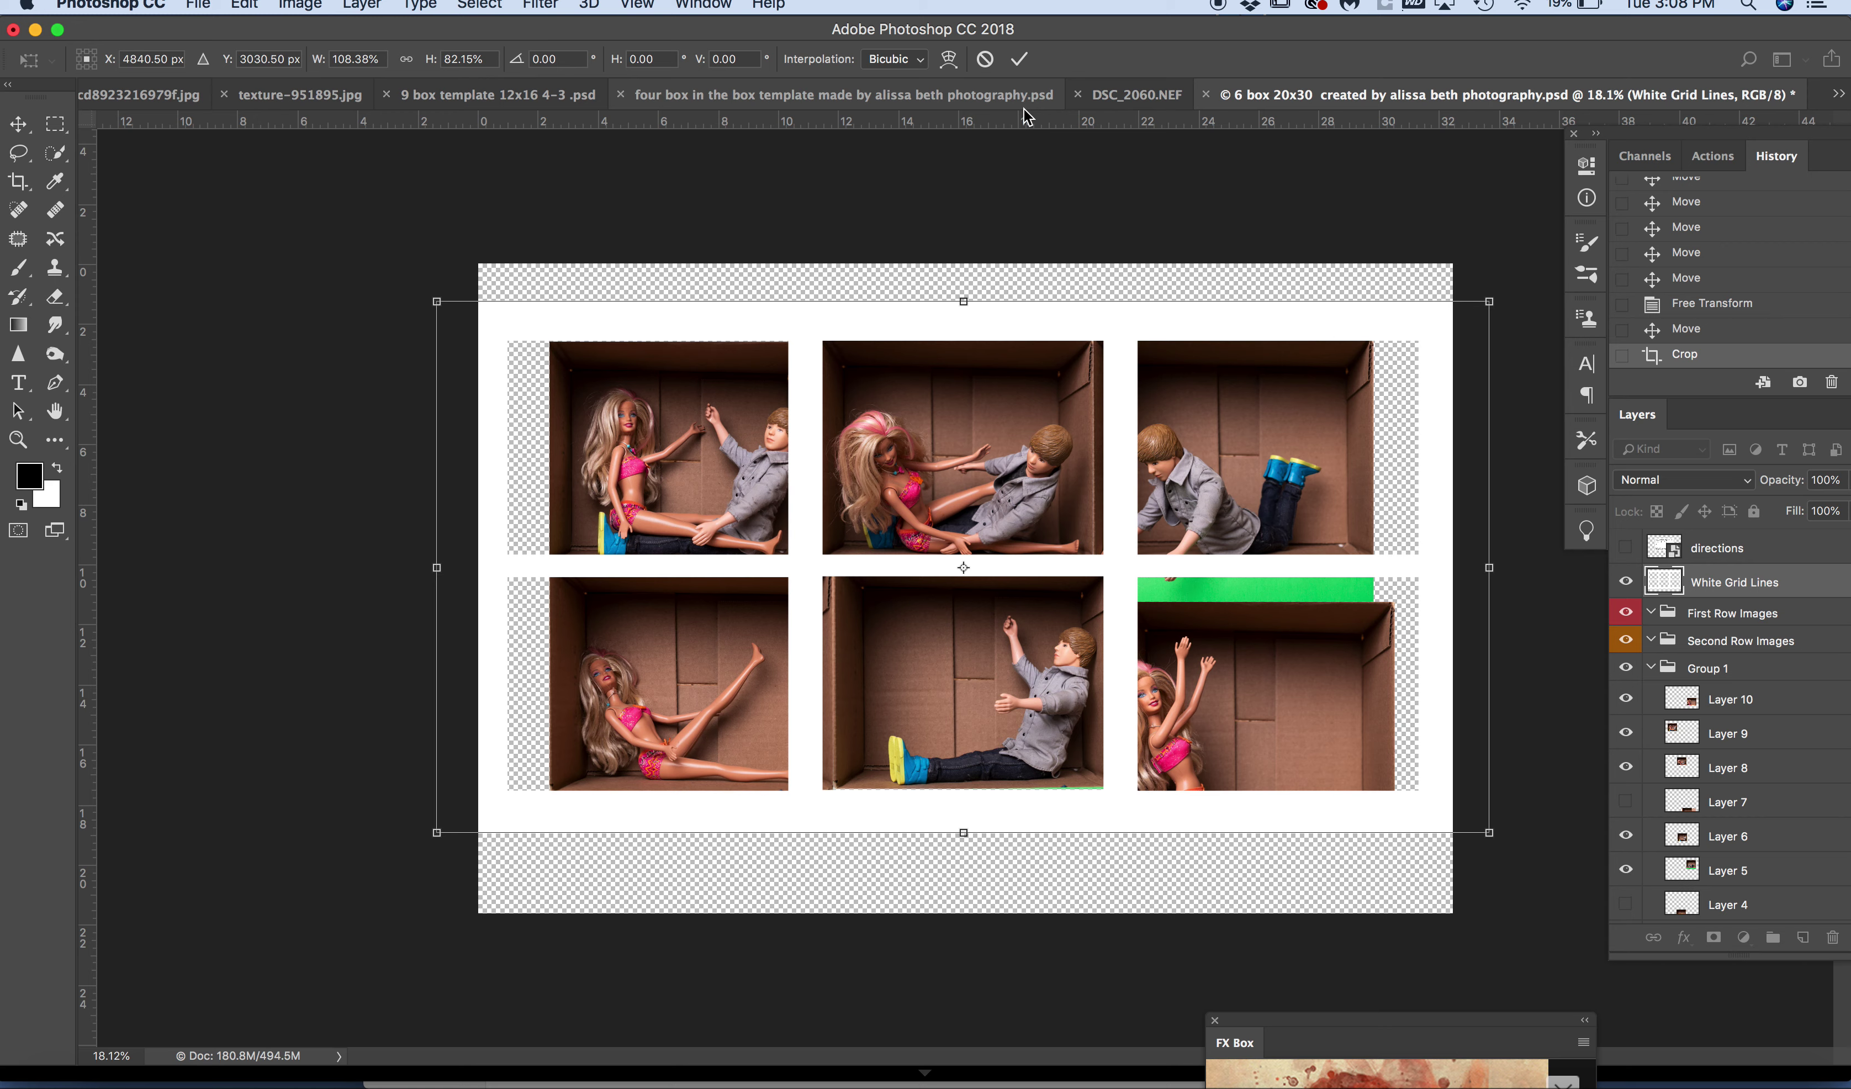
pyautogui.click(1021, 63)
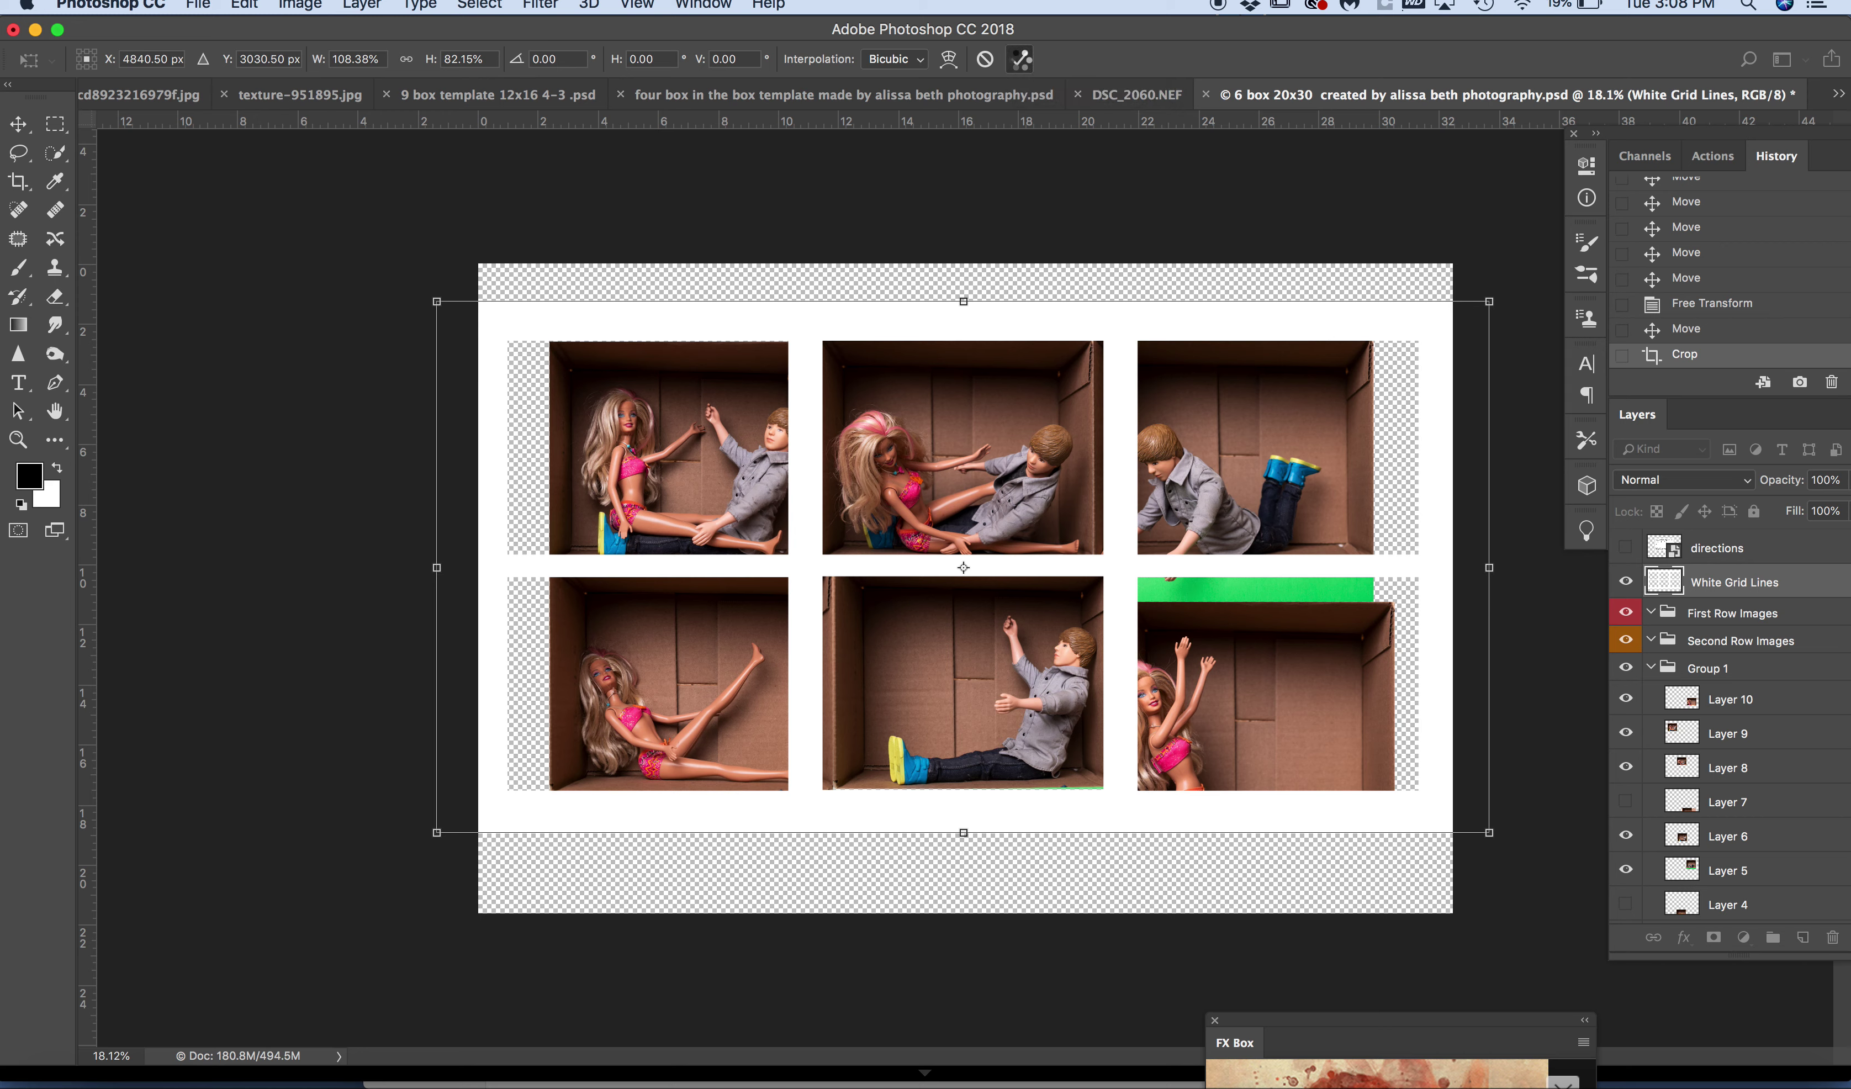
# - Move the three upper-row boxes (Layers 9, 8 and 5) horizontally to fit their white grid cells
pyautogui.press('v')
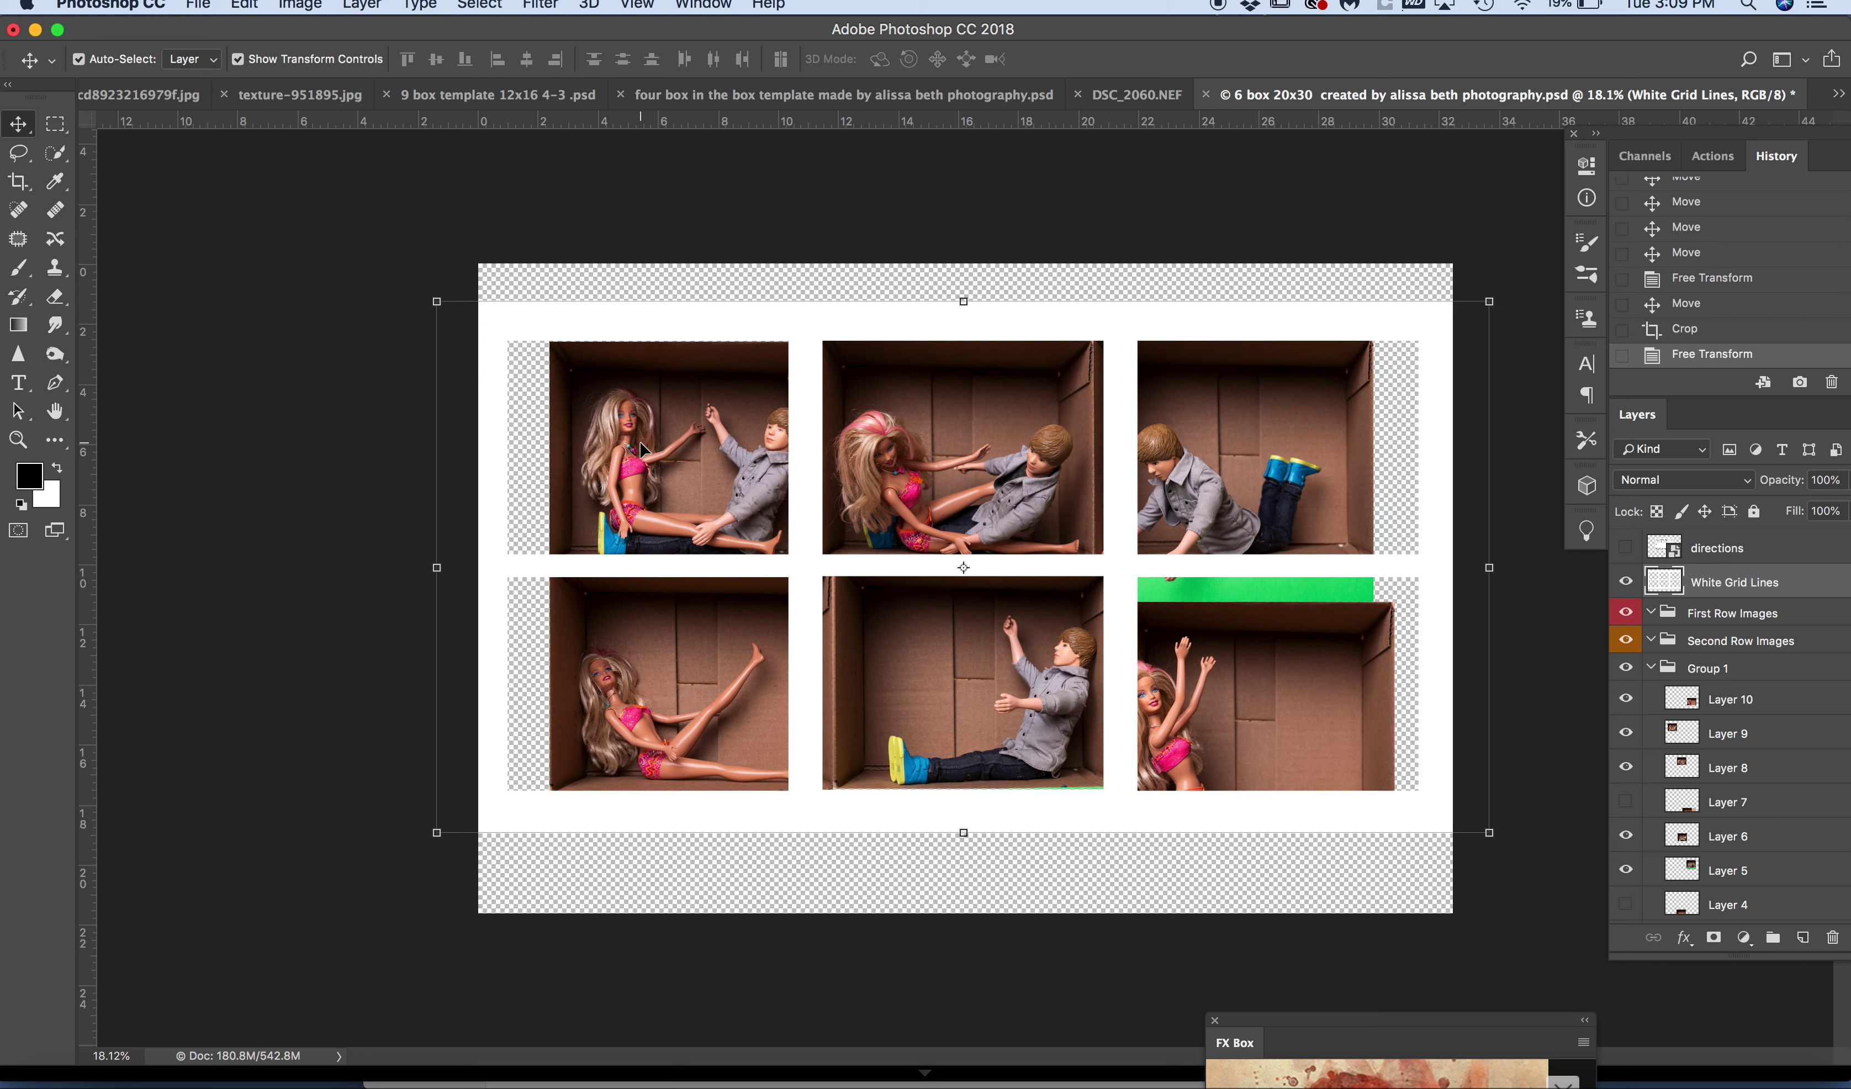
pyautogui.moveTo(641, 450); pyautogui.dragTo(606, 453)
pyautogui.moveTo(944, 458)
pyautogui.mouseDown()
pyautogui.moveTo(918, 455)
pyautogui.moveTo(947, 454)
pyautogui.mouseUp()
pyautogui.moveTo(1237, 457); pyautogui.dragTo(1281, 460)
pyautogui.moveTo(972, 447); pyautogui.dragTo(969, 447)
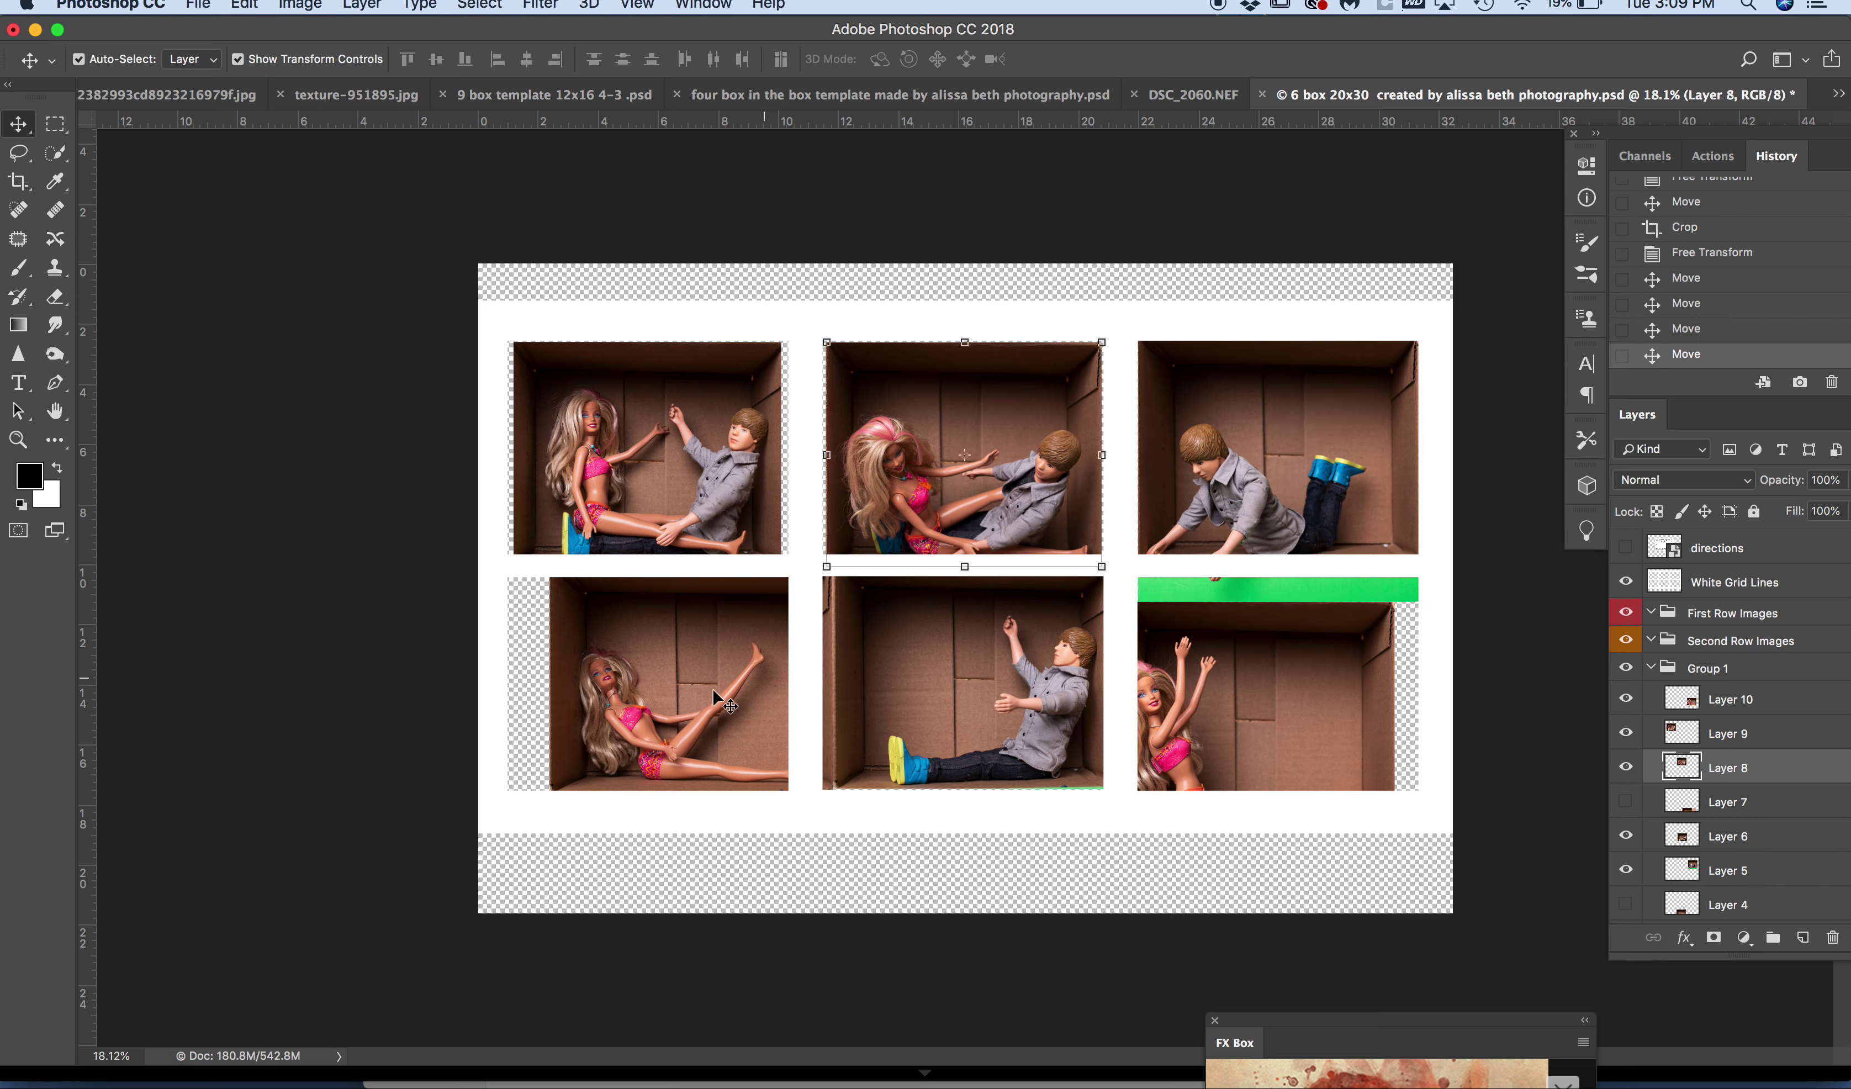
# - Fit the lower-row boxes (Layers 3, 6 and 10) into their white grid cells and nudge the upper-left Layer 9 box
pyautogui.click(644, 697)
pyautogui.moveTo(644, 699); pyautogui.dragTo(611, 707)
pyautogui.moveTo(928, 671); pyautogui.dragTo(911, 675)
pyautogui.moveTo(1207, 655); pyautogui.dragTo(1230, 630)
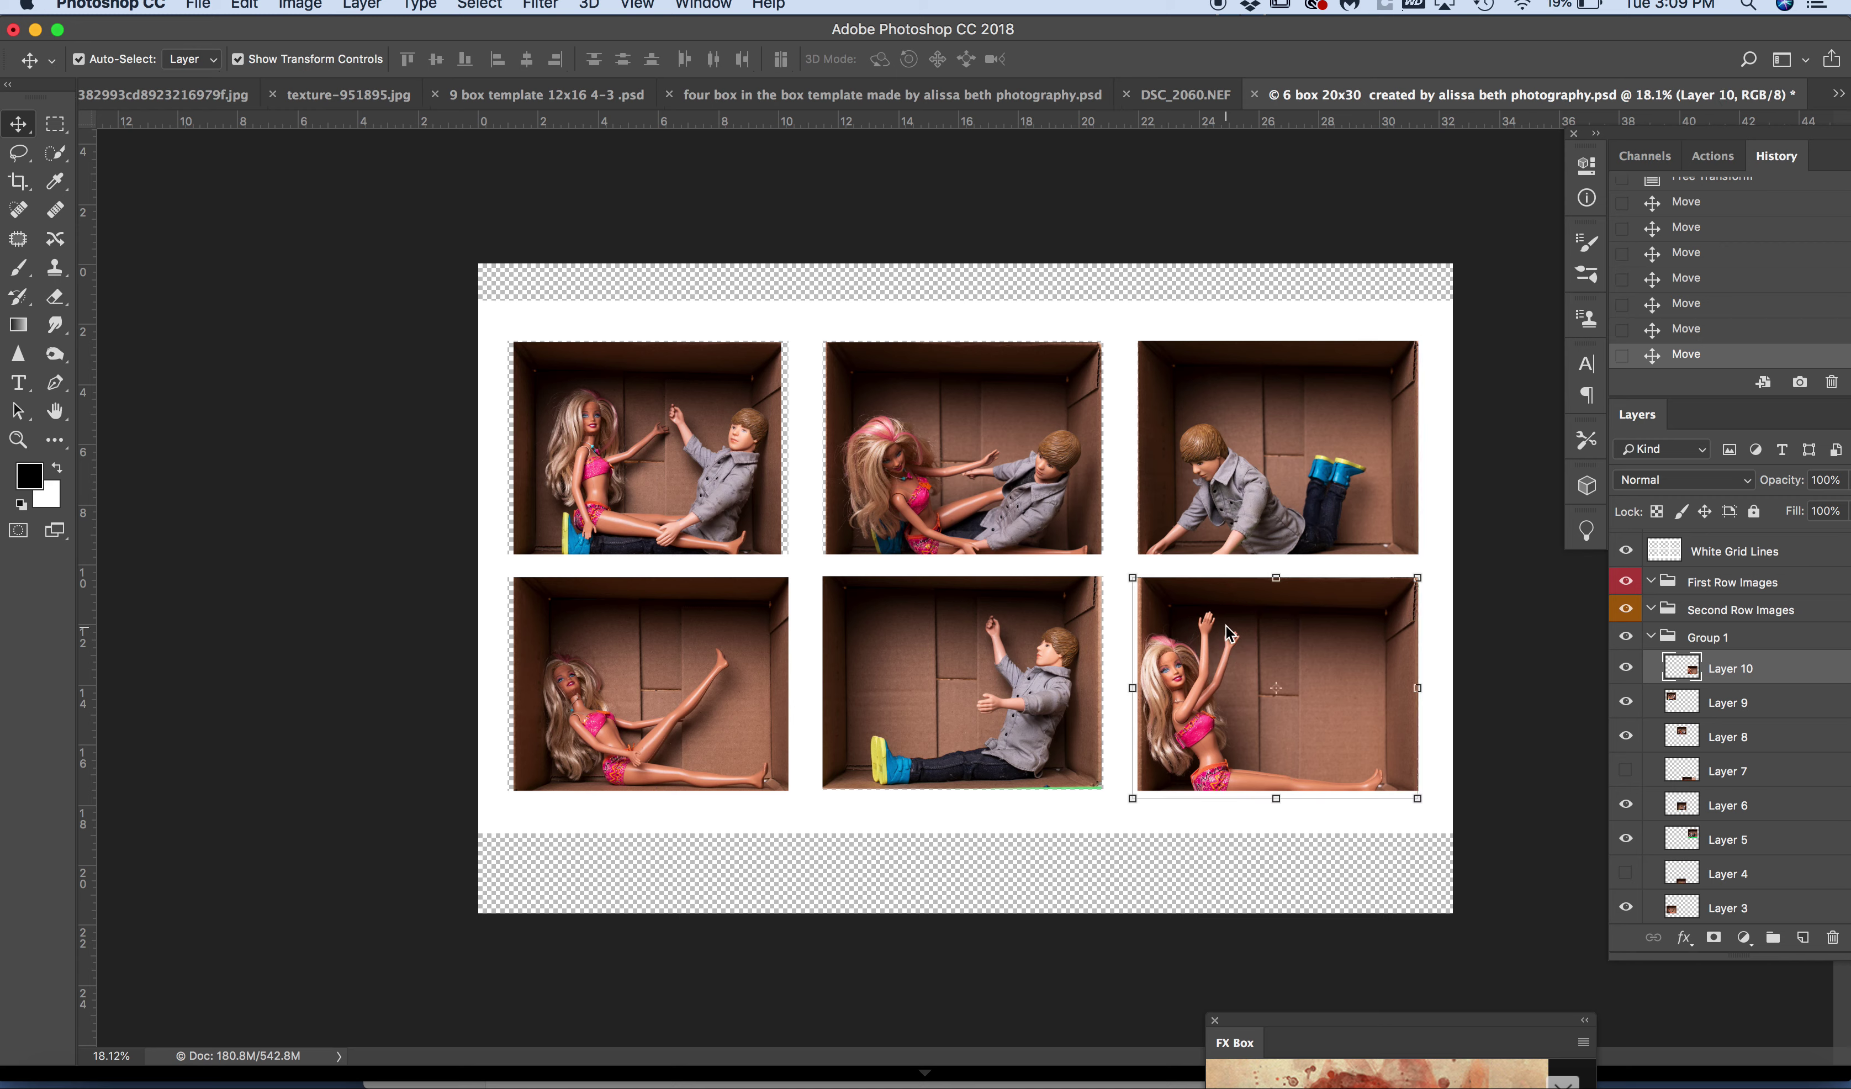
pyautogui.moveTo(670, 445); pyautogui.dragTo(670, 443)
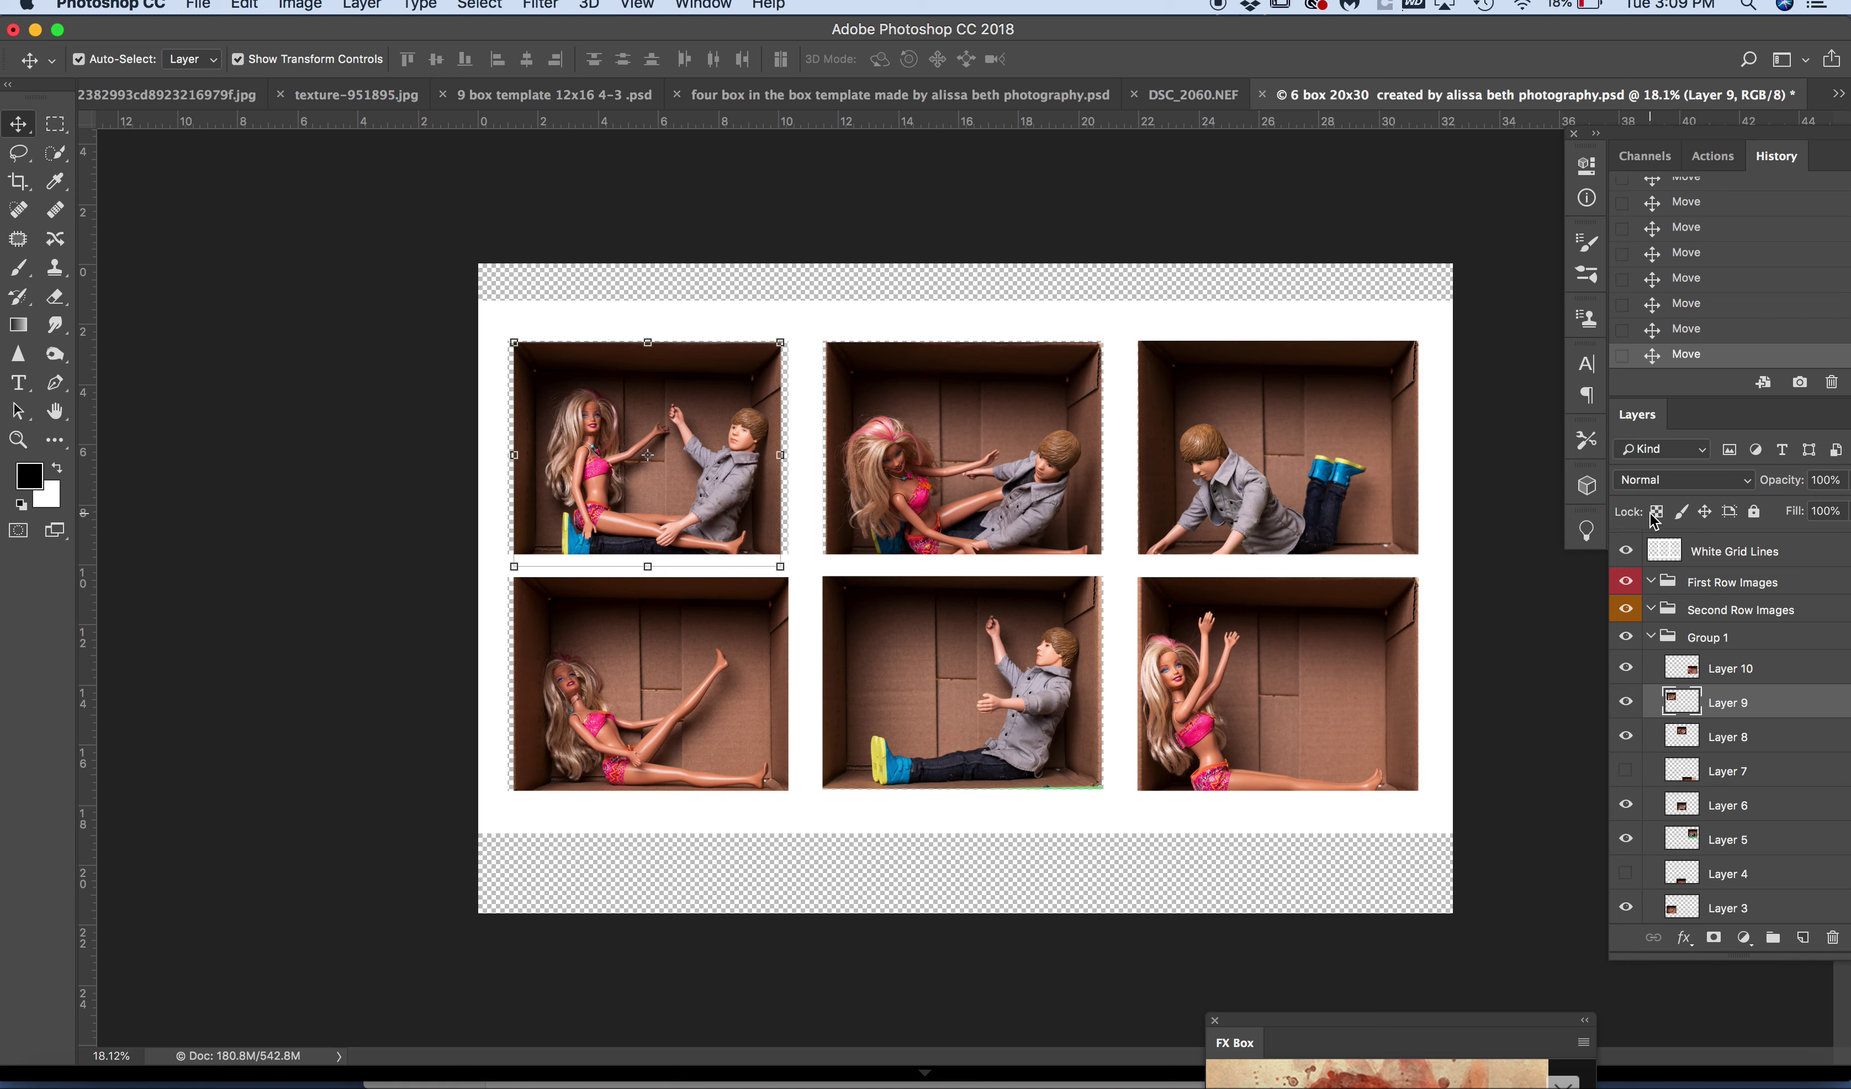
# - Free-transform the White Grid Lines layer and narrow it from both sides to about 98.6% width
pyautogui.click(1661, 549)
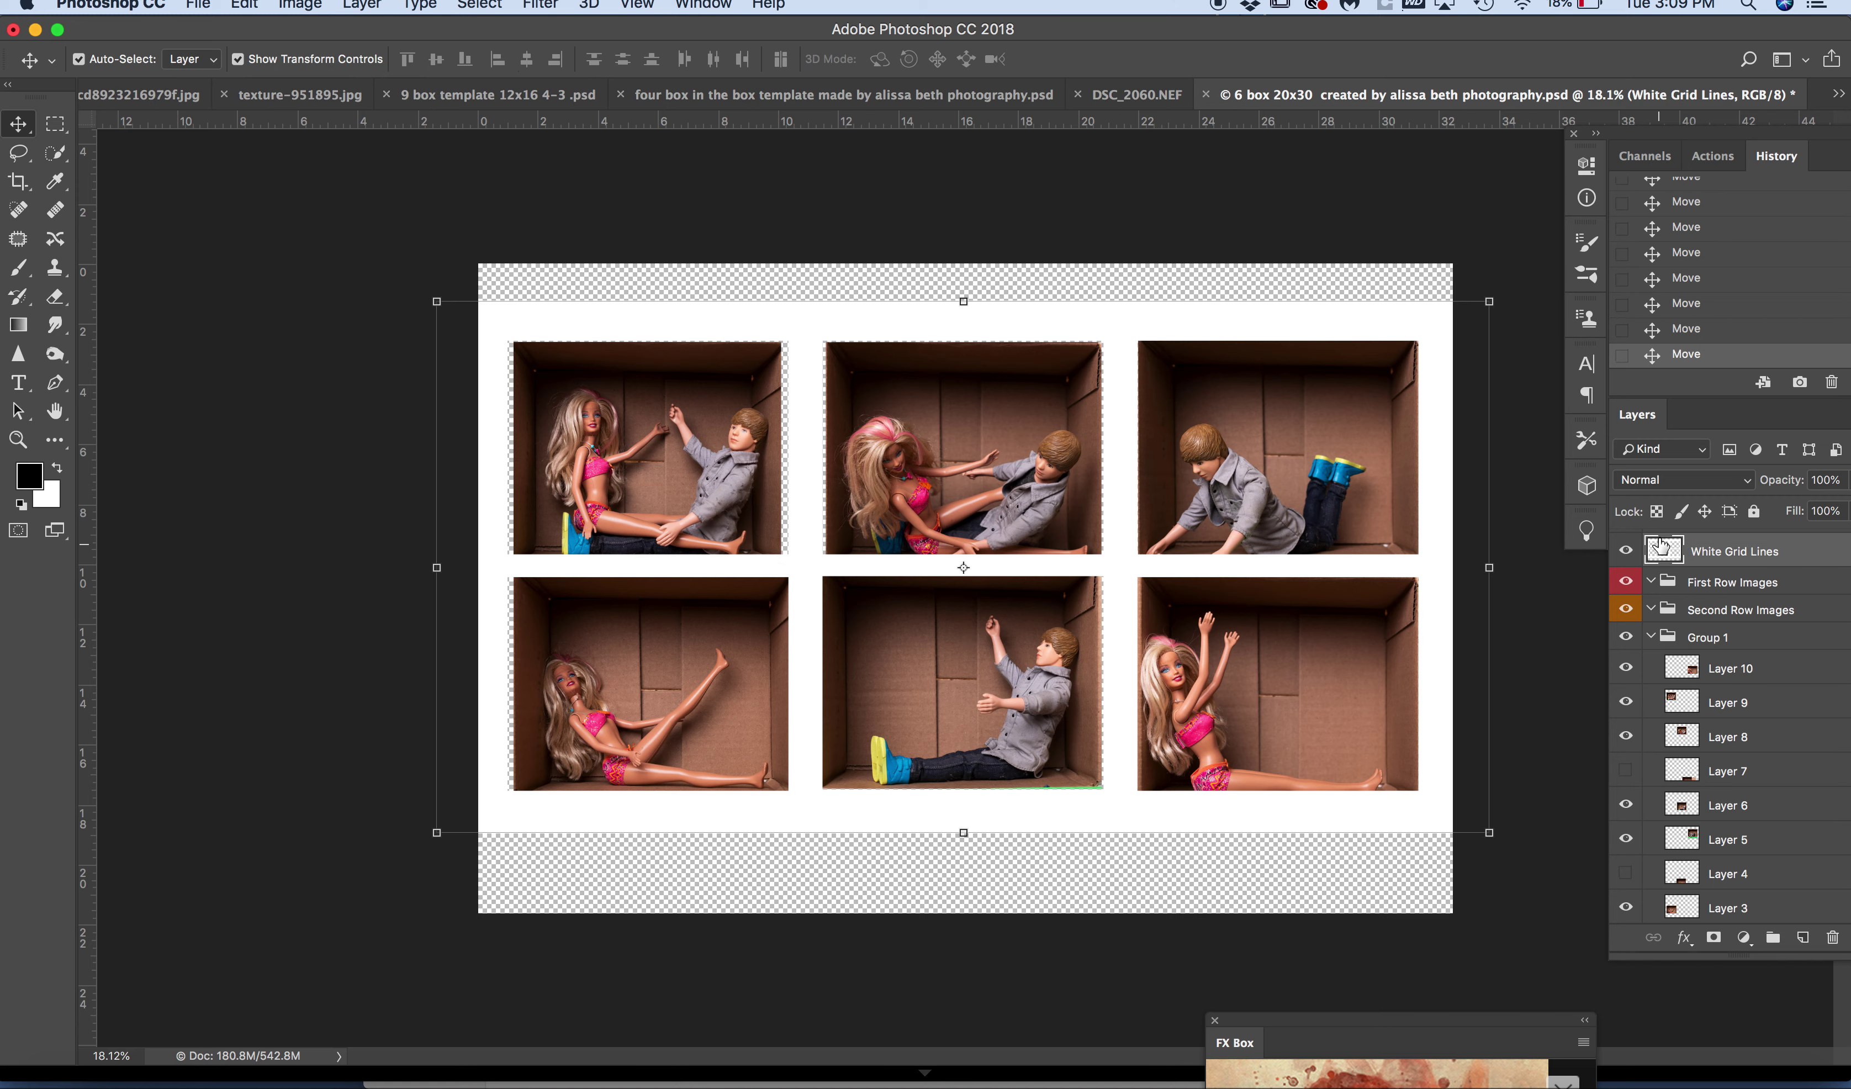
pyautogui.press('super+t')
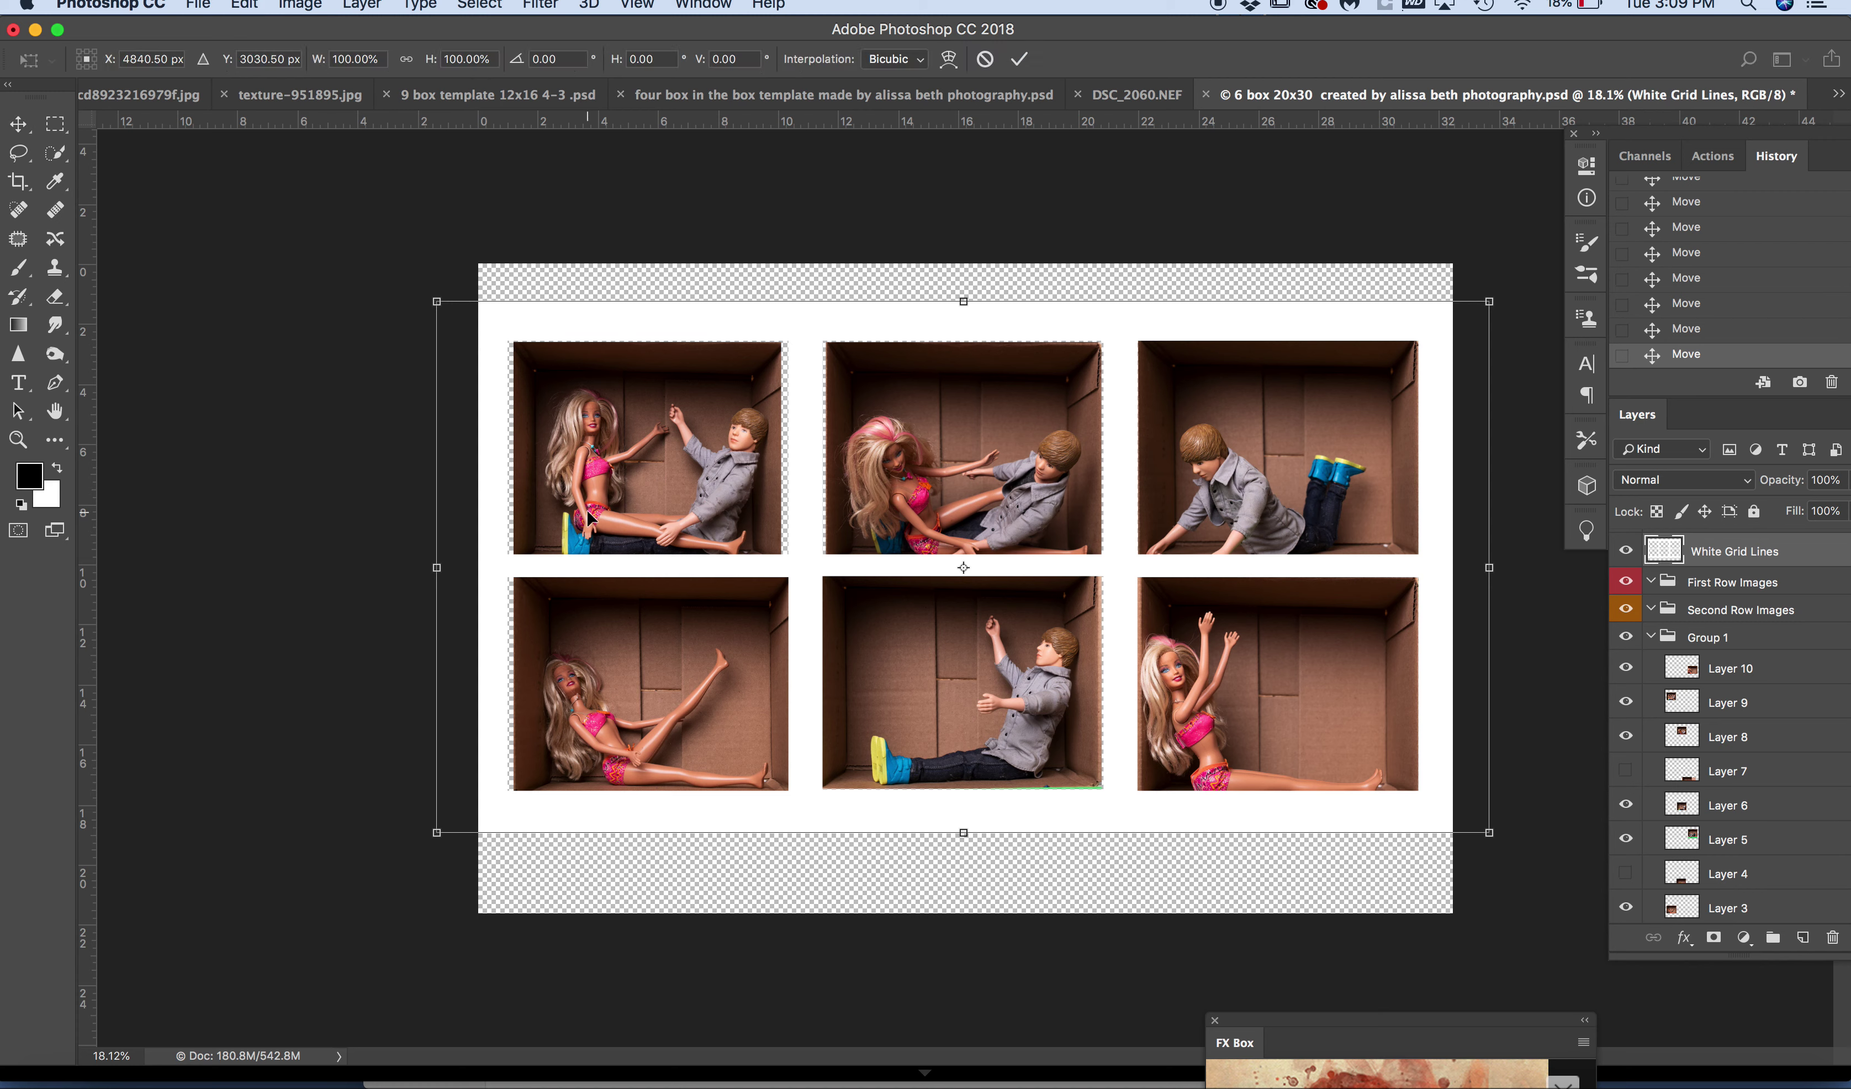
pyautogui.moveTo(432, 568); pyautogui.dragTo(445, 568)
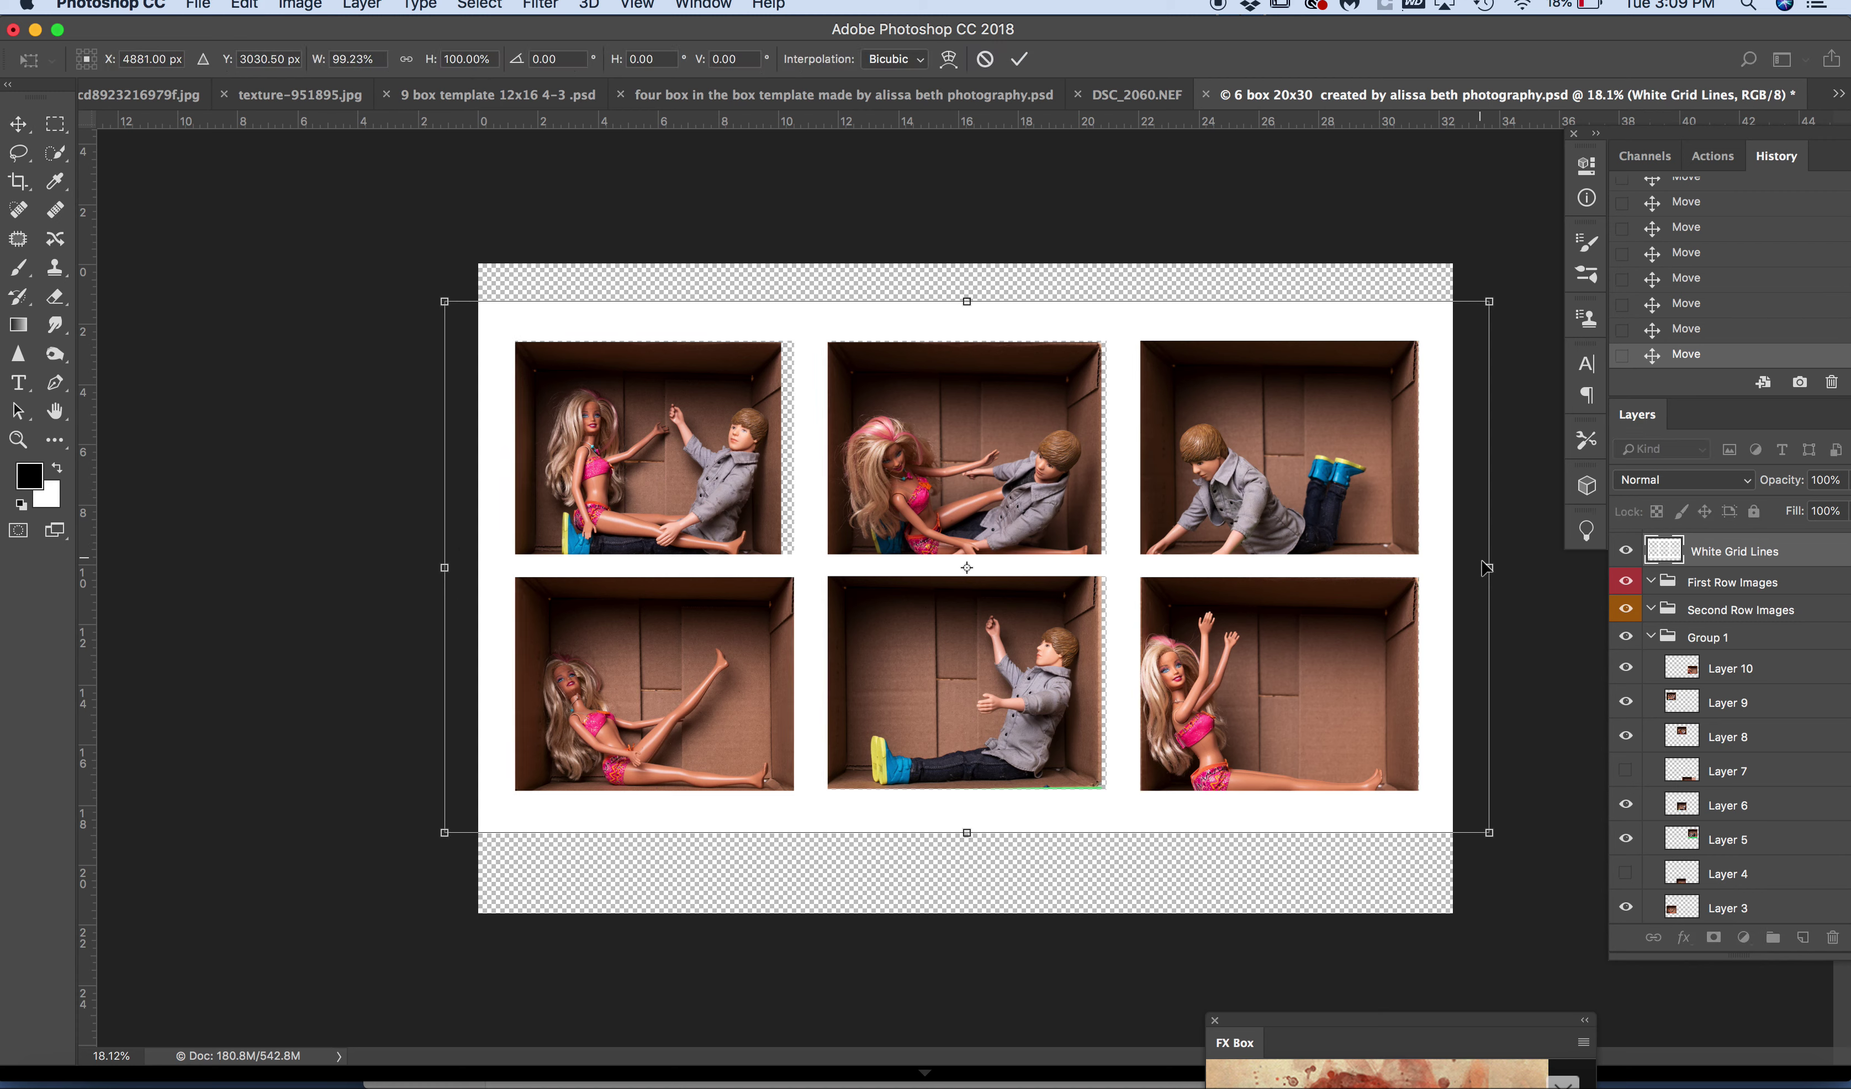
pyautogui.moveTo(1486, 568); pyautogui.dragTo(1483, 567)
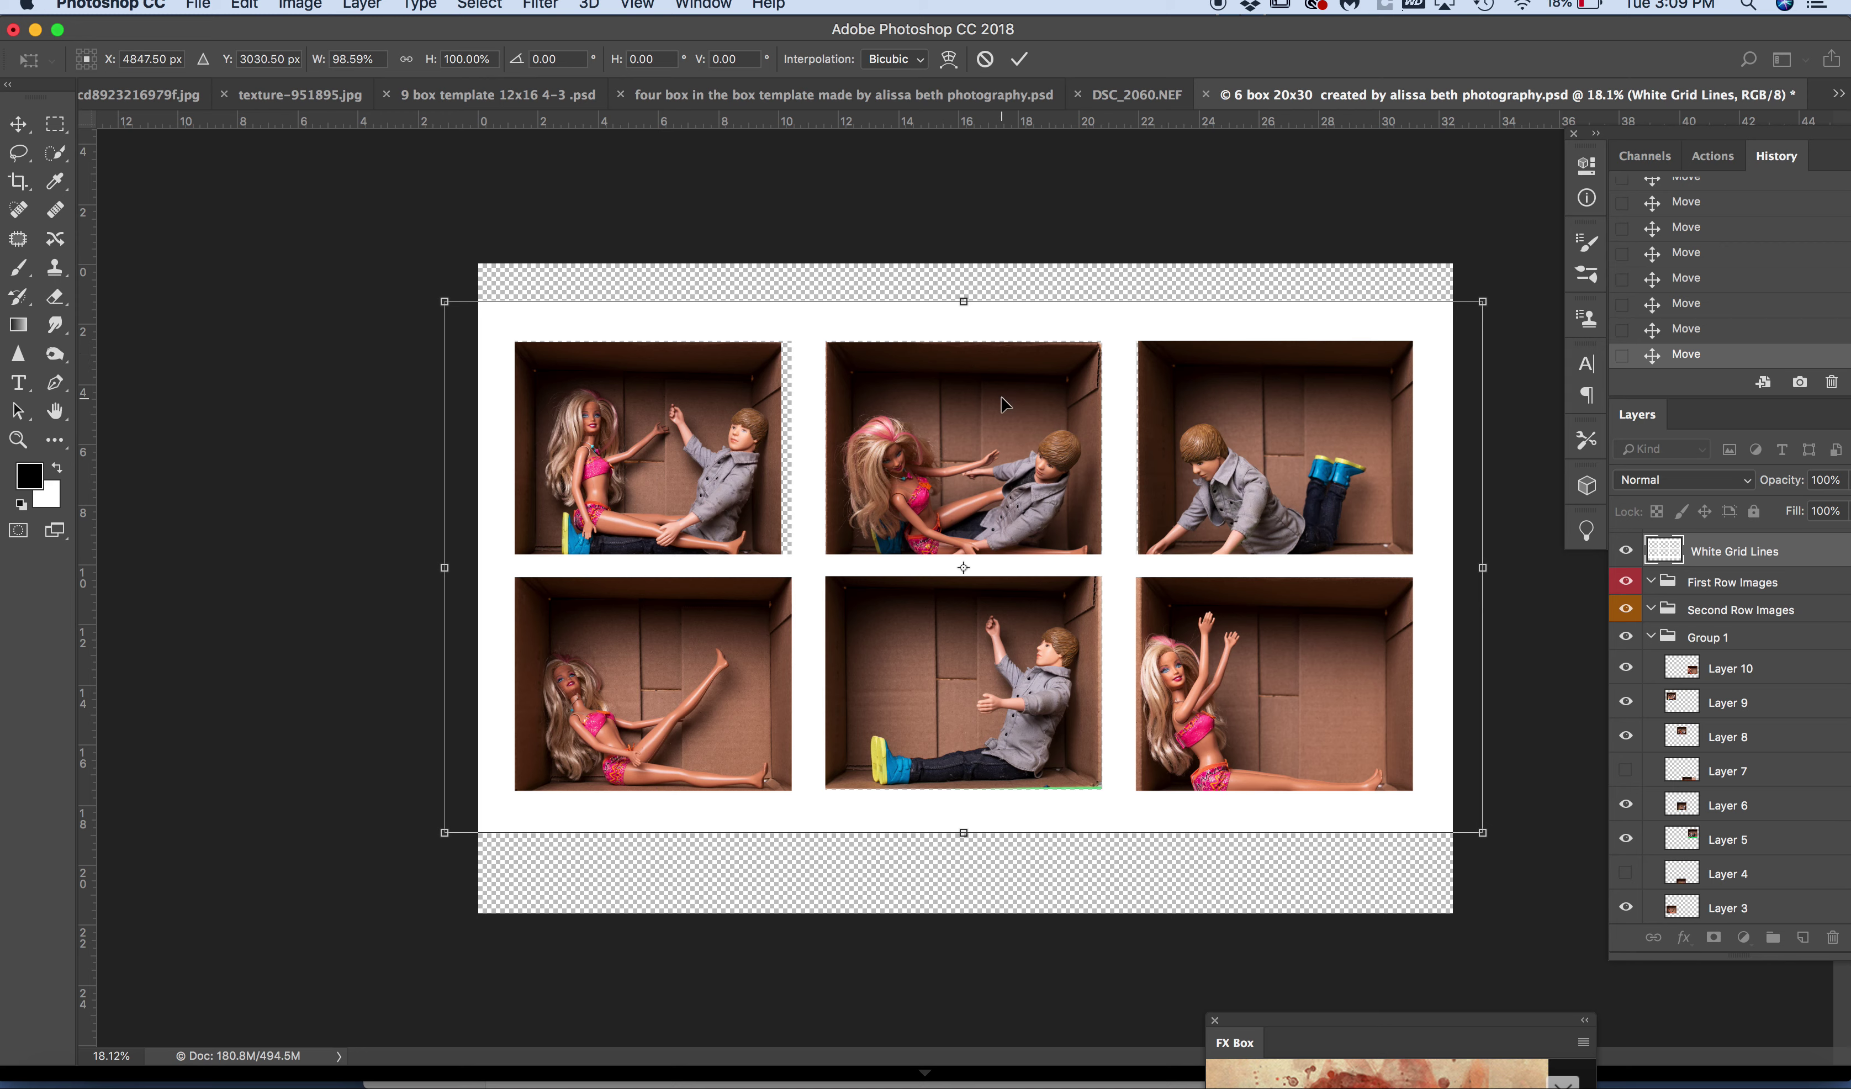
# - Stretch the White Grid Lines layer vertically from both ends to about 104.2% height and apply the transform
pyautogui.click(964, 296)
pyautogui.moveTo(964, 295)
pyautogui.mouseDown()
pyautogui.moveTo(964, 280)
pyautogui.moveTo(968, 326)
pyautogui.moveTo(964, 302)
pyautogui.mouseUp()
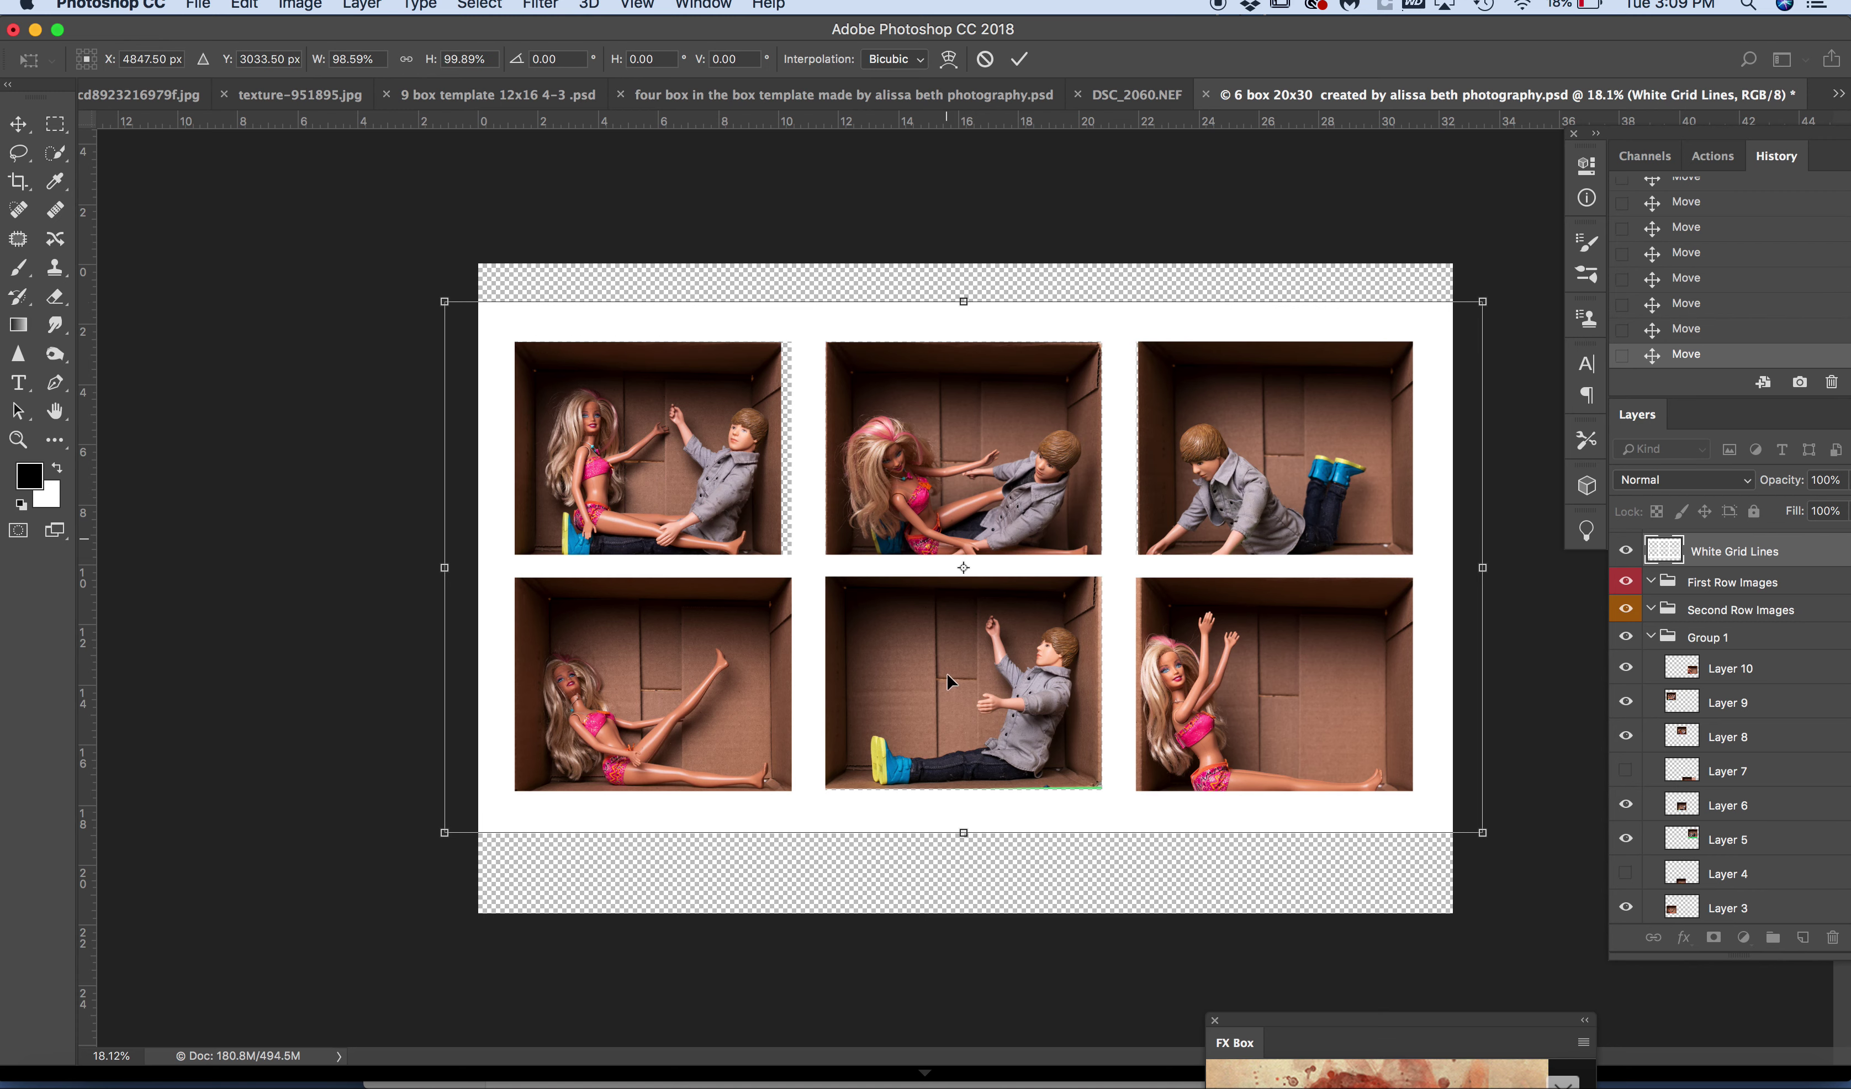
pyautogui.moveTo(957, 847); pyautogui.dragTo(959, 848)
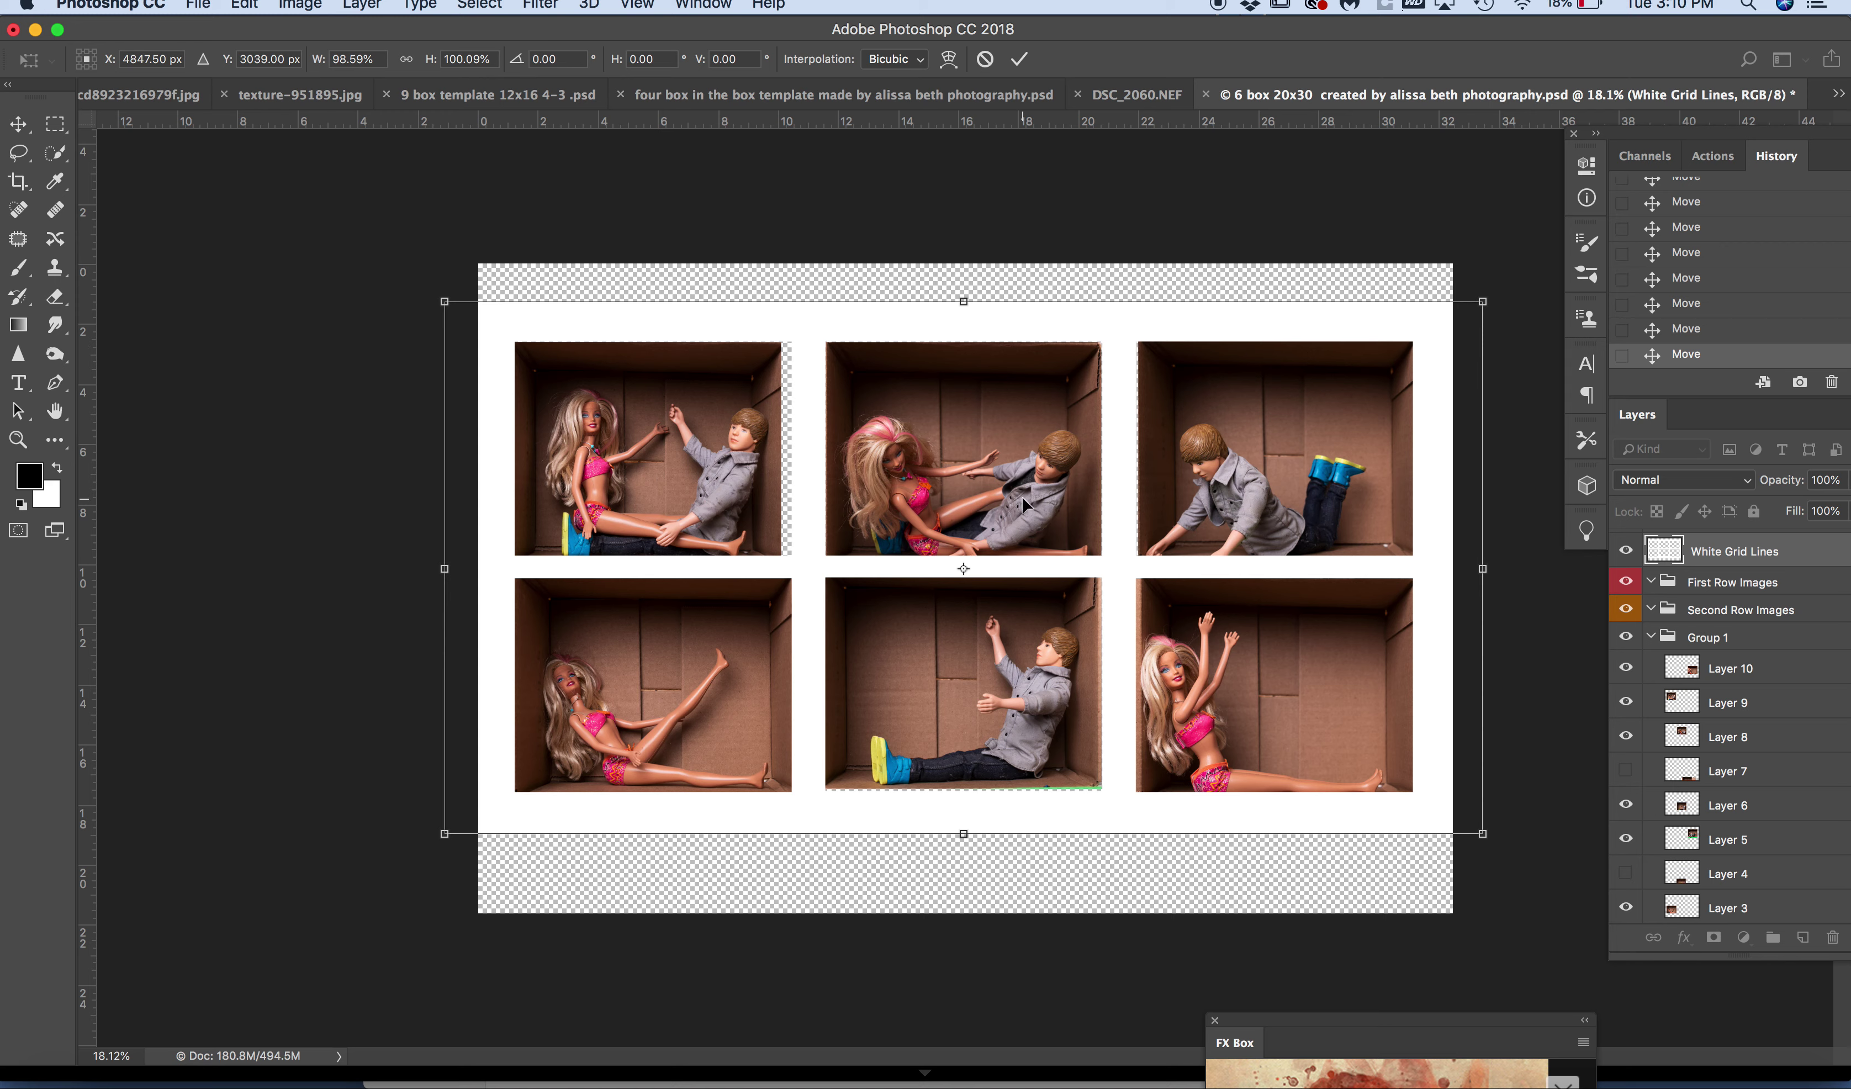
pyautogui.moveTo(964, 302); pyautogui.dragTo(964, 291)
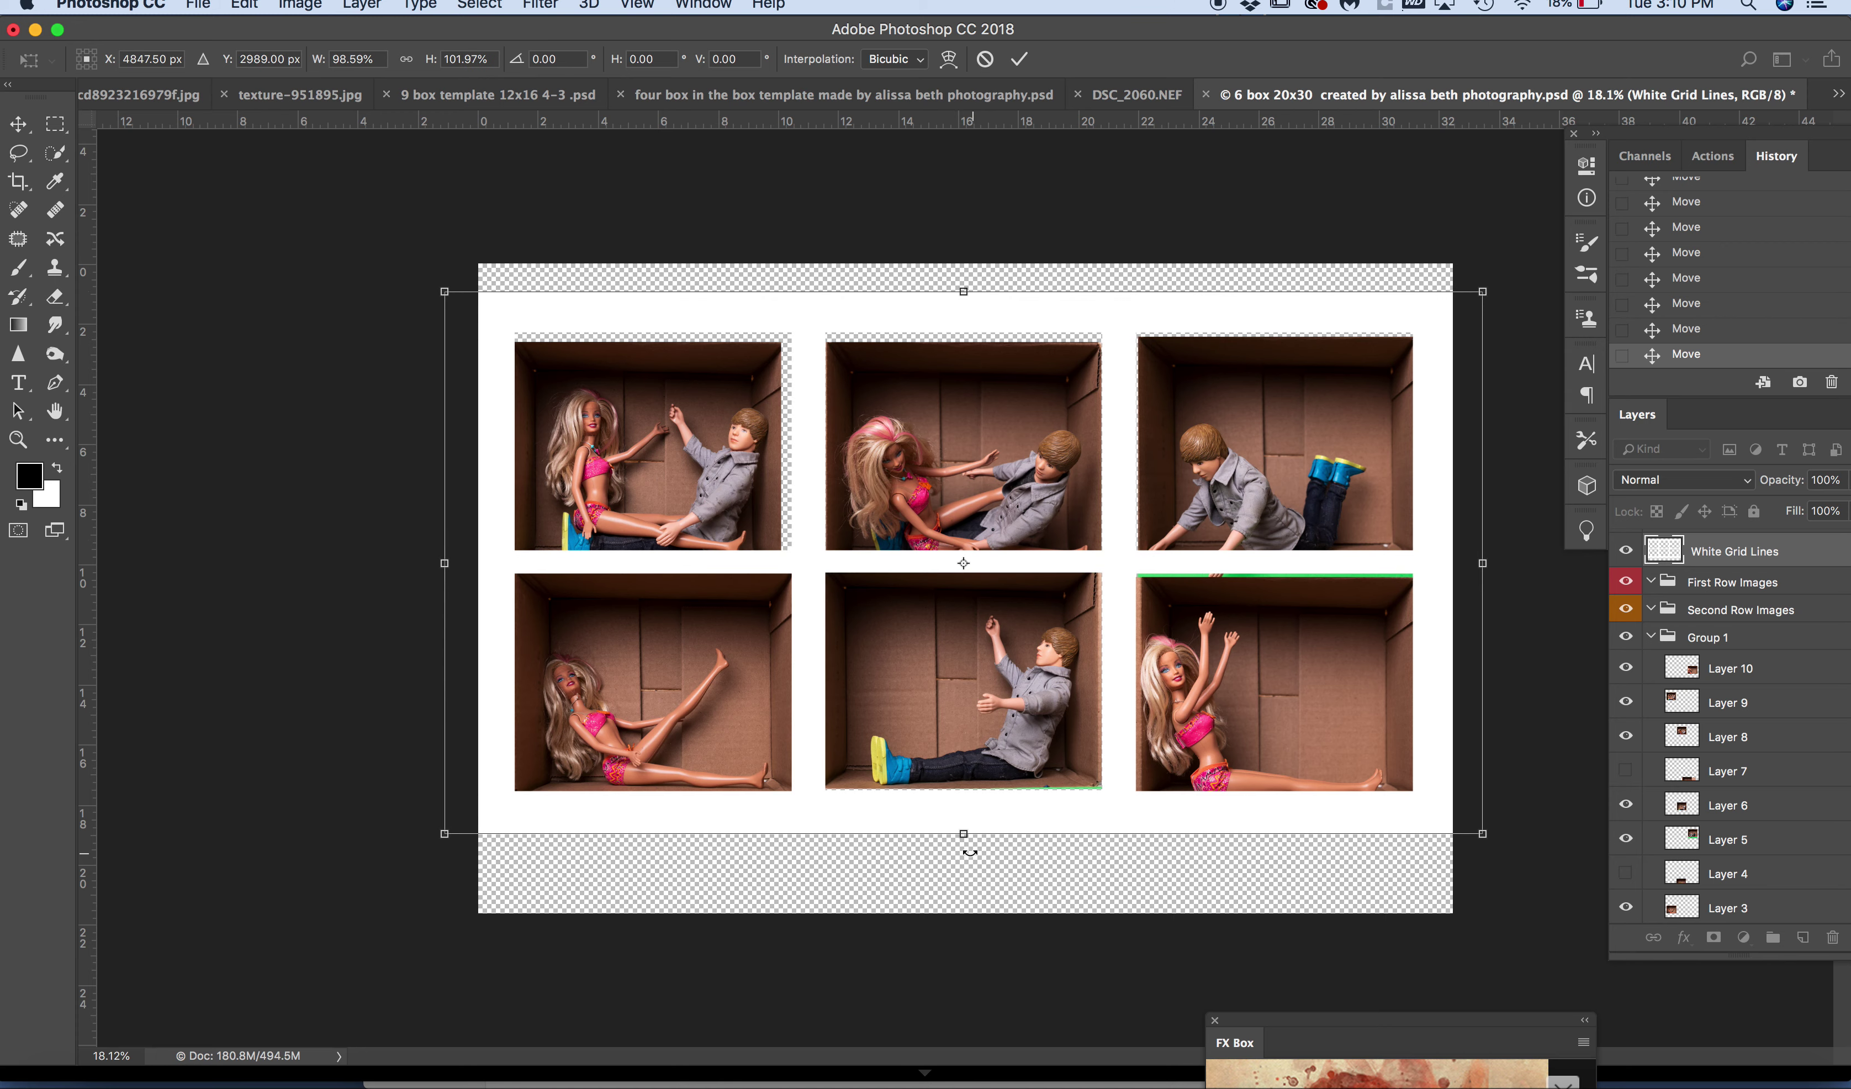
pyautogui.moveTo(963, 834); pyautogui.dragTo(963, 846)
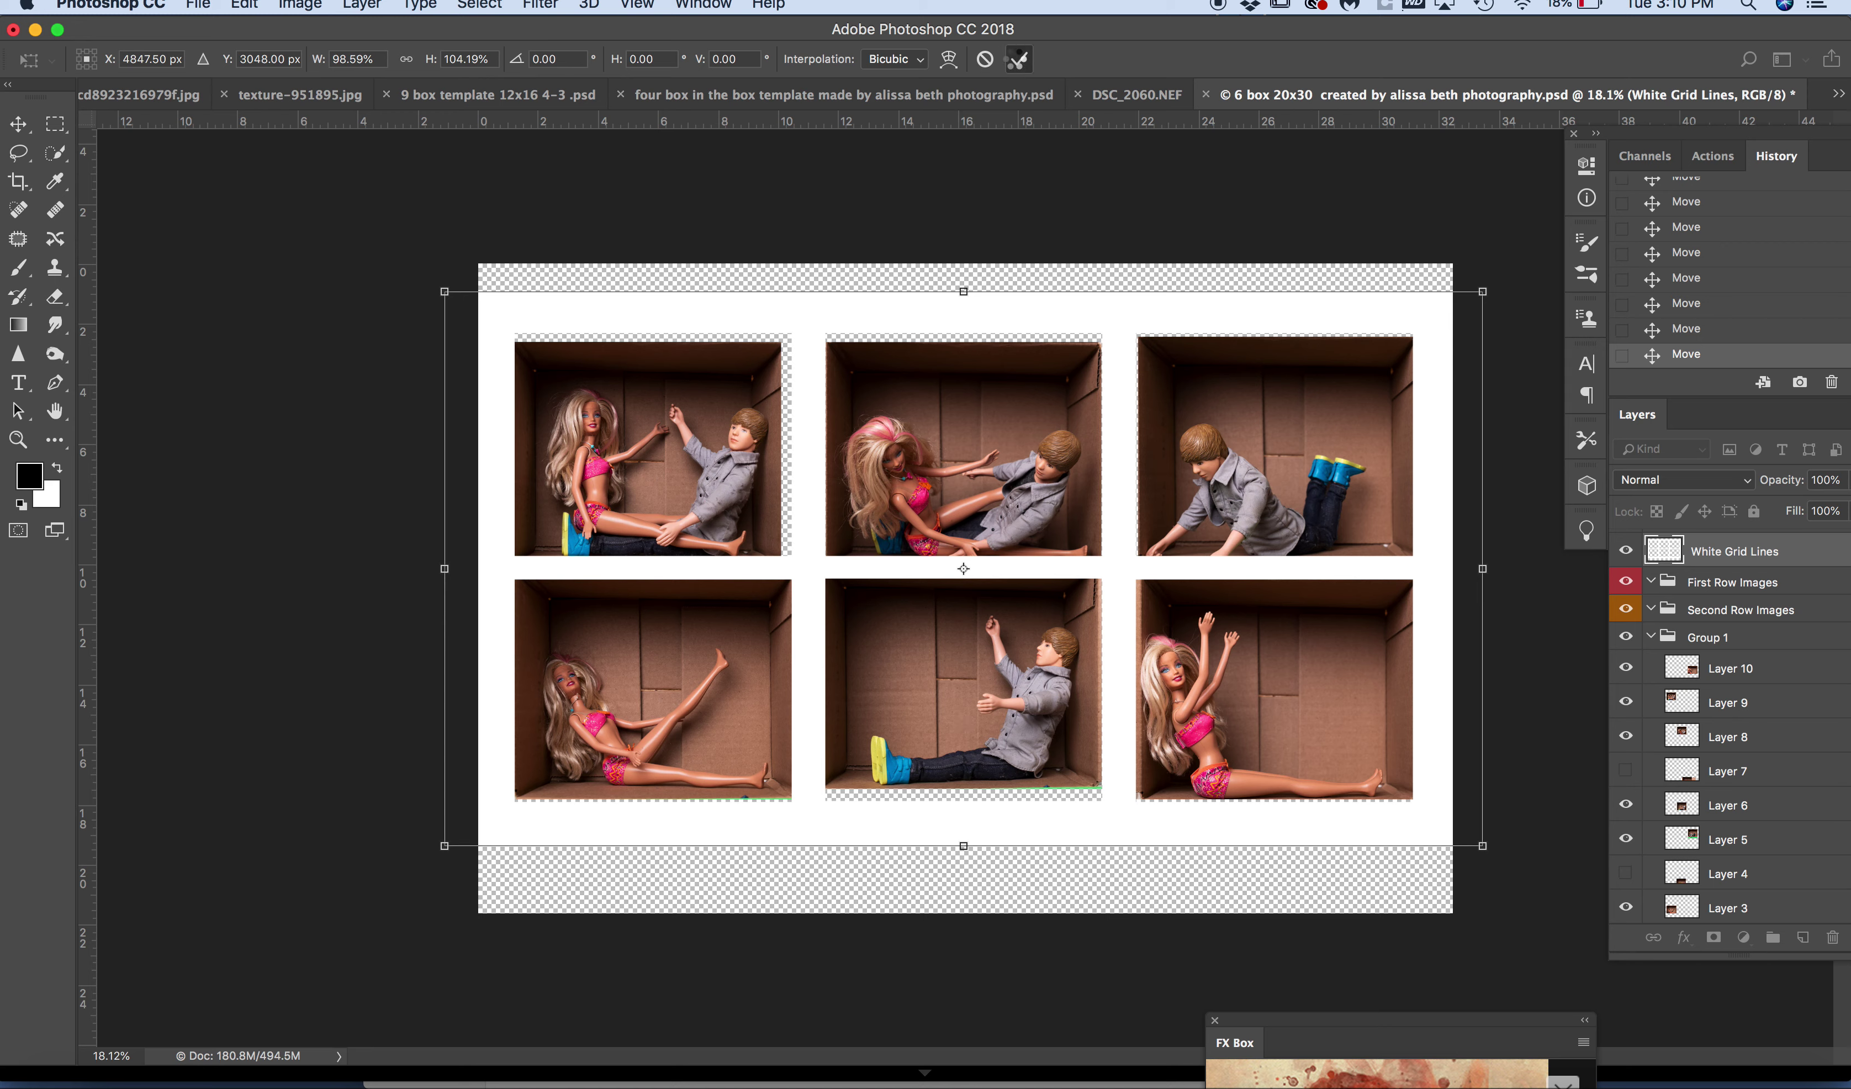
pyautogui.click(1017, 59)
# - Reposition the upper-middle, upper-left and three lower-row boxes (Layers 8, 9, 3, 6 and 10) to fit their heightened grid cells
pyautogui.moveTo(985, 445); pyautogui.dragTo(986, 435)
pyautogui.moveTo(723, 452); pyautogui.dragTo(727, 454)
pyautogui.moveTo(691, 728); pyautogui.dragTo(696, 742)
pyautogui.moveTo(917, 725); pyautogui.dragTo(917, 734)
pyautogui.moveTo(1212, 688); pyautogui.dragTo(1213, 694)
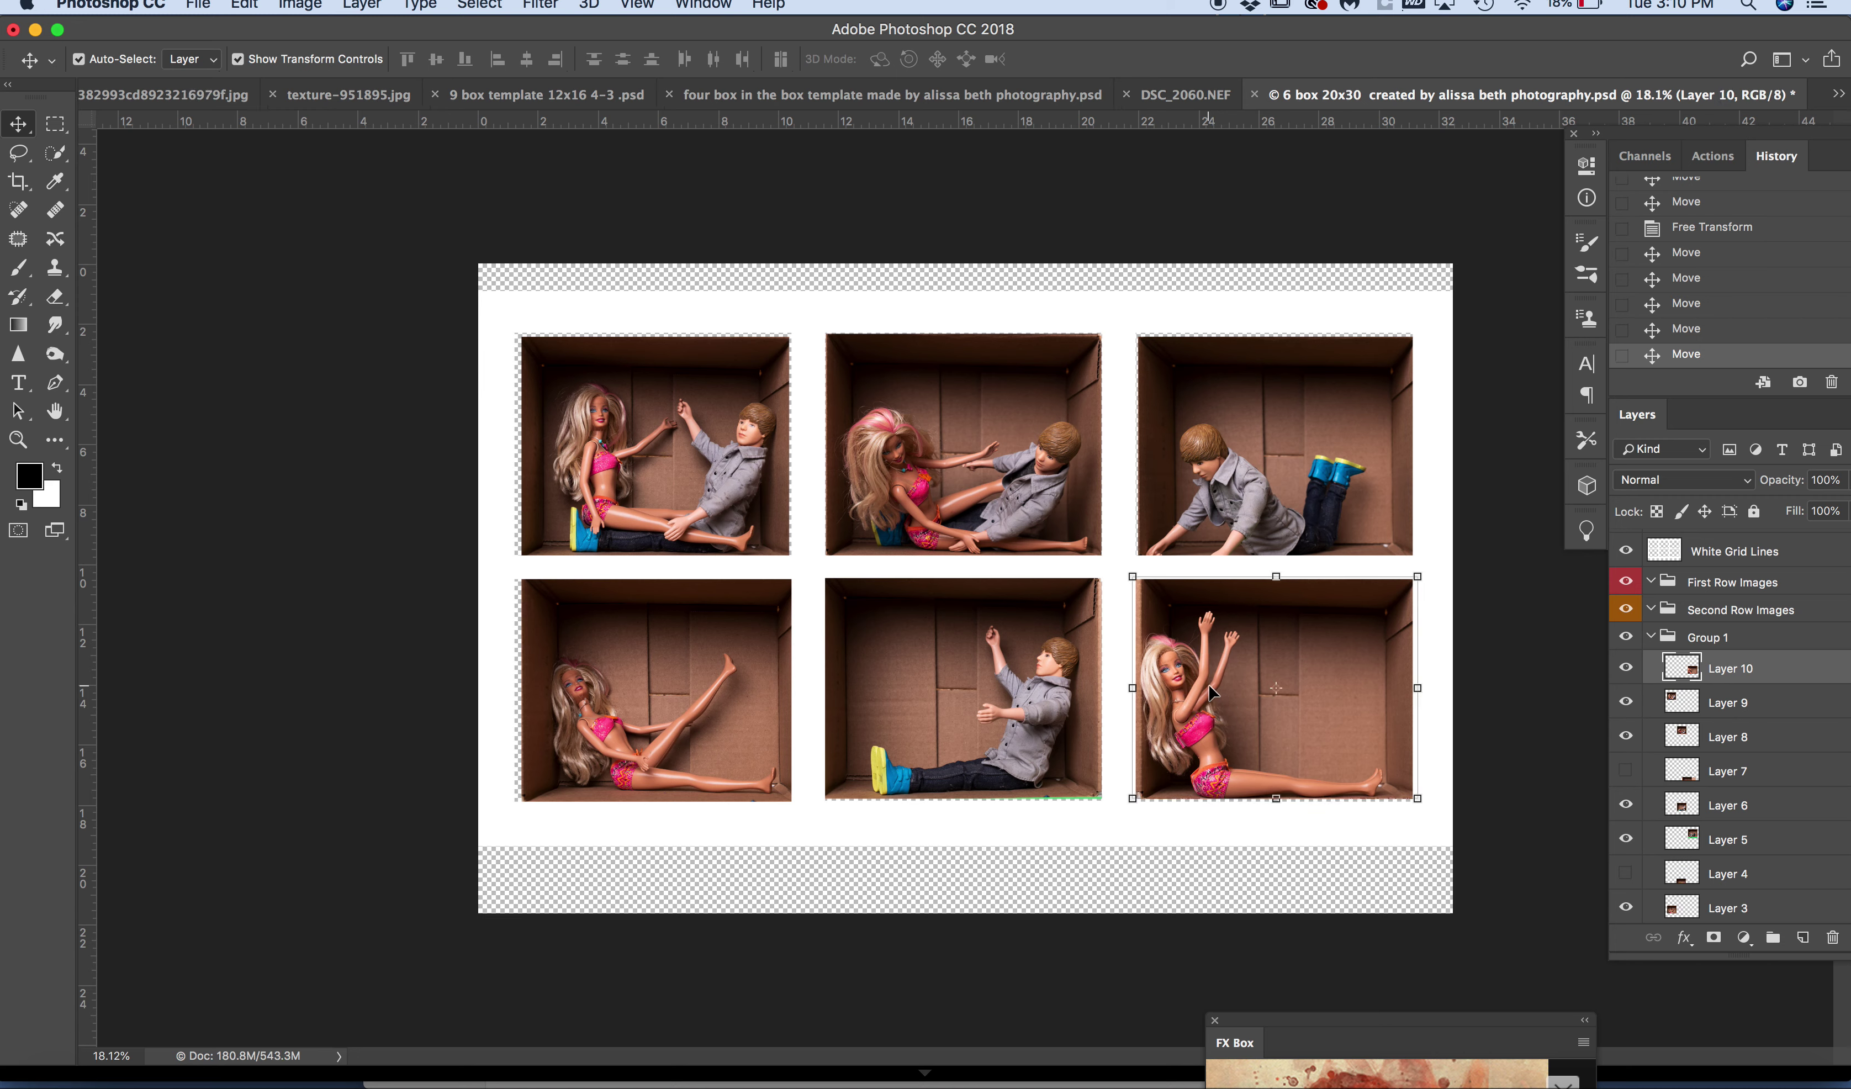
# - Free-transform Group 1 to about 101.6% width and 101.2% height so the boxes fill the grid, and apply it
pyautogui.click(1712, 638)
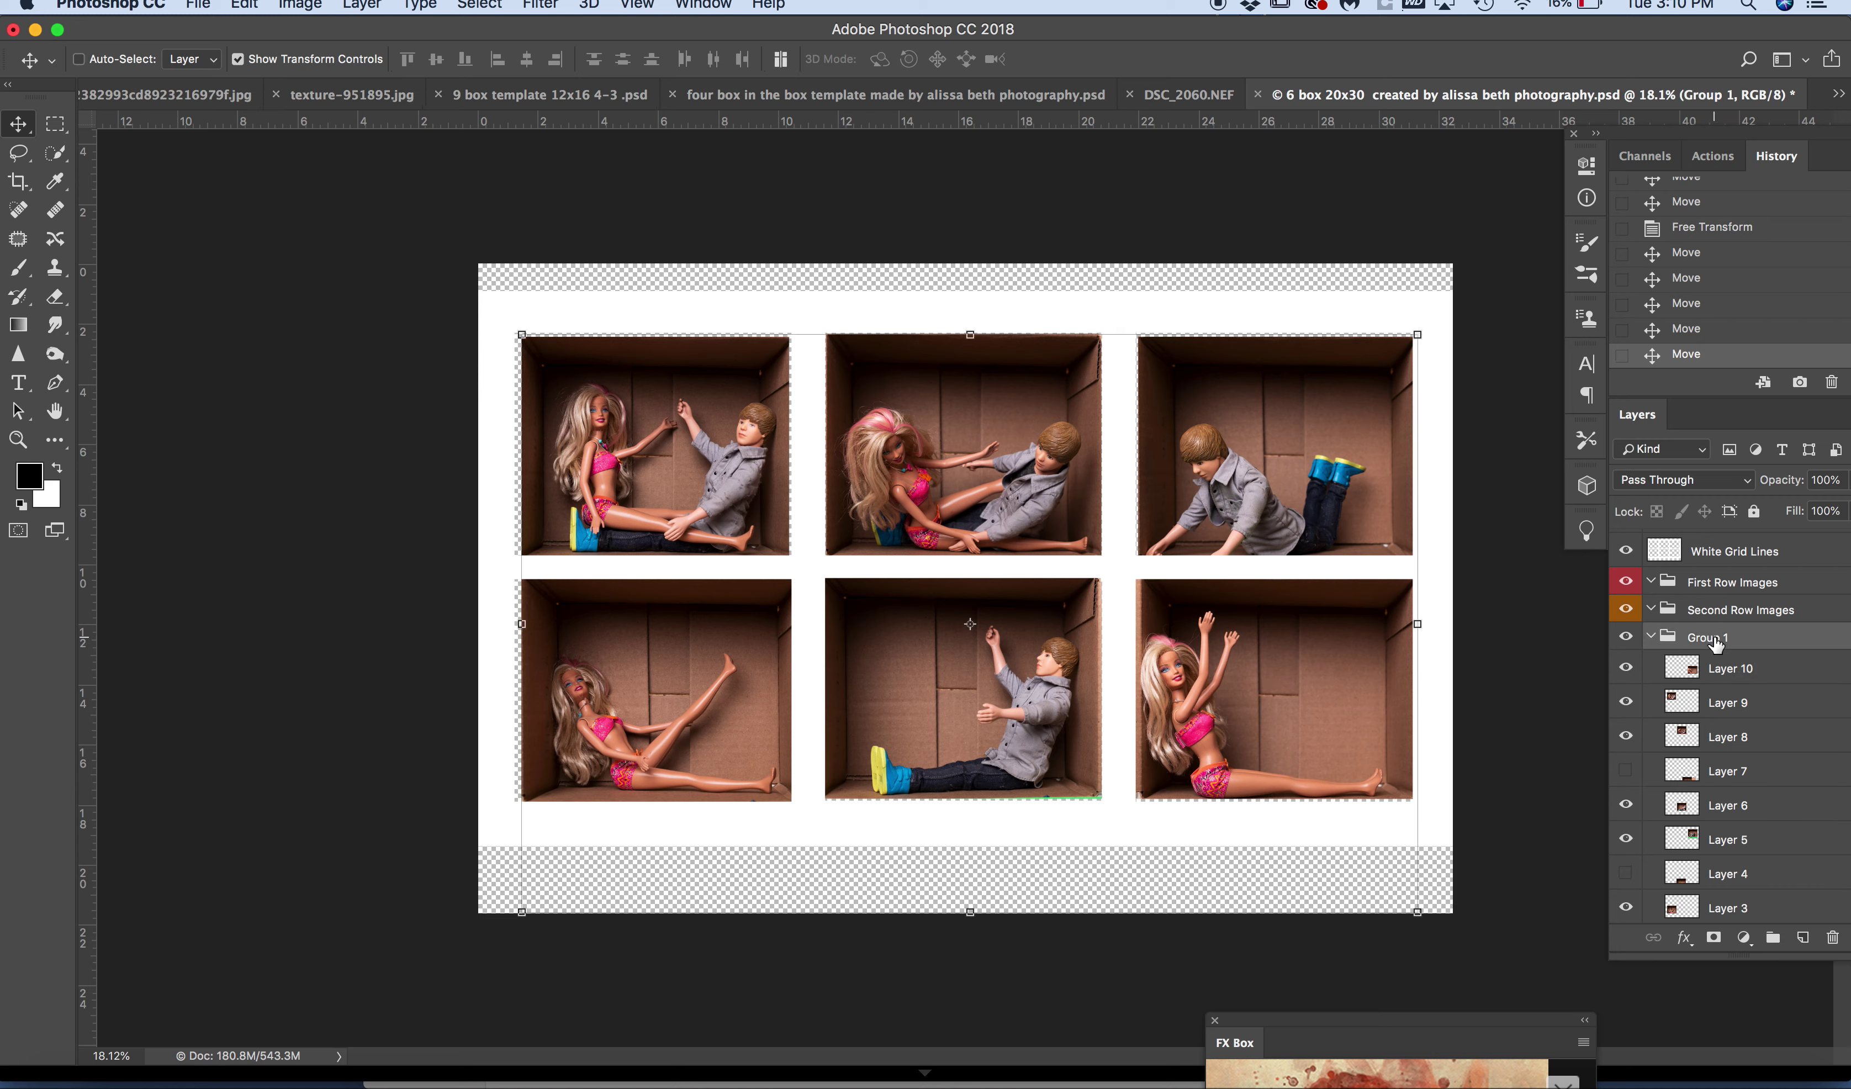
pyautogui.press('super+t')
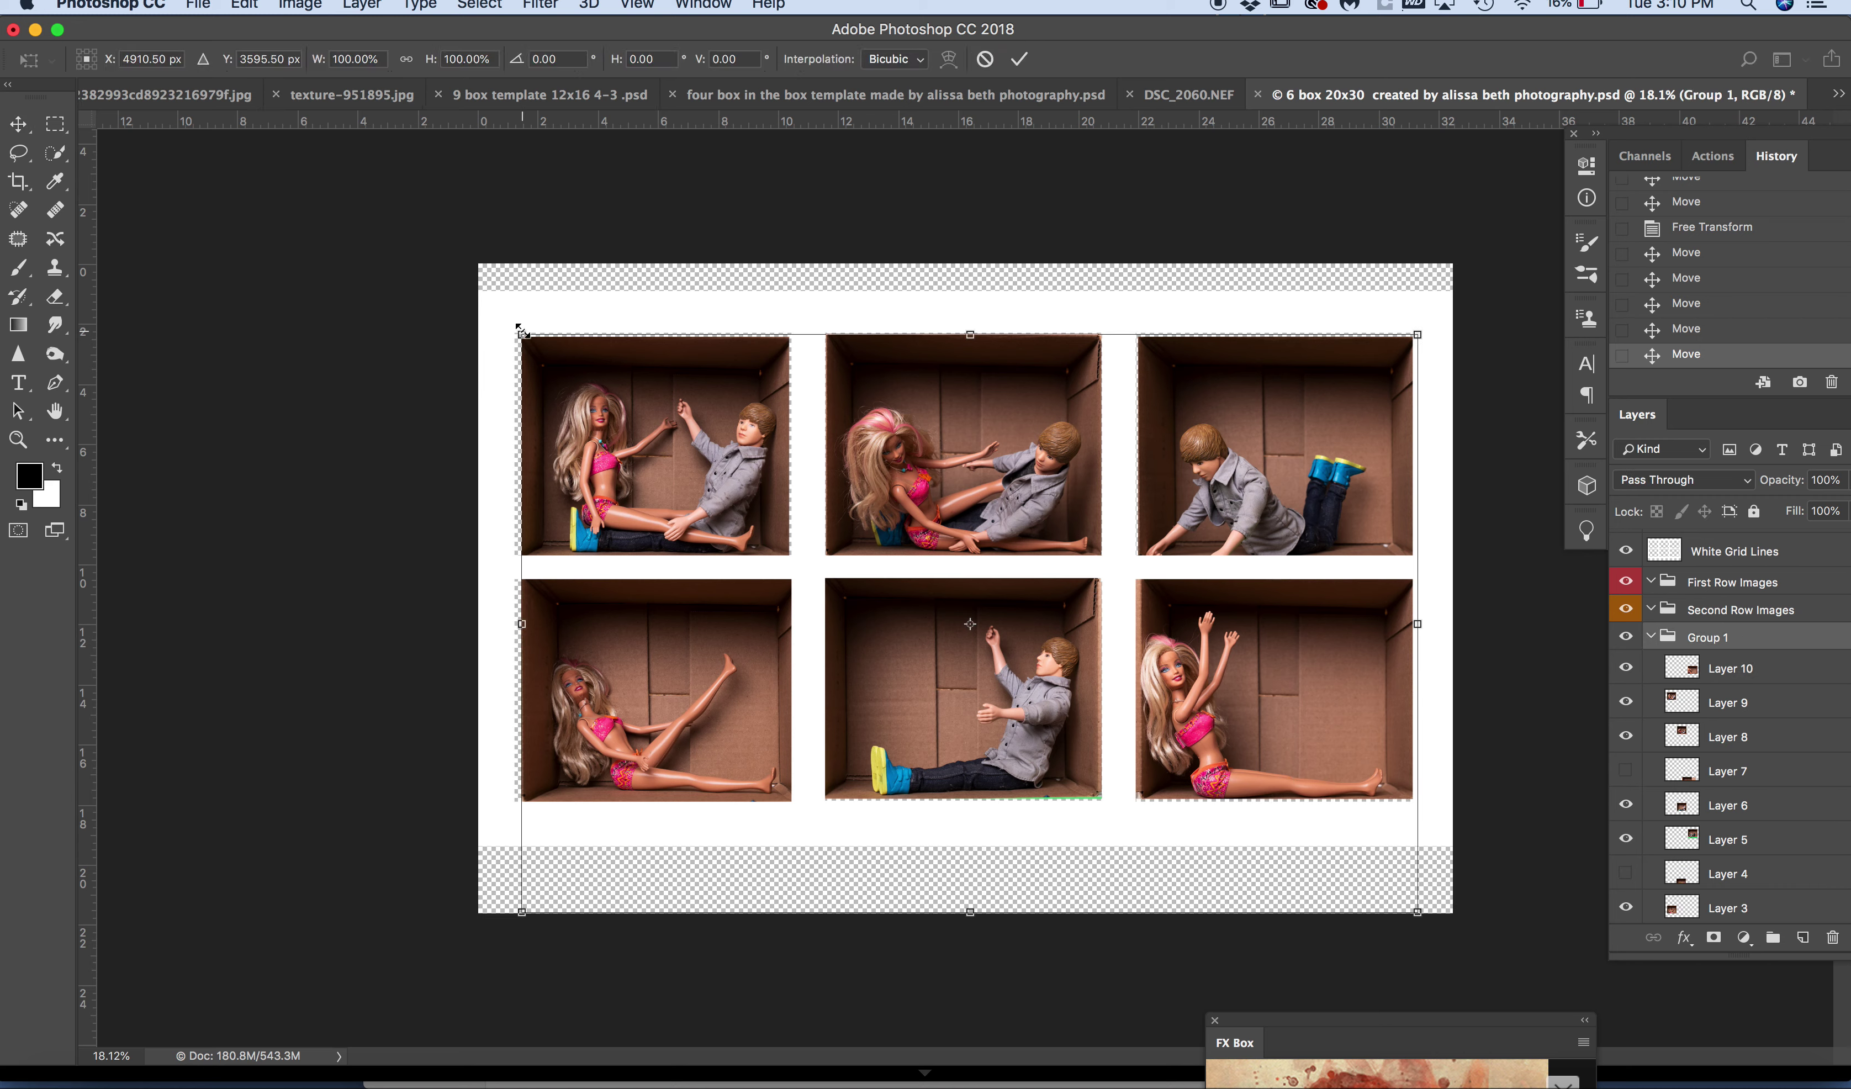
pyautogui.moveTo(521, 335); pyautogui.dragTo(515, 331)
pyautogui.moveTo(1417, 911); pyautogui.dragTo(1424, 915)
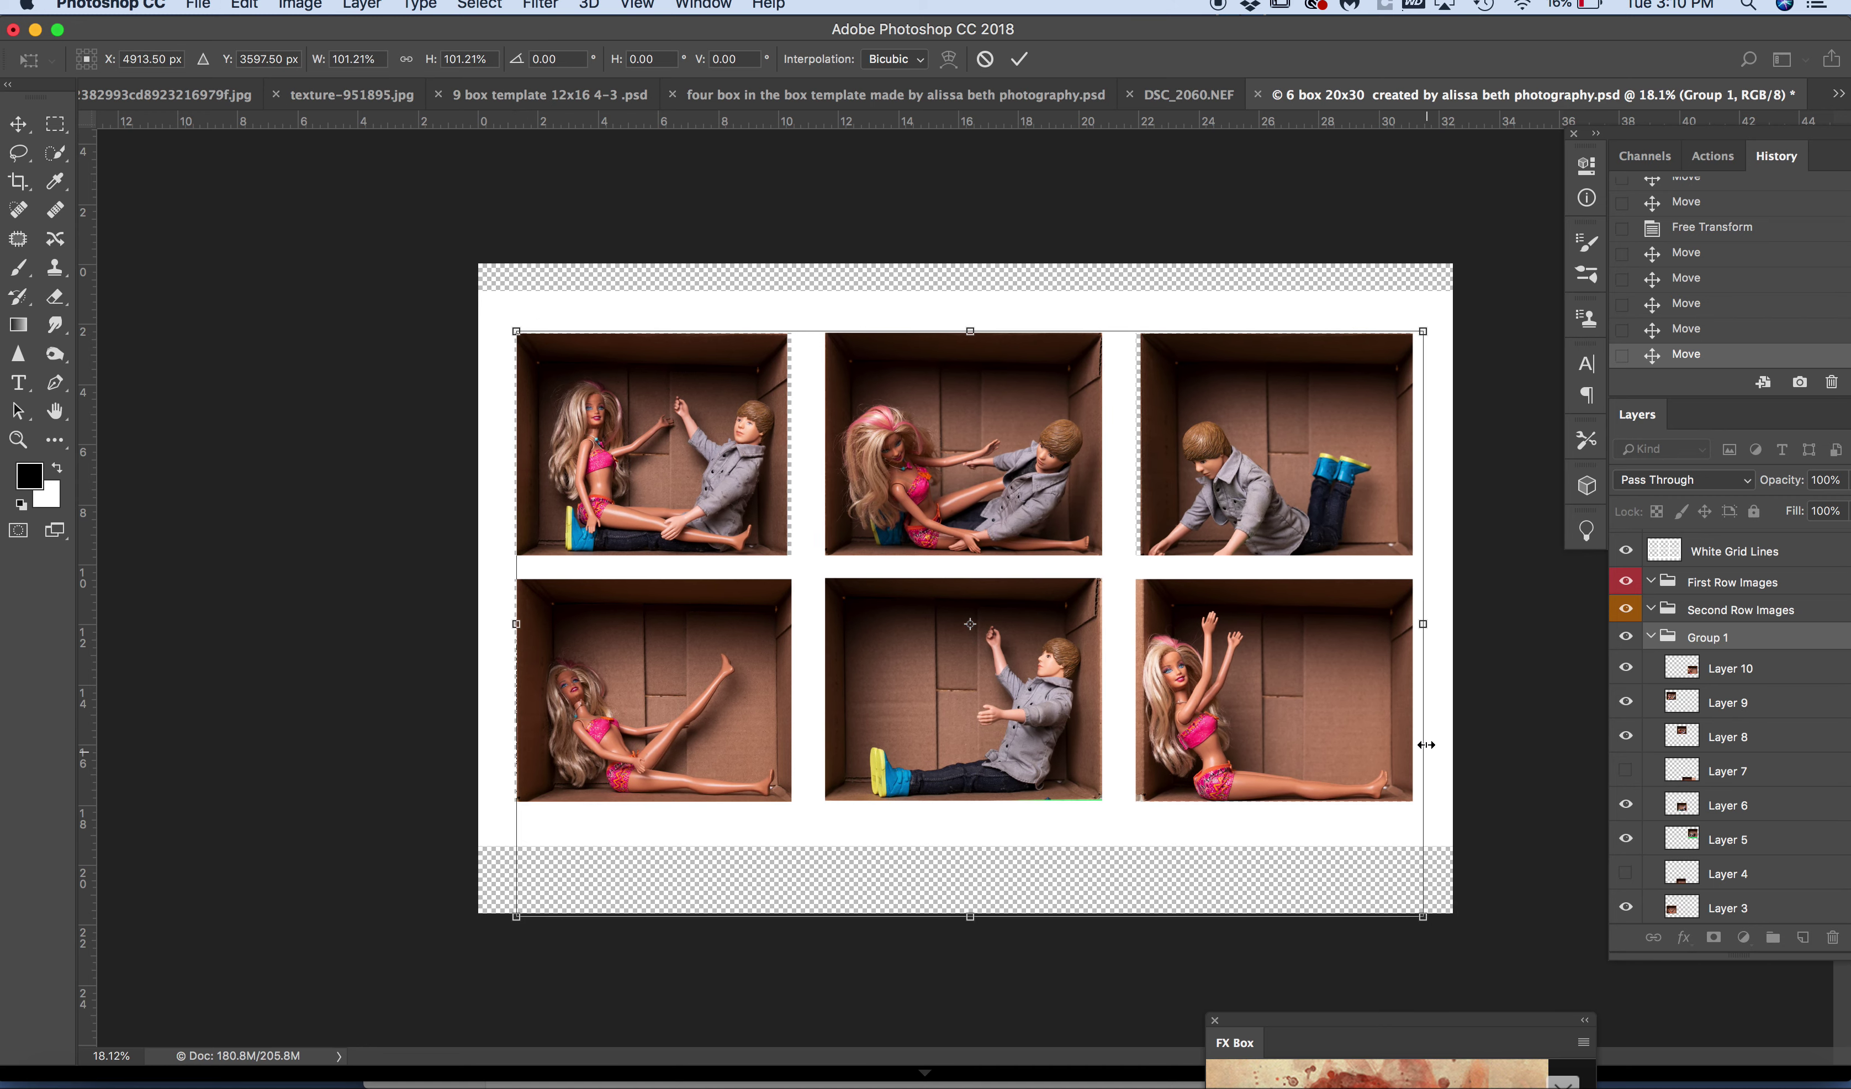
pyautogui.moveTo(1424, 625); pyautogui.dragTo(1424, 624)
pyautogui.moveTo(506, 631); pyautogui.dragTo(514, 627)
pyautogui.moveTo(512, 627); pyautogui.dragTo(509, 626)
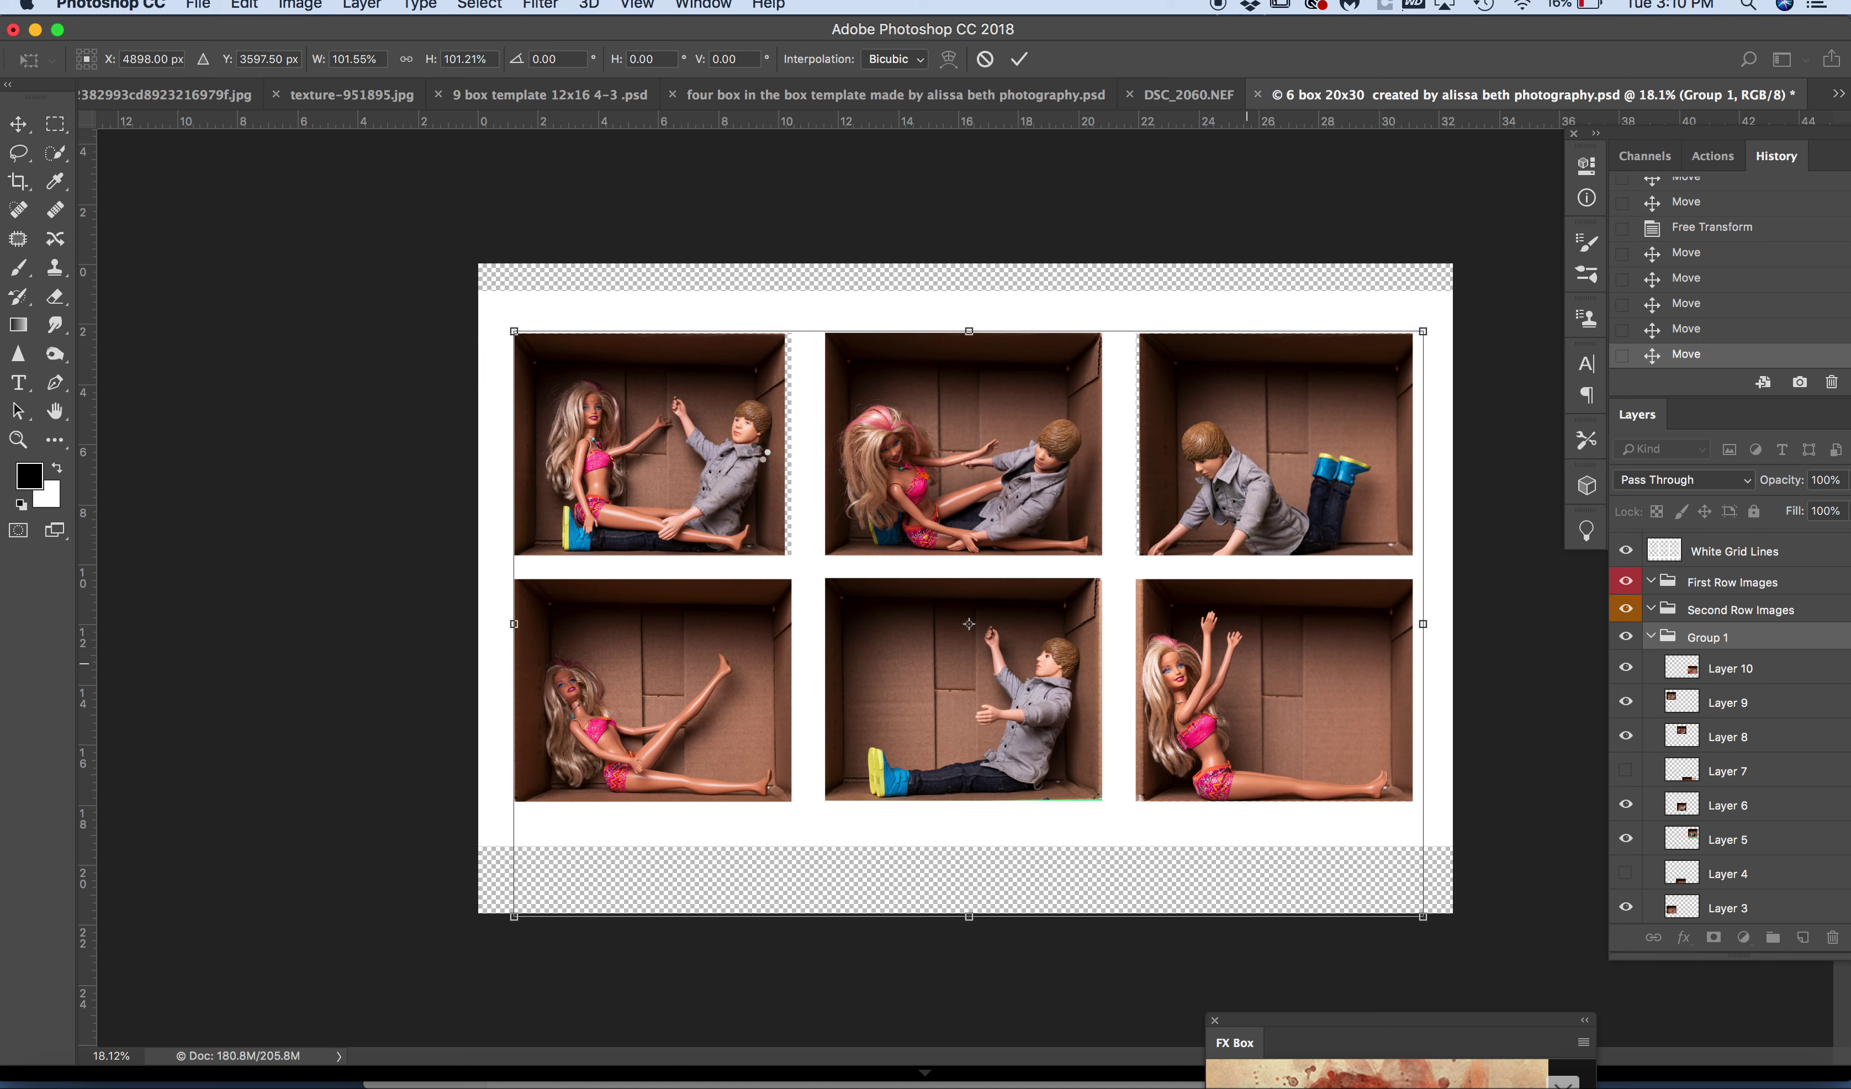
pyautogui.press('Return')
# - Widen the upper-left box (Layer 9) to at least about 102.4% so it fills its grid cell, and apply the transform
pyautogui.moveTo(717, 442); pyautogui.dragTo(716, 447)
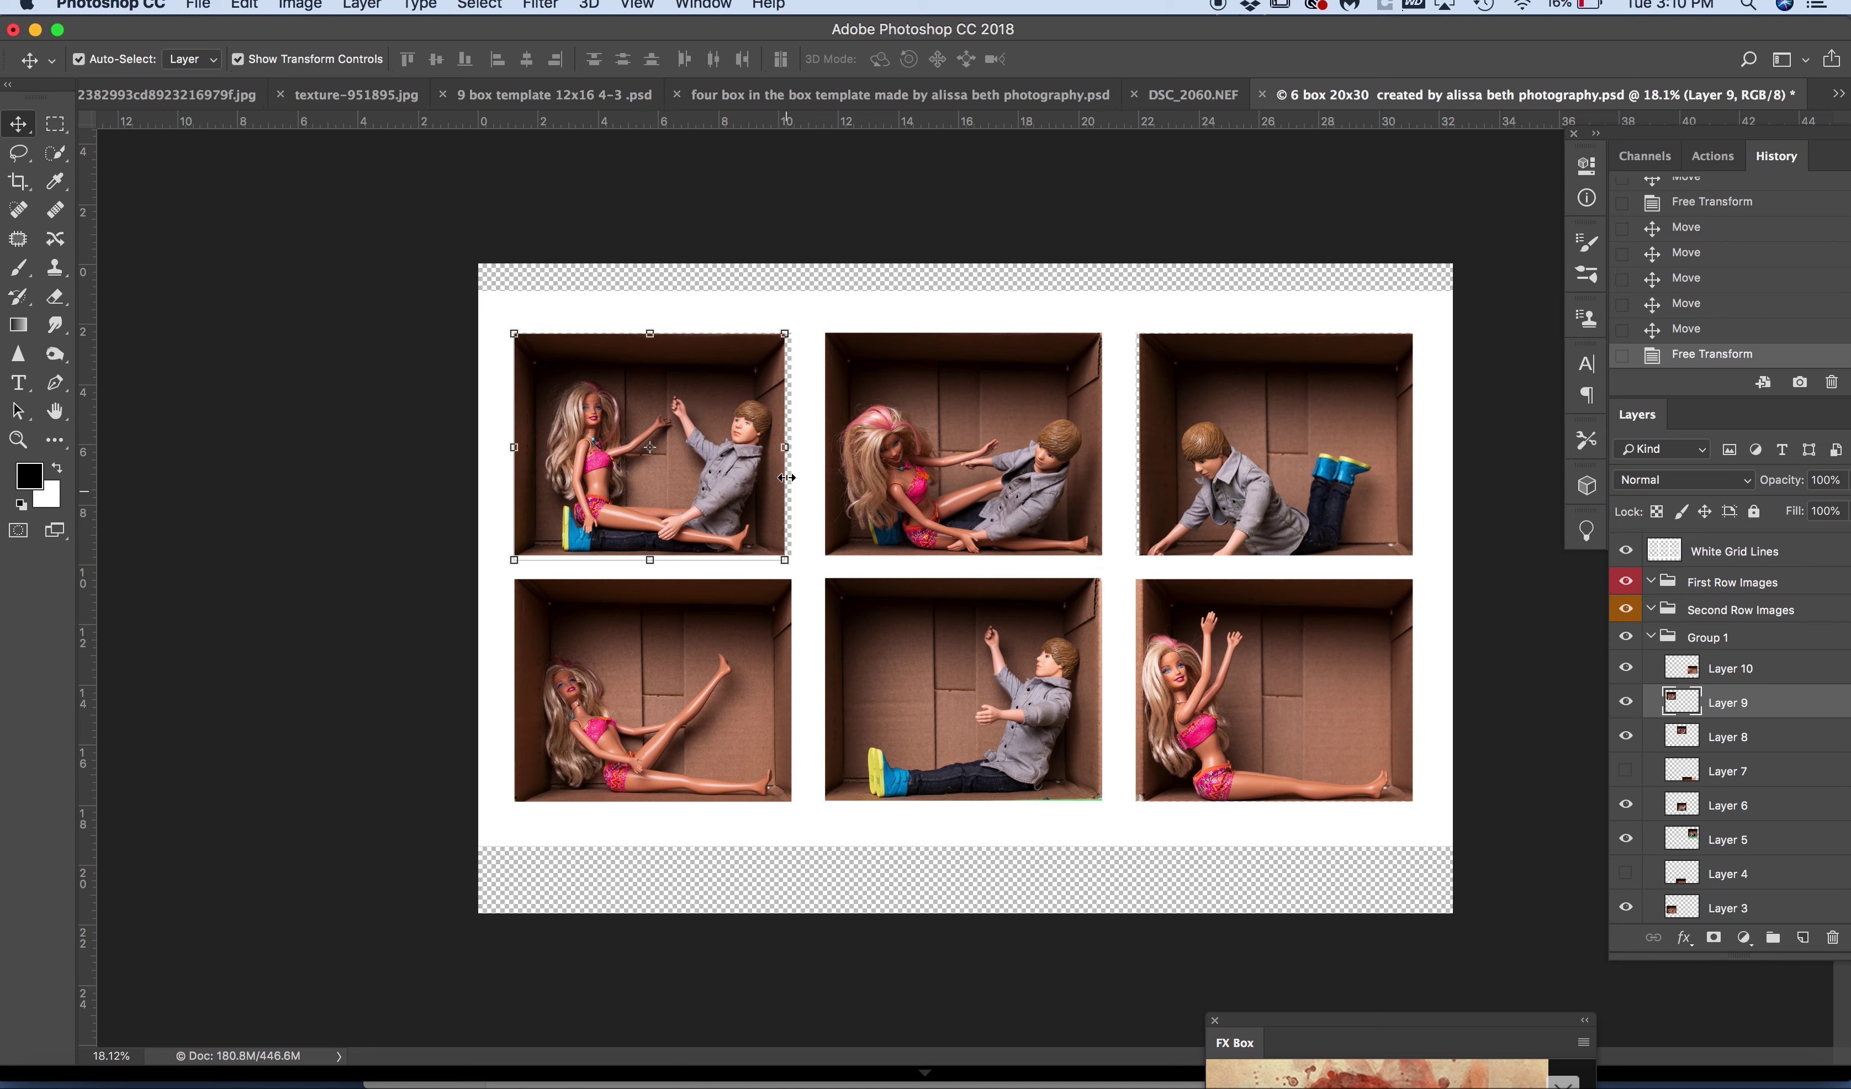
pyautogui.moveTo(785, 448); pyautogui.dragTo(788, 449)
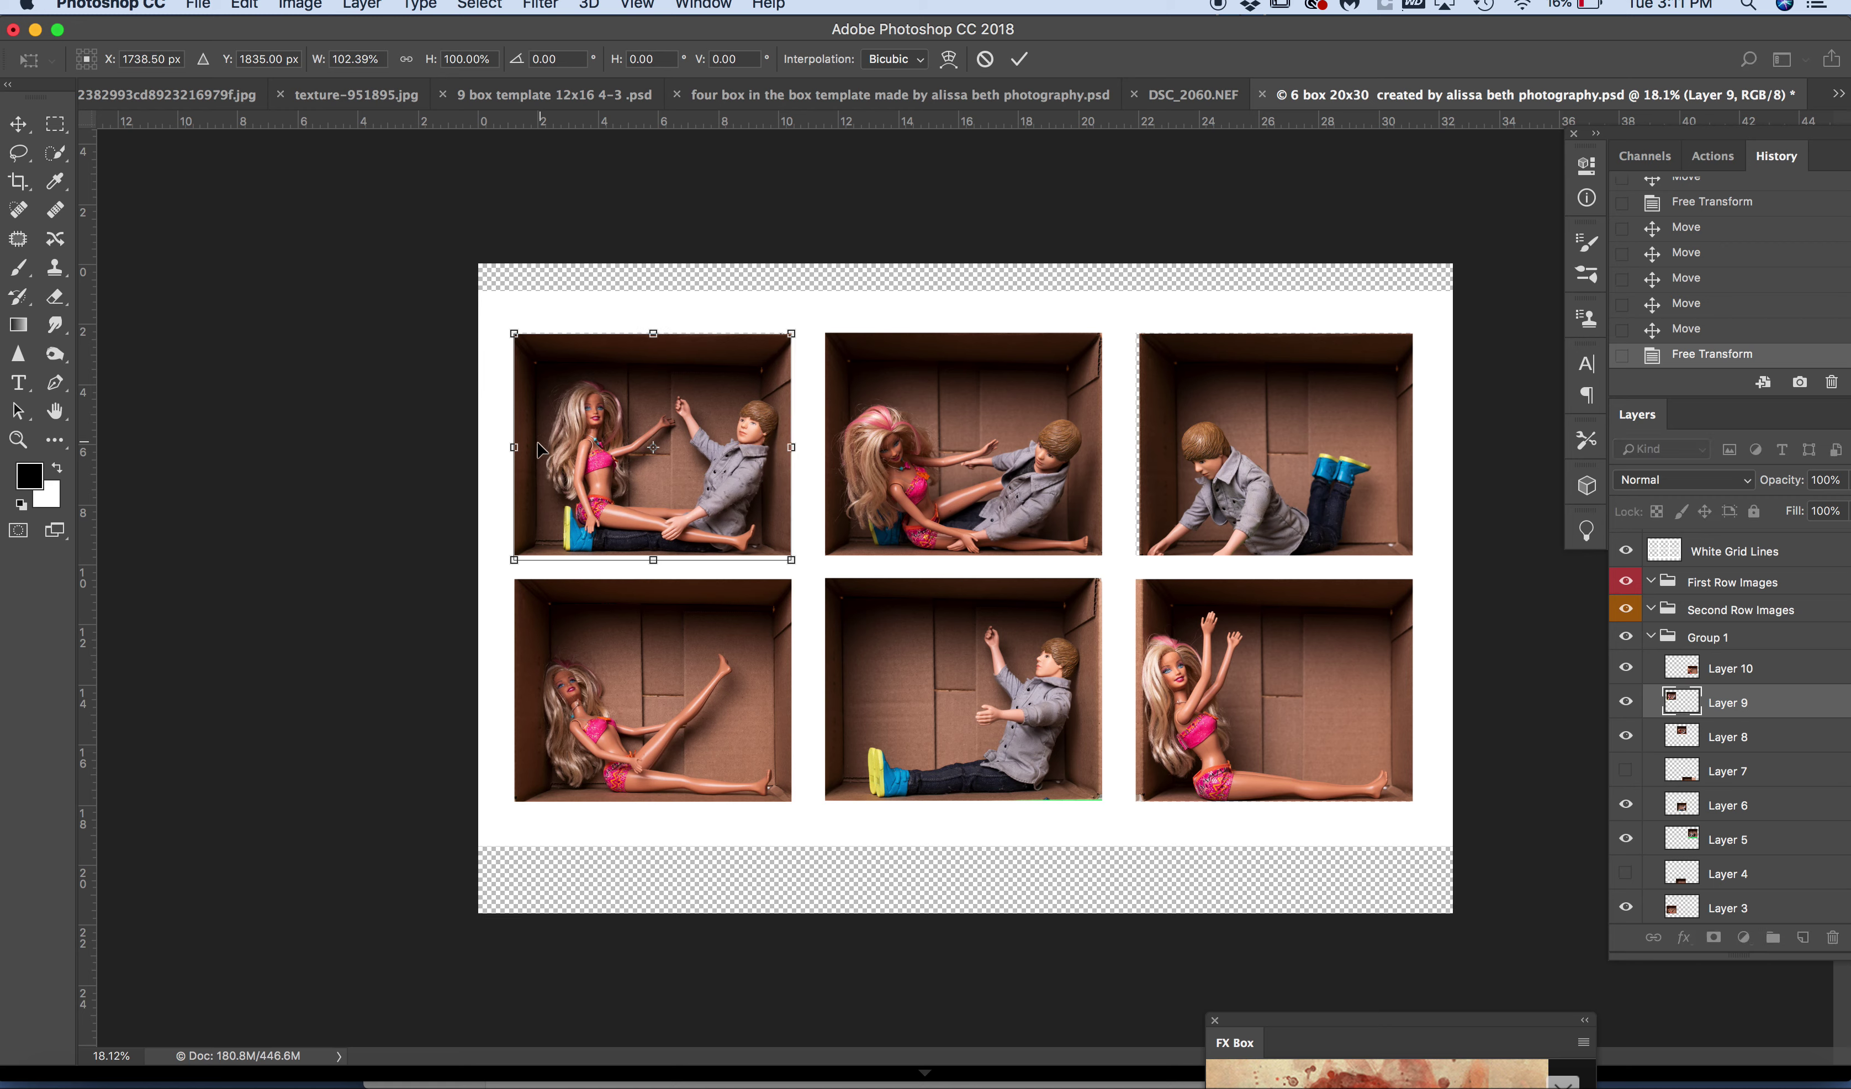
pyautogui.moveTo(512, 448); pyautogui.dragTo(508, 448)
pyautogui.click(1019, 58)
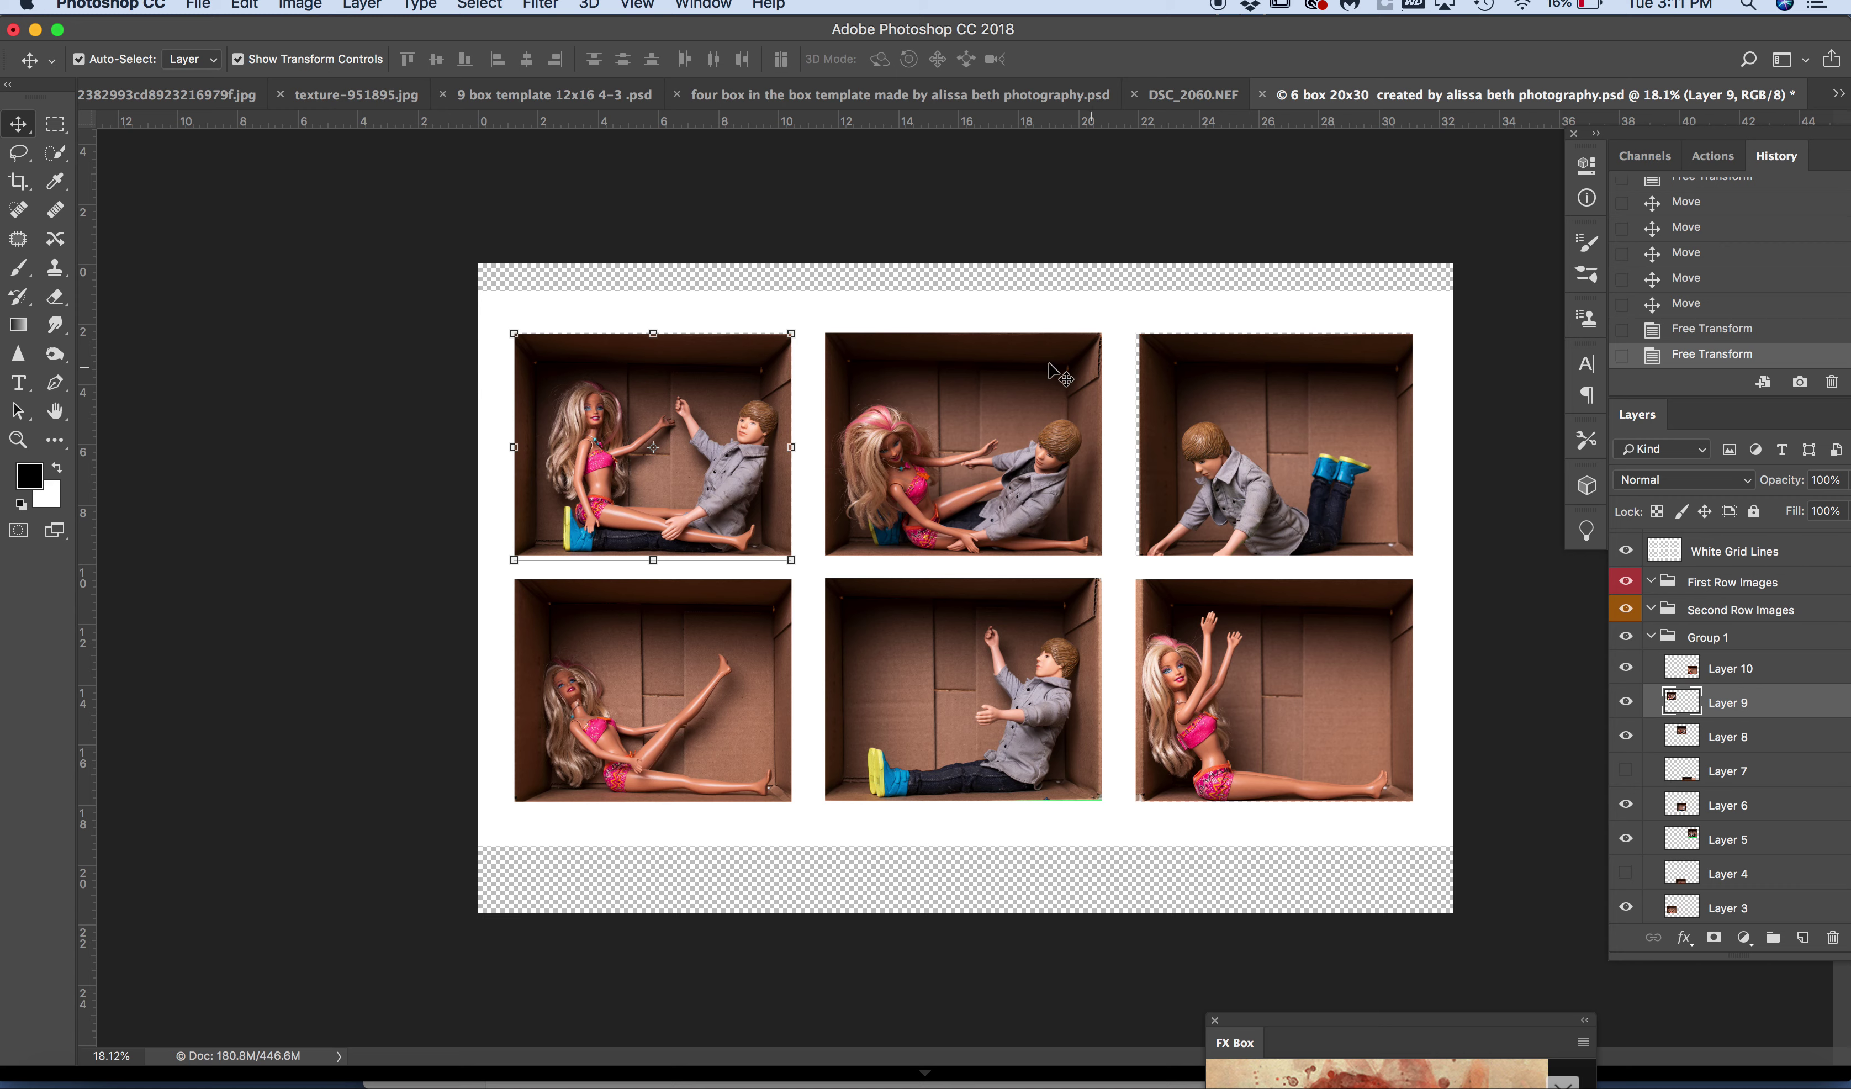
# - Widen the upper-right box (Layer 5) to about 102.1% and shift the lower-right box (Layer 10) slightly left in its cell
pyautogui.click(1242, 435)
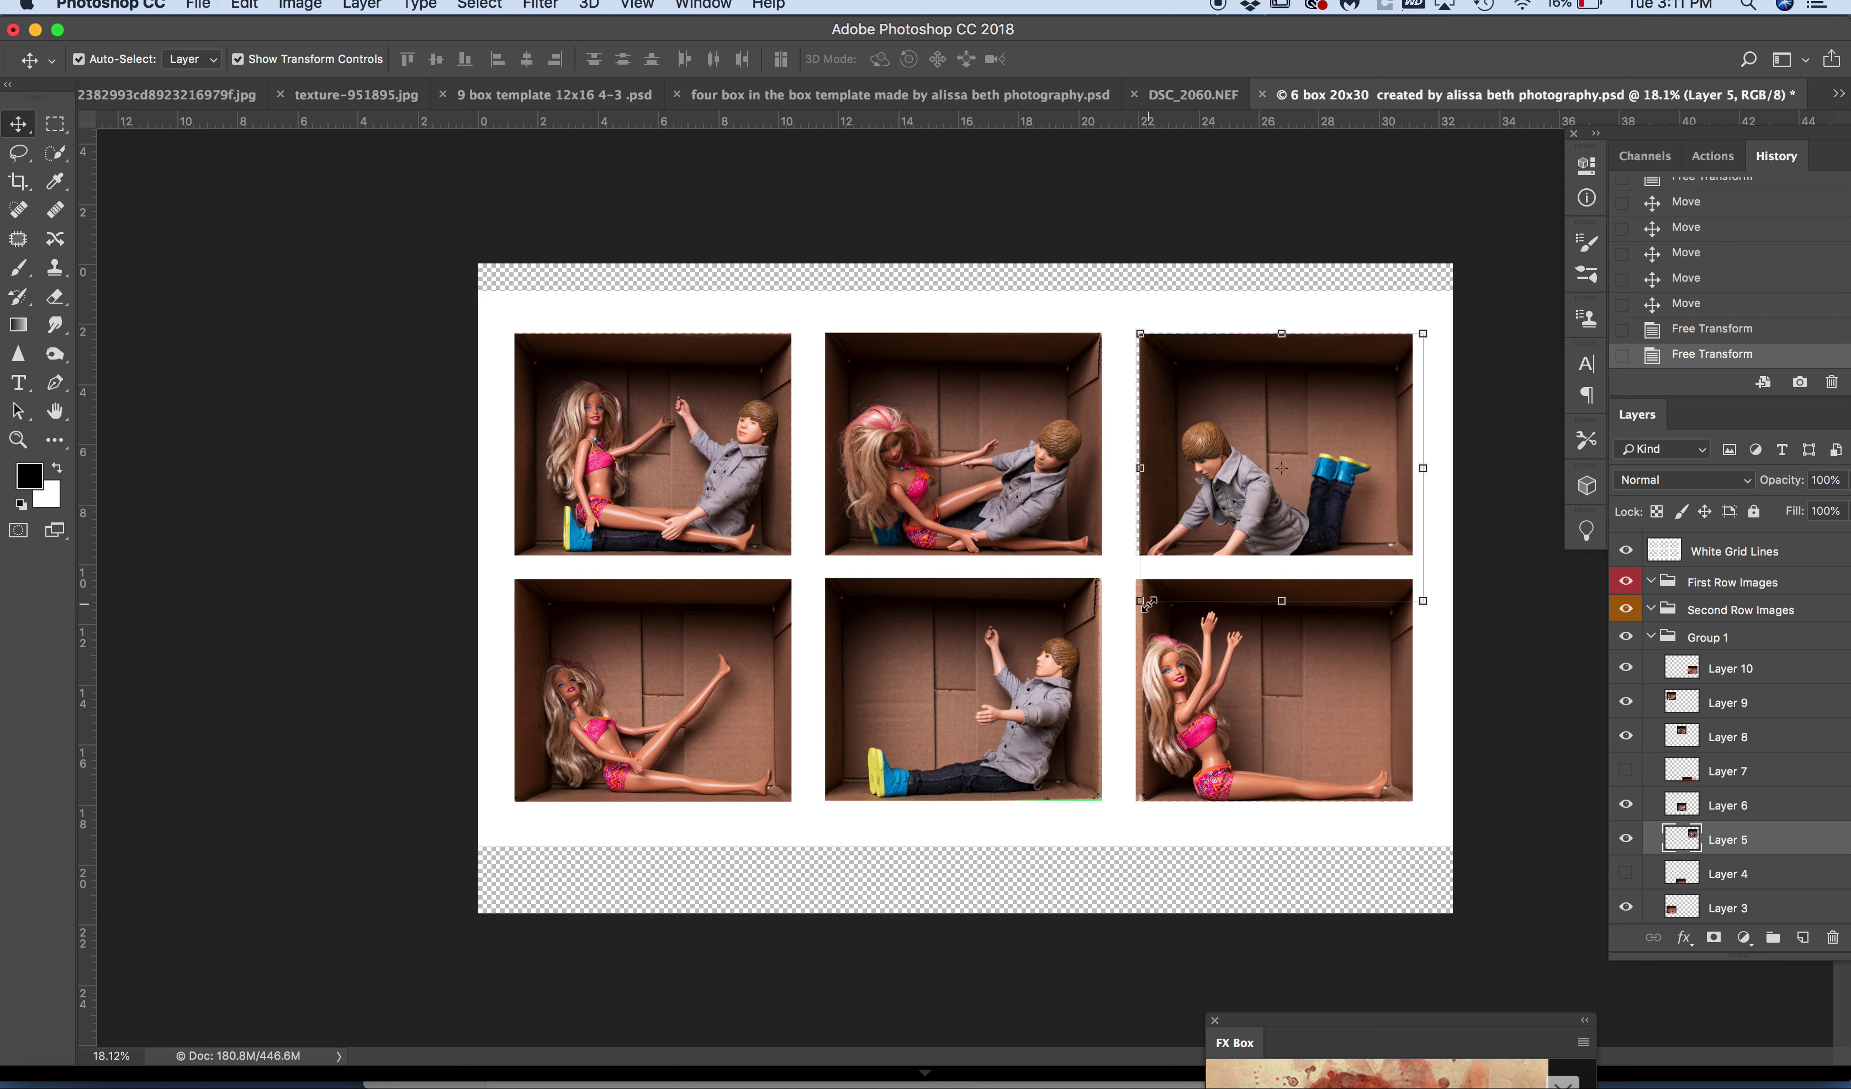
pyautogui.moveTo(1141, 465); pyautogui.dragTo(1133, 465)
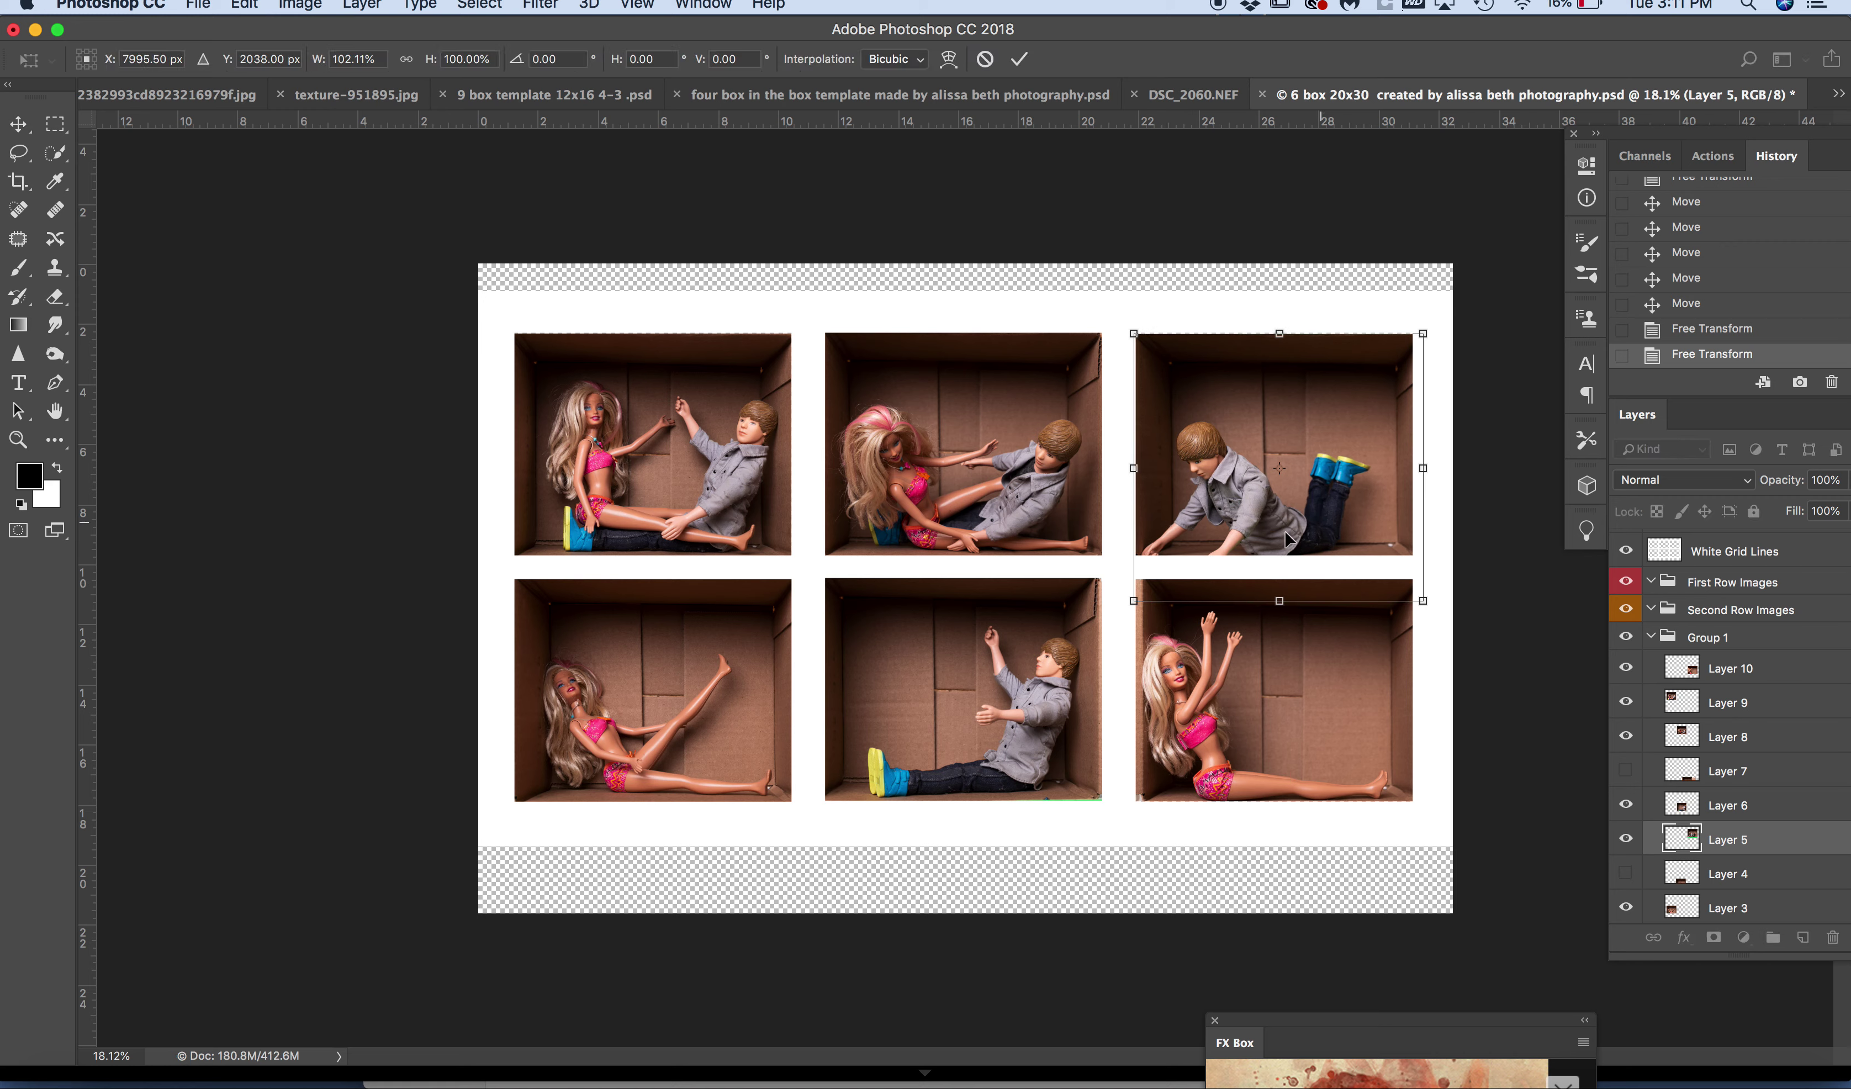
pyautogui.click(1023, 59)
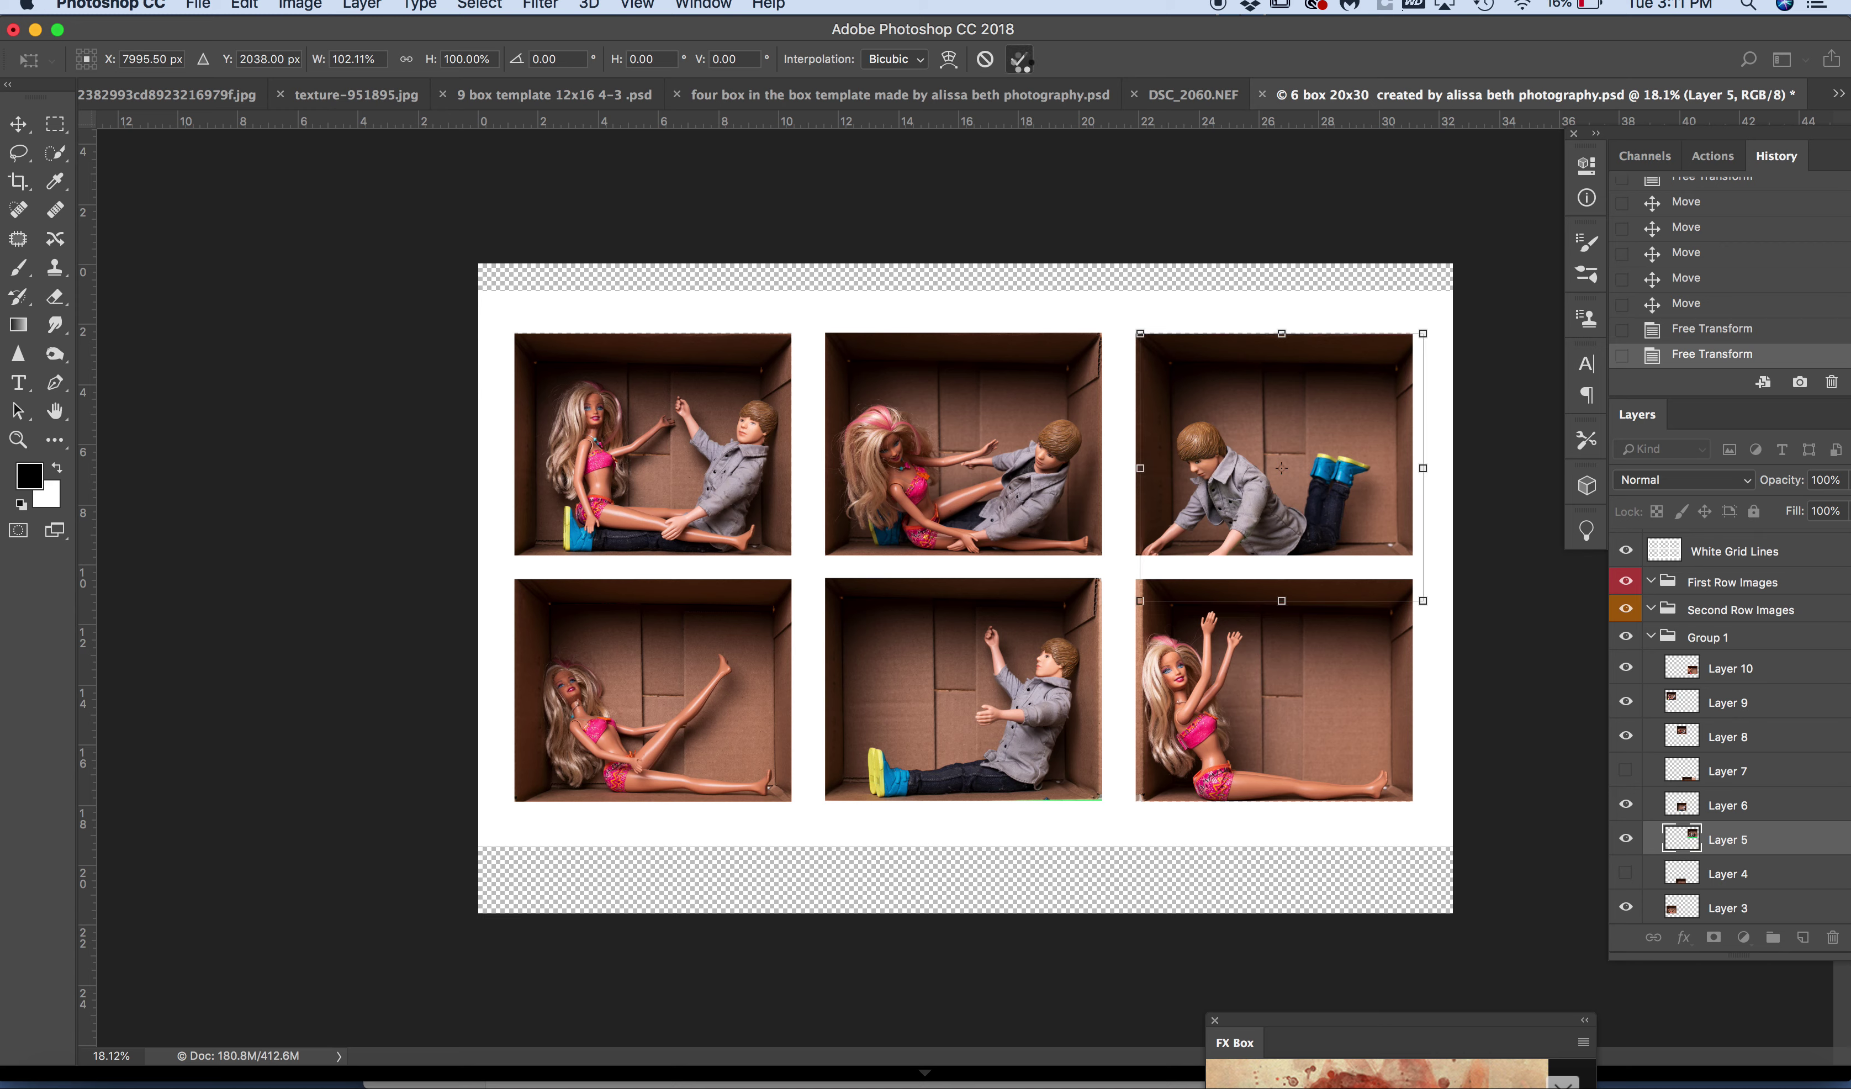
pyautogui.click(1235, 665)
pyautogui.moveTo(1232, 665); pyautogui.dragTo(1227, 665)
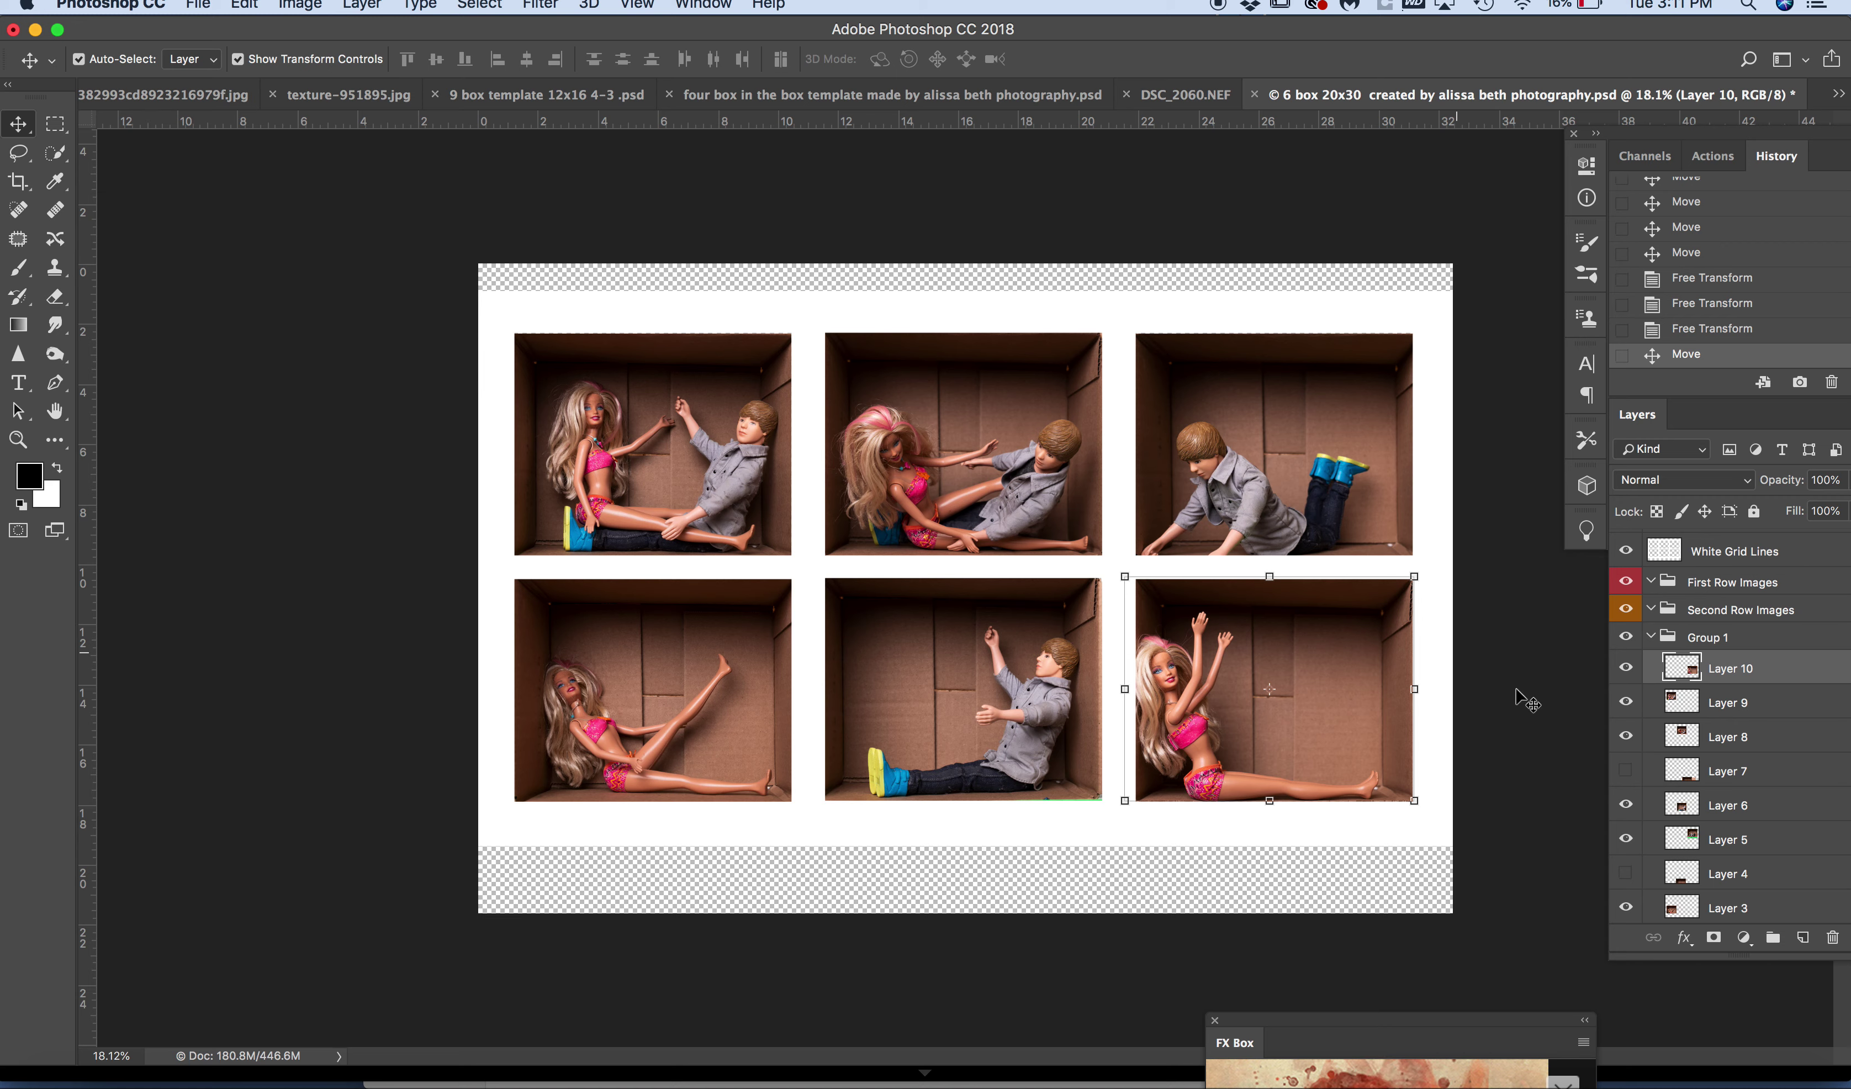
# - Select all layers from White Grid Lines down to Layer 2 and move them down to centre the grid vertically on the canvas
pyautogui.click(1669, 557)
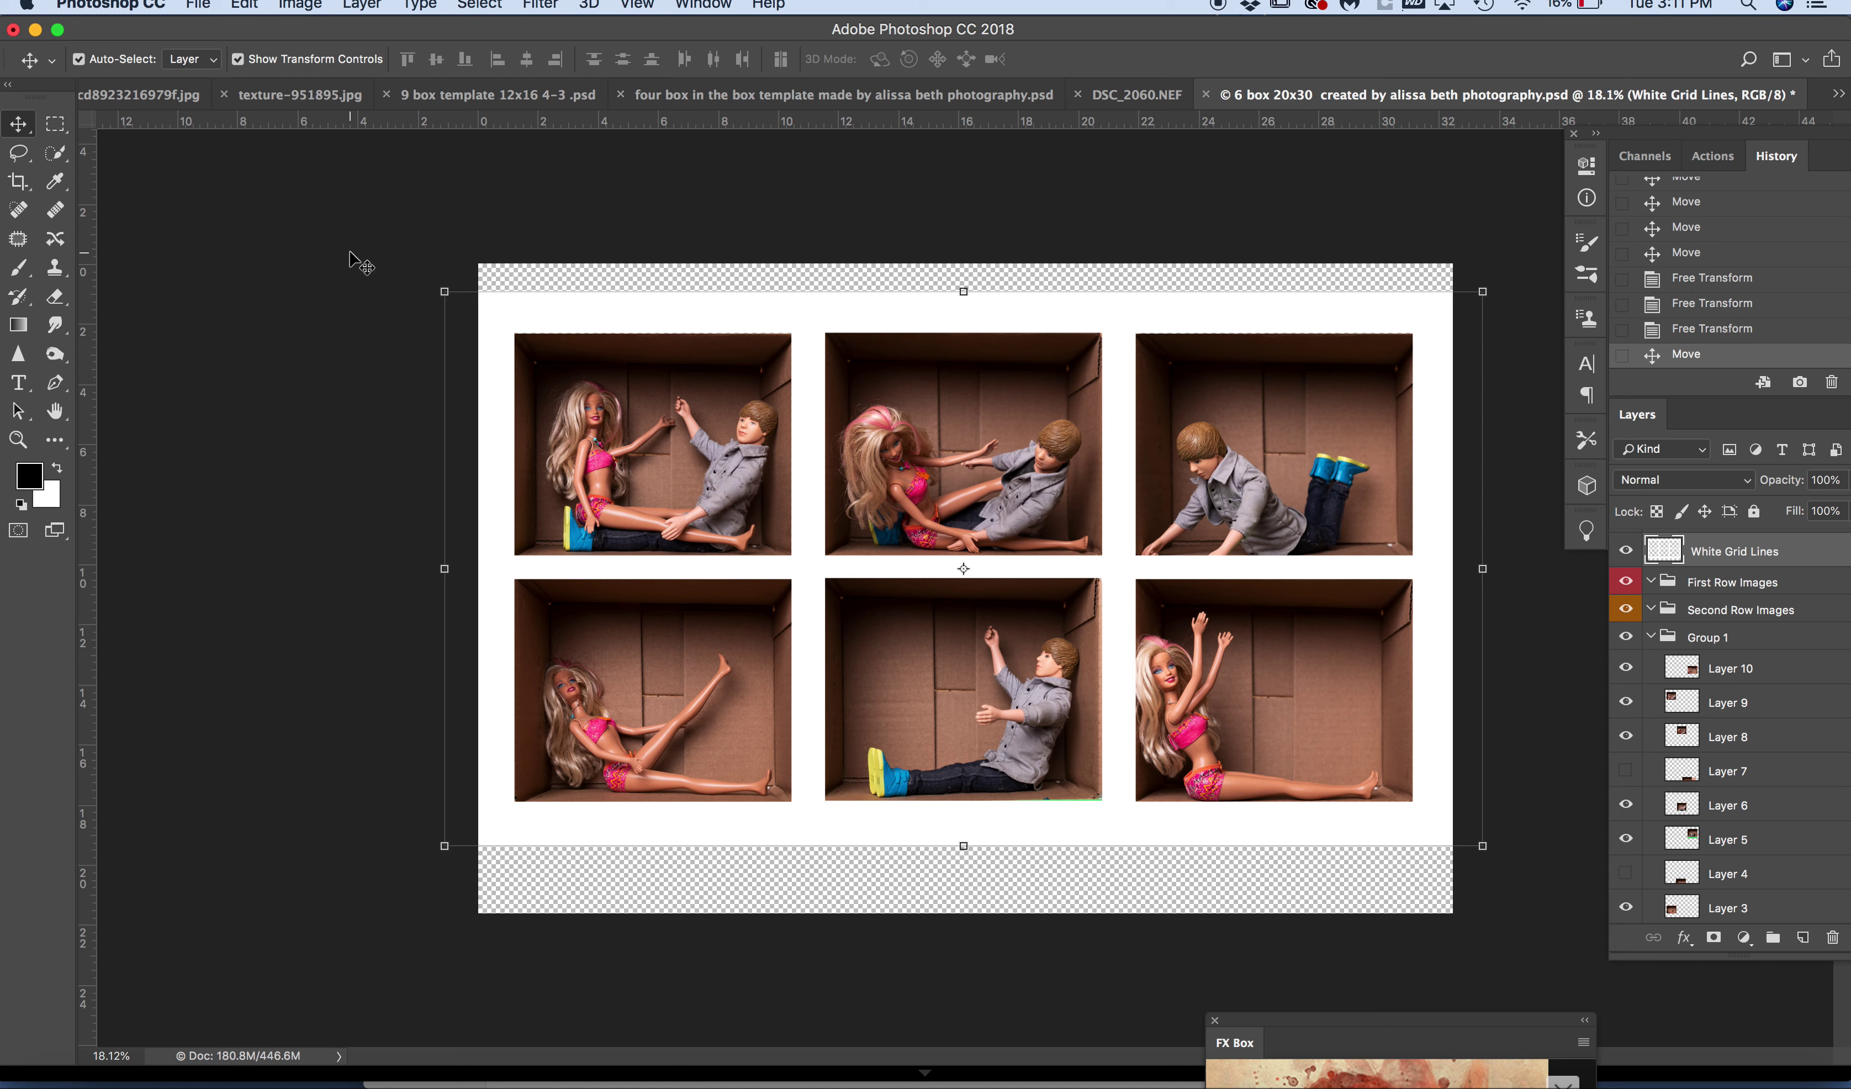
pyautogui.click(22, 182)
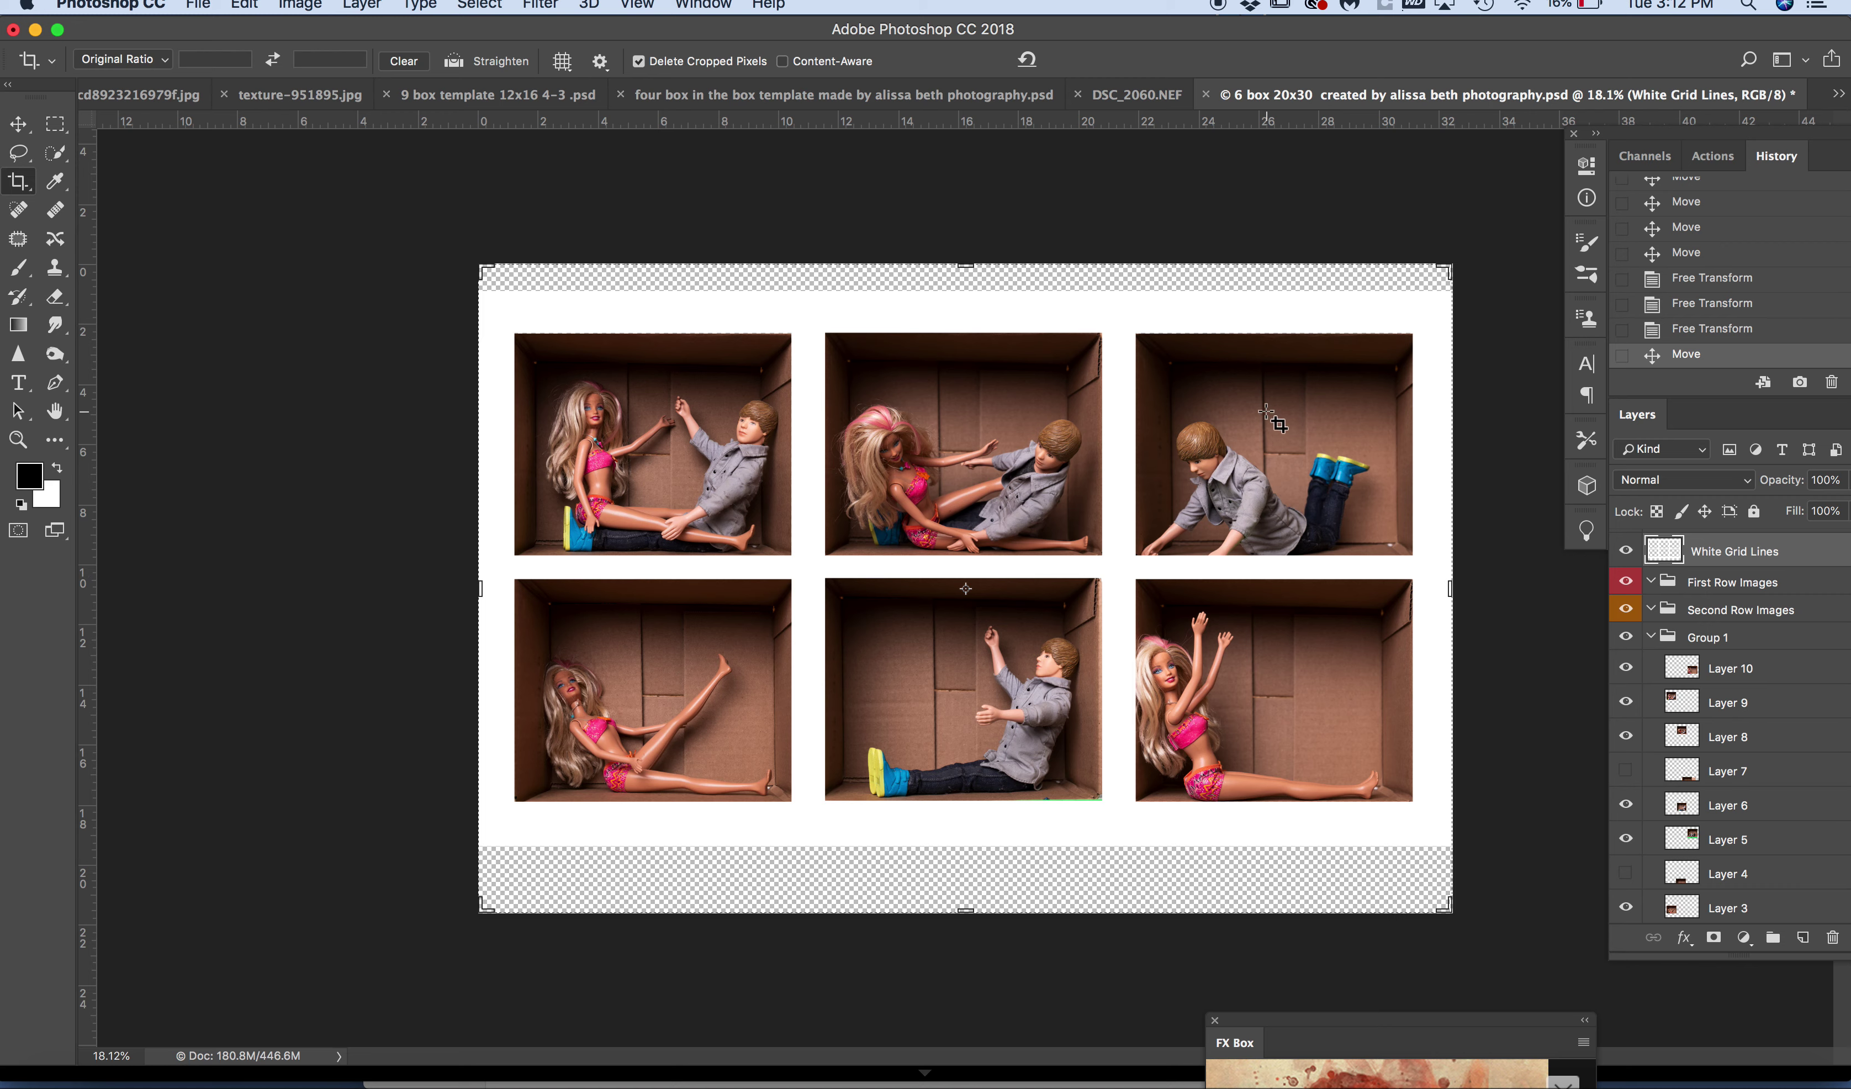
pyautogui.click(17, 123)
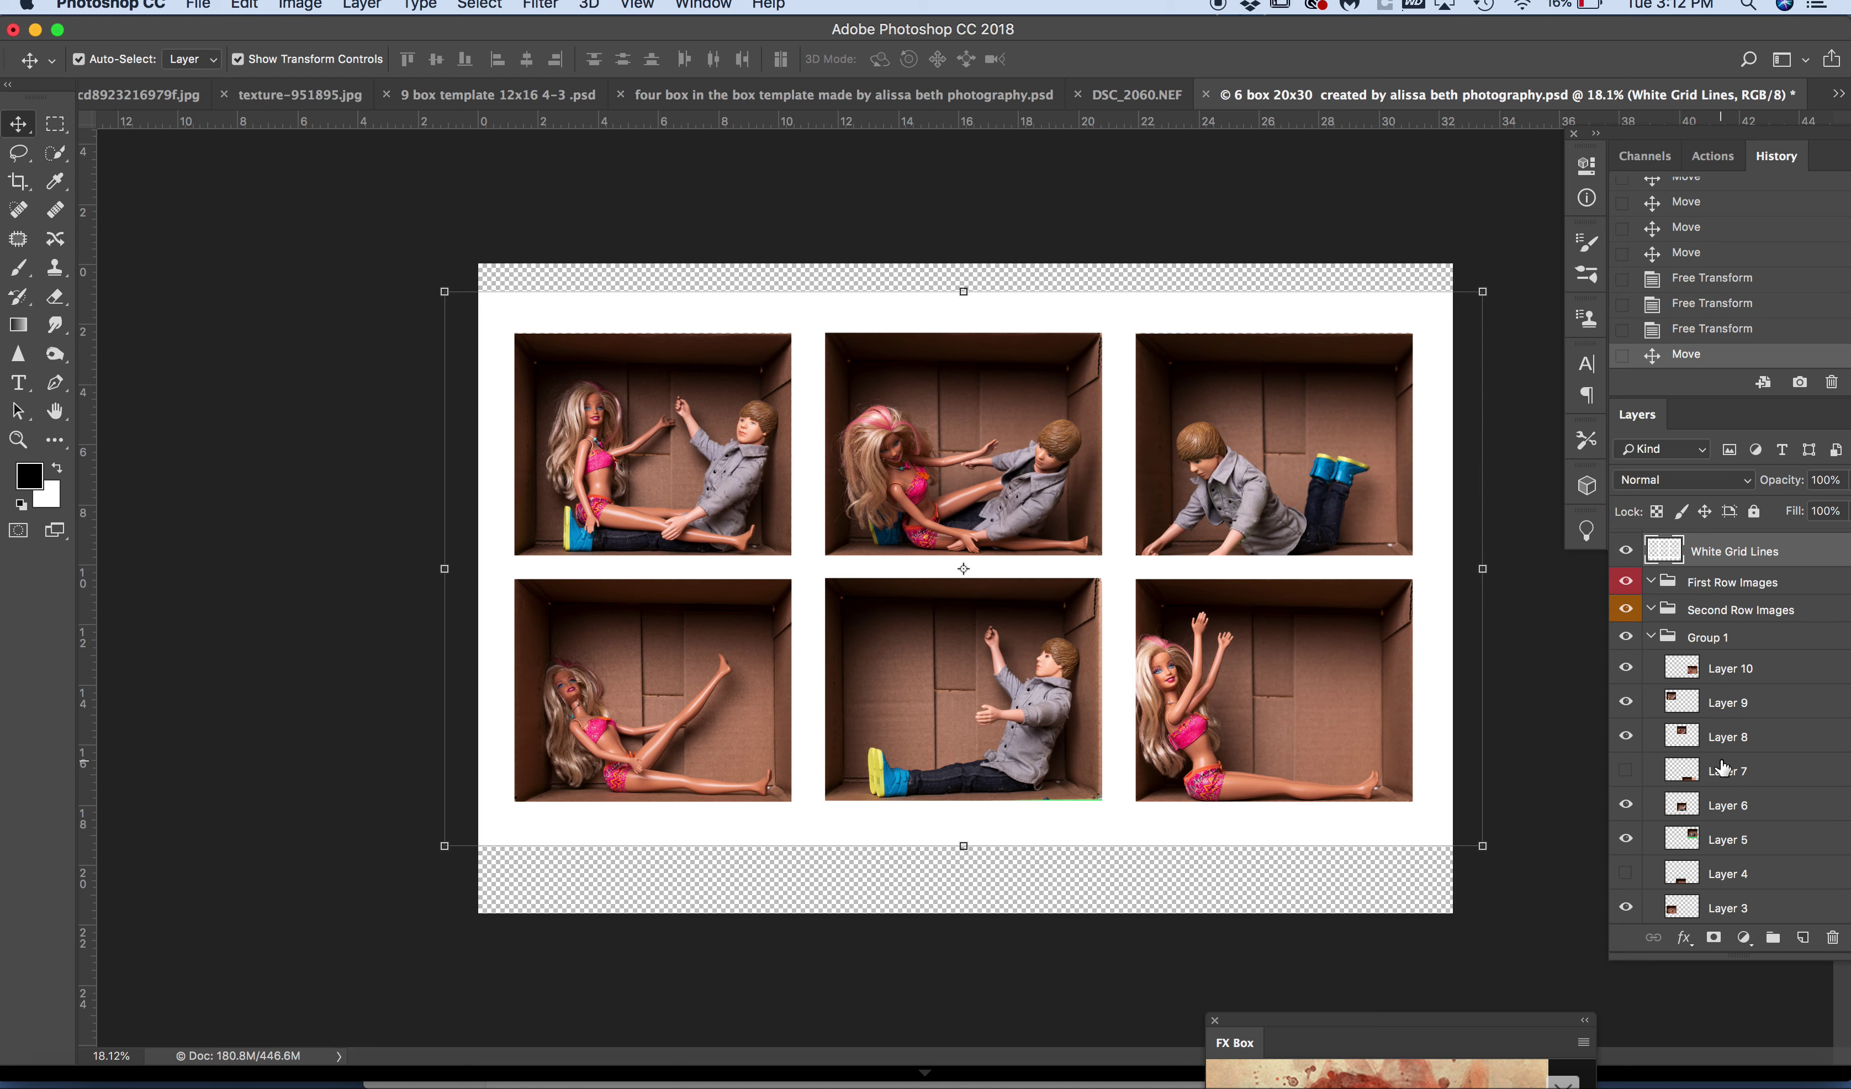
pyautogui.scroll(-1, 1722, 769)
pyautogui.keyDown('shift'); pyautogui.click(1712, 905); pyautogui.keyUp('shift')
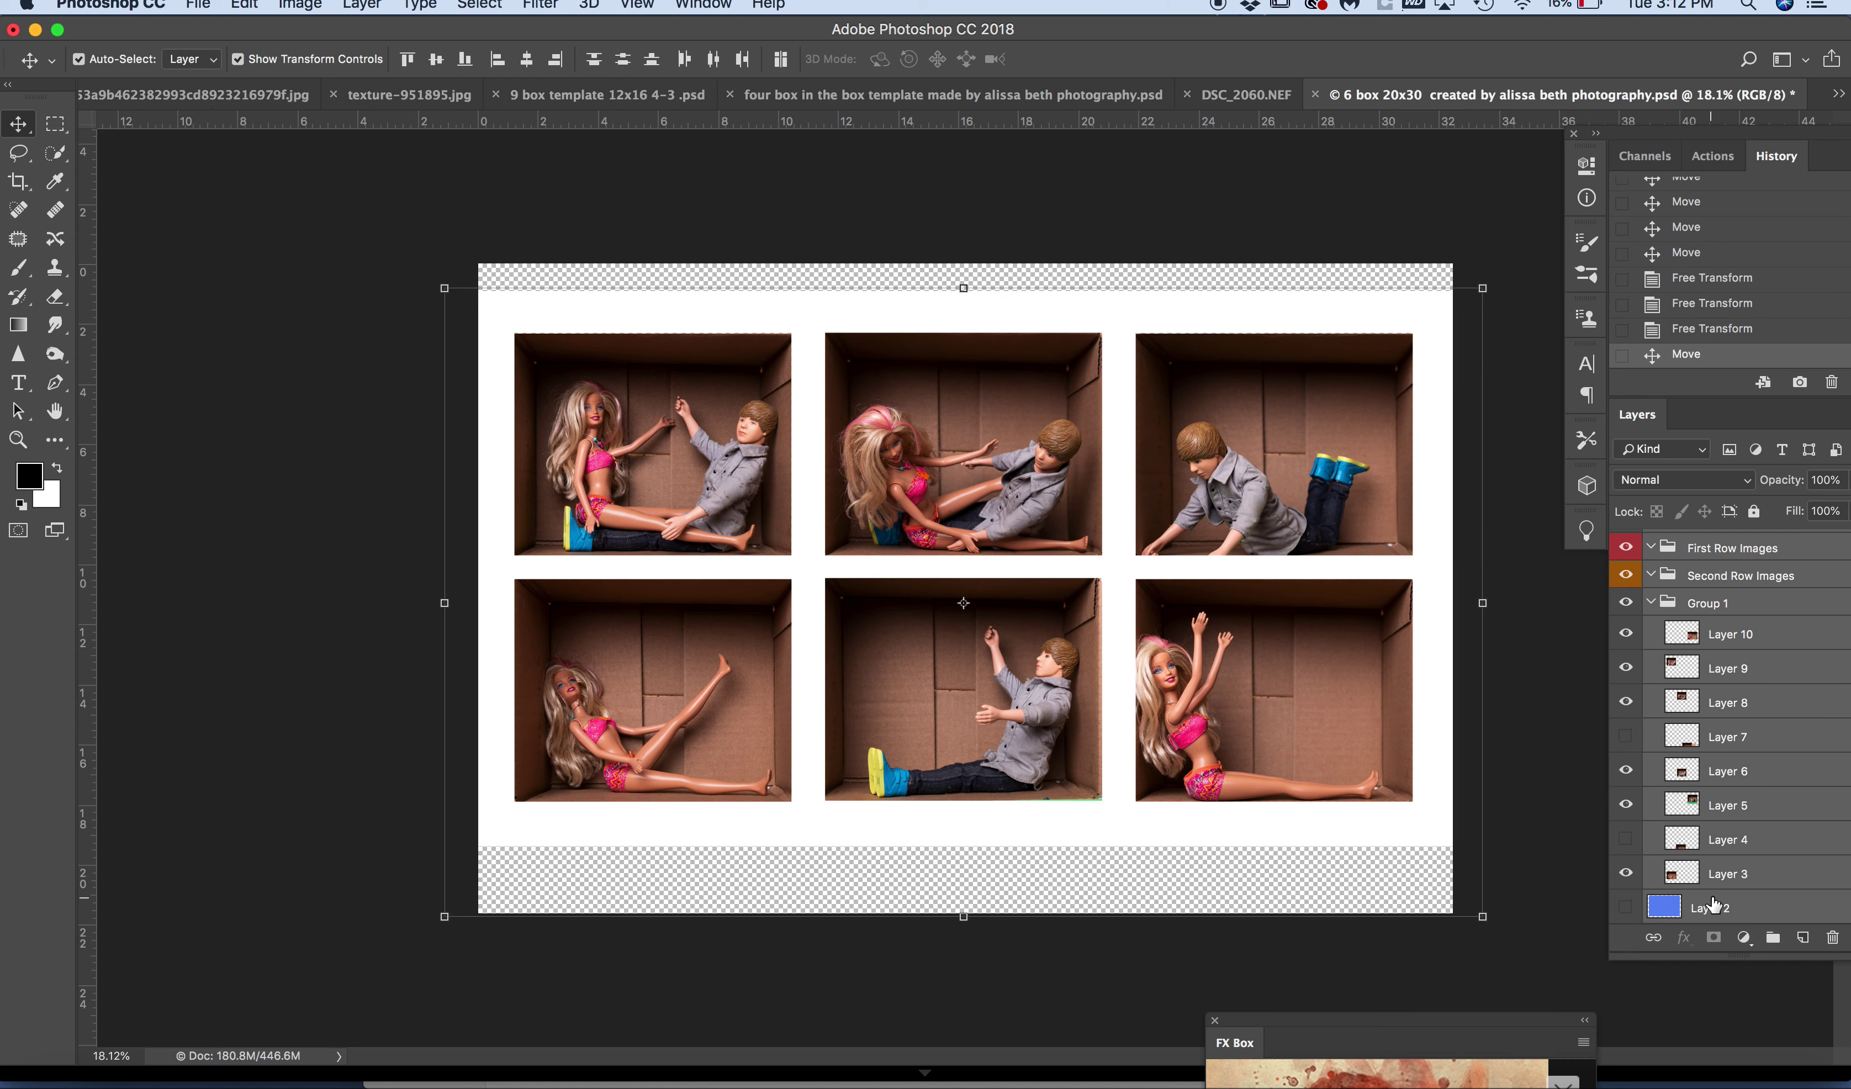
pyautogui.moveTo(964, 304); pyautogui.dragTo(965, 327)
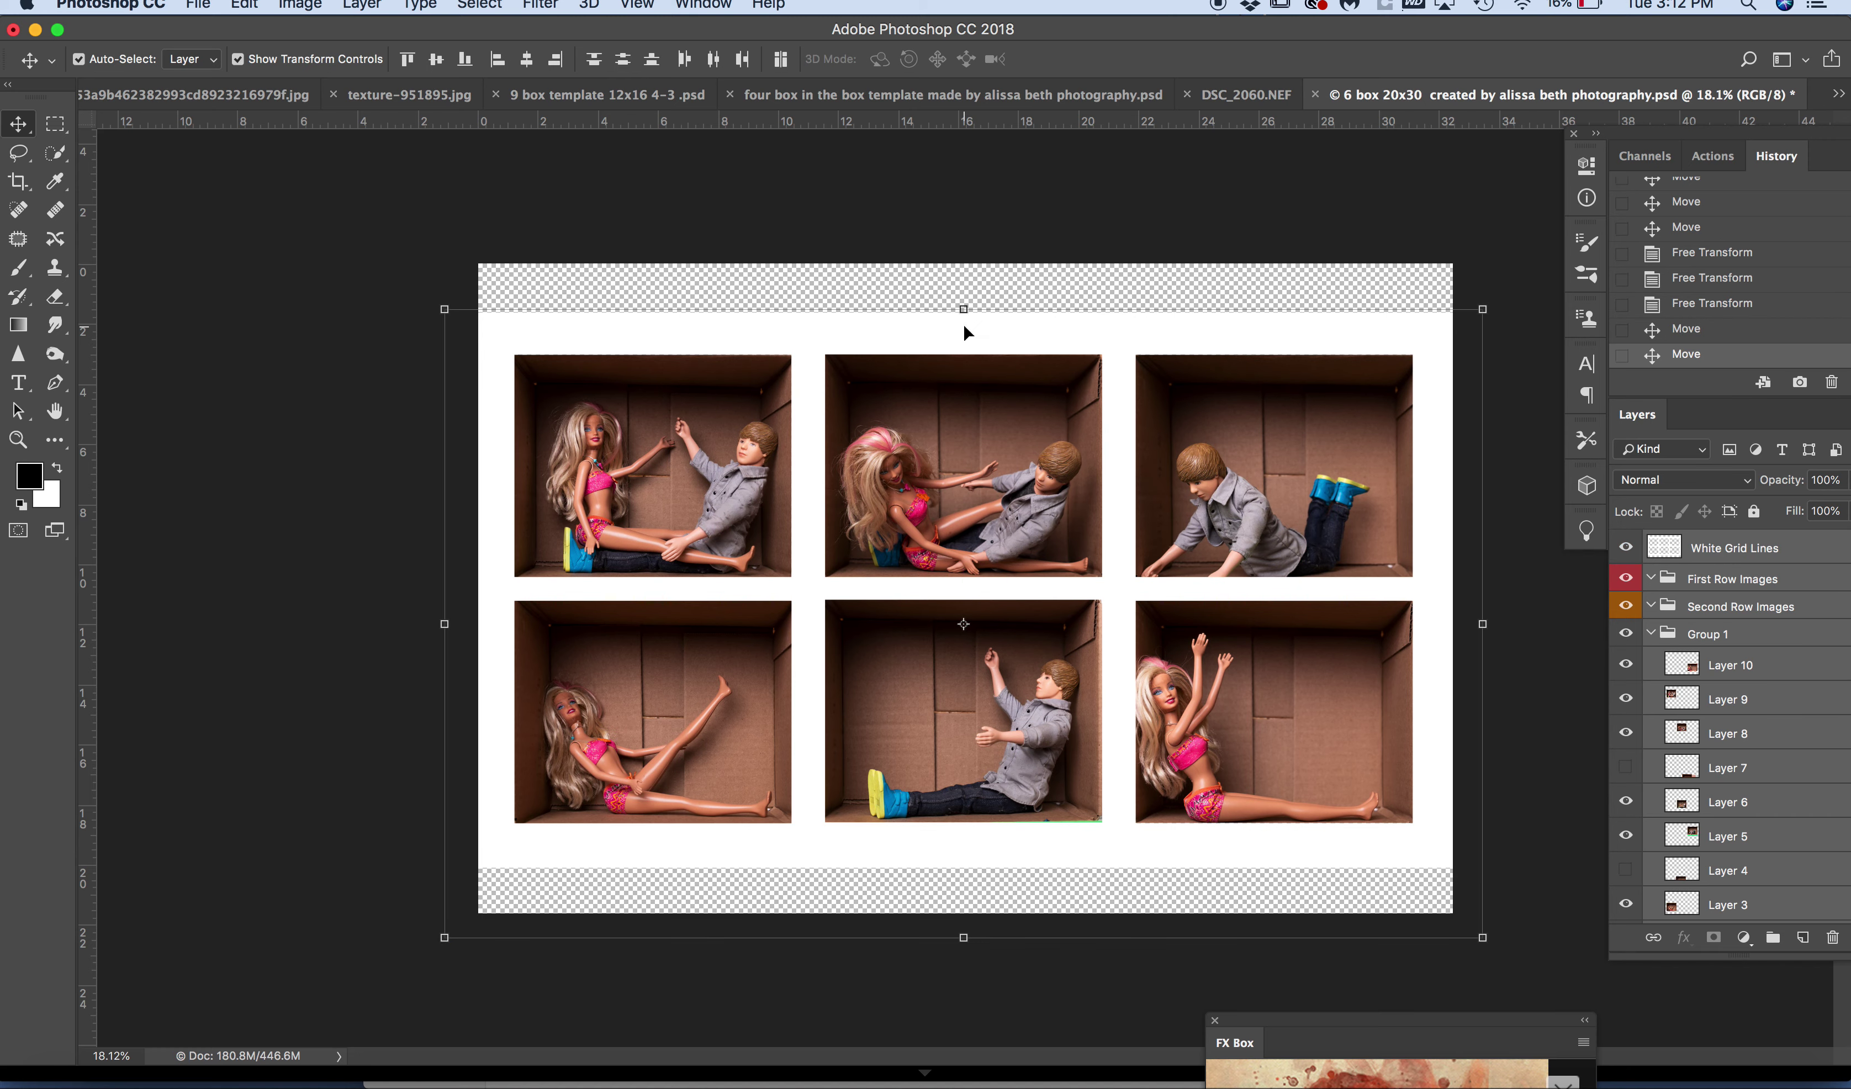
pyautogui.click(964, 327)
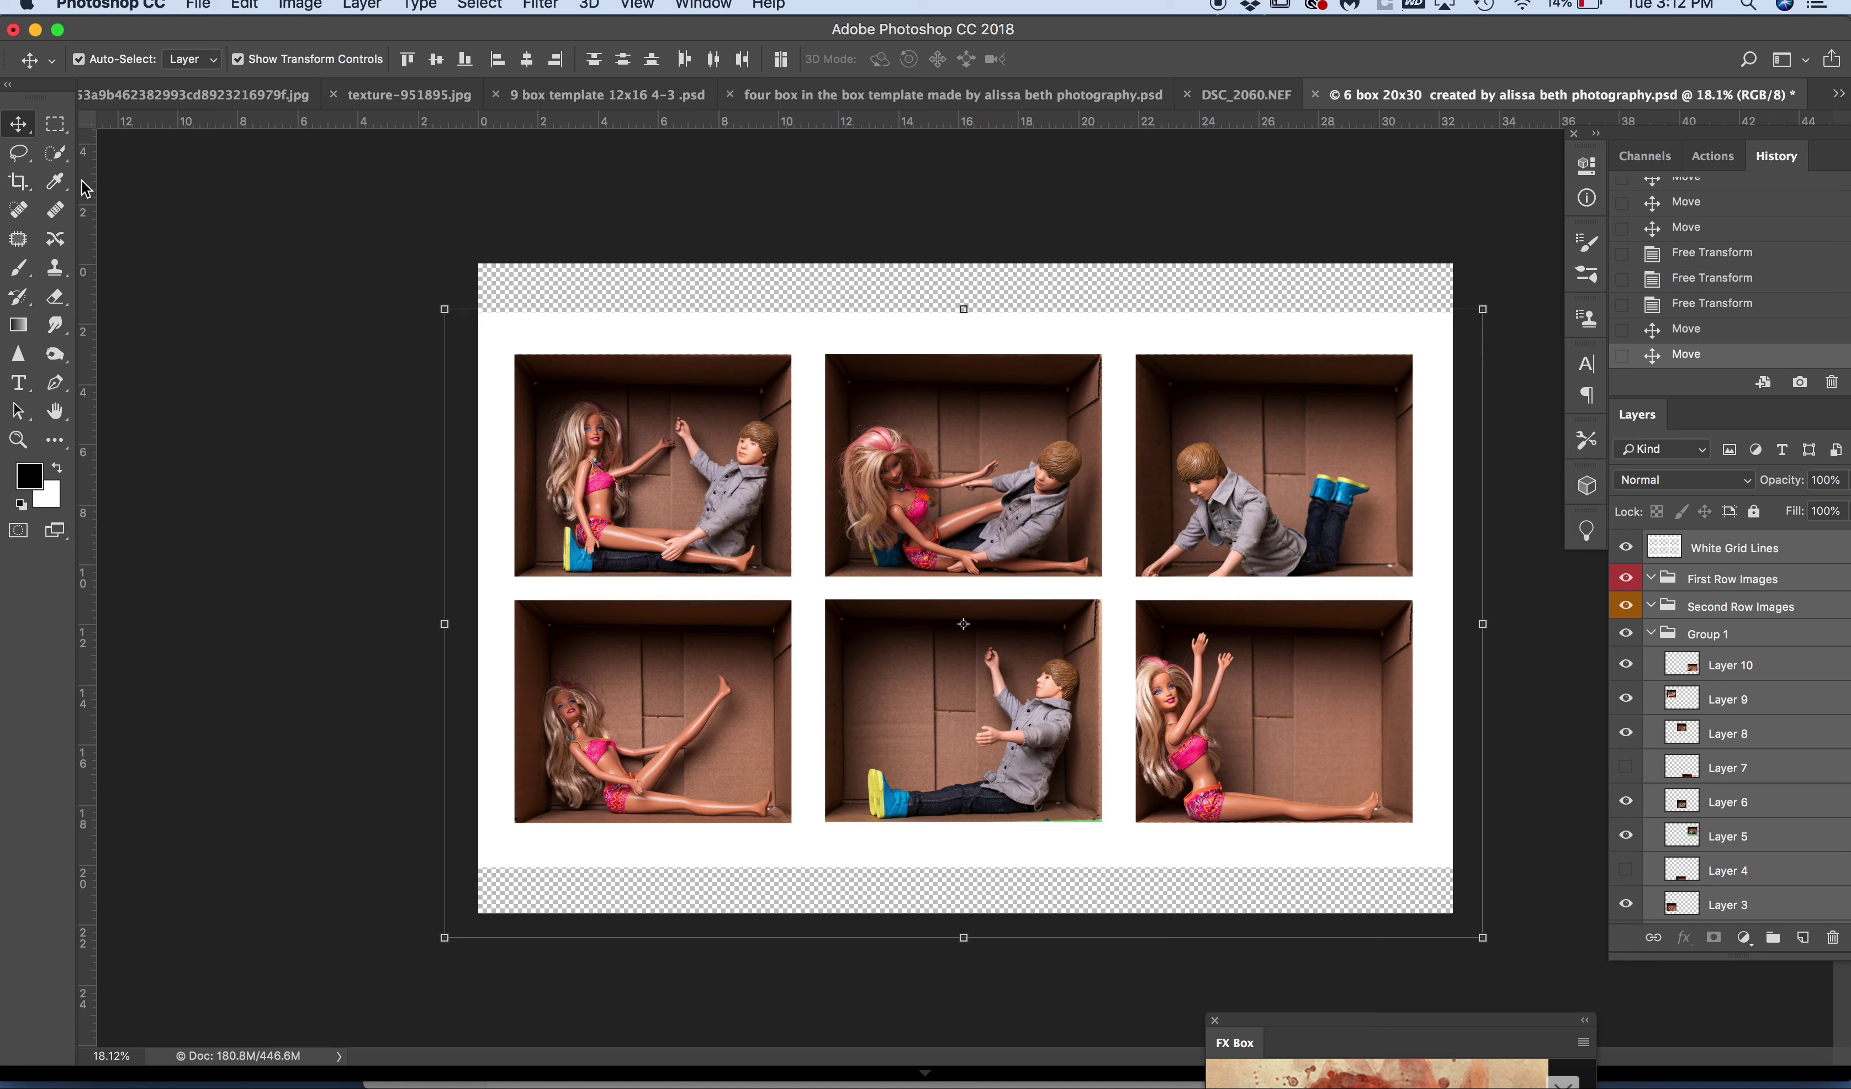
# - Crop the canvas with an unconstrained ratio to the white grid's outer border, removing the transparent strips above and below
pyautogui.click(20, 182)
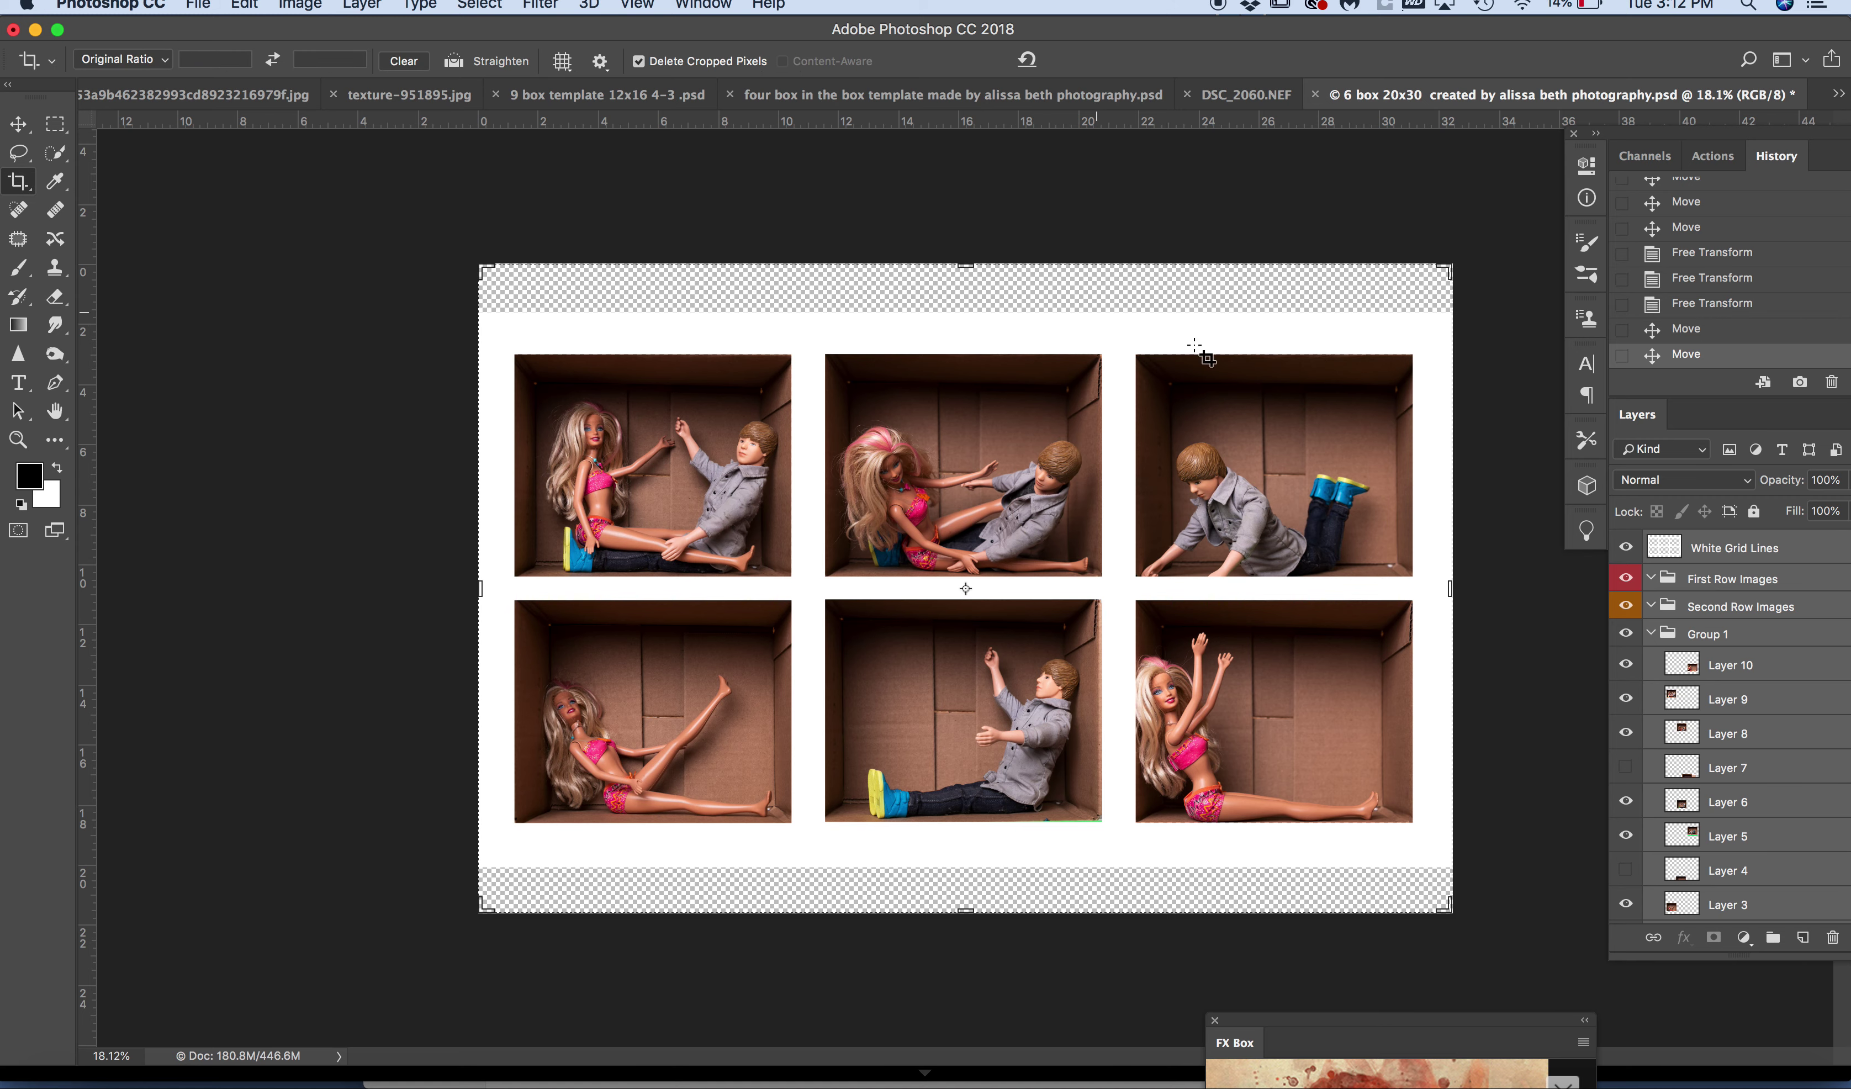
pyautogui.click(1700, 555)
pyautogui.moveTo(965, 264); pyautogui.dragTo(965, 313)
pyautogui.click(404, 61)
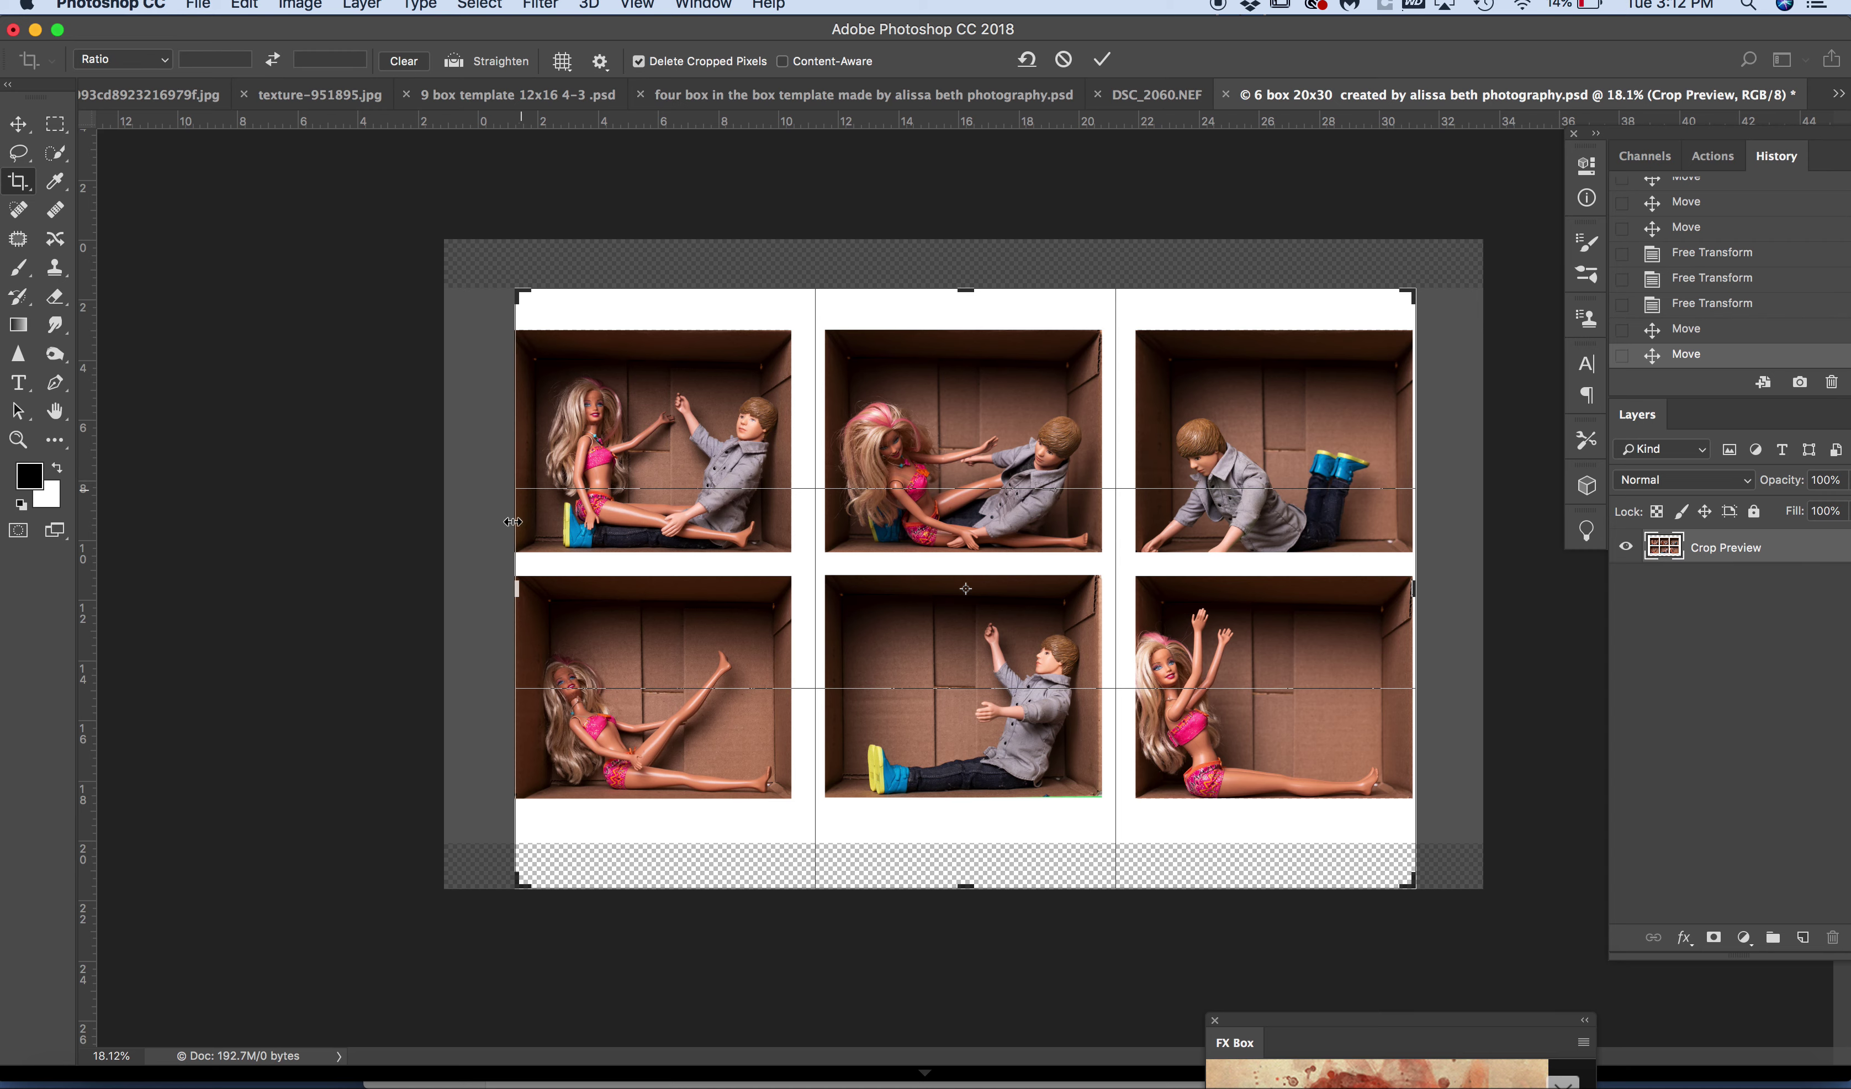
pyautogui.moveTo(518, 579); pyautogui.dragTo(497, 585)
pyautogui.moveTo(1431, 588); pyautogui.dragTo(1448, 587)
pyautogui.moveTo(966, 887); pyautogui.dragTo(967, 870)
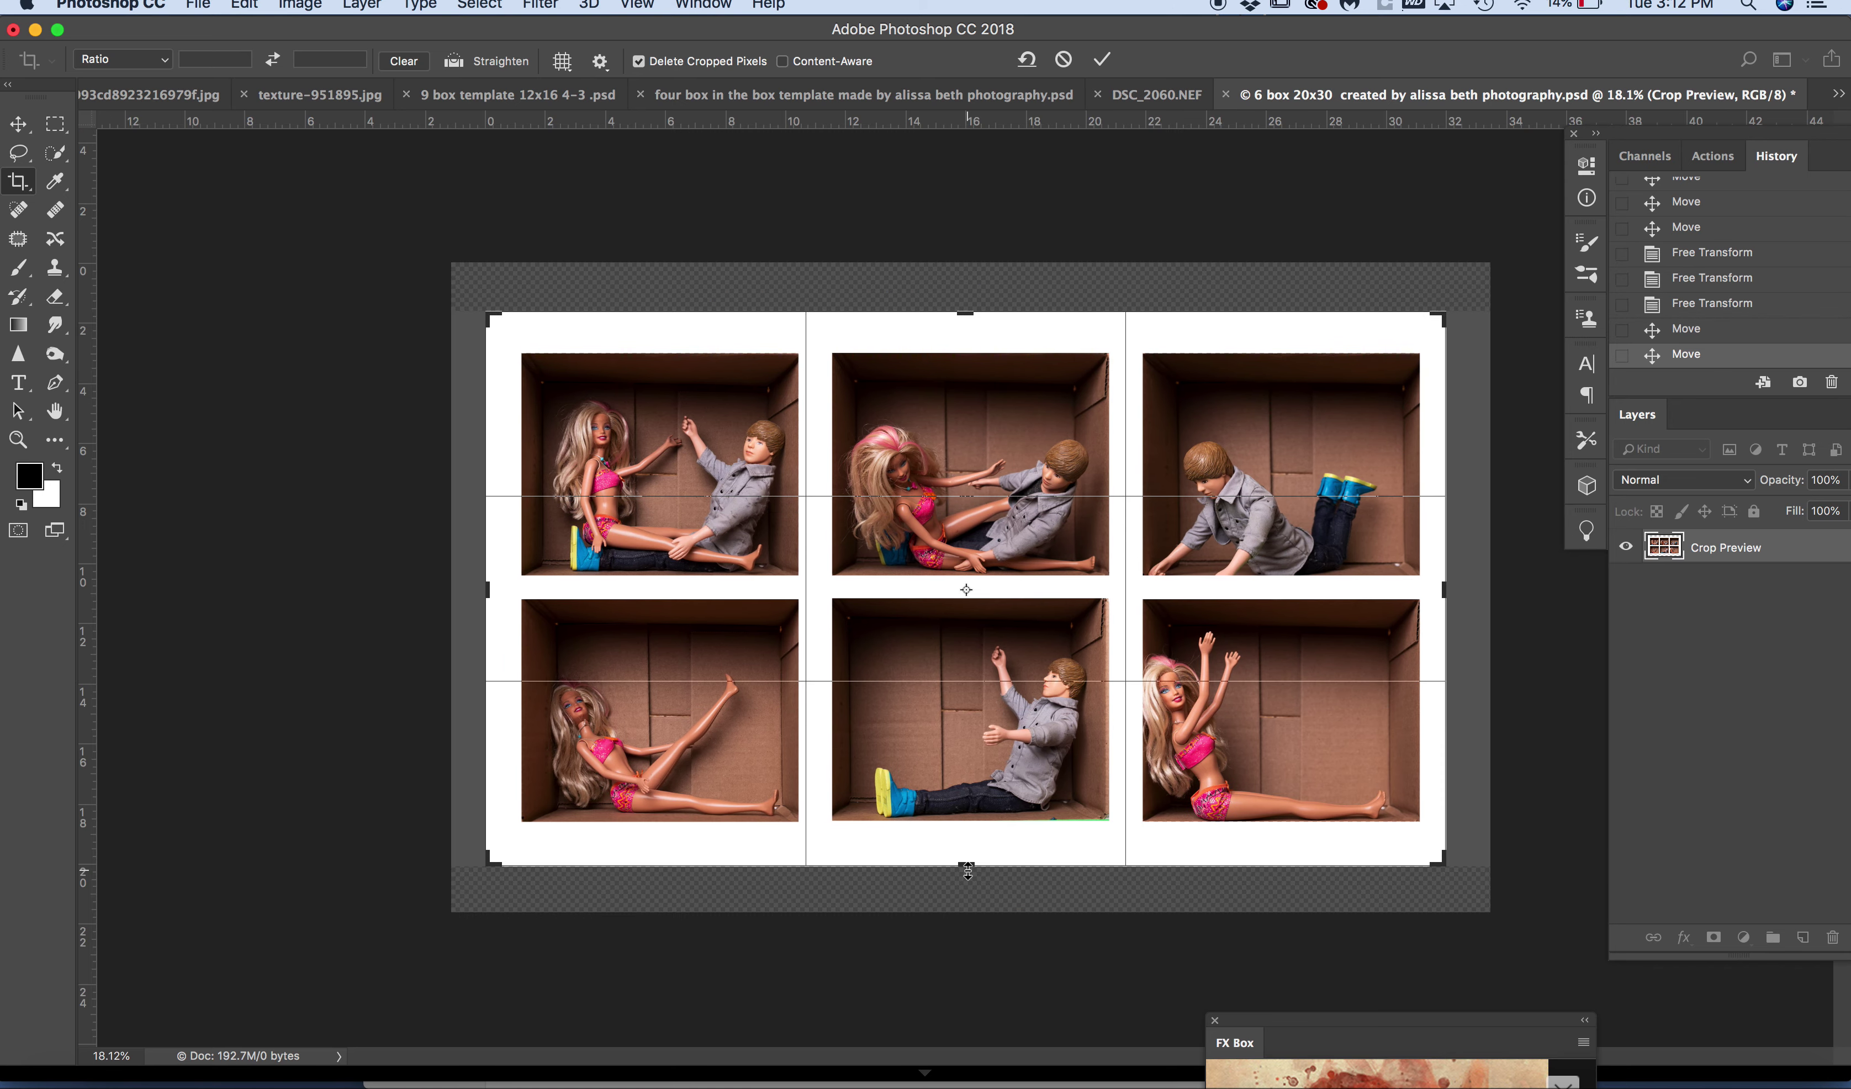
pyautogui.click(1100, 59)
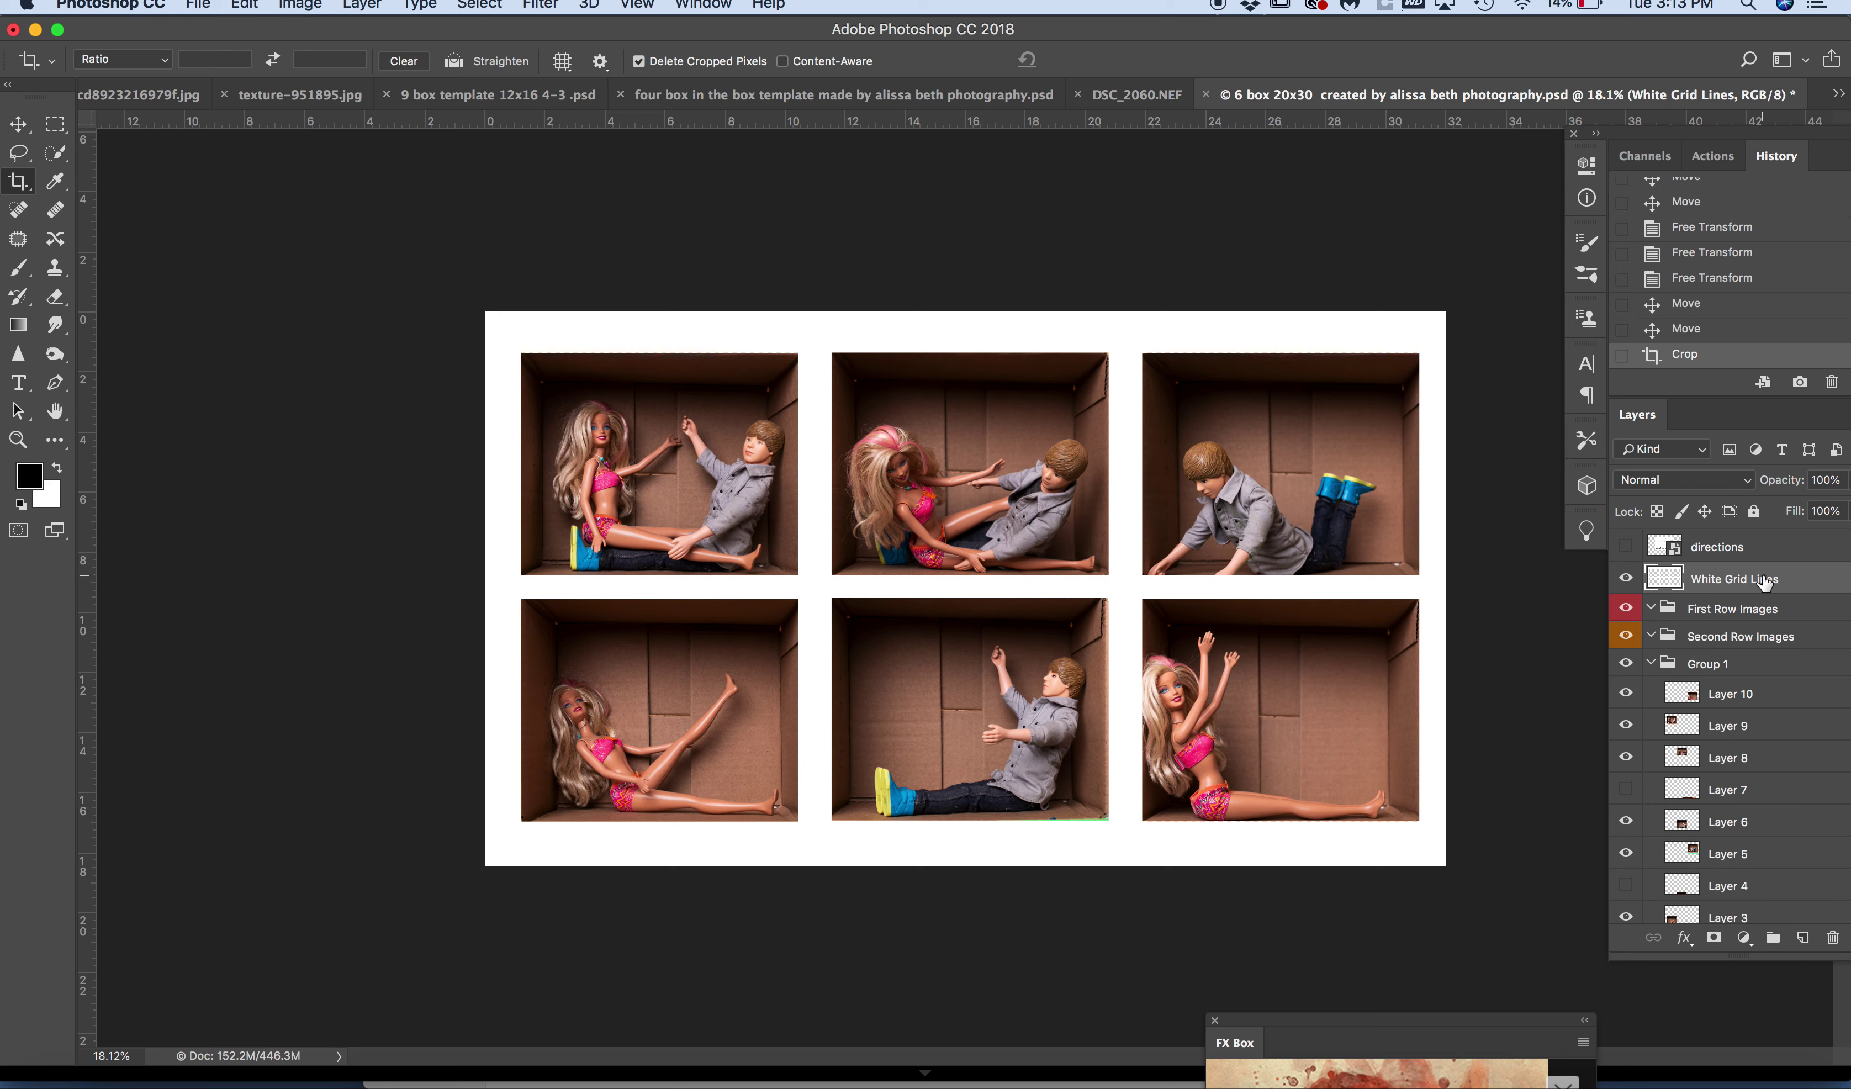
# - Add a new layer above White Grid Lines and fill it at 100% opacity with a brown sampled from the lower-left box
pyautogui.click(1803, 940)
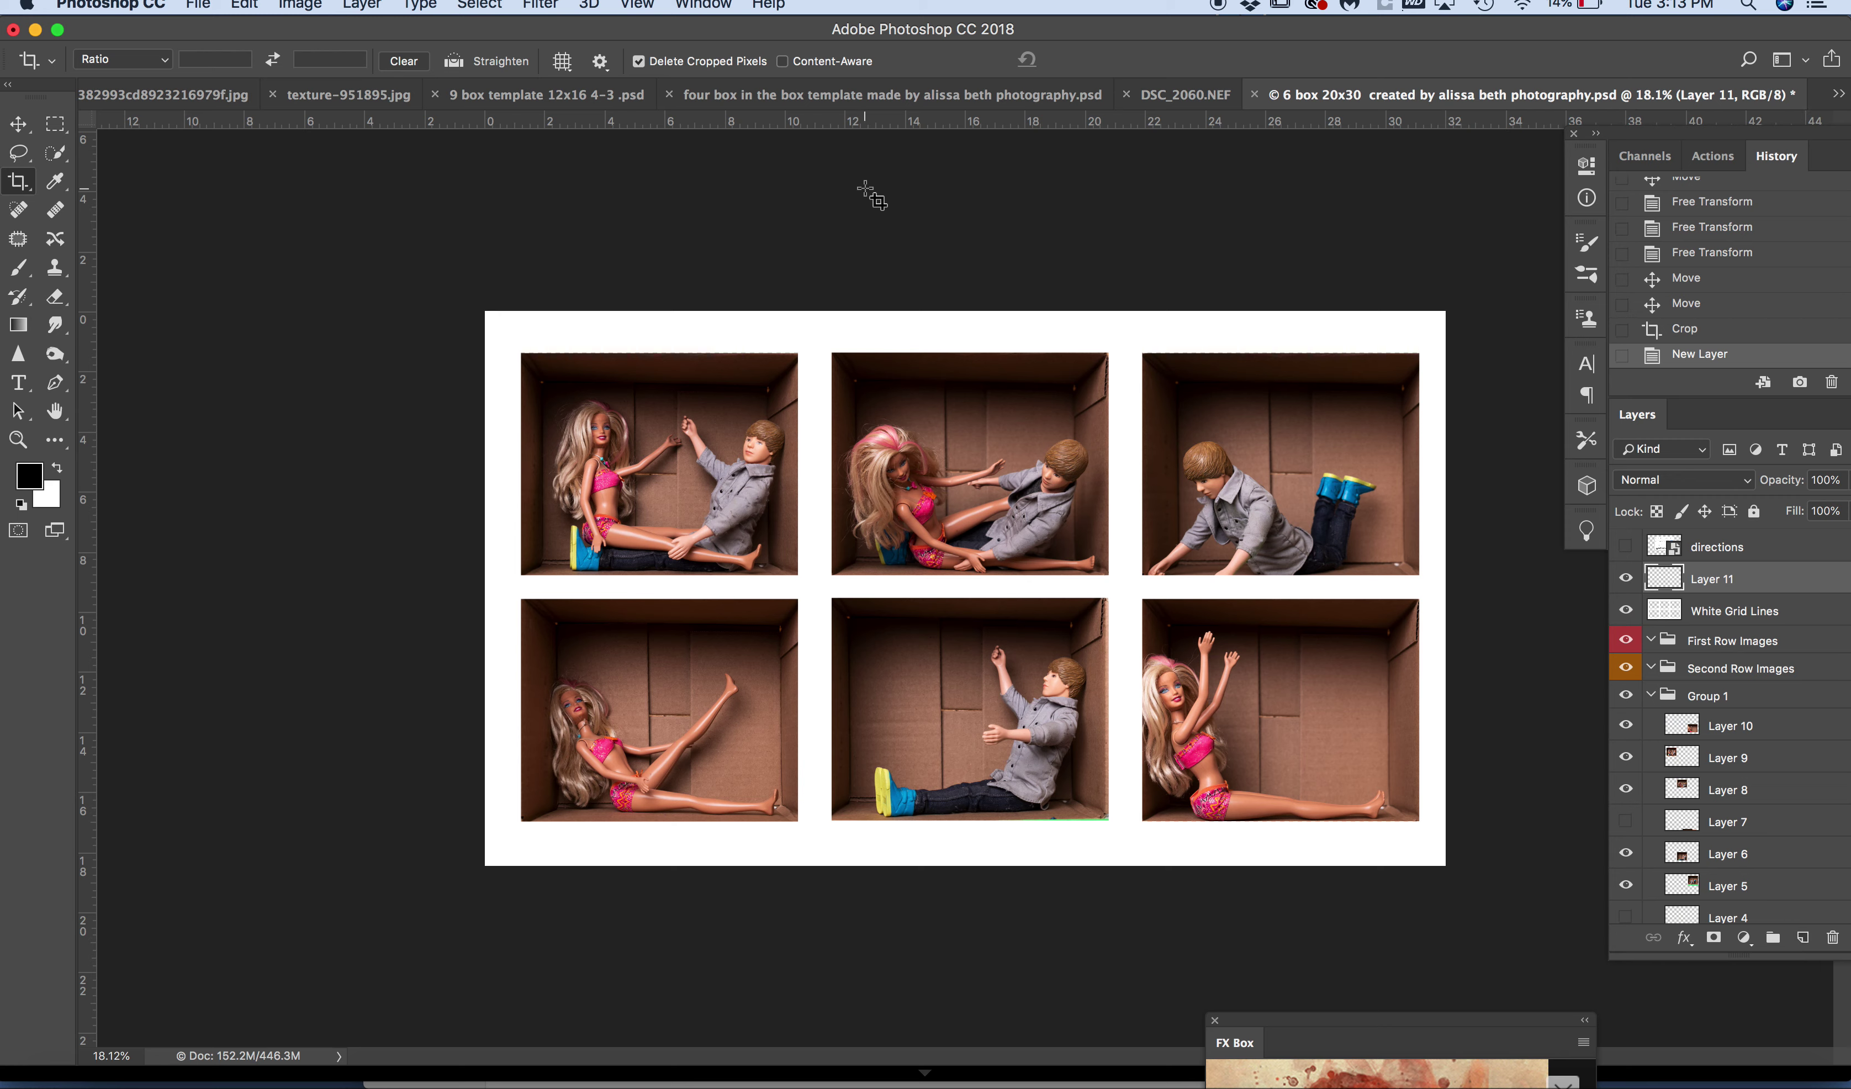
pyautogui.click(243, 6)
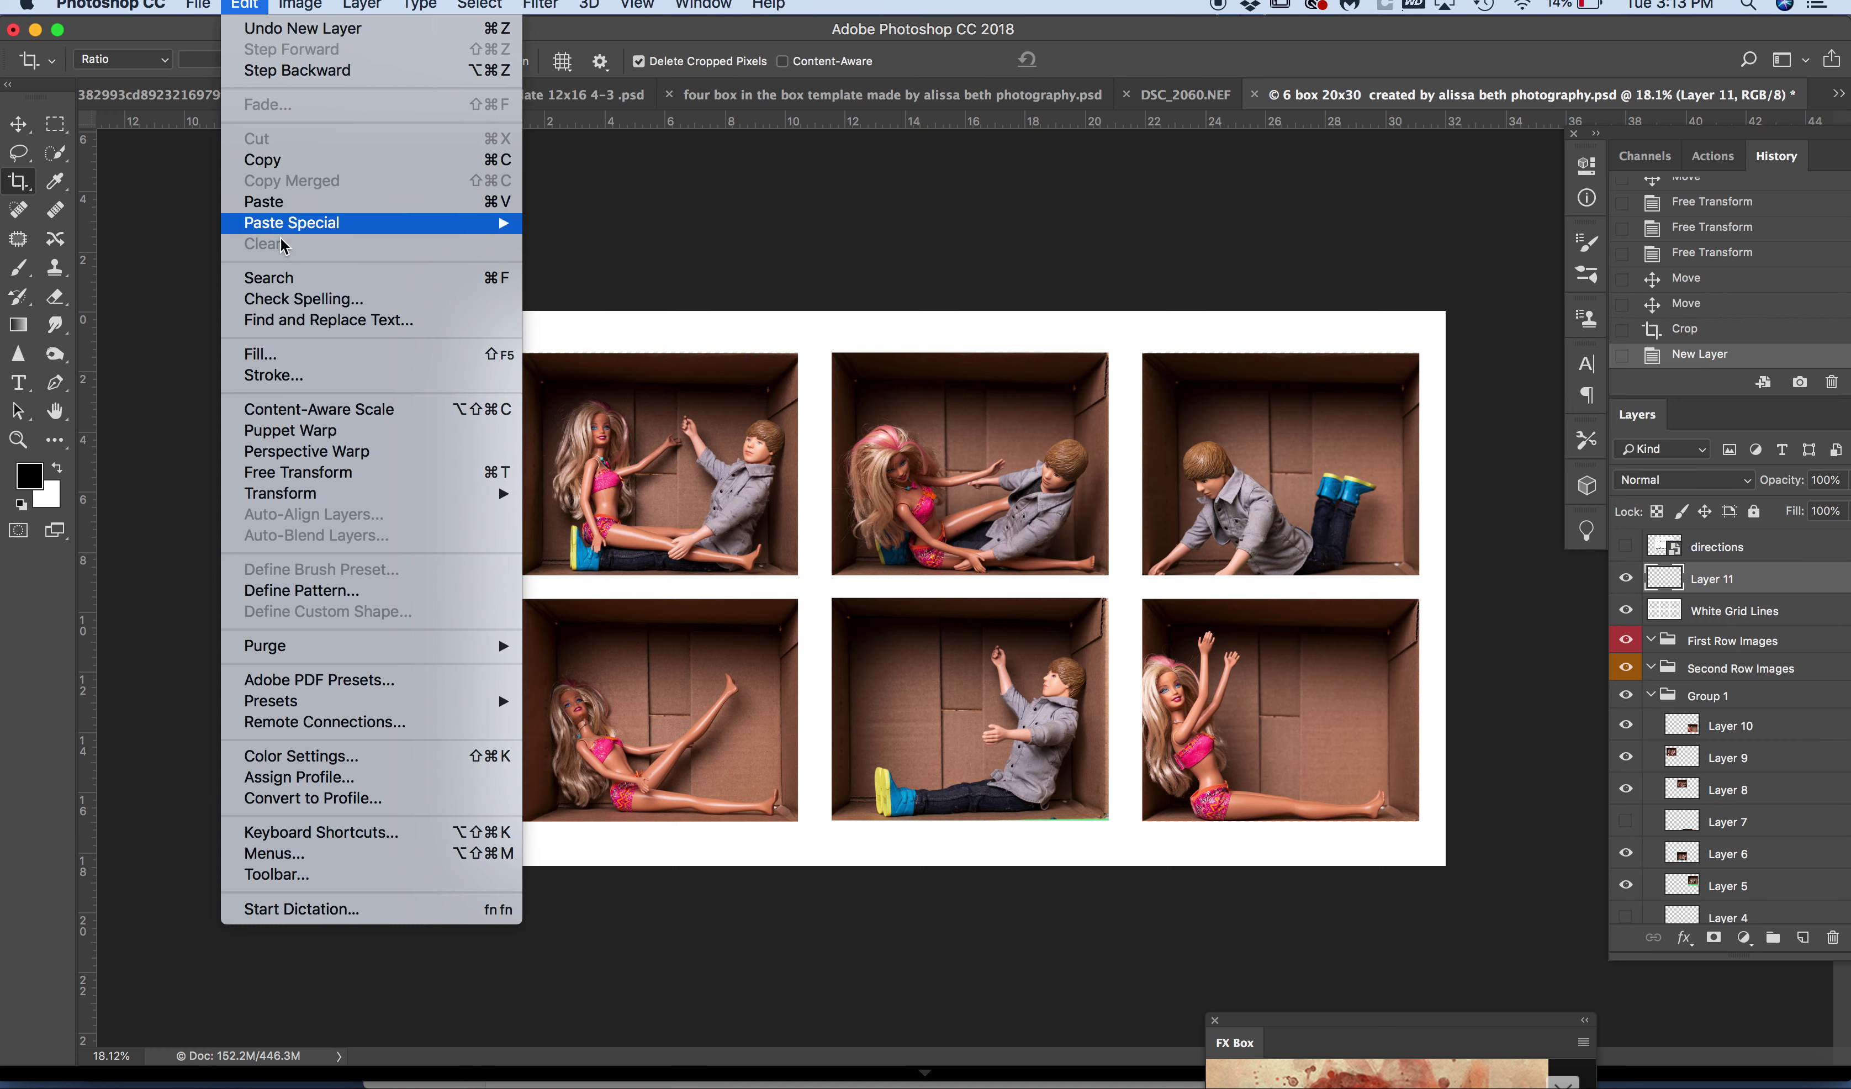
pyautogui.click(289, 365)
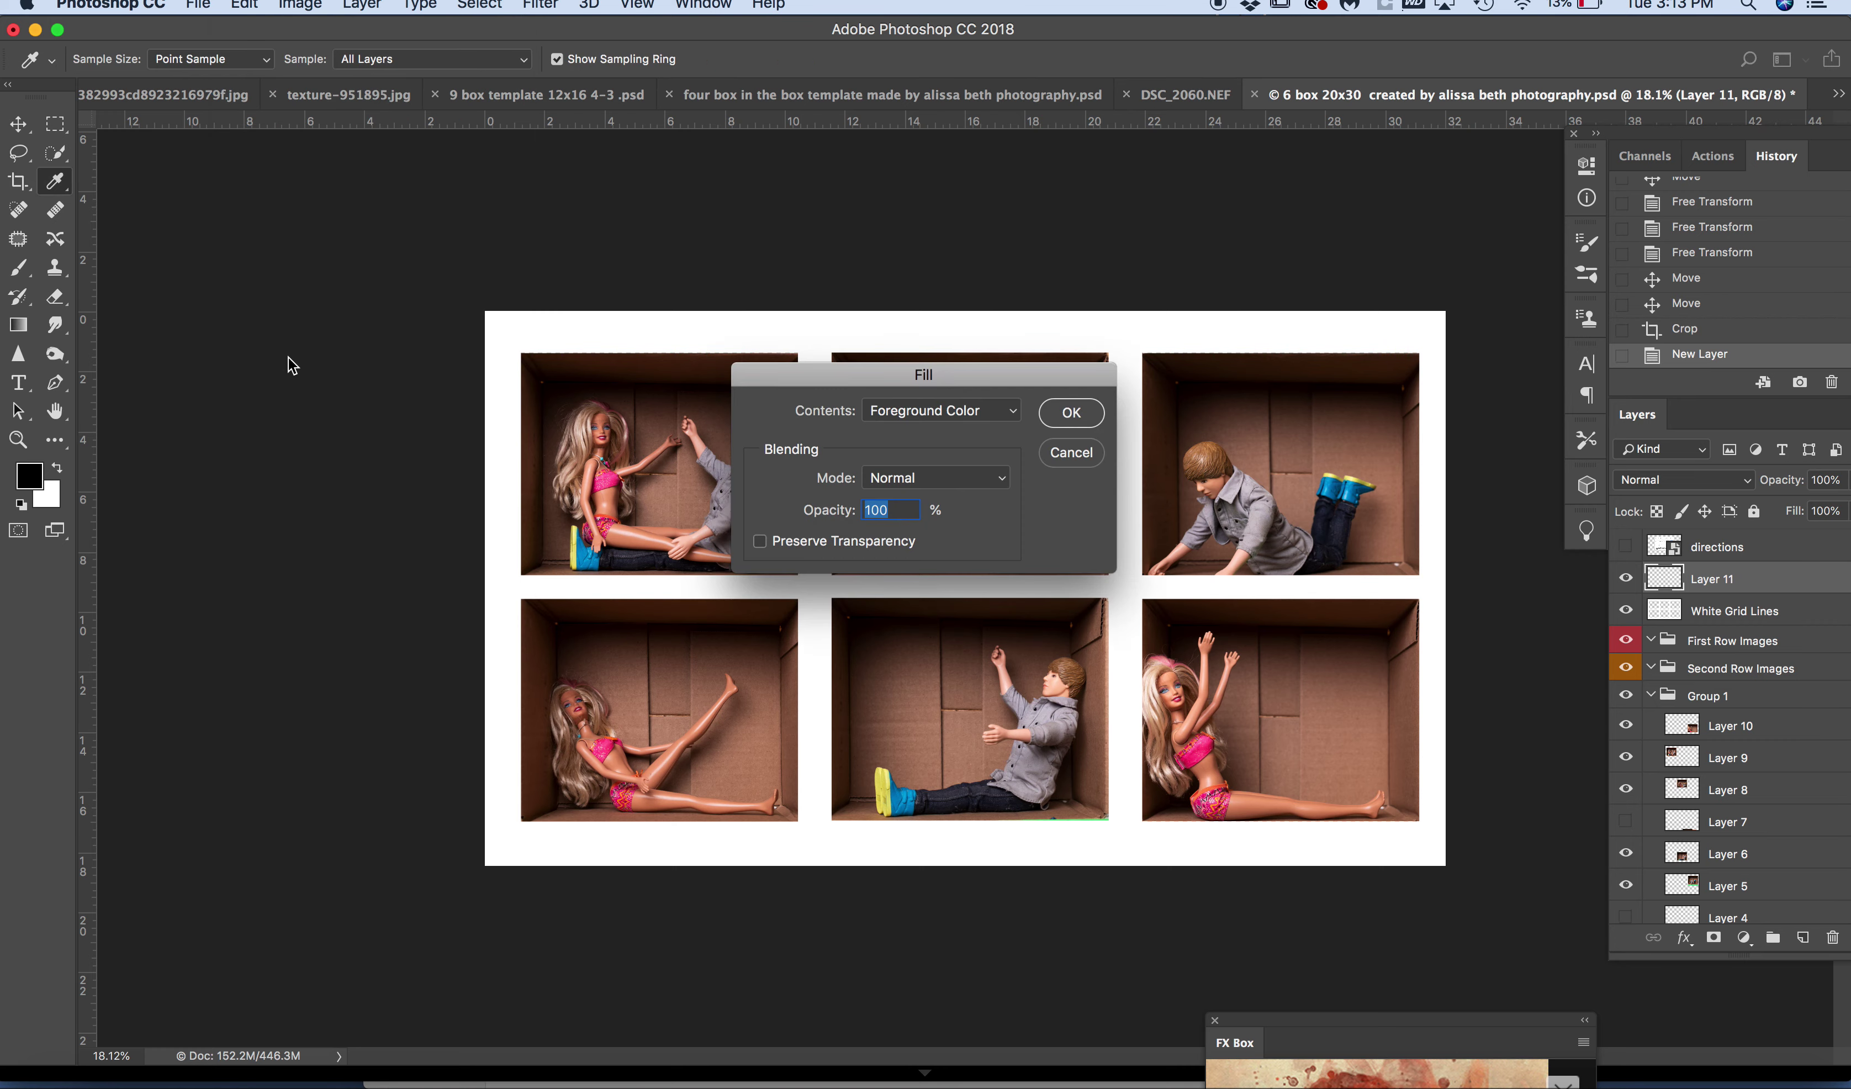
pyautogui.click(984, 418)
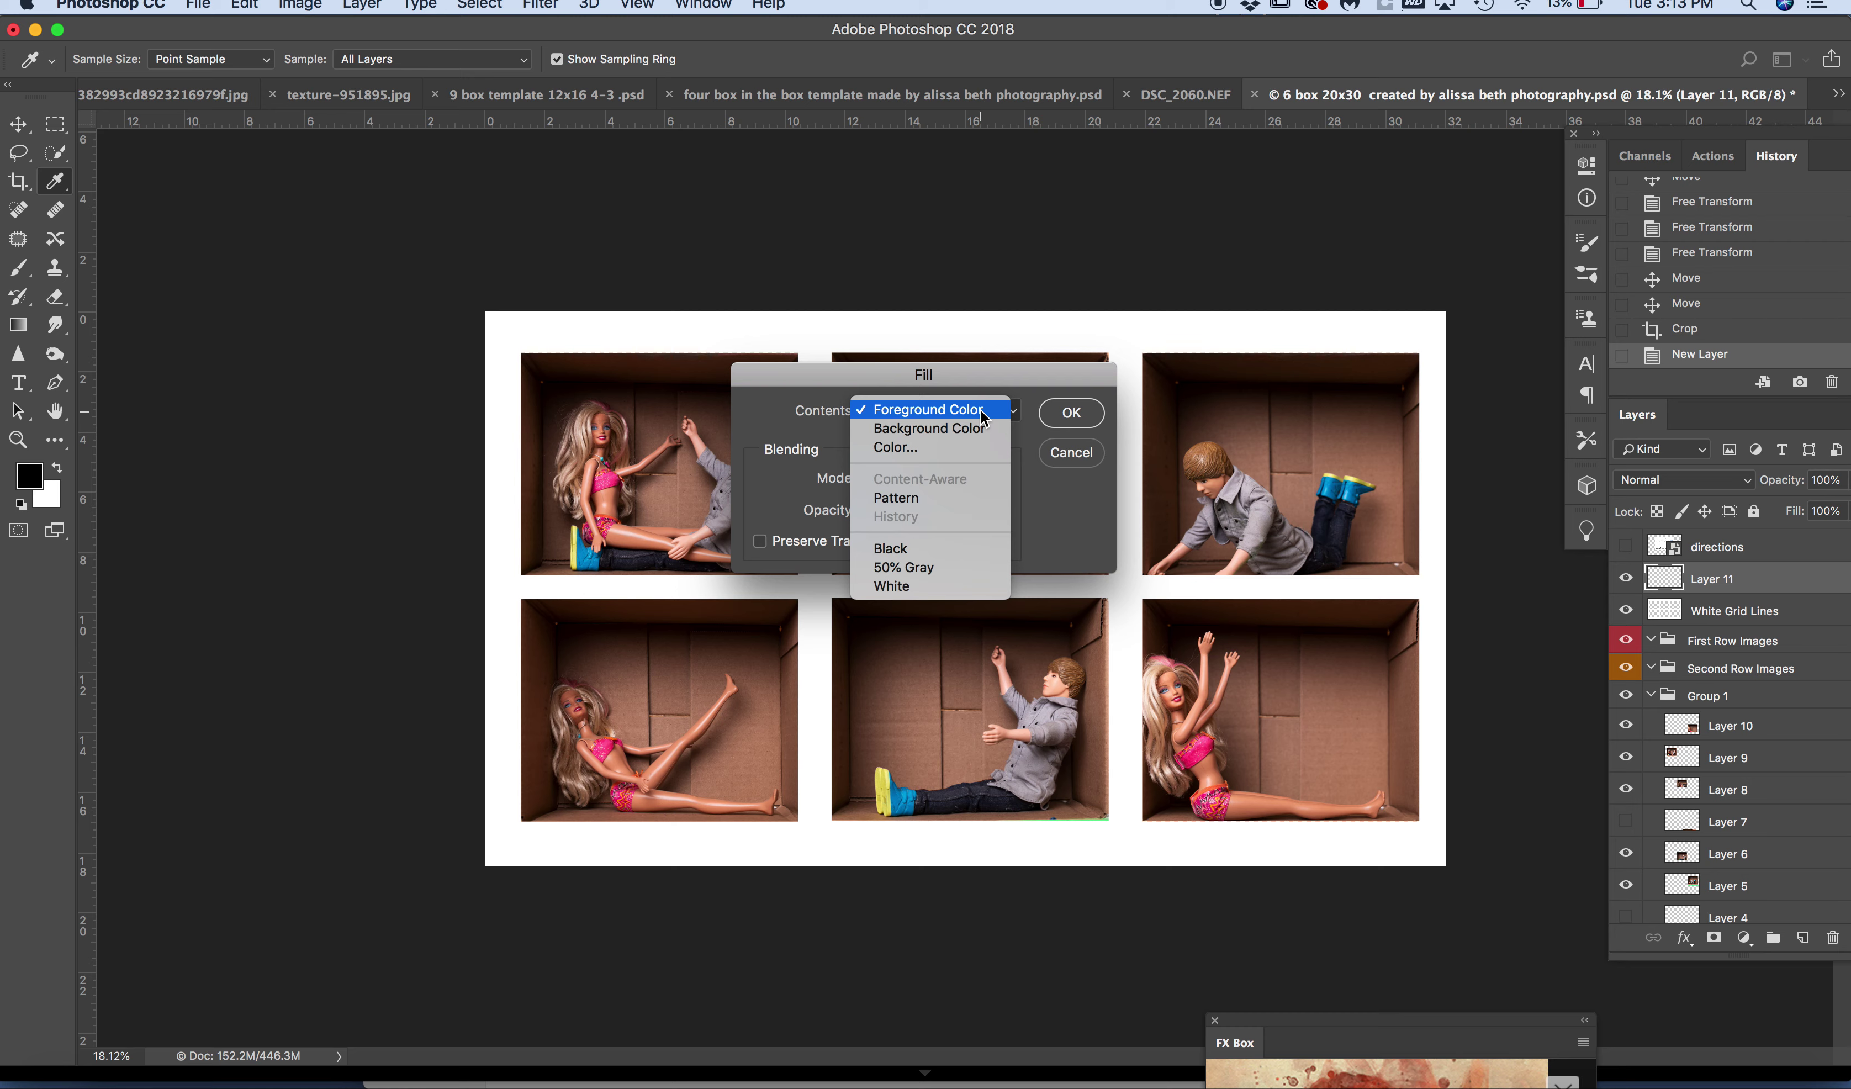
pyautogui.click(977, 449)
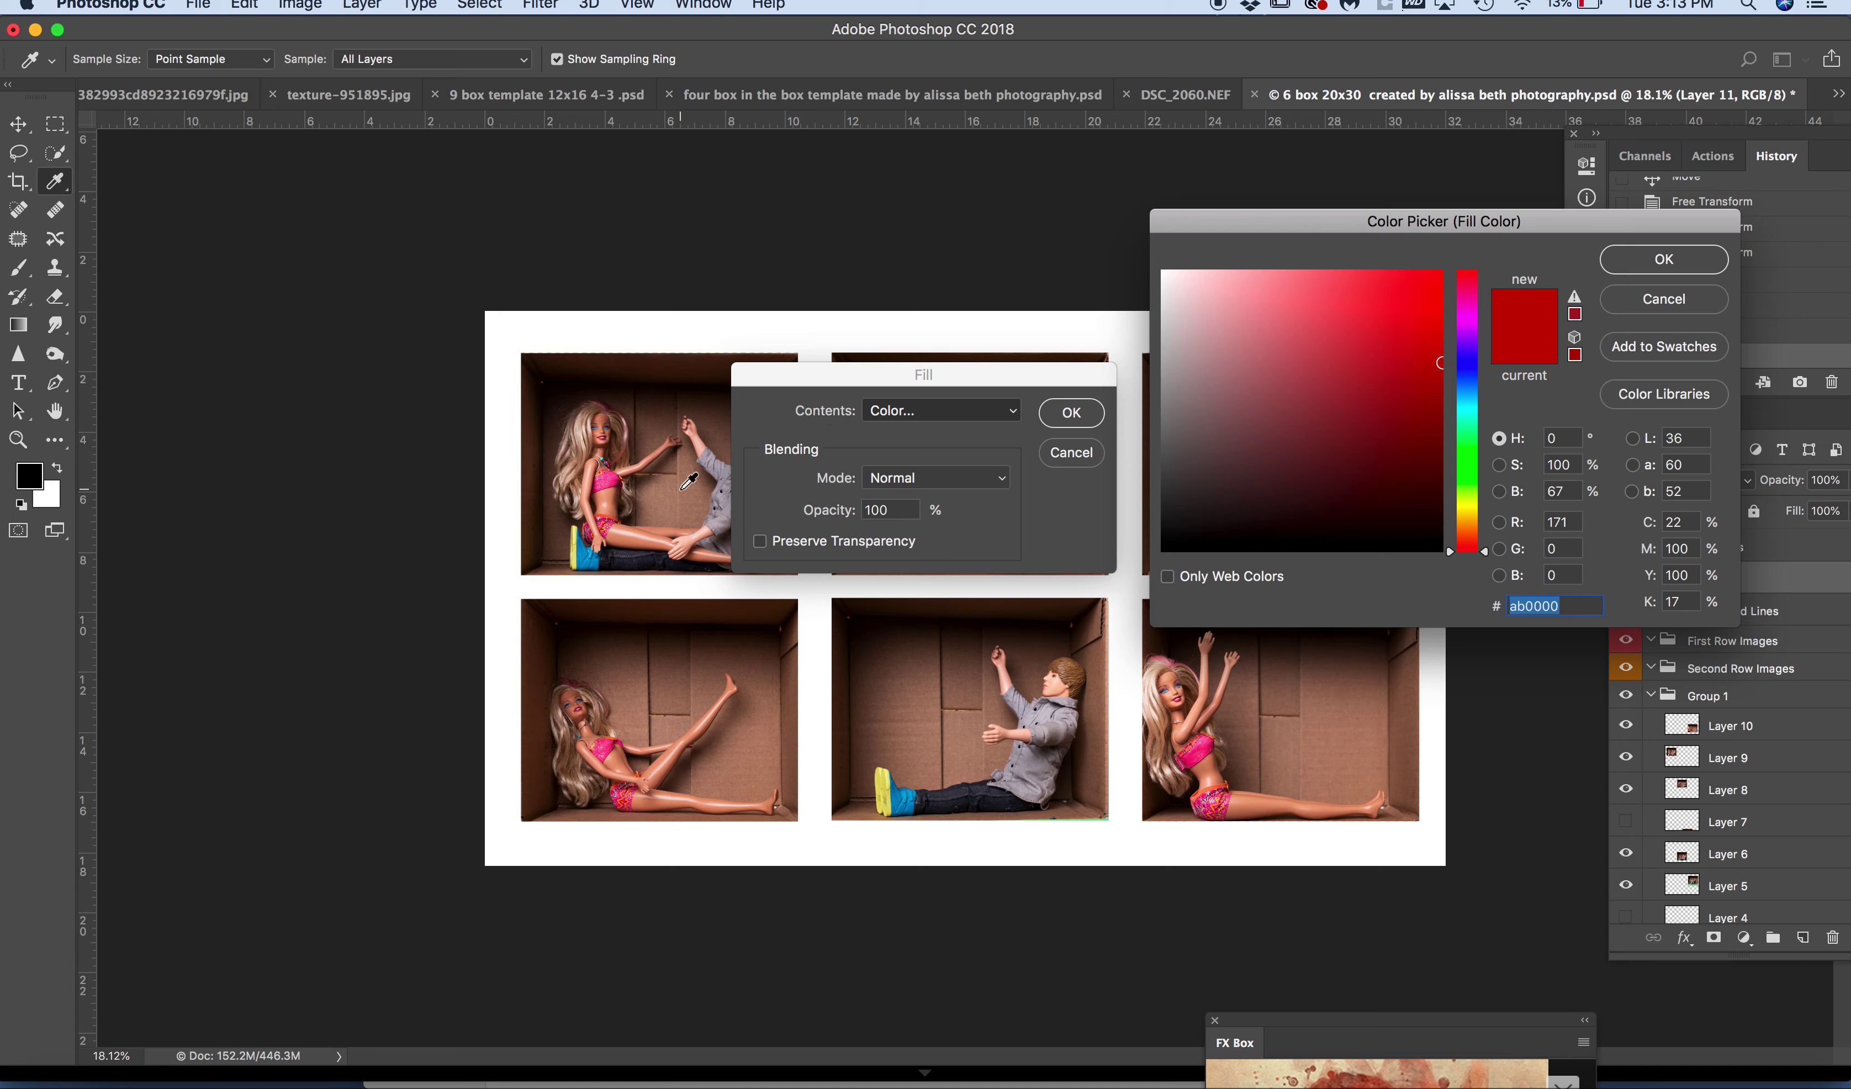
pyautogui.click(626, 680)
pyautogui.click(1663, 259)
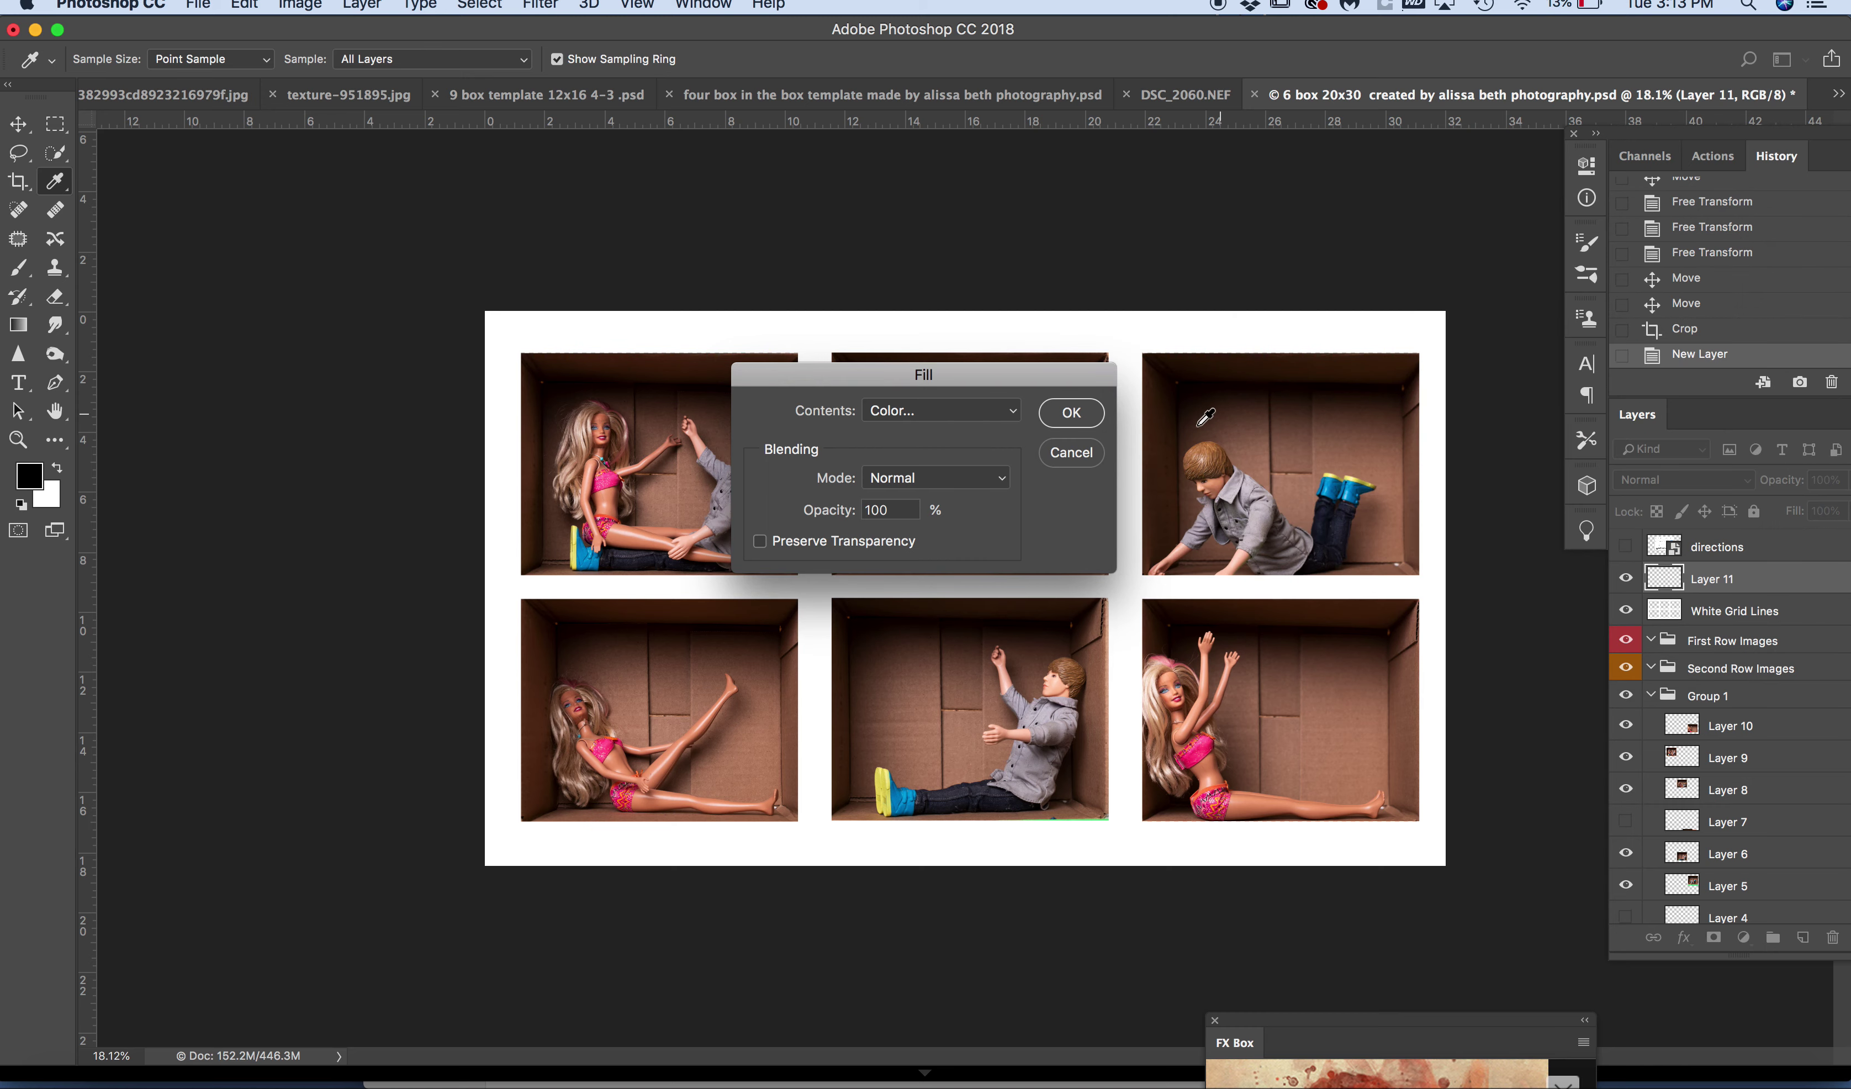
pyautogui.click(1079, 416)
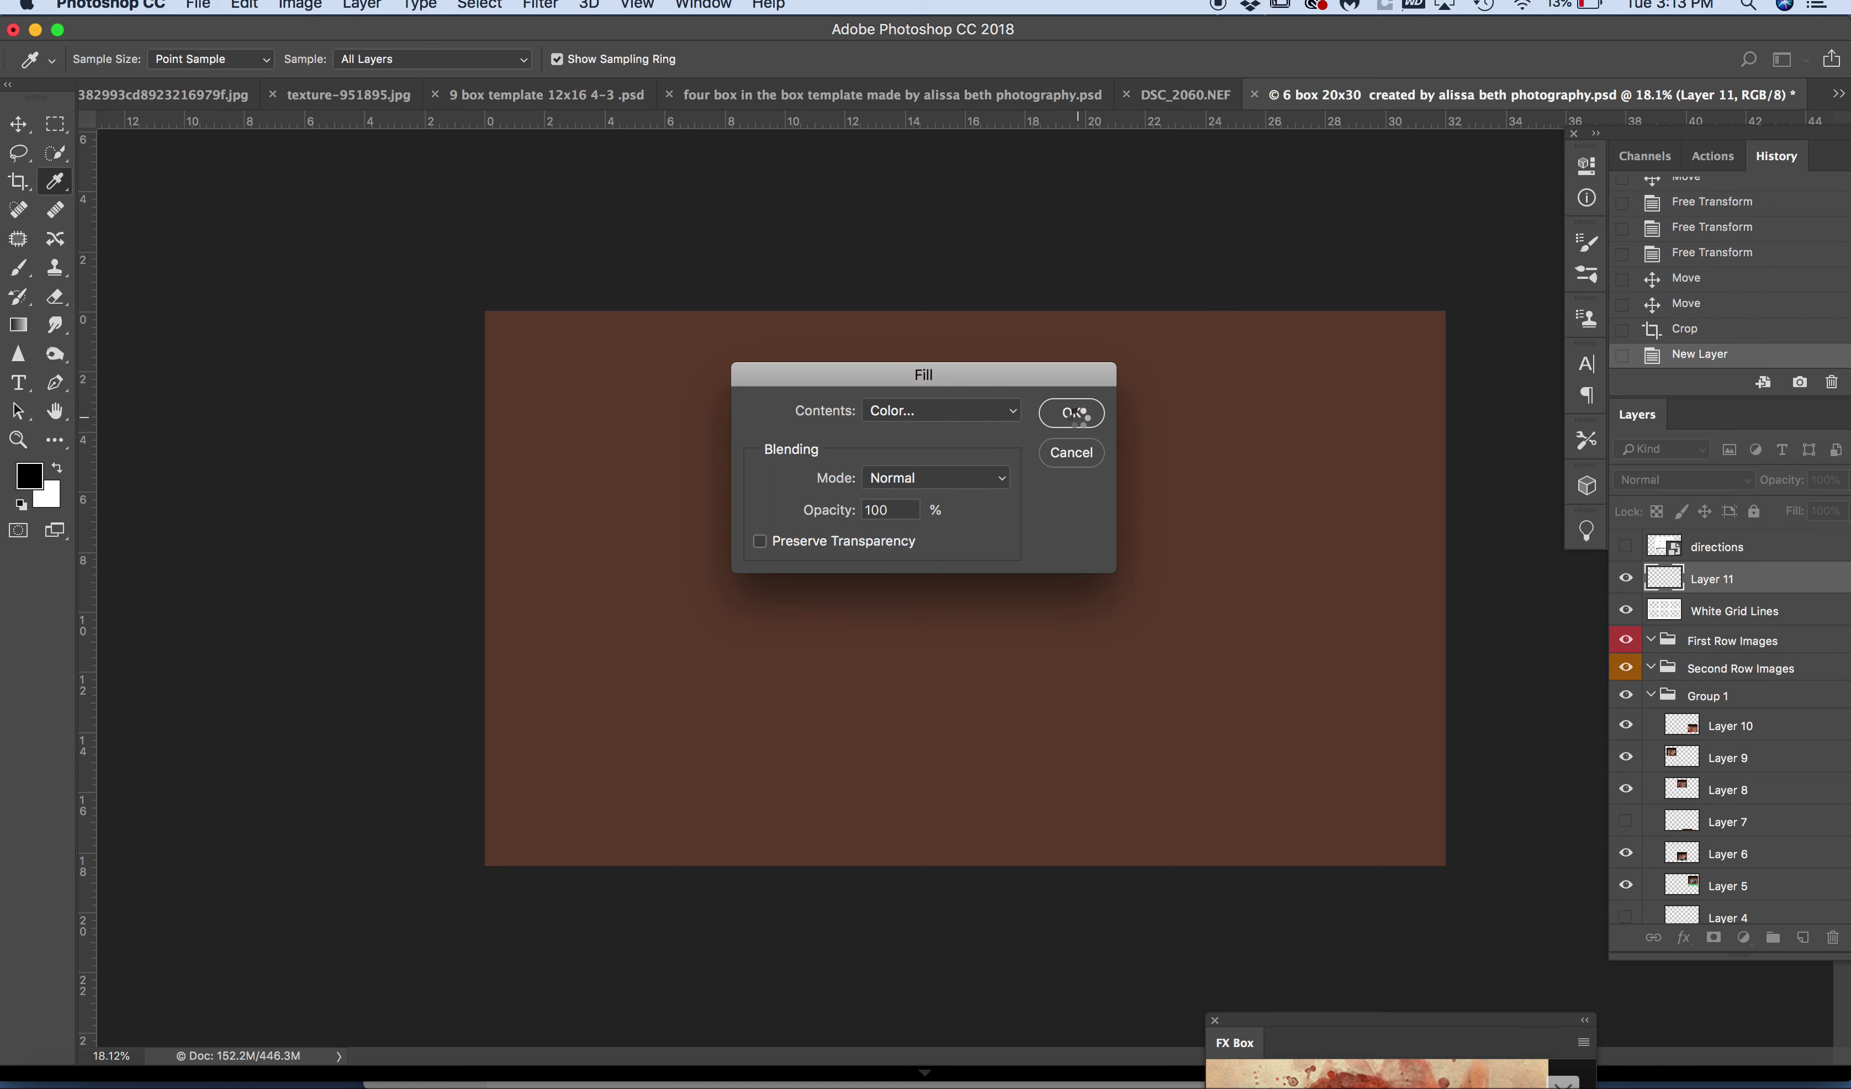
pyautogui.press('c')
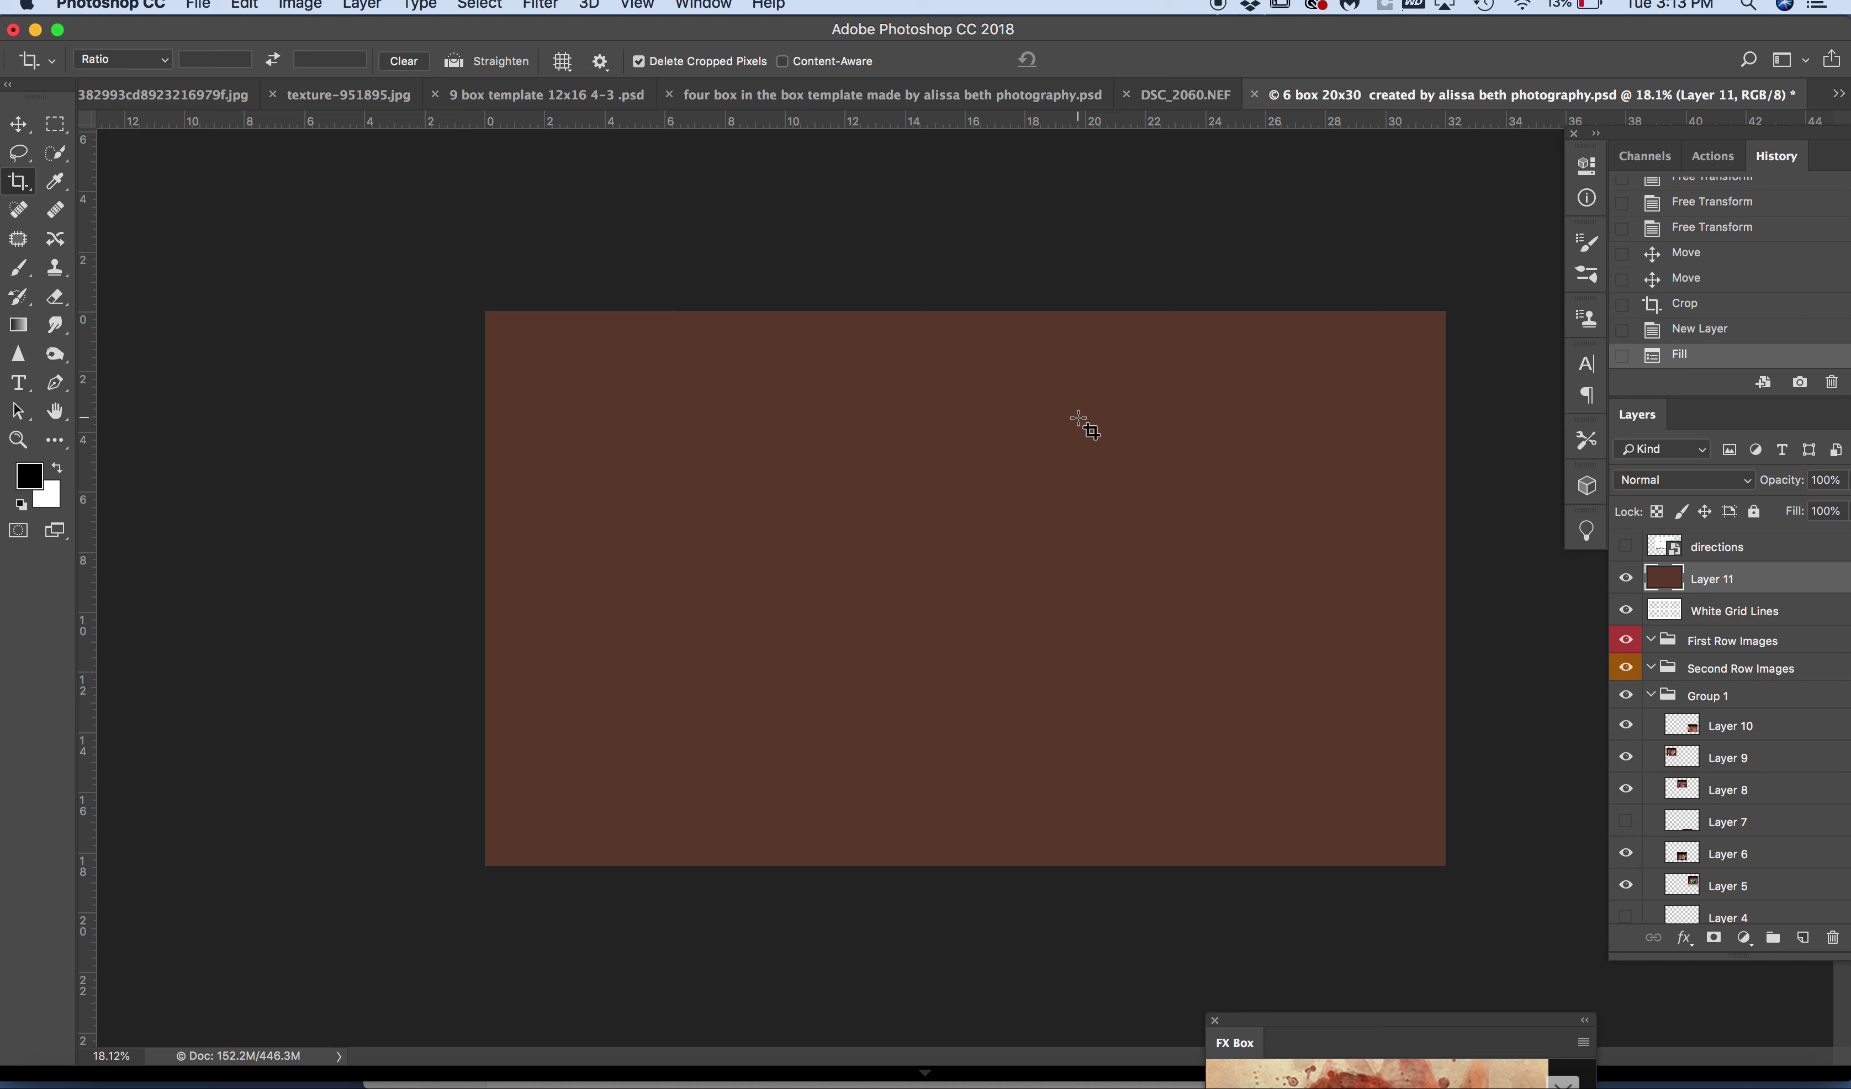
# - Clip the brown fill layer (Layer 11) to White Grid Lines so that only the grid takes the colour
pyautogui.rightClick(1713, 585)
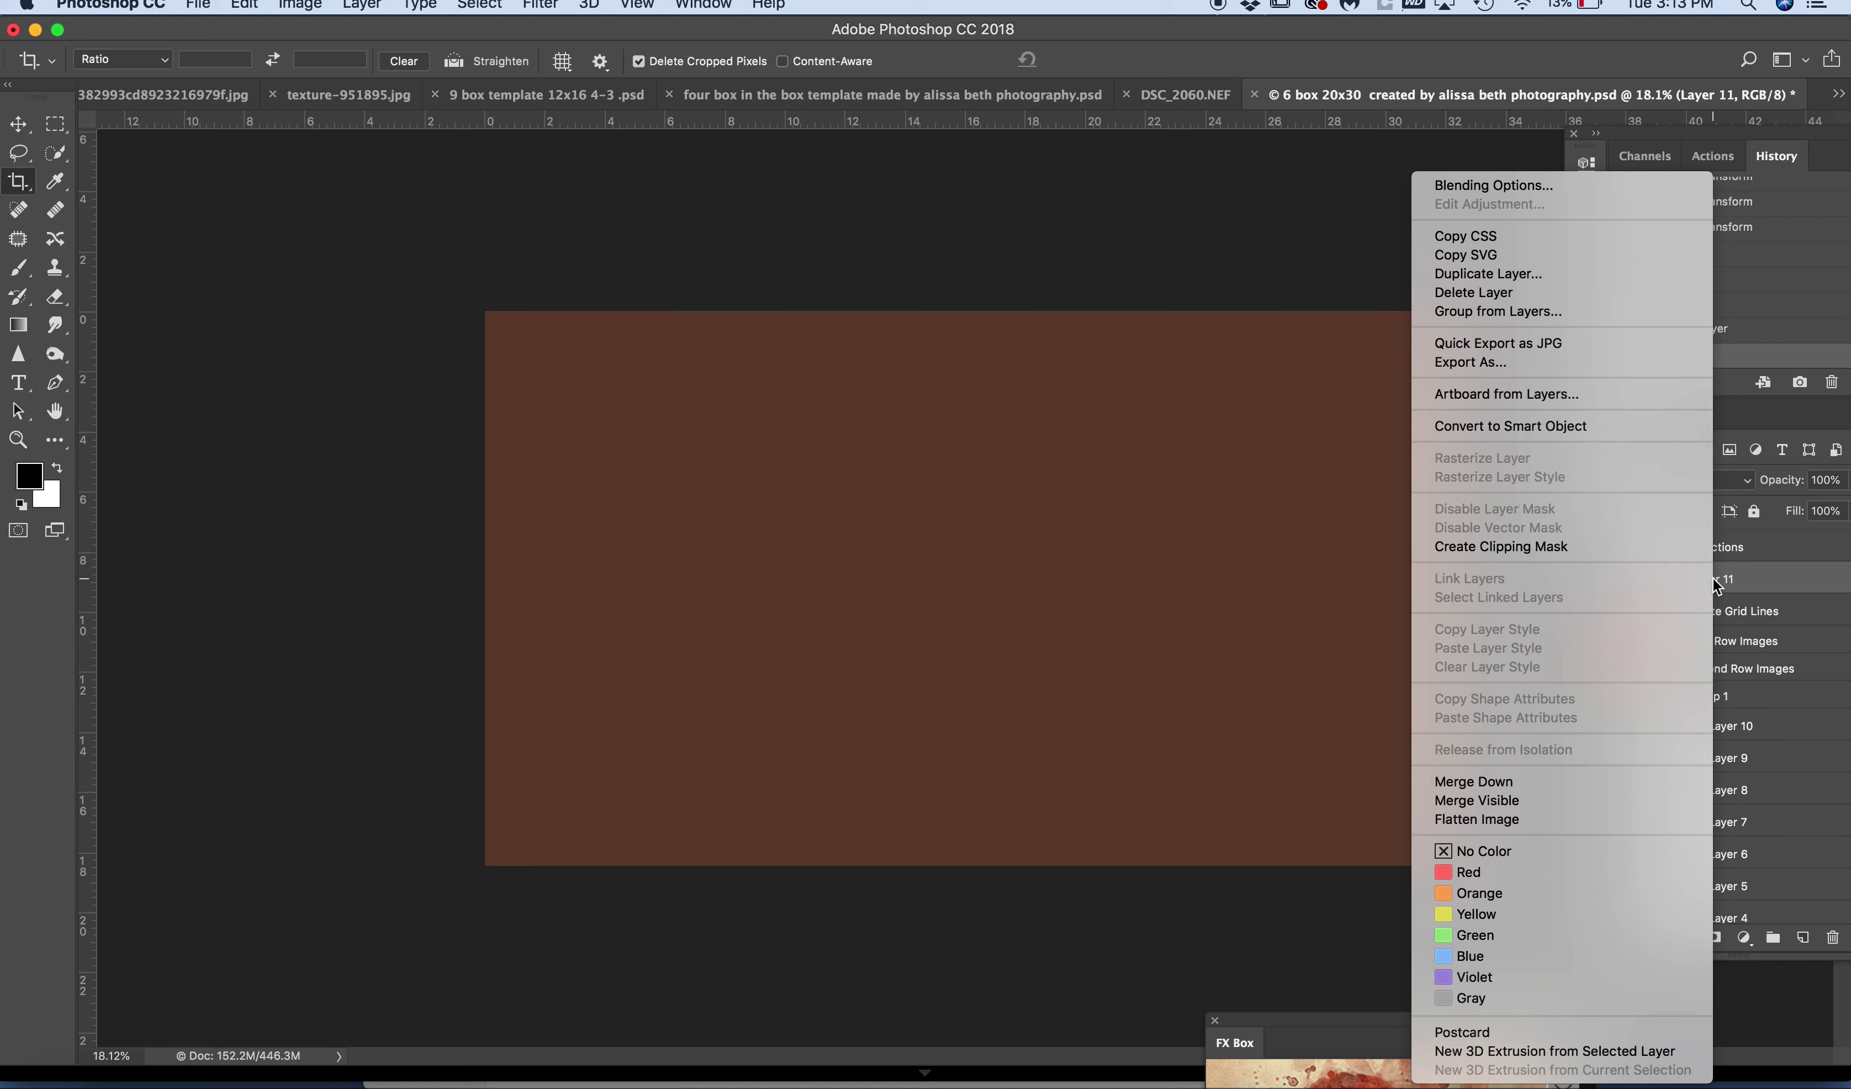
pyautogui.click(1671, 547)
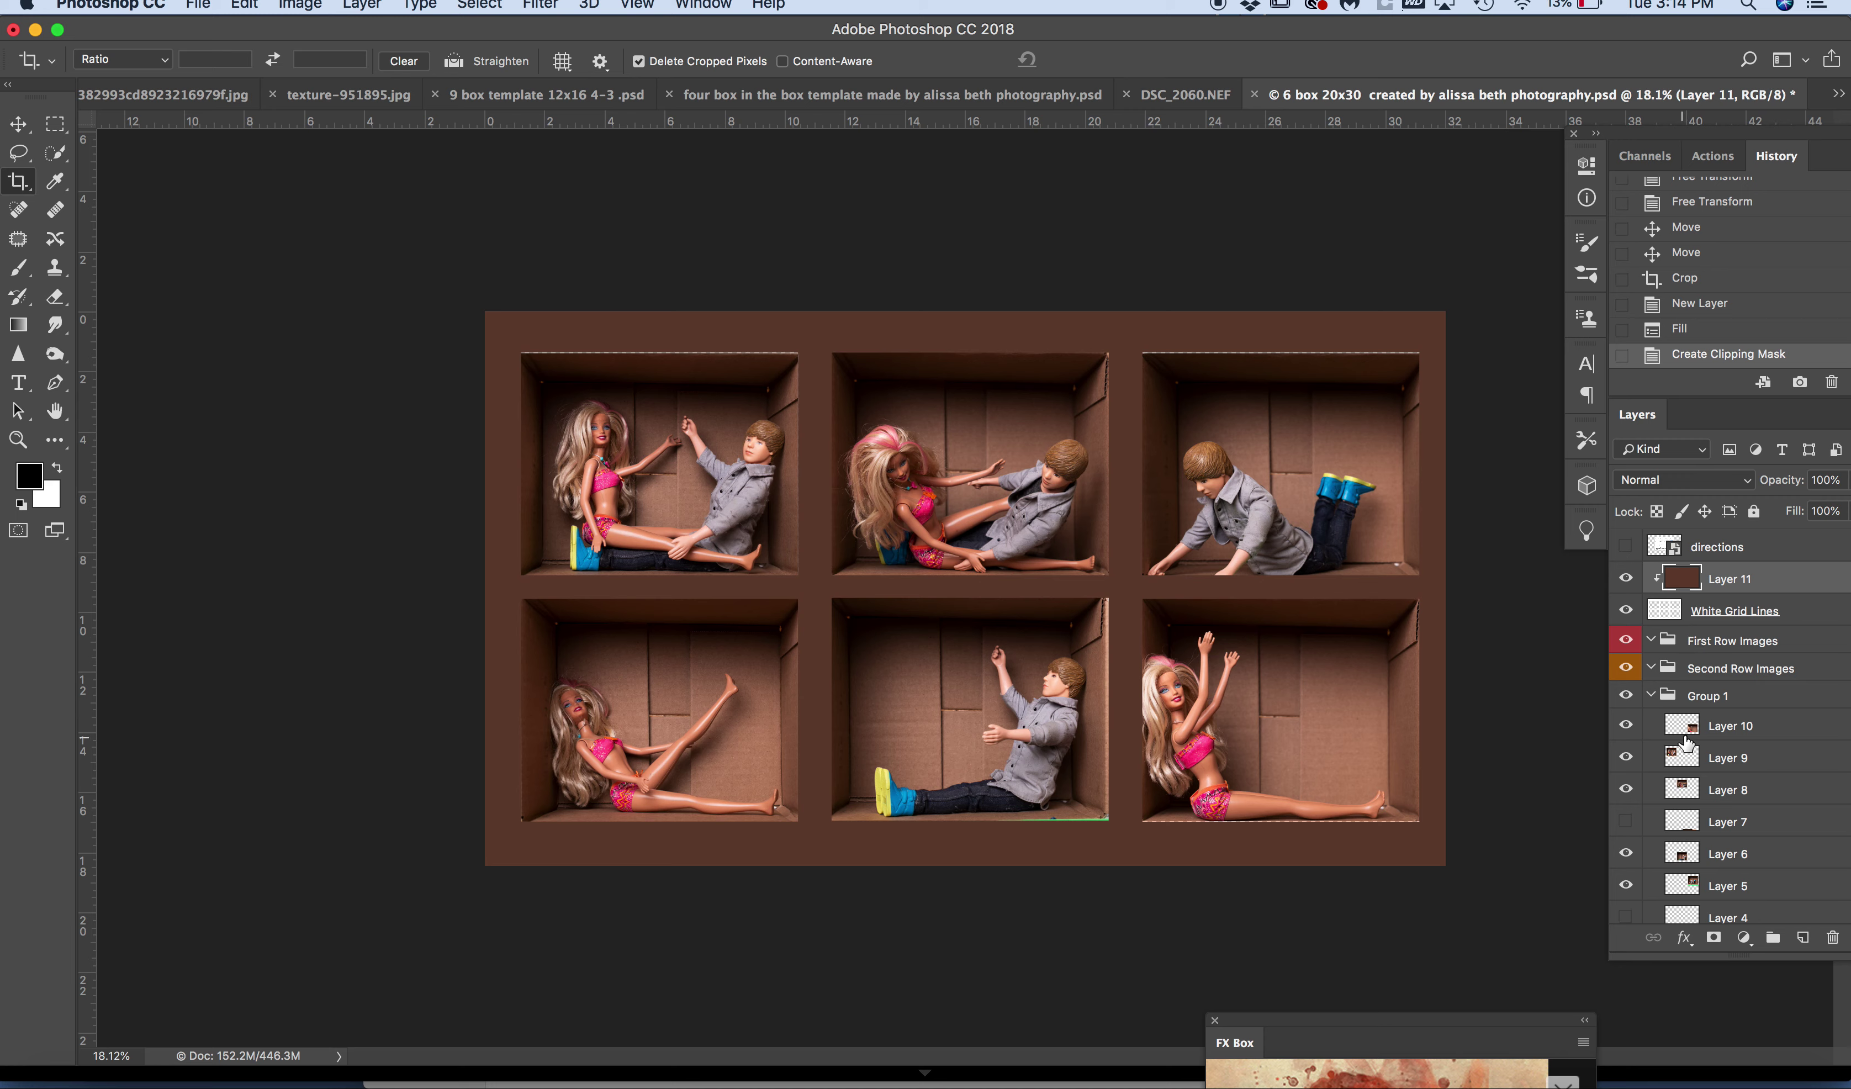
# - Nudge the upper-left box and the upper-right box (Layer 5) slightly up and to the right within their cells
pyautogui.click(17, 127)
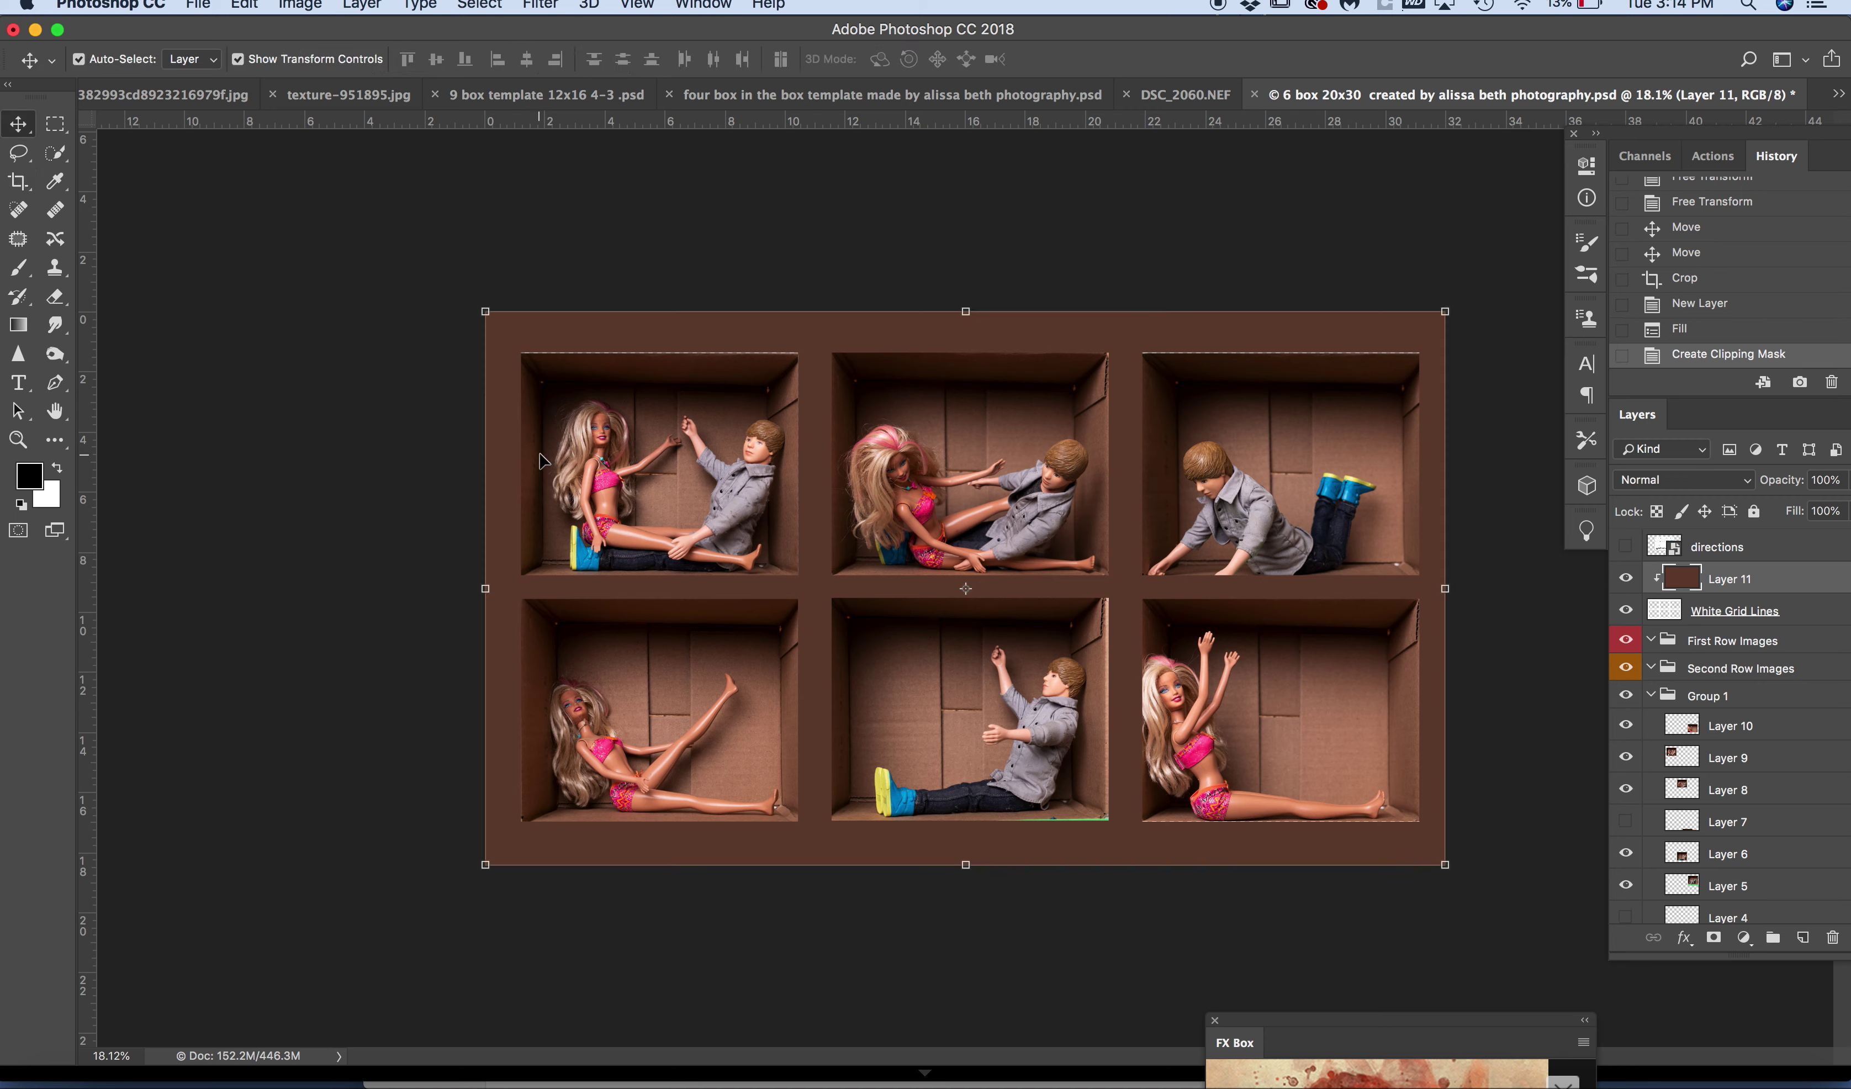
pyautogui.moveTo(642, 453); pyautogui.dragTo(643, 451)
pyautogui.moveTo(1265, 476); pyautogui.dragTo(1269, 473)
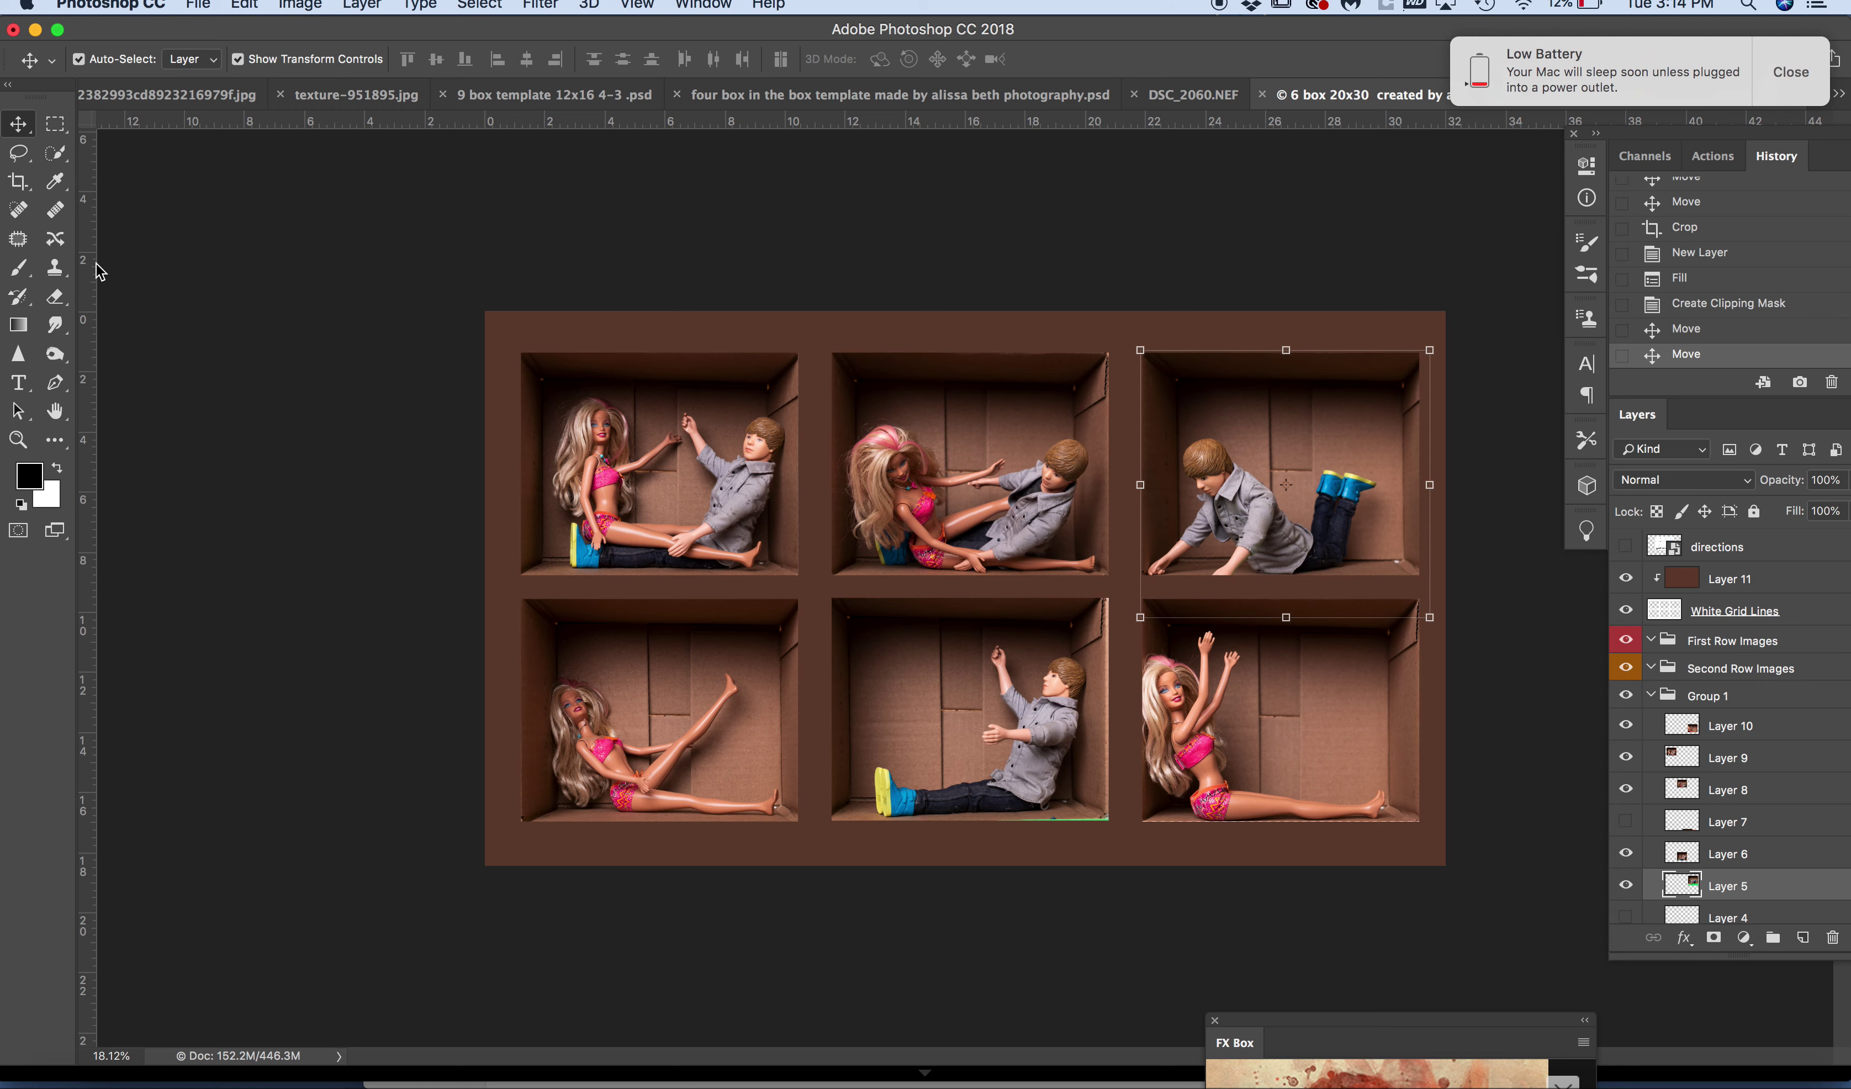
# - Sample a lighter brown from the back wall of the upper-left box and ready the Brush at 40% opacity
pyautogui.press('b')
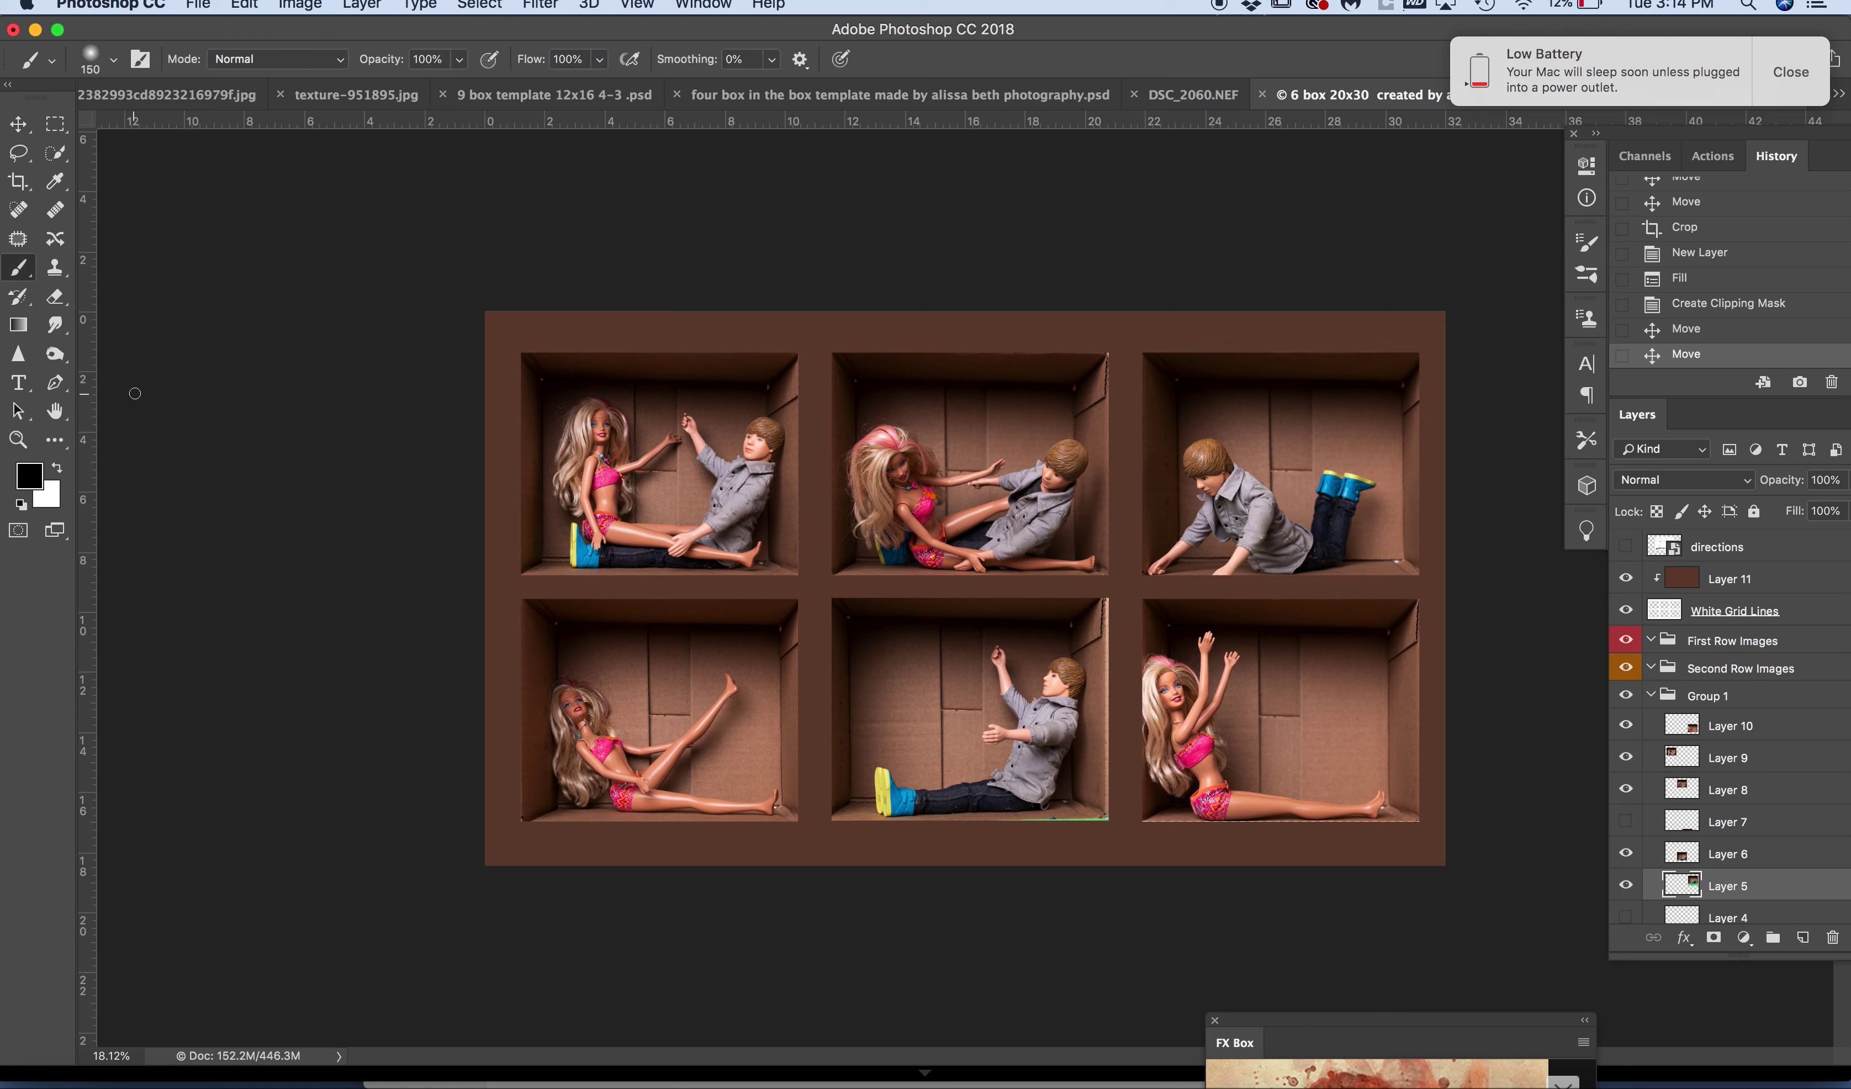
pyautogui.click(55, 182)
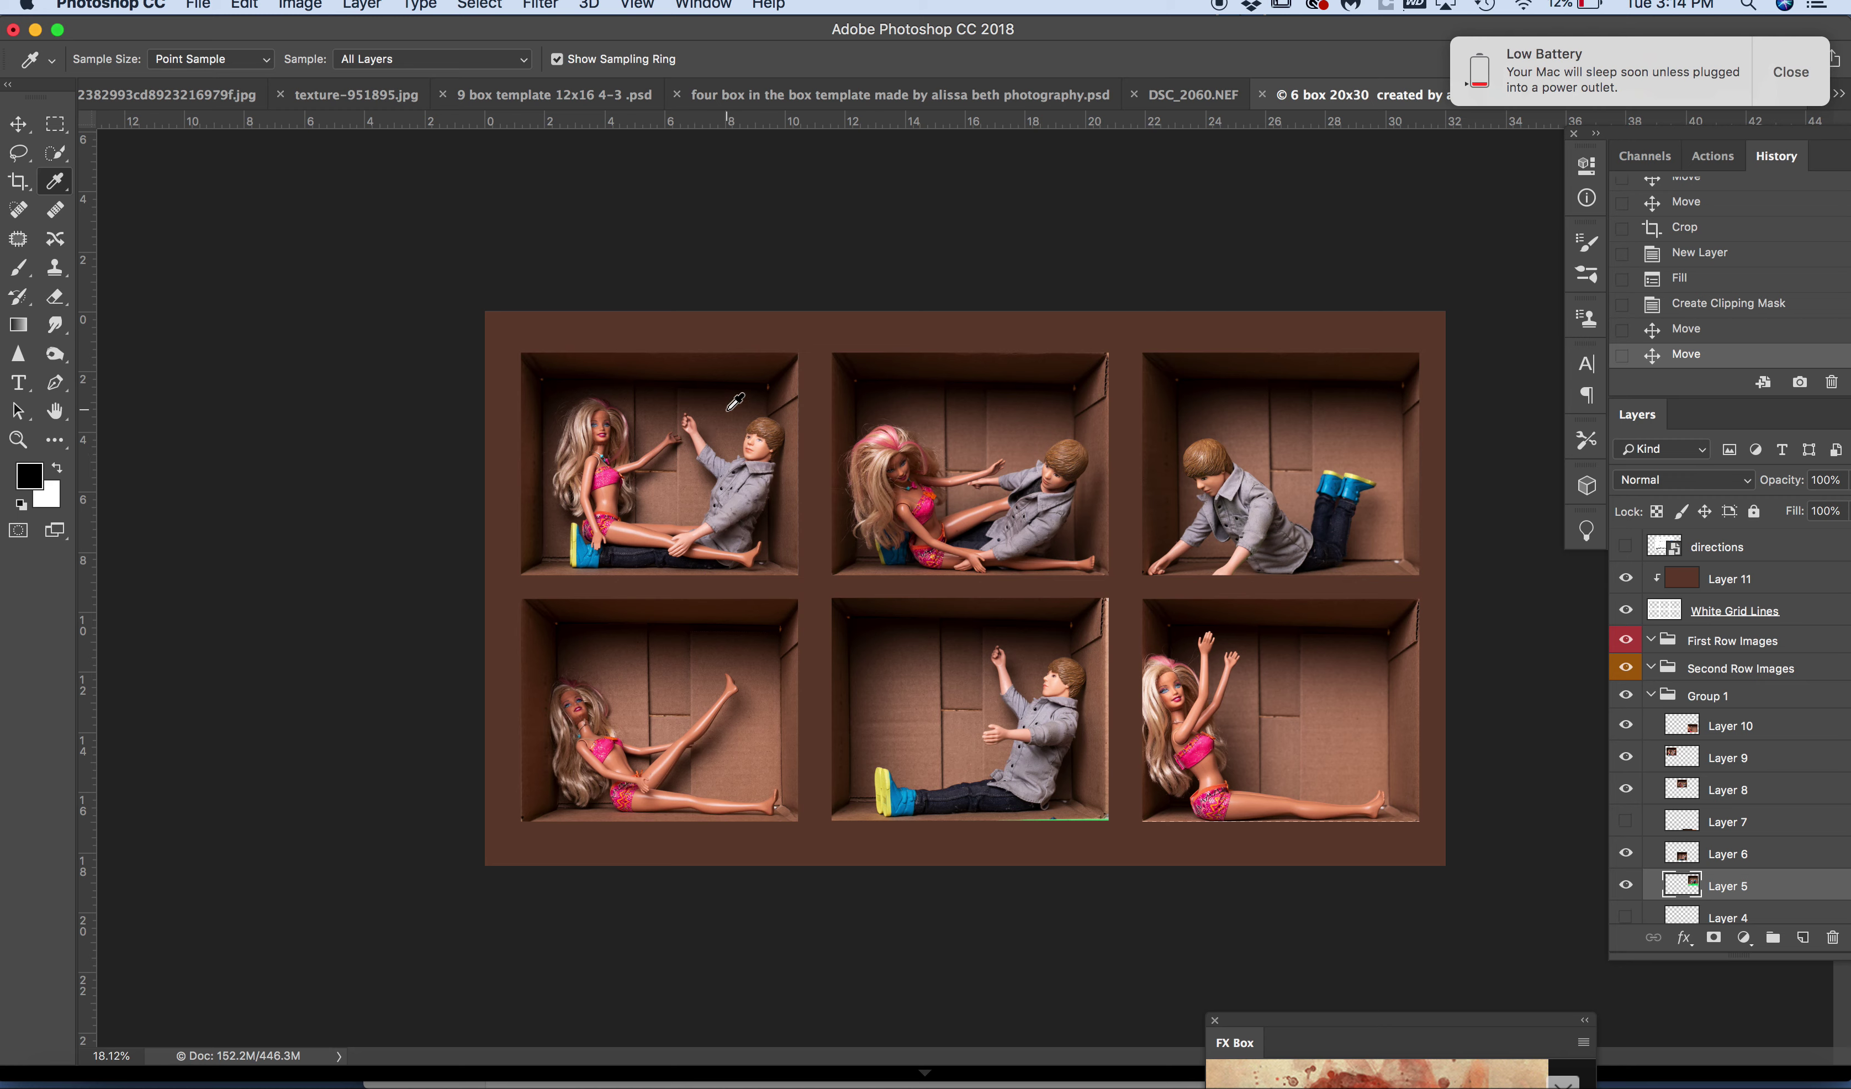
pyautogui.click(724, 437)
pyautogui.click(692, 475)
pyautogui.press('b')
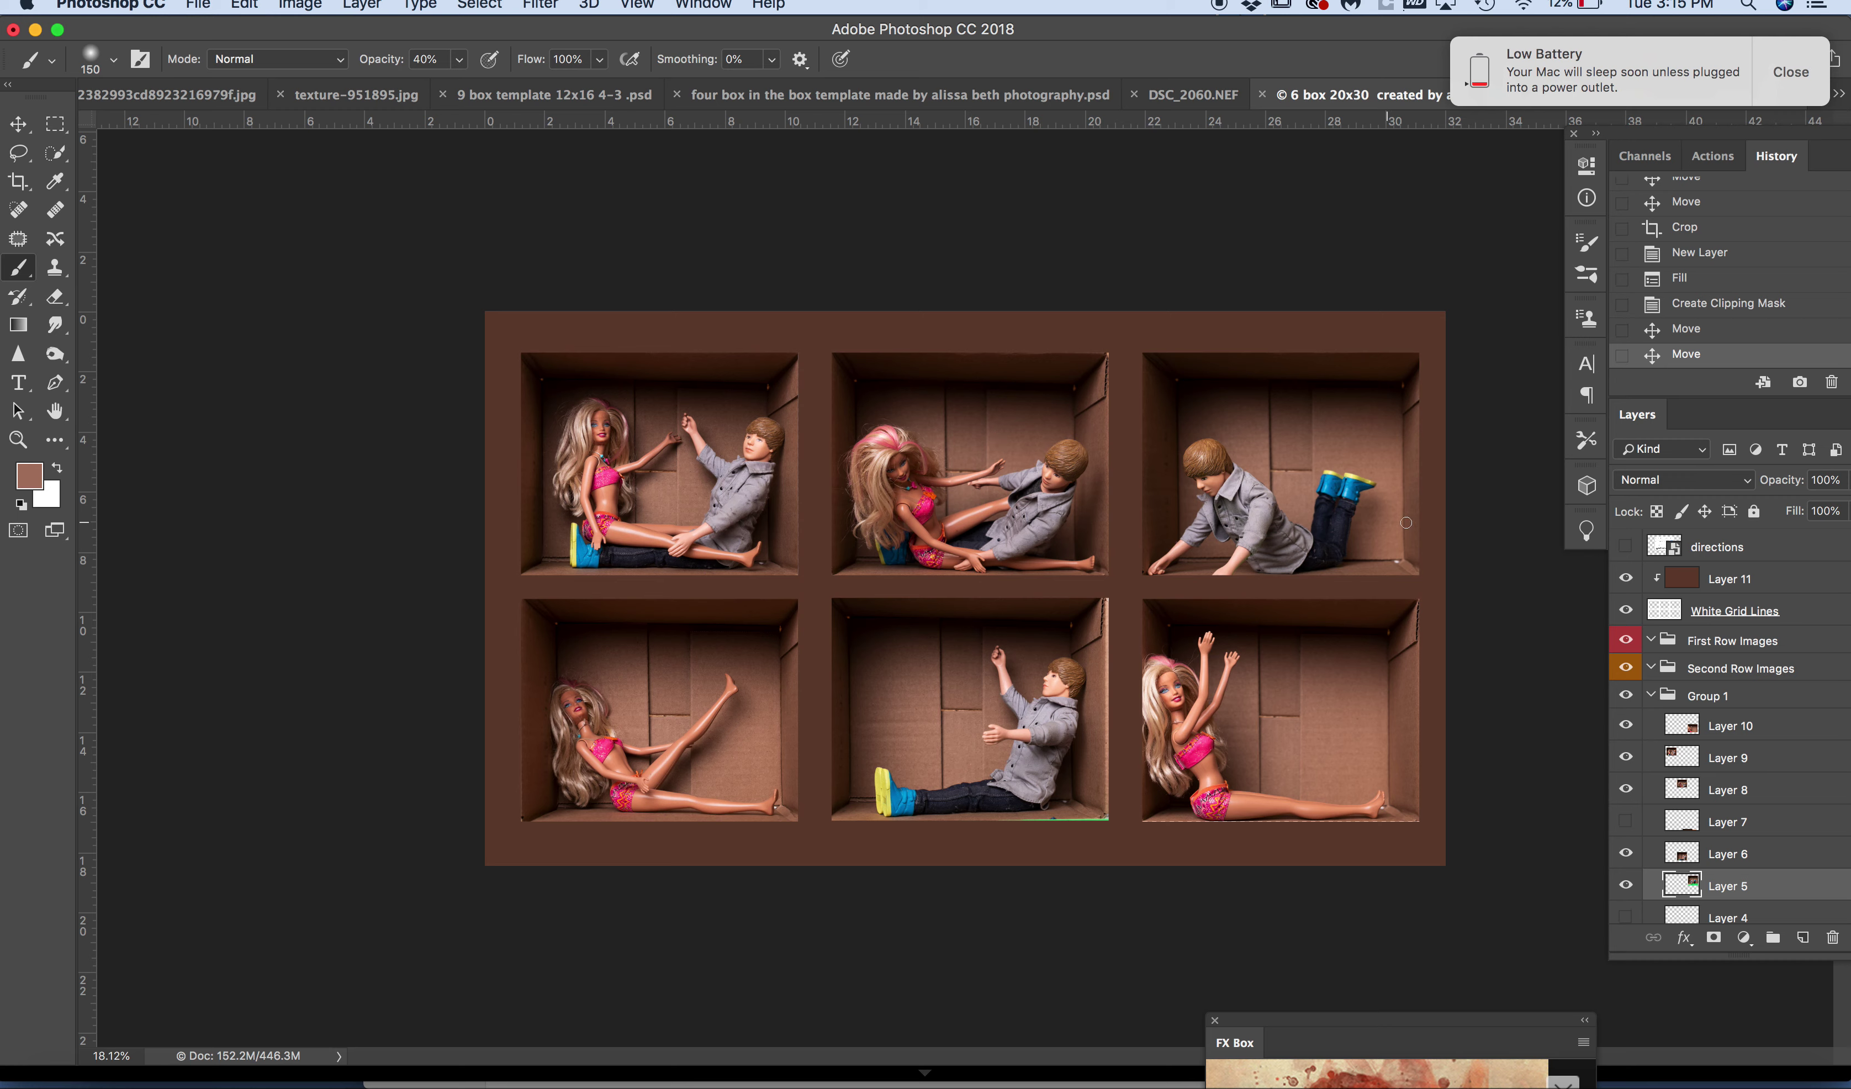
# - Add a new layer above Layer 11 and clip it to the white grid as well
pyautogui.click(1741, 582)
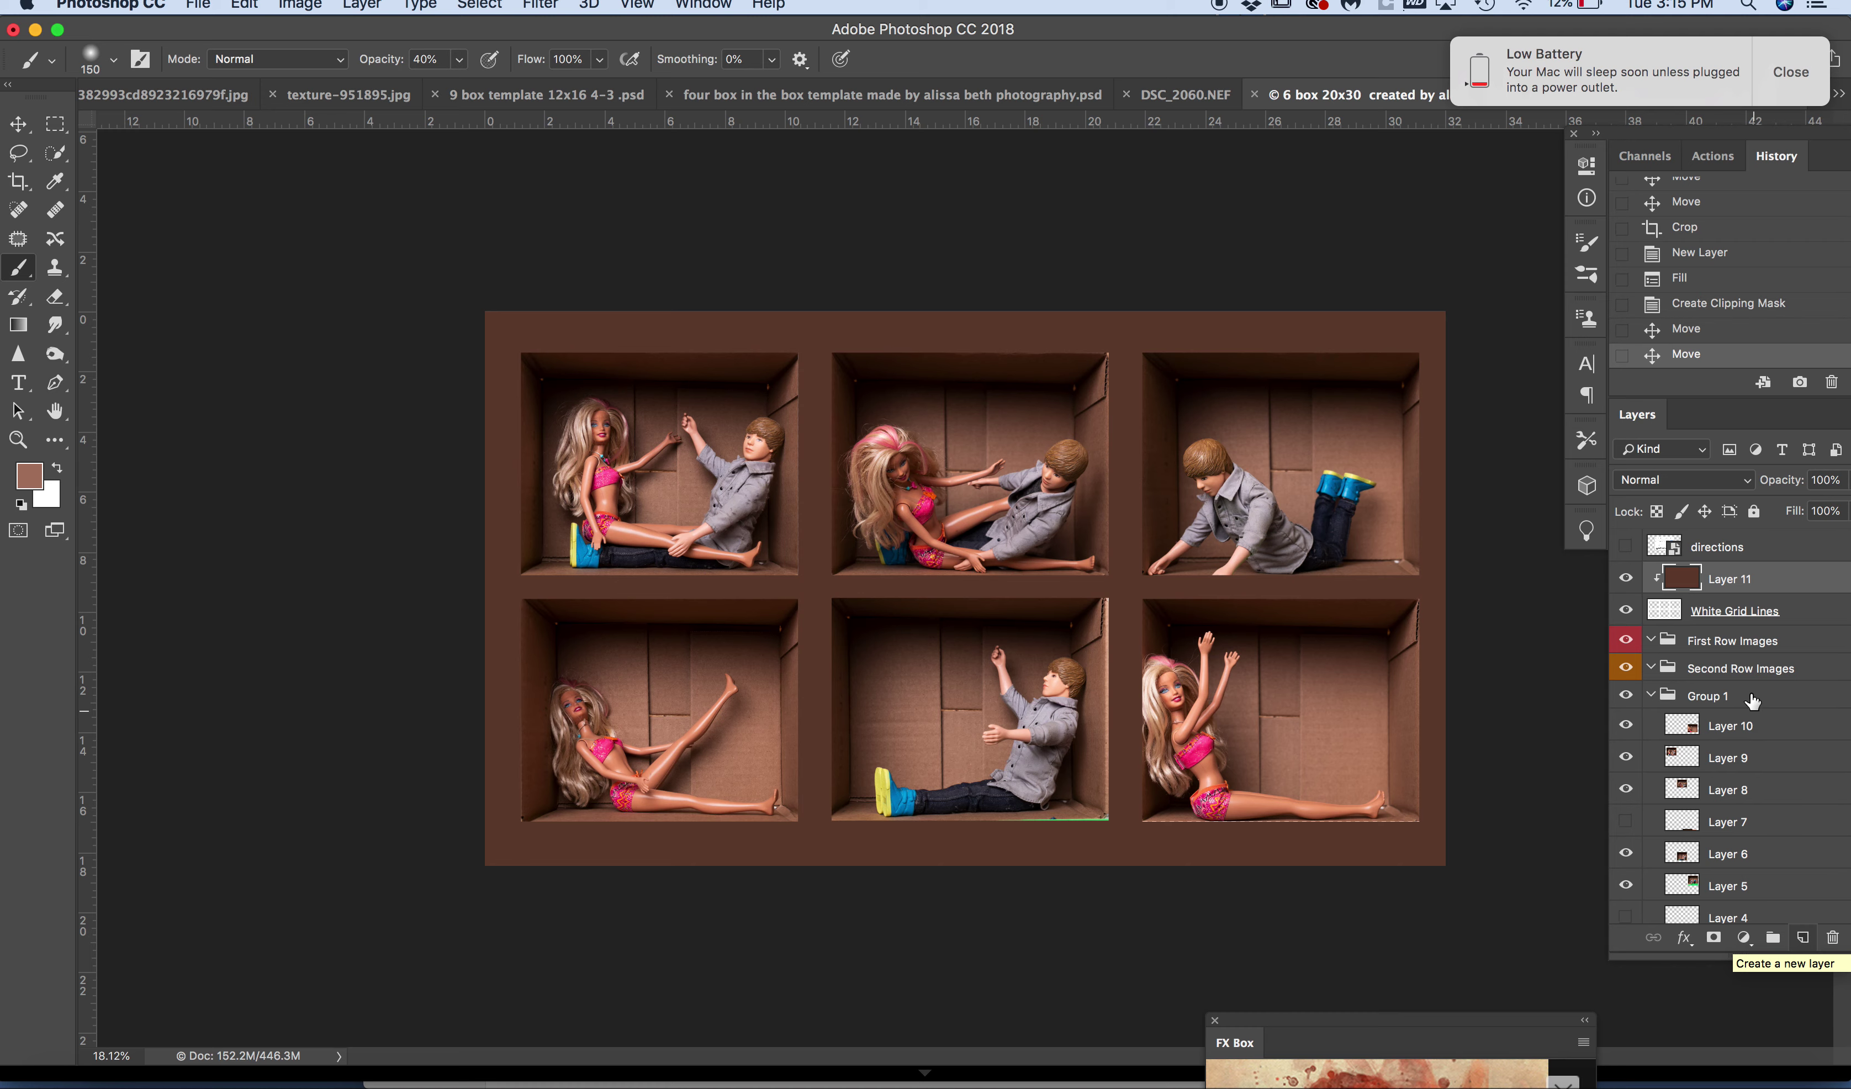
pyautogui.click(1802, 938)
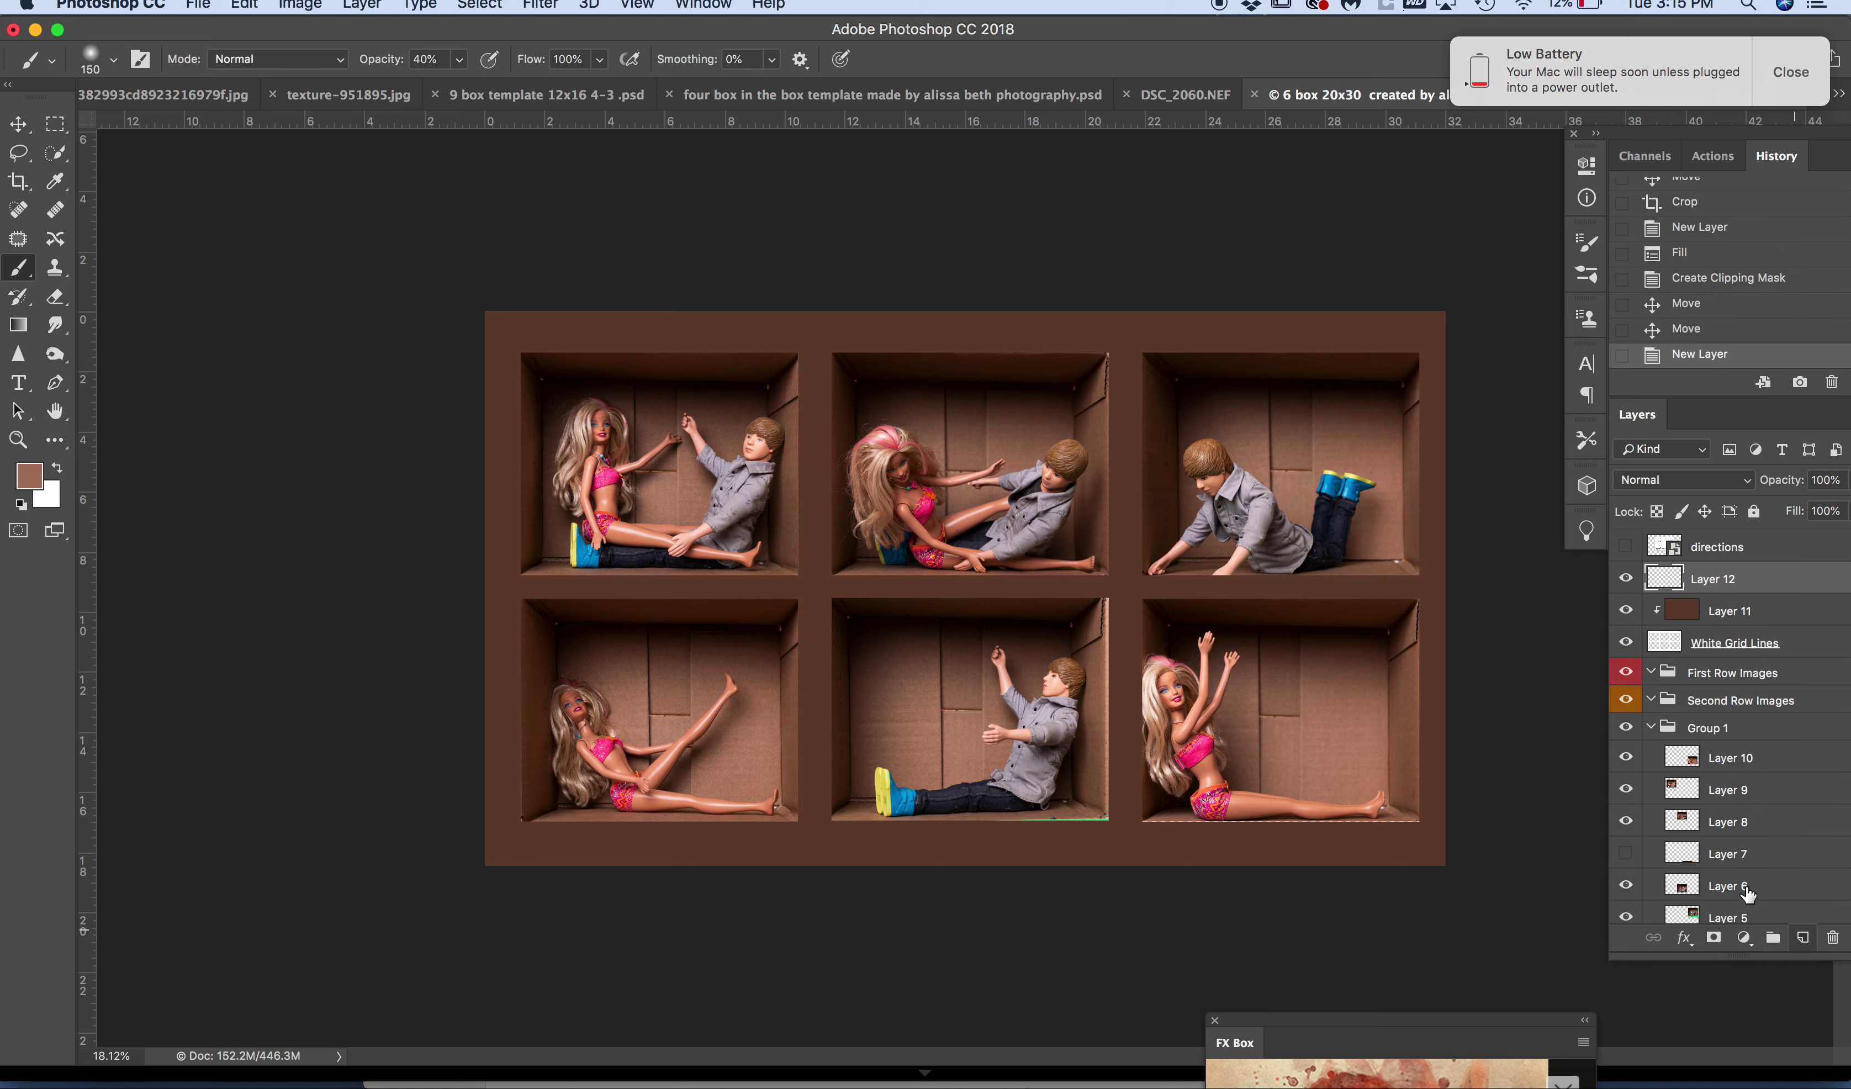
pyautogui.rightClick(1712, 585)
pyautogui.click(1647, 546)
# - Enlarge the brush to 400 and paint soft lighter-brown patches over the grid's outer border and vertical dividers
pyautogui.press(']')
pyautogui.press(']')
pyautogui.press(']')
pyautogui.press(']')
pyautogui.press(']')
pyautogui.moveTo(1129, 331); pyautogui.dragTo(1208, 331)
pyautogui.moveTo(1069, 336); pyautogui.dragTo(935, 335)
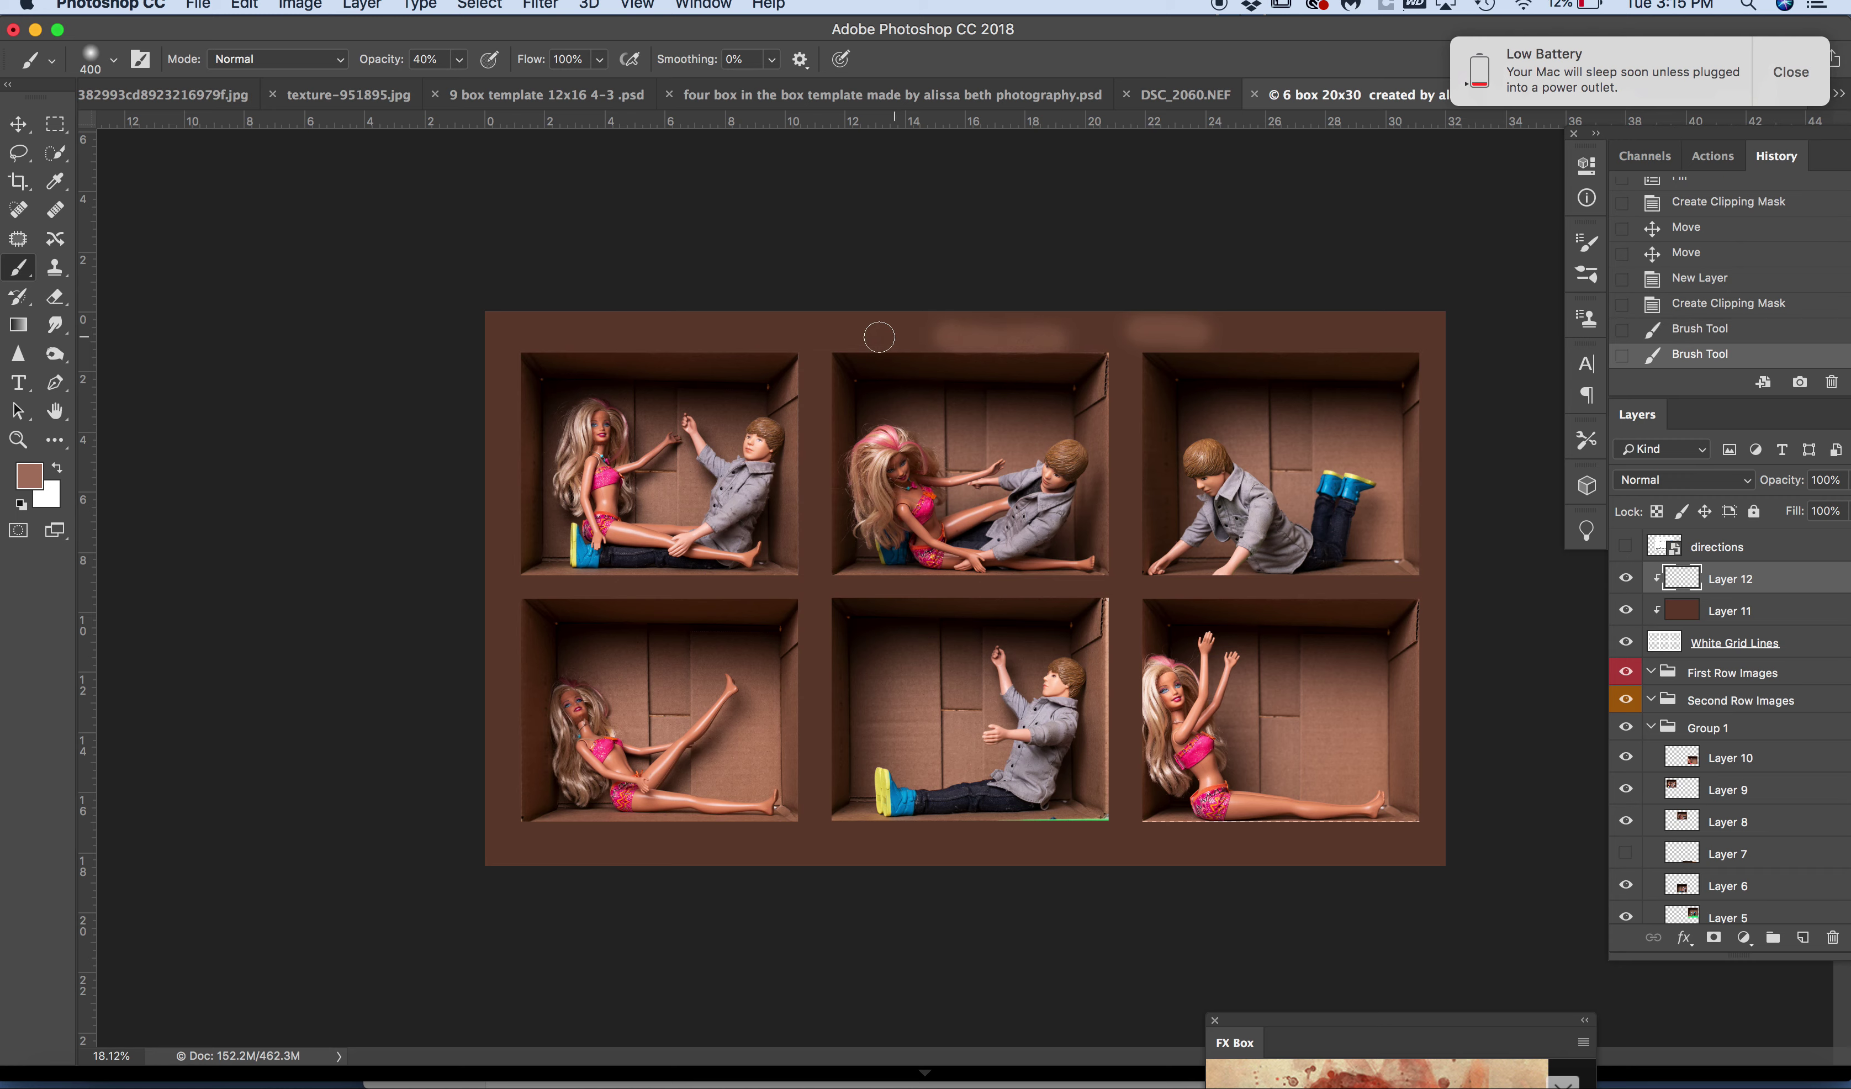
pyautogui.moveTo(820, 334); pyautogui.dragTo(777, 333)
pyautogui.moveTo(658, 329)
pyautogui.mouseDown()
pyautogui.moveTo(516, 331)
pyautogui.moveTo(496, 413)
pyautogui.moveTo(508, 838)
pyautogui.moveTo(831, 835)
pyautogui.moveTo(808, 697)
pyautogui.moveTo(813, 359)
pyautogui.mouseUp()
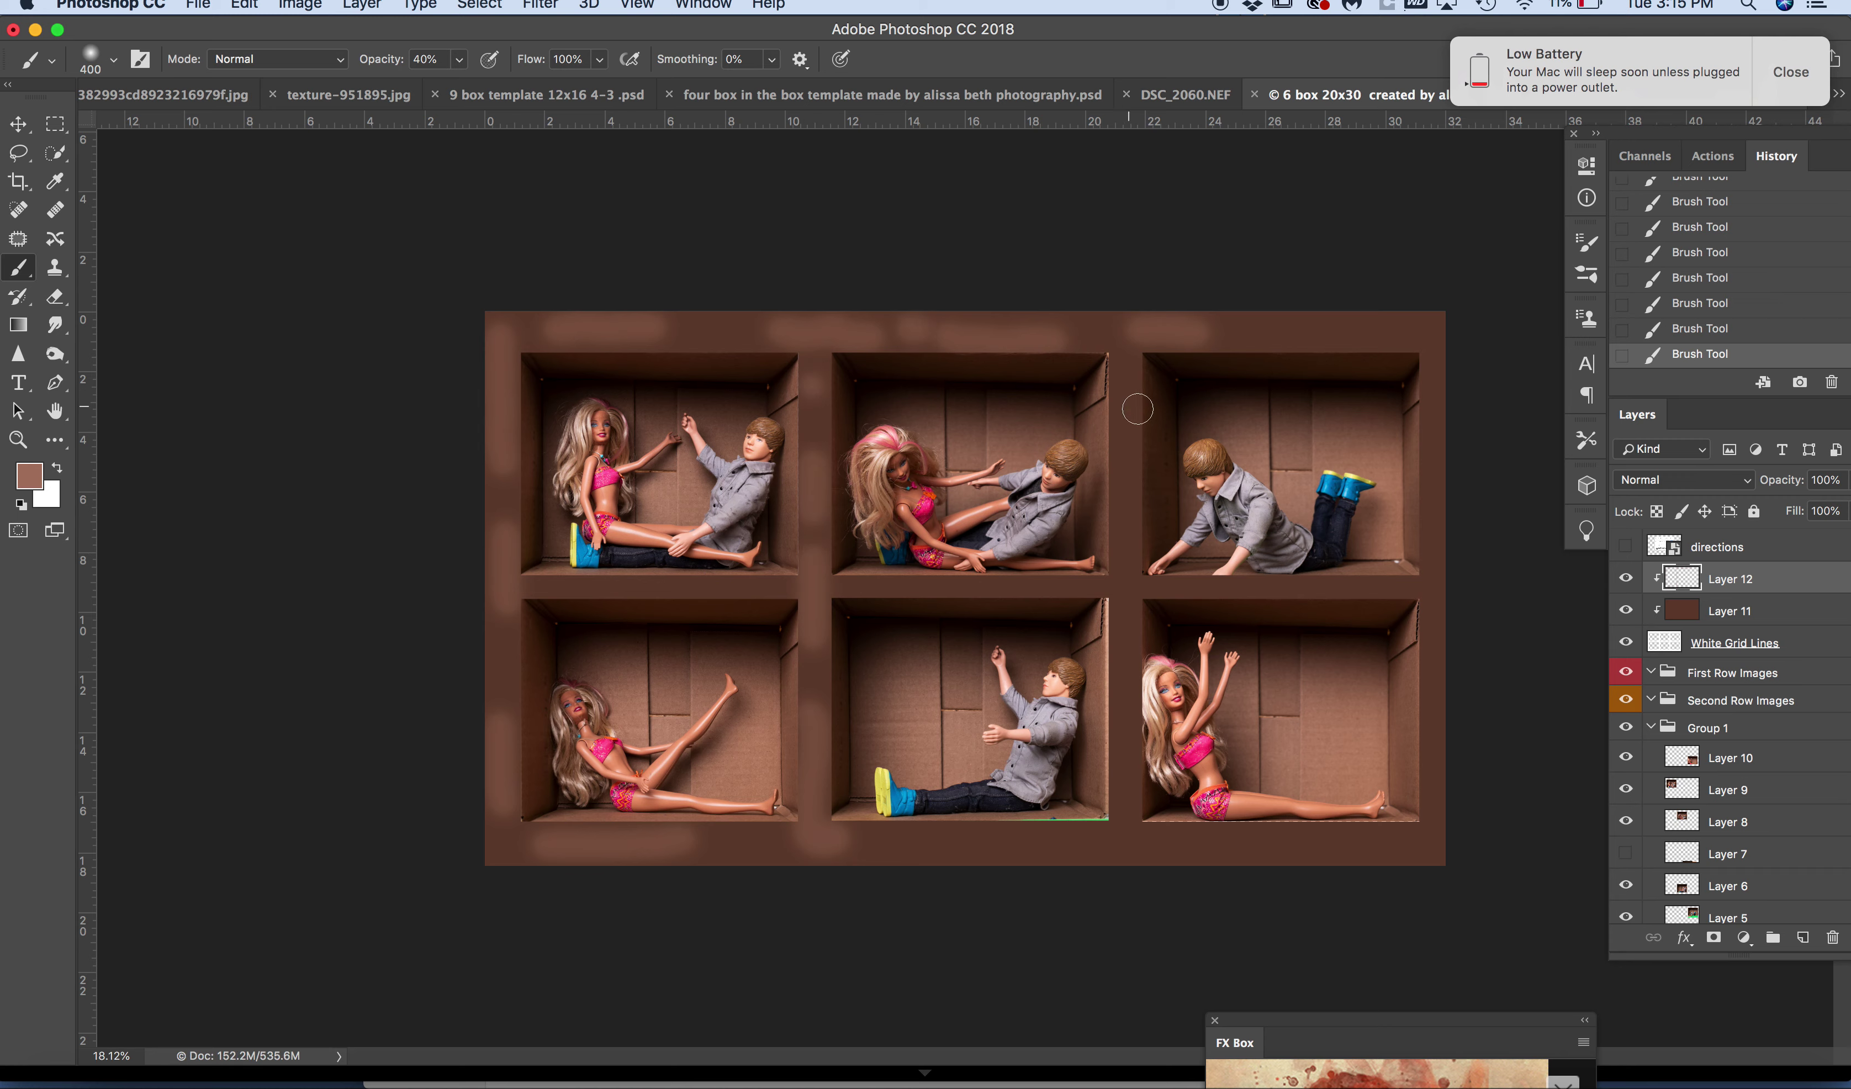
pyautogui.moveTo(1125, 357)
pyautogui.mouseDown()
pyautogui.moveTo(1127, 849)
pyautogui.moveTo(945, 853)
pyautogui.moveTo(1335, 838)
pyautogui.mouseUp()
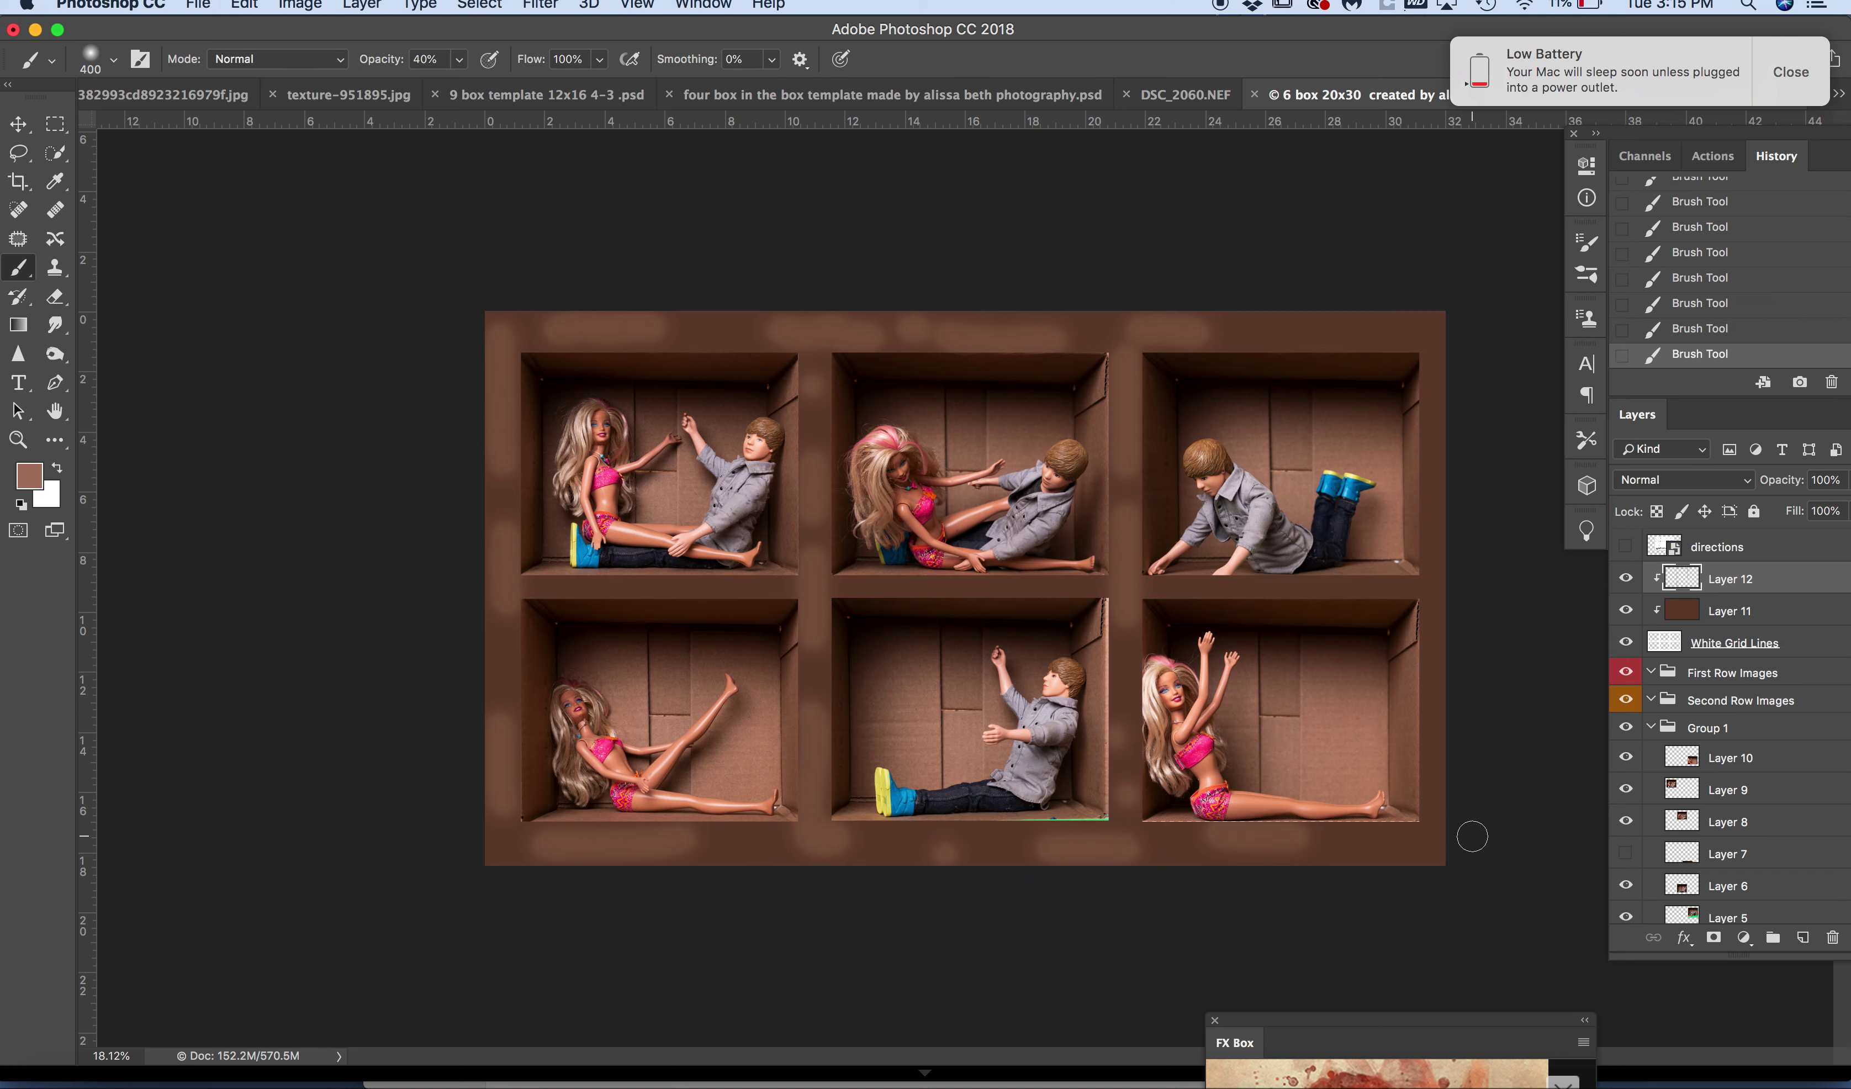
pyautogui.moveTo(1432, 755)
pyautogui.mouseDown()
pyautogui.moveTo(1417, 602)
pyautogui.moveTo(1433, 324)
pyautogui.moveTo(1285, 322)
pyautogui.mouseUp()
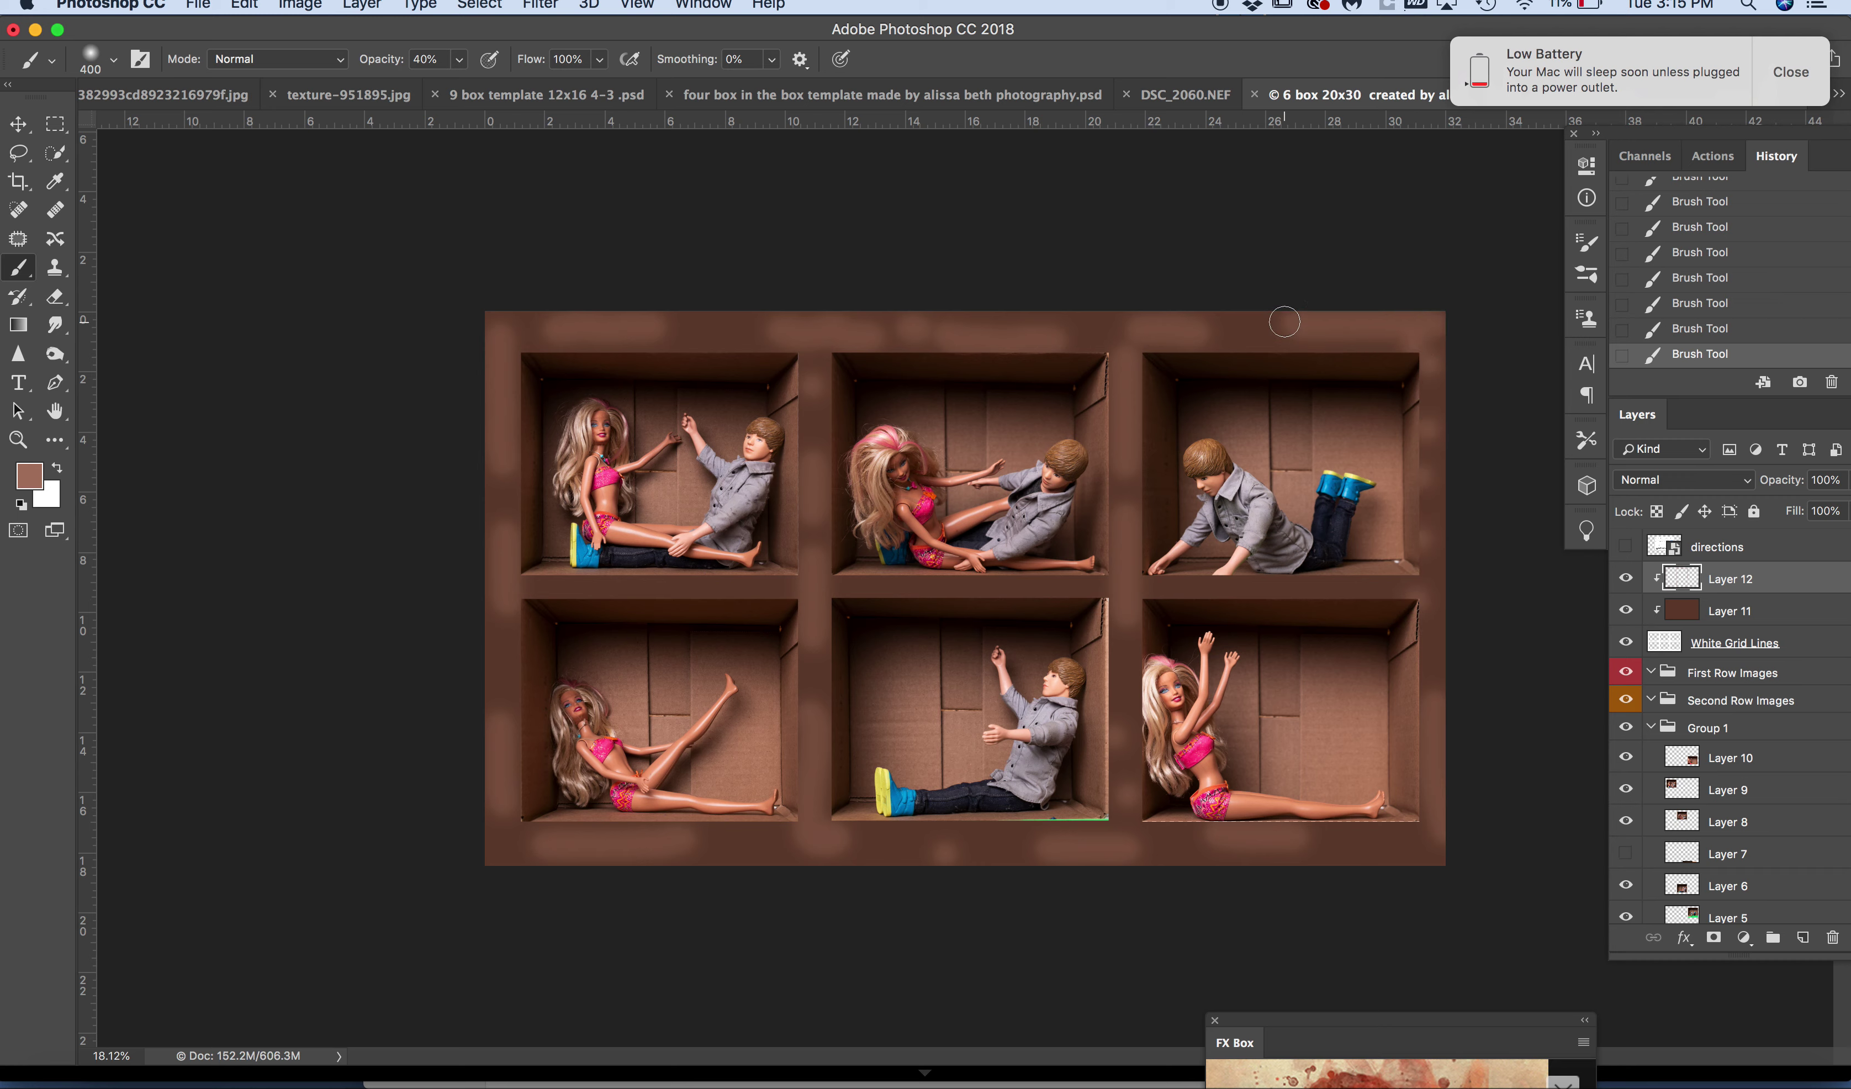
# - Try the Soft Light, Hard Light, Overlay and Lighten blending modes on the painted patch layer (Layer 12)
pyautogui.click(1666, 479)
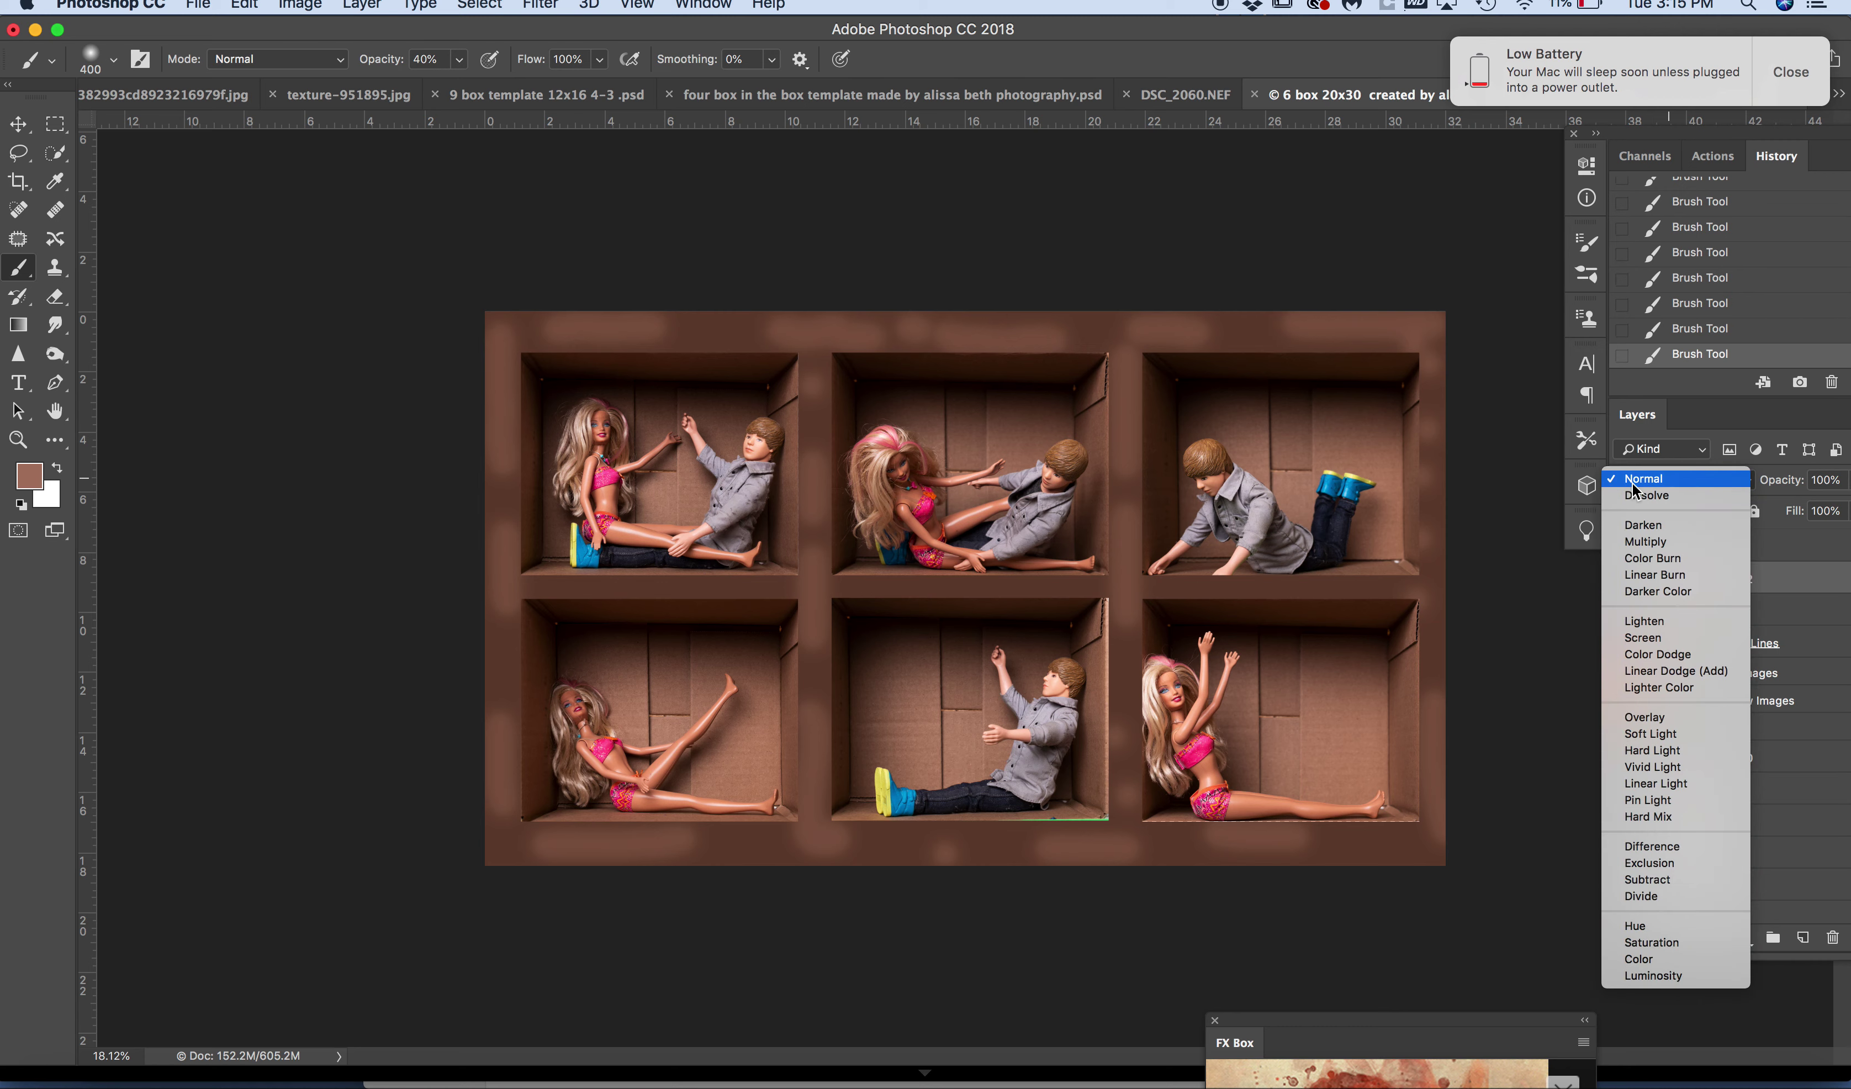
pyautogui.click(1557, 720)
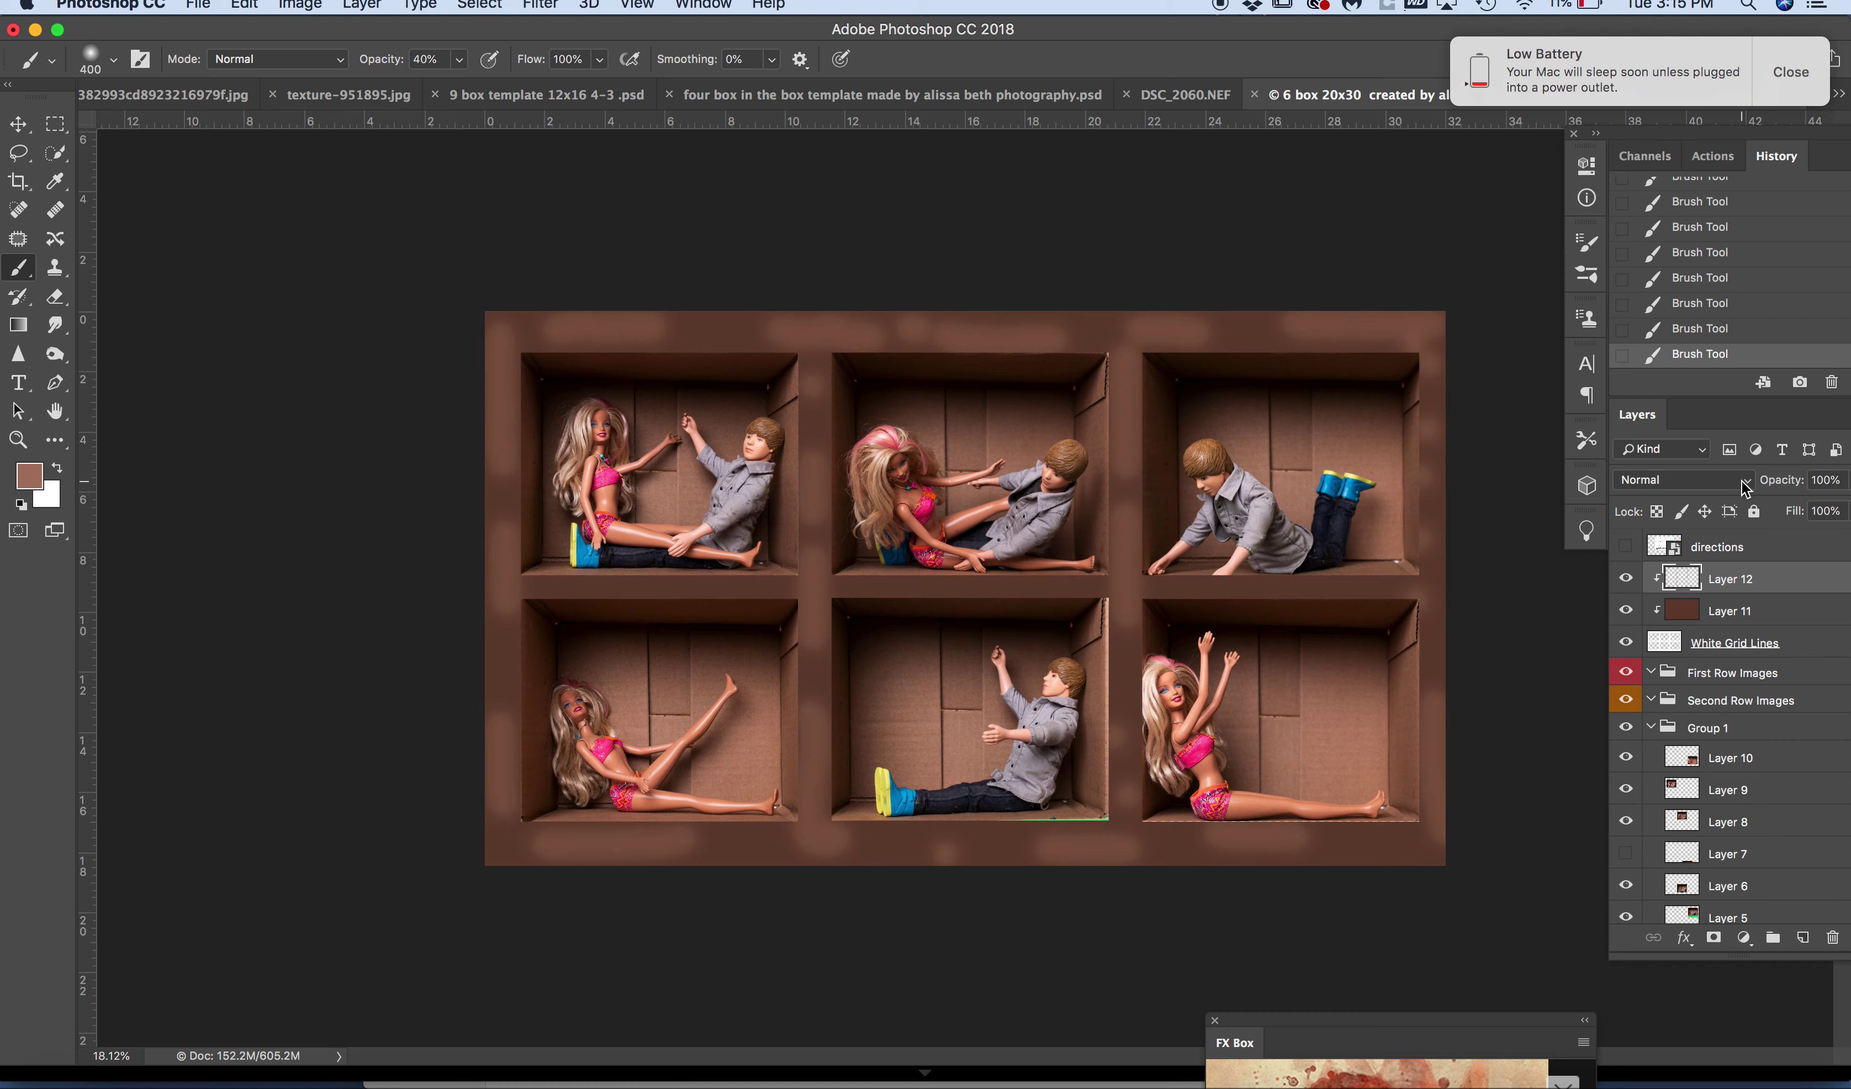
pyautogui.click(1686, 483)
pyautogui.click(1672, 737)
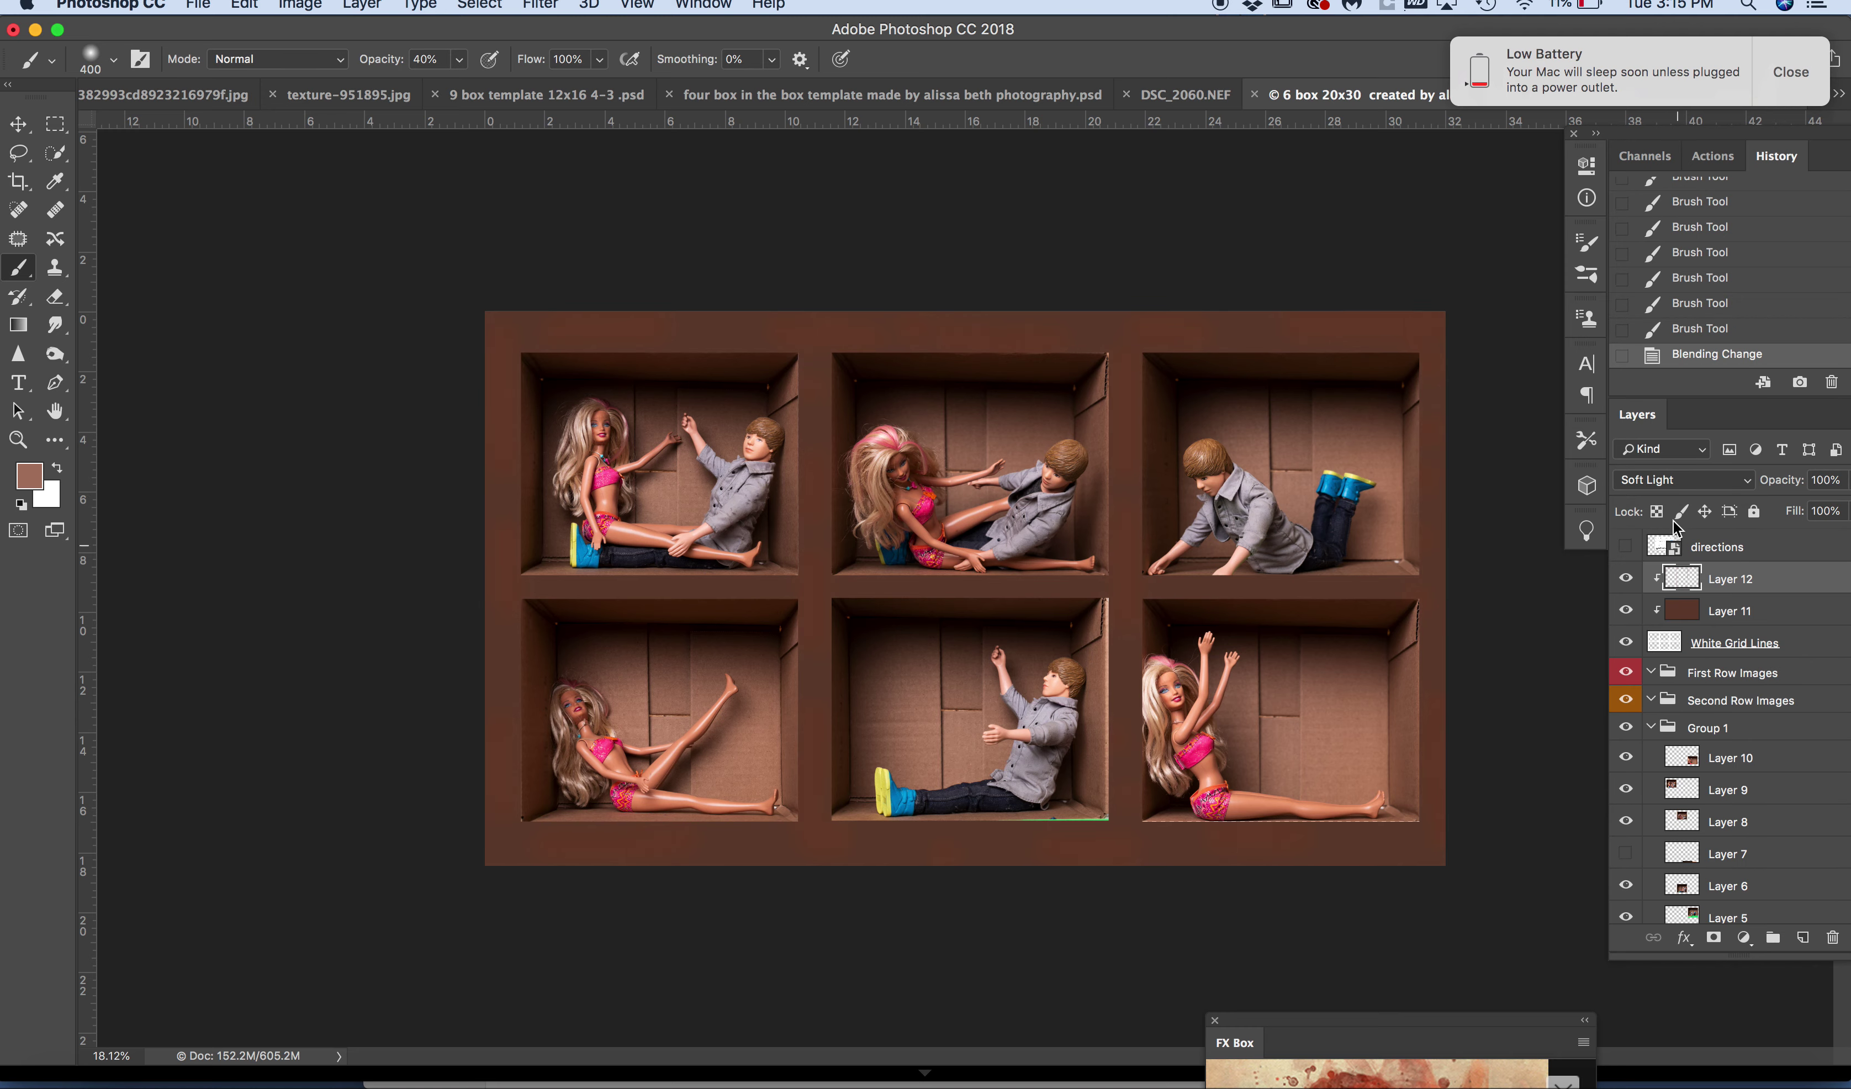
pyautogui.click(1664, 480)
pyautogui.click(1658, 496)
pyautogui.click(1660, 483)
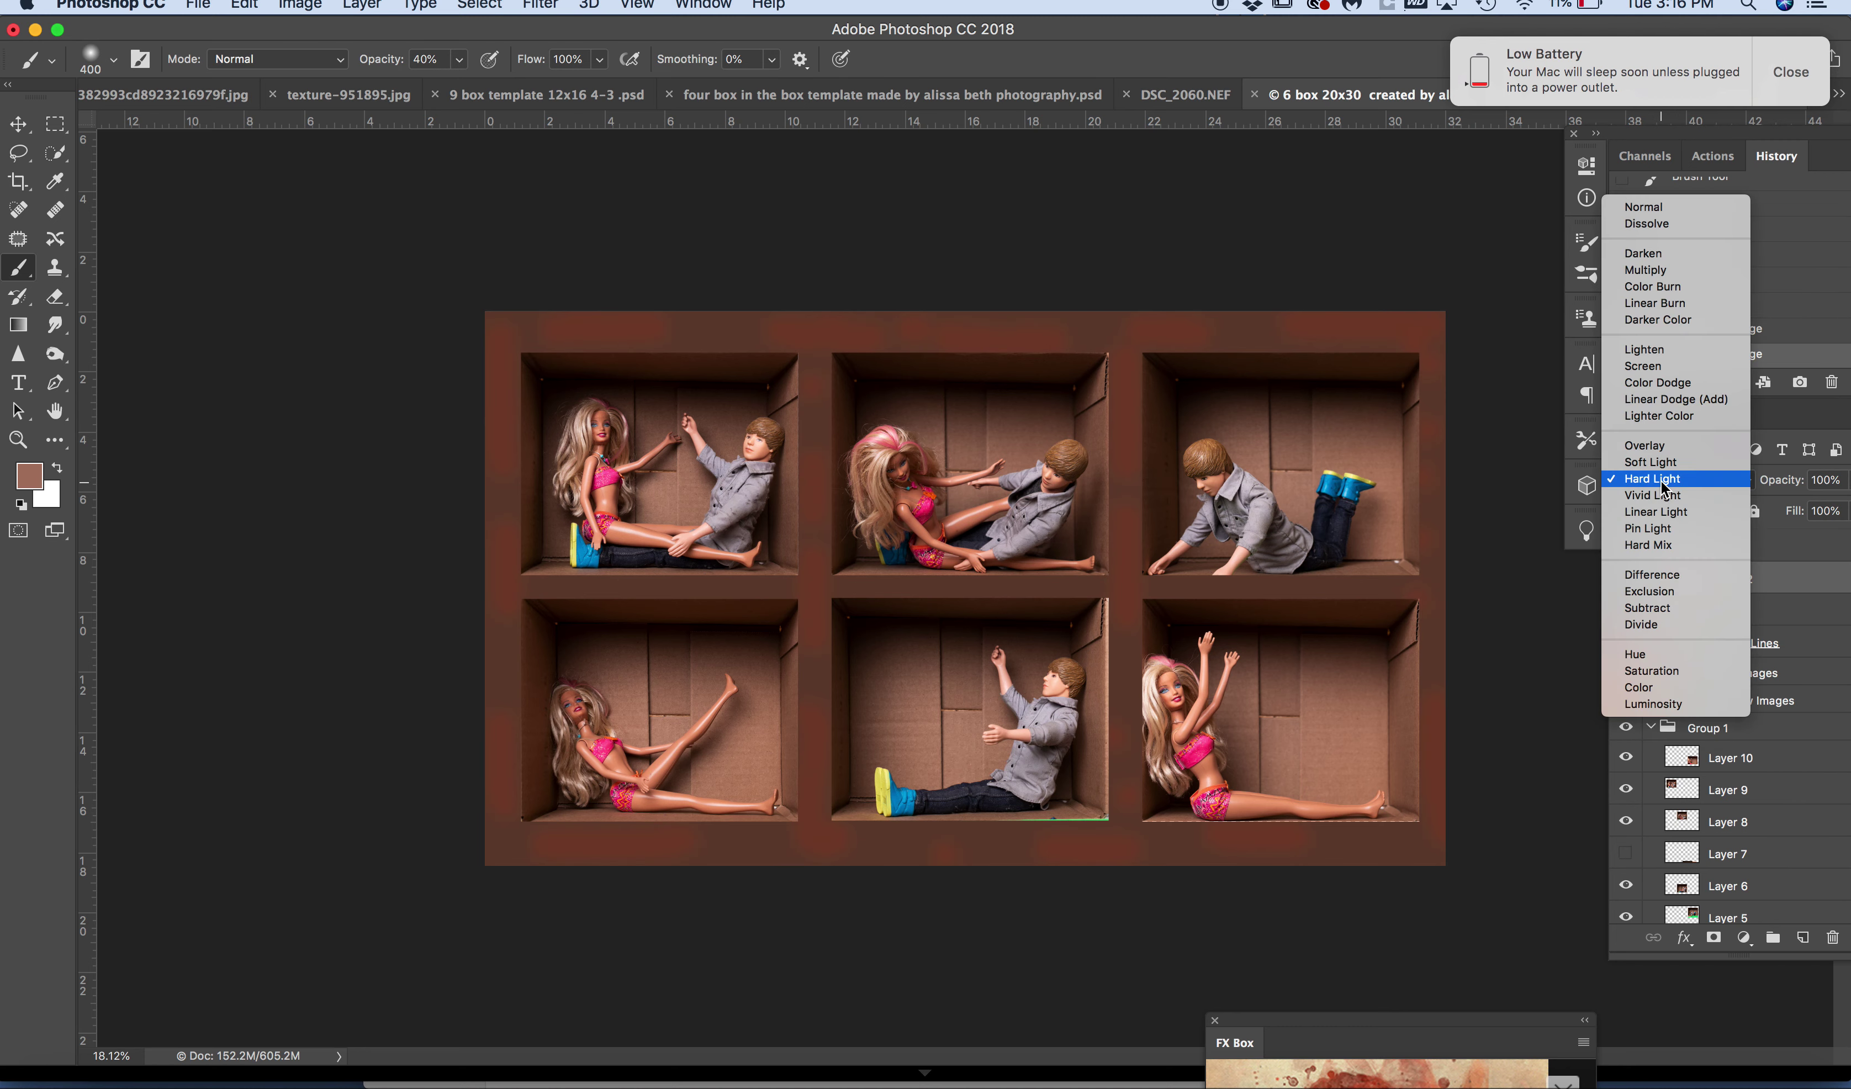
pyautogui.click(1663, 445)
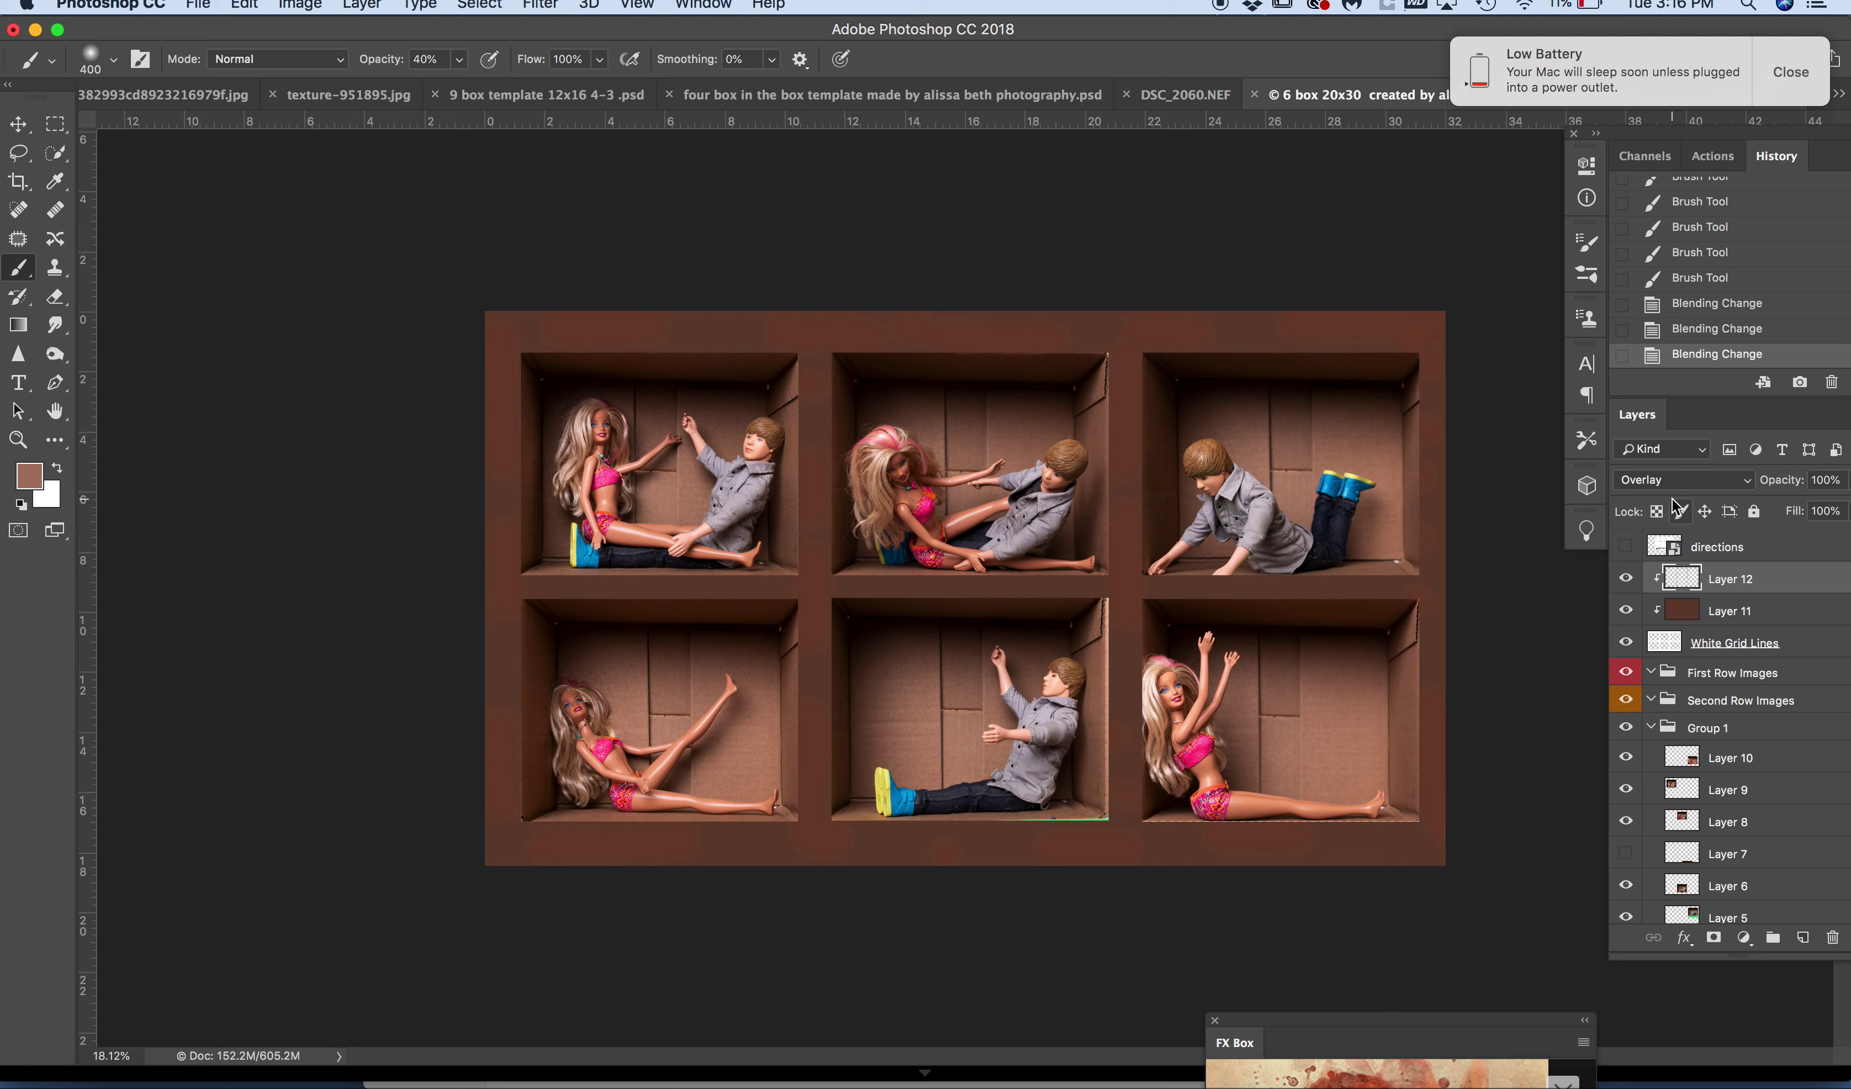
pyautogui.click(1671, 482)
pyautogui.click(1670, 376)
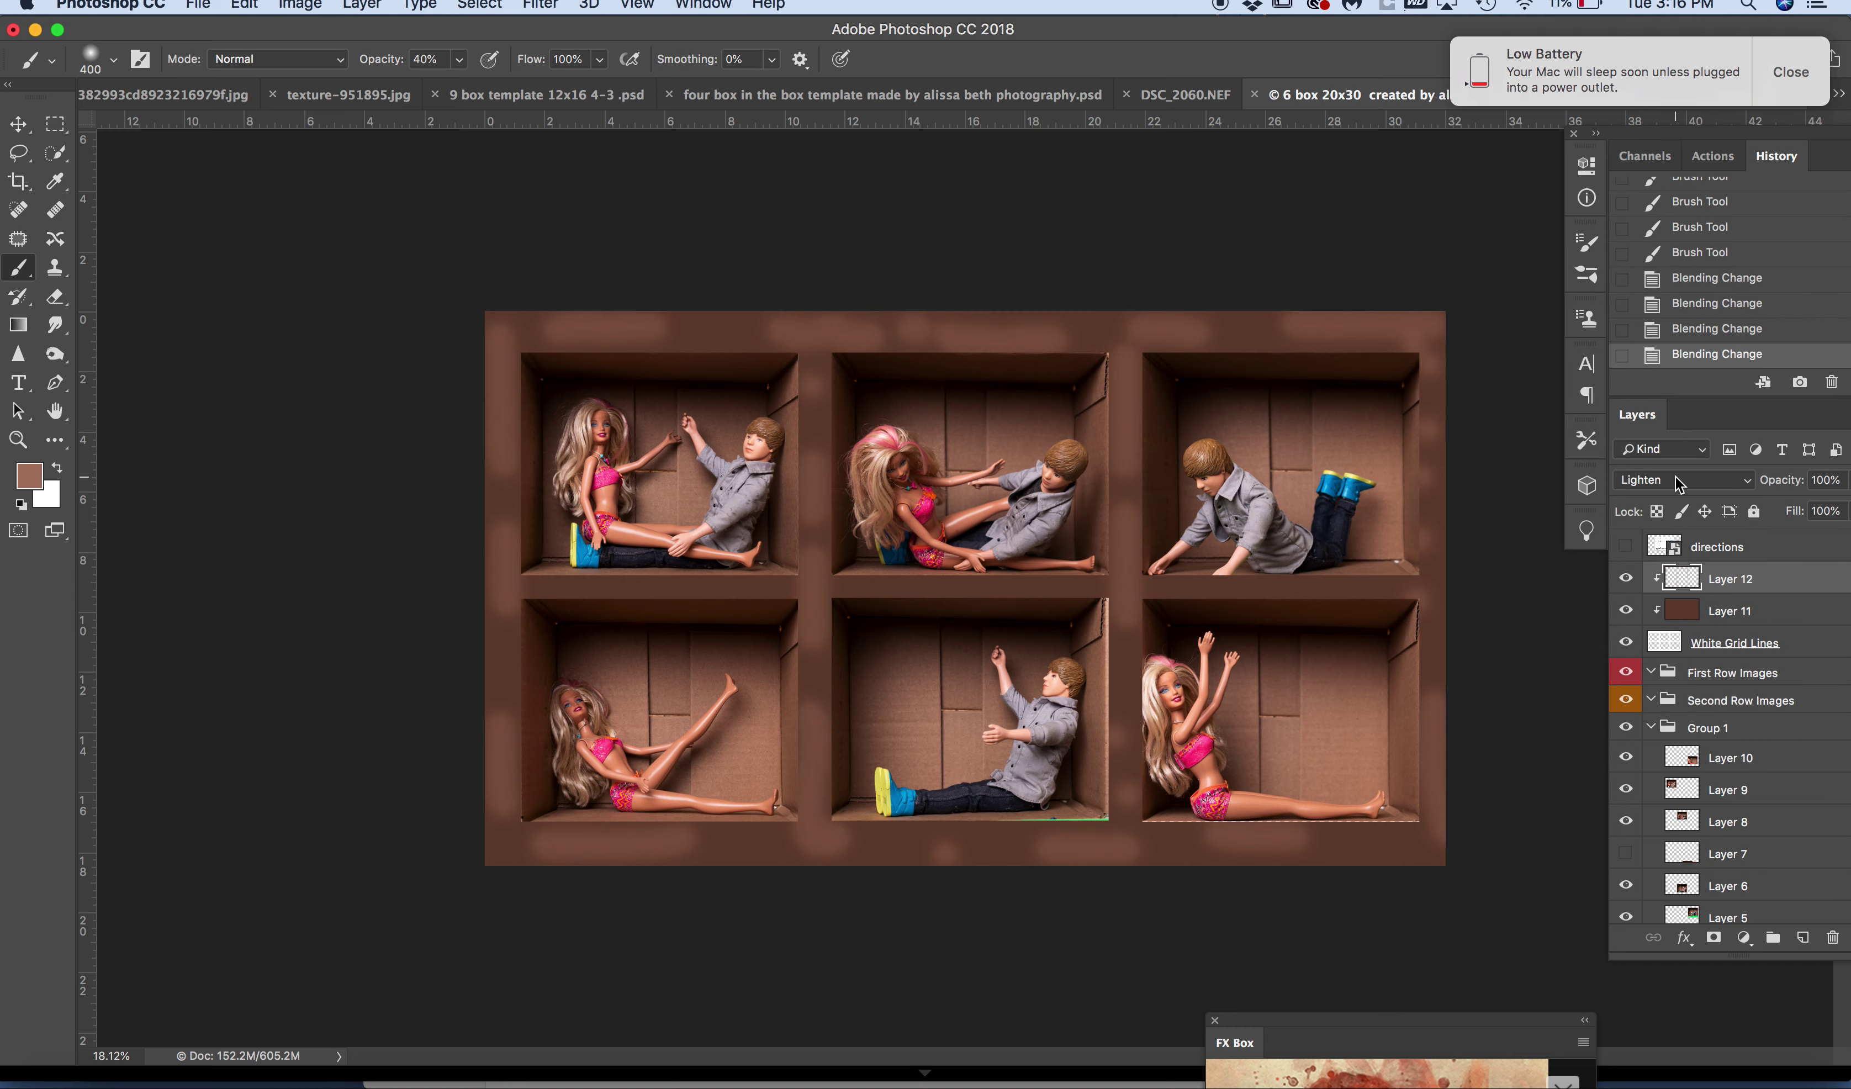
# - Try Darken, Vivid Light, Linear Dodge (Add) and Dissolve blending on Layer 12, and return it to Normal
pyautogui.click(1675, 482)
pyautogui.click(1676, 388)
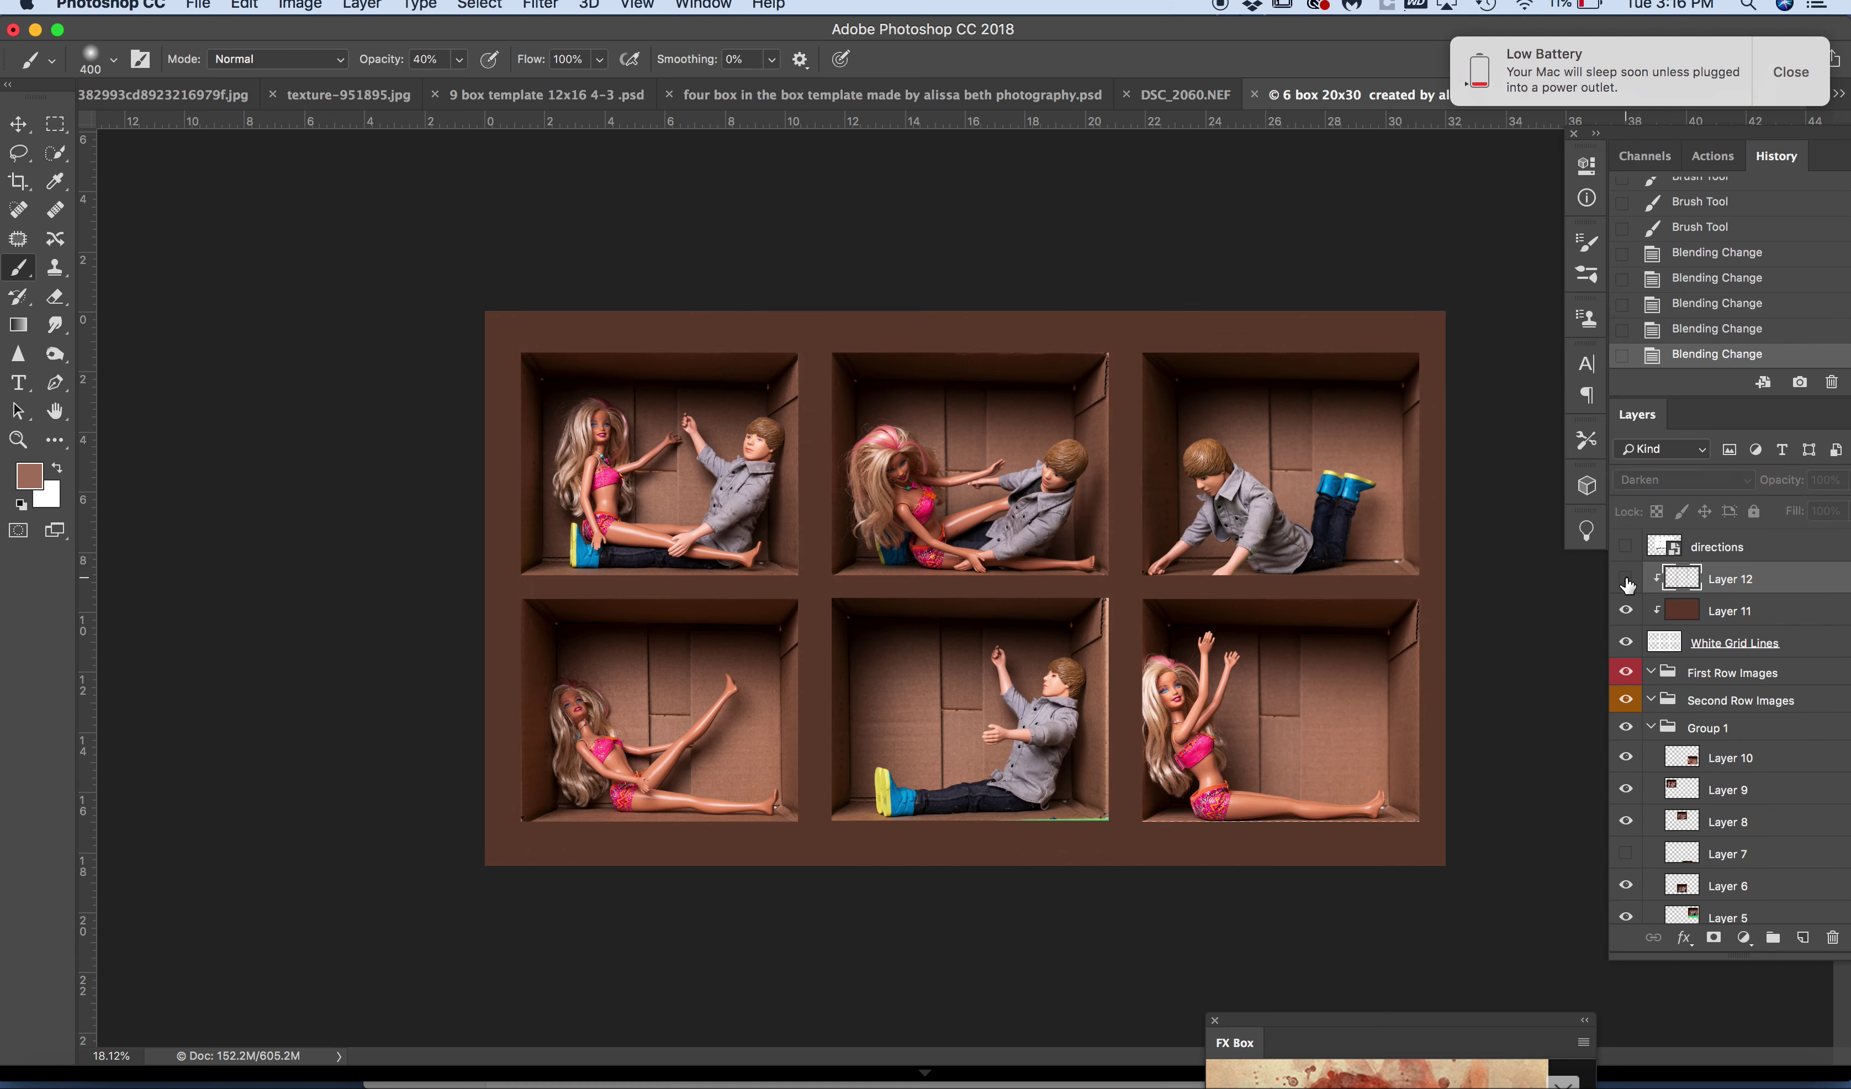
pyautogui.click(1675, 480)
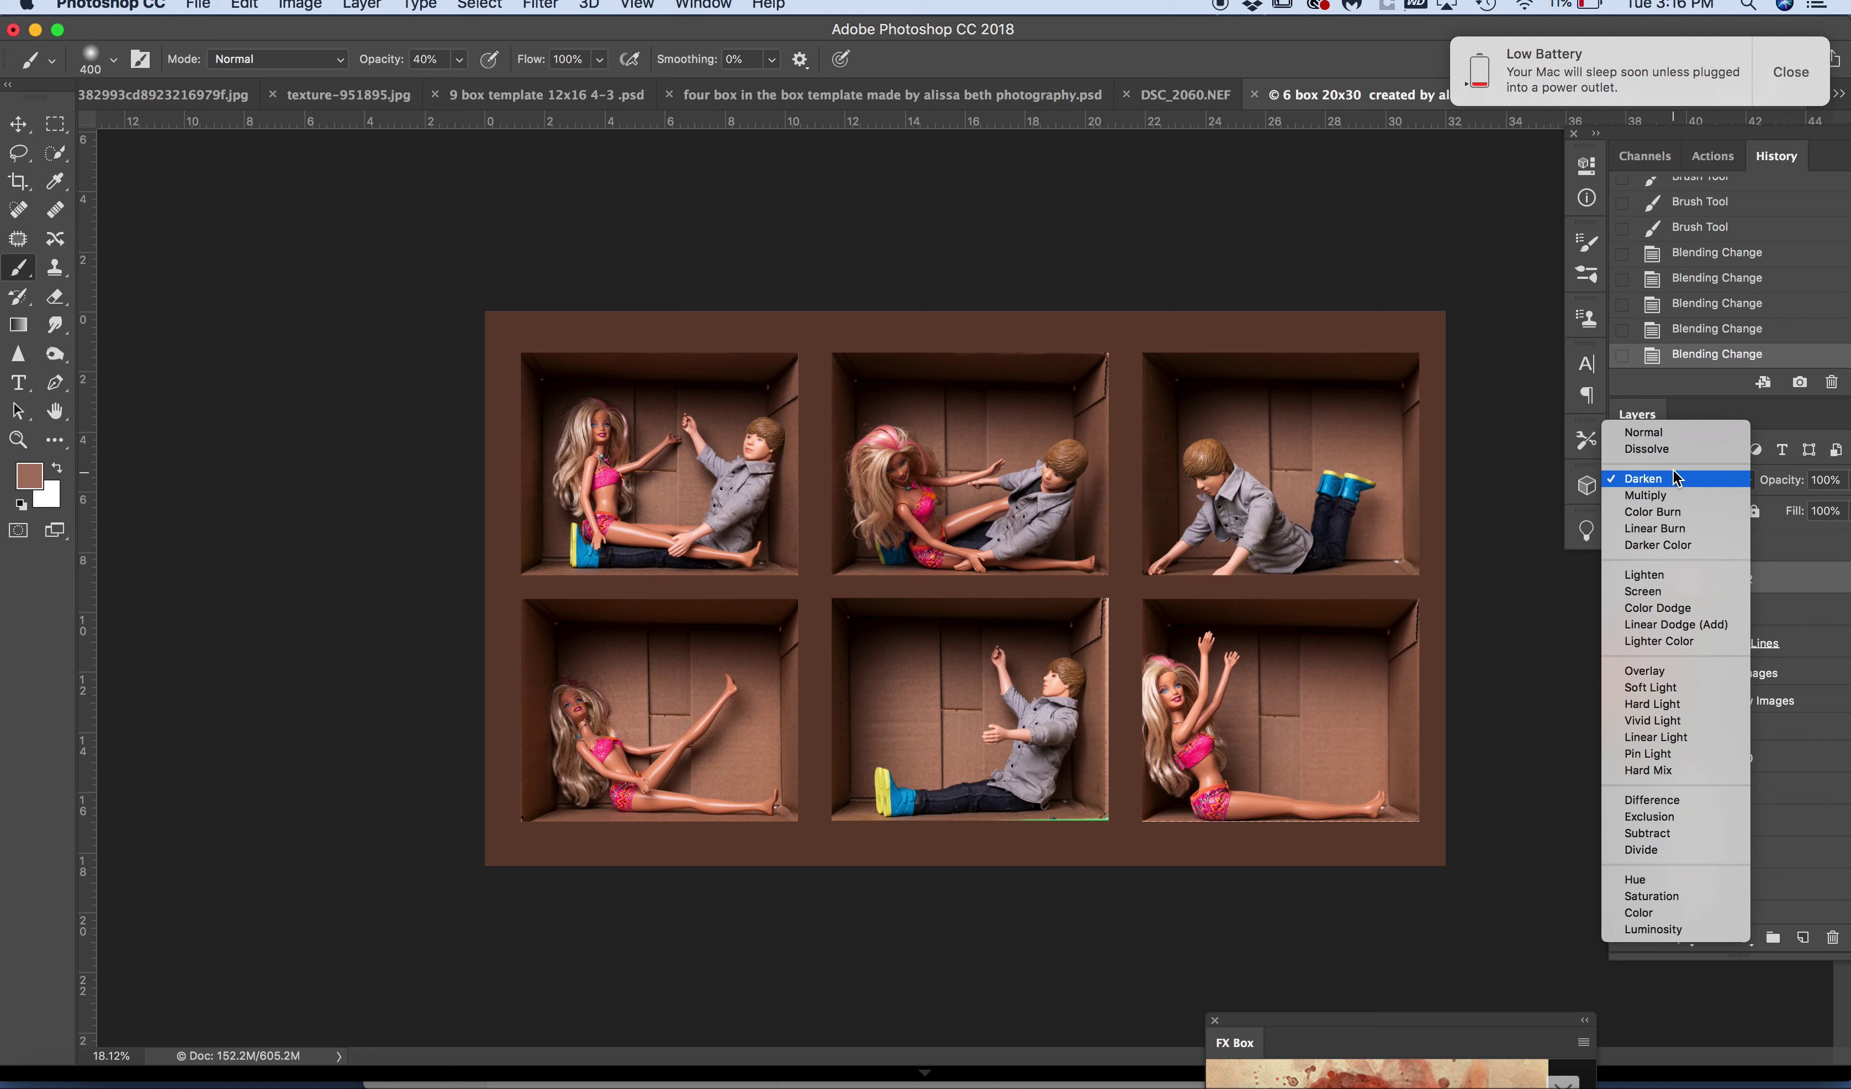
pyautogui.click(1649, 720)
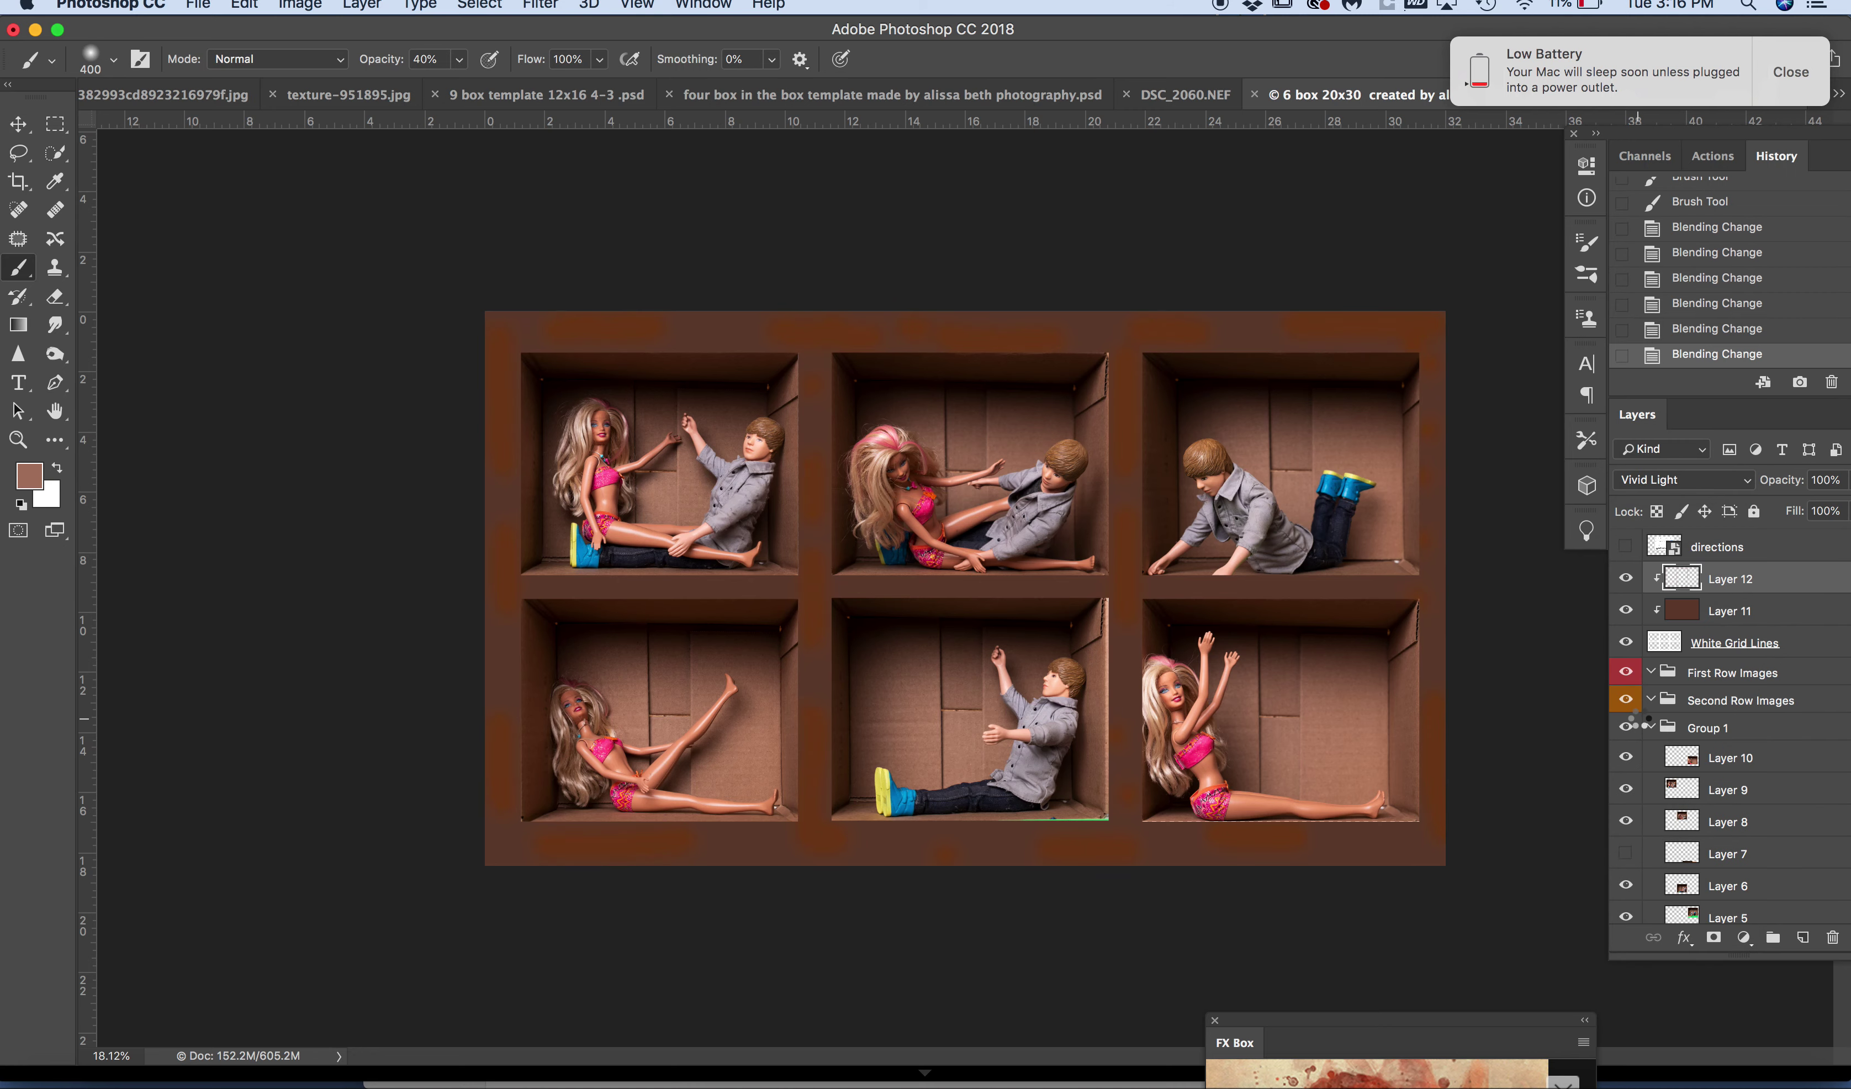
pyautogui.click(1675, 479)
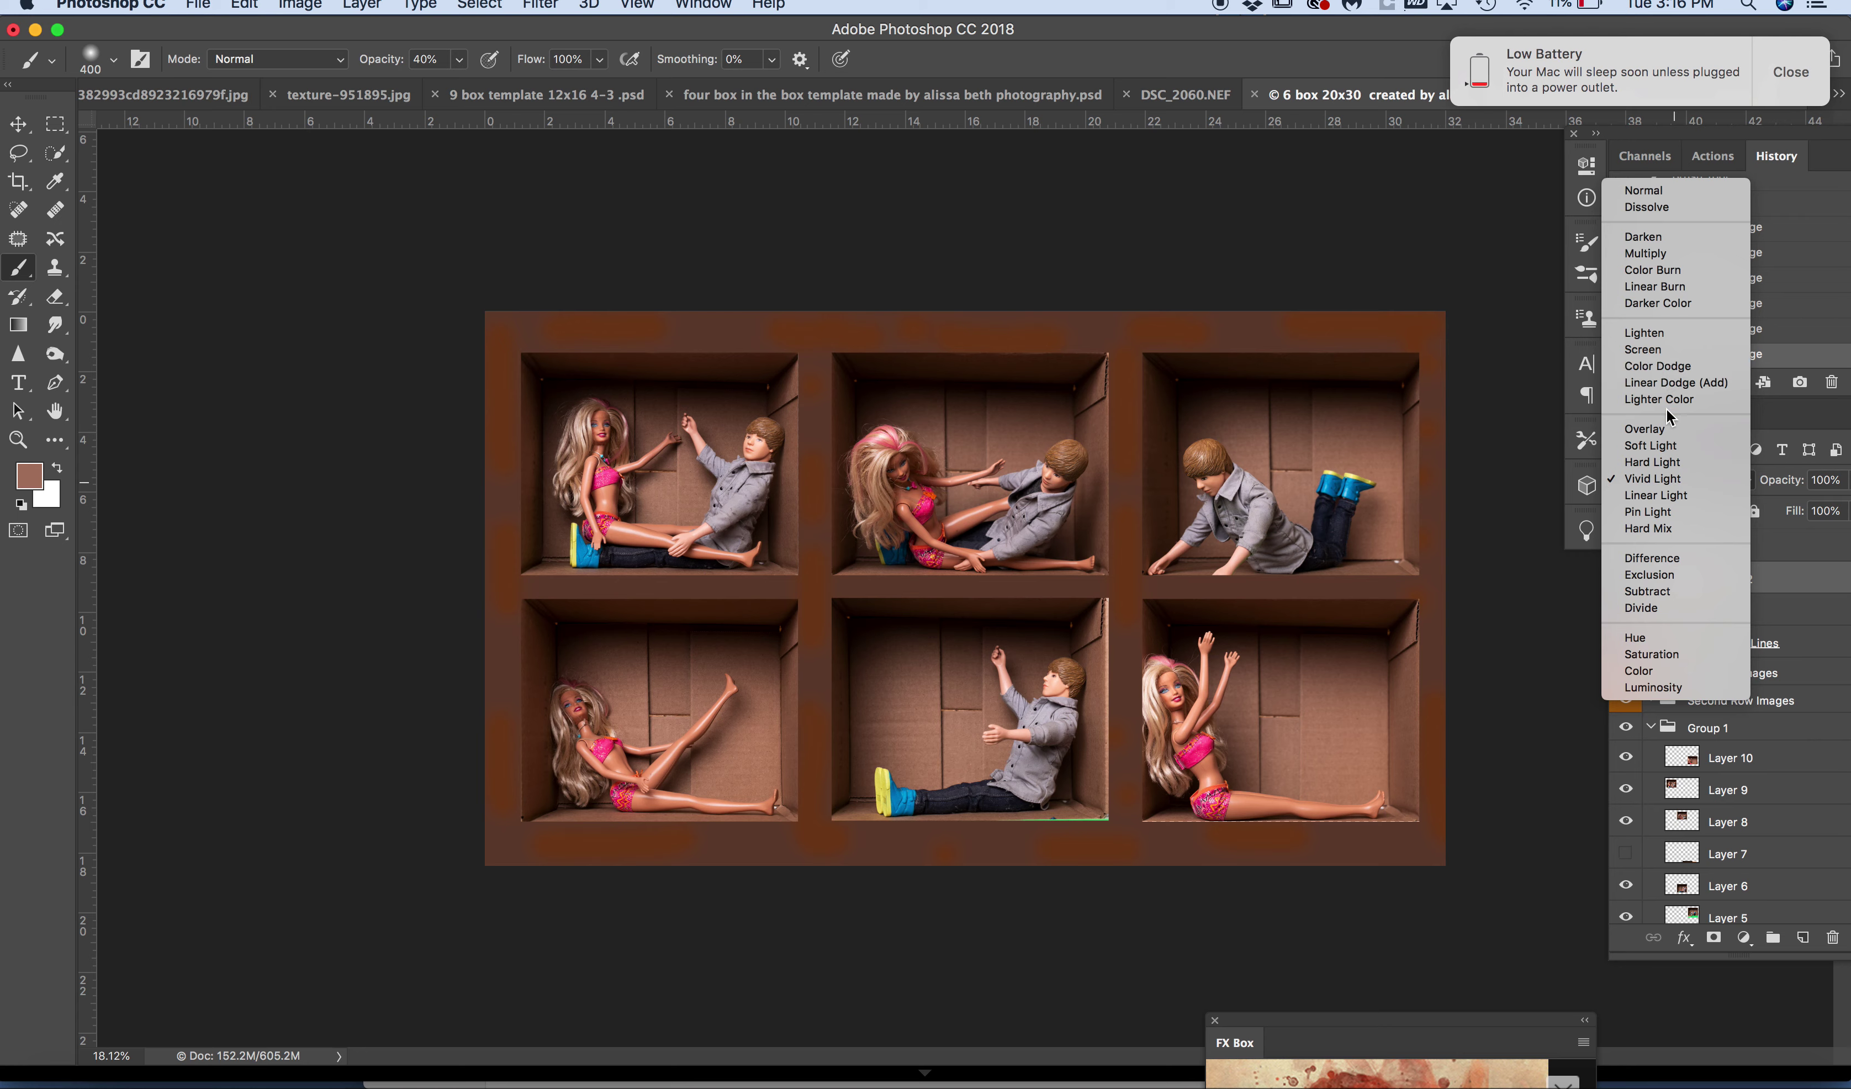
pyautogui.click(1663, 382)
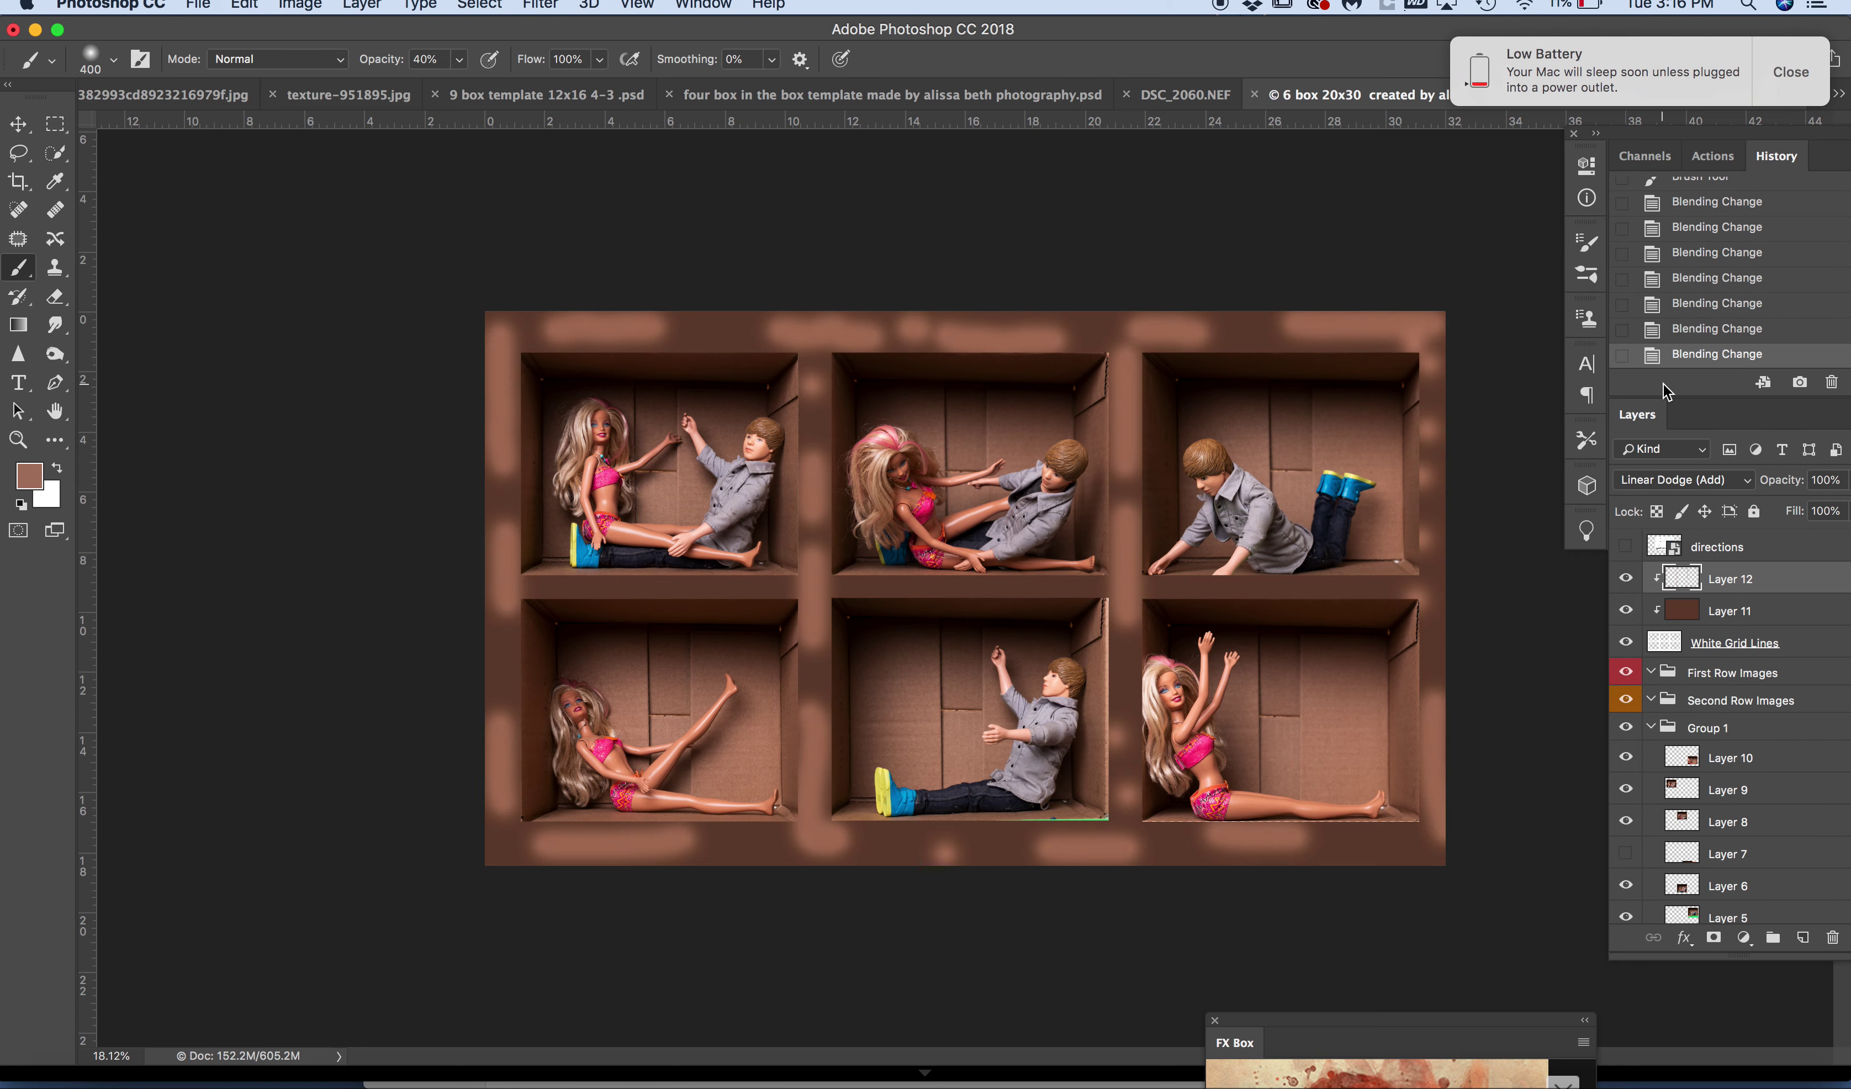
pyautogui.click(1678, 481)
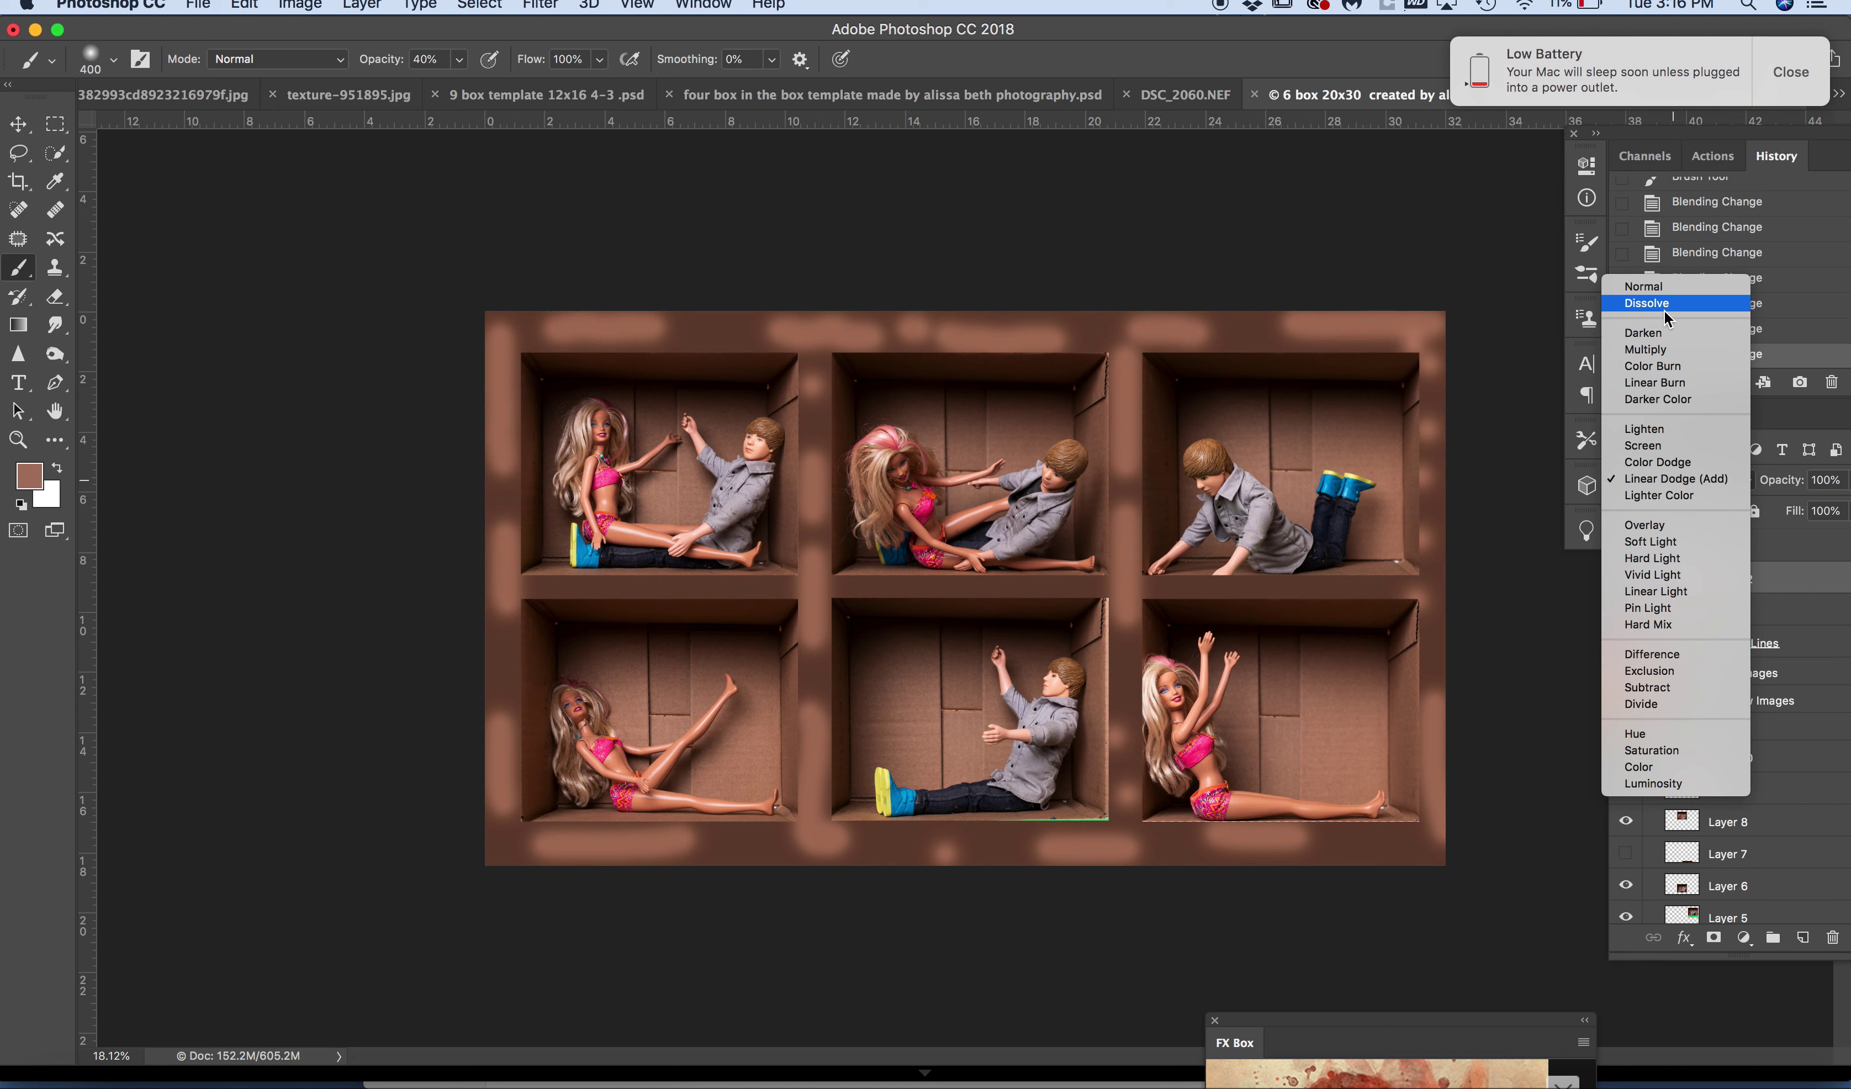
pyautogui.click(1664, 310)
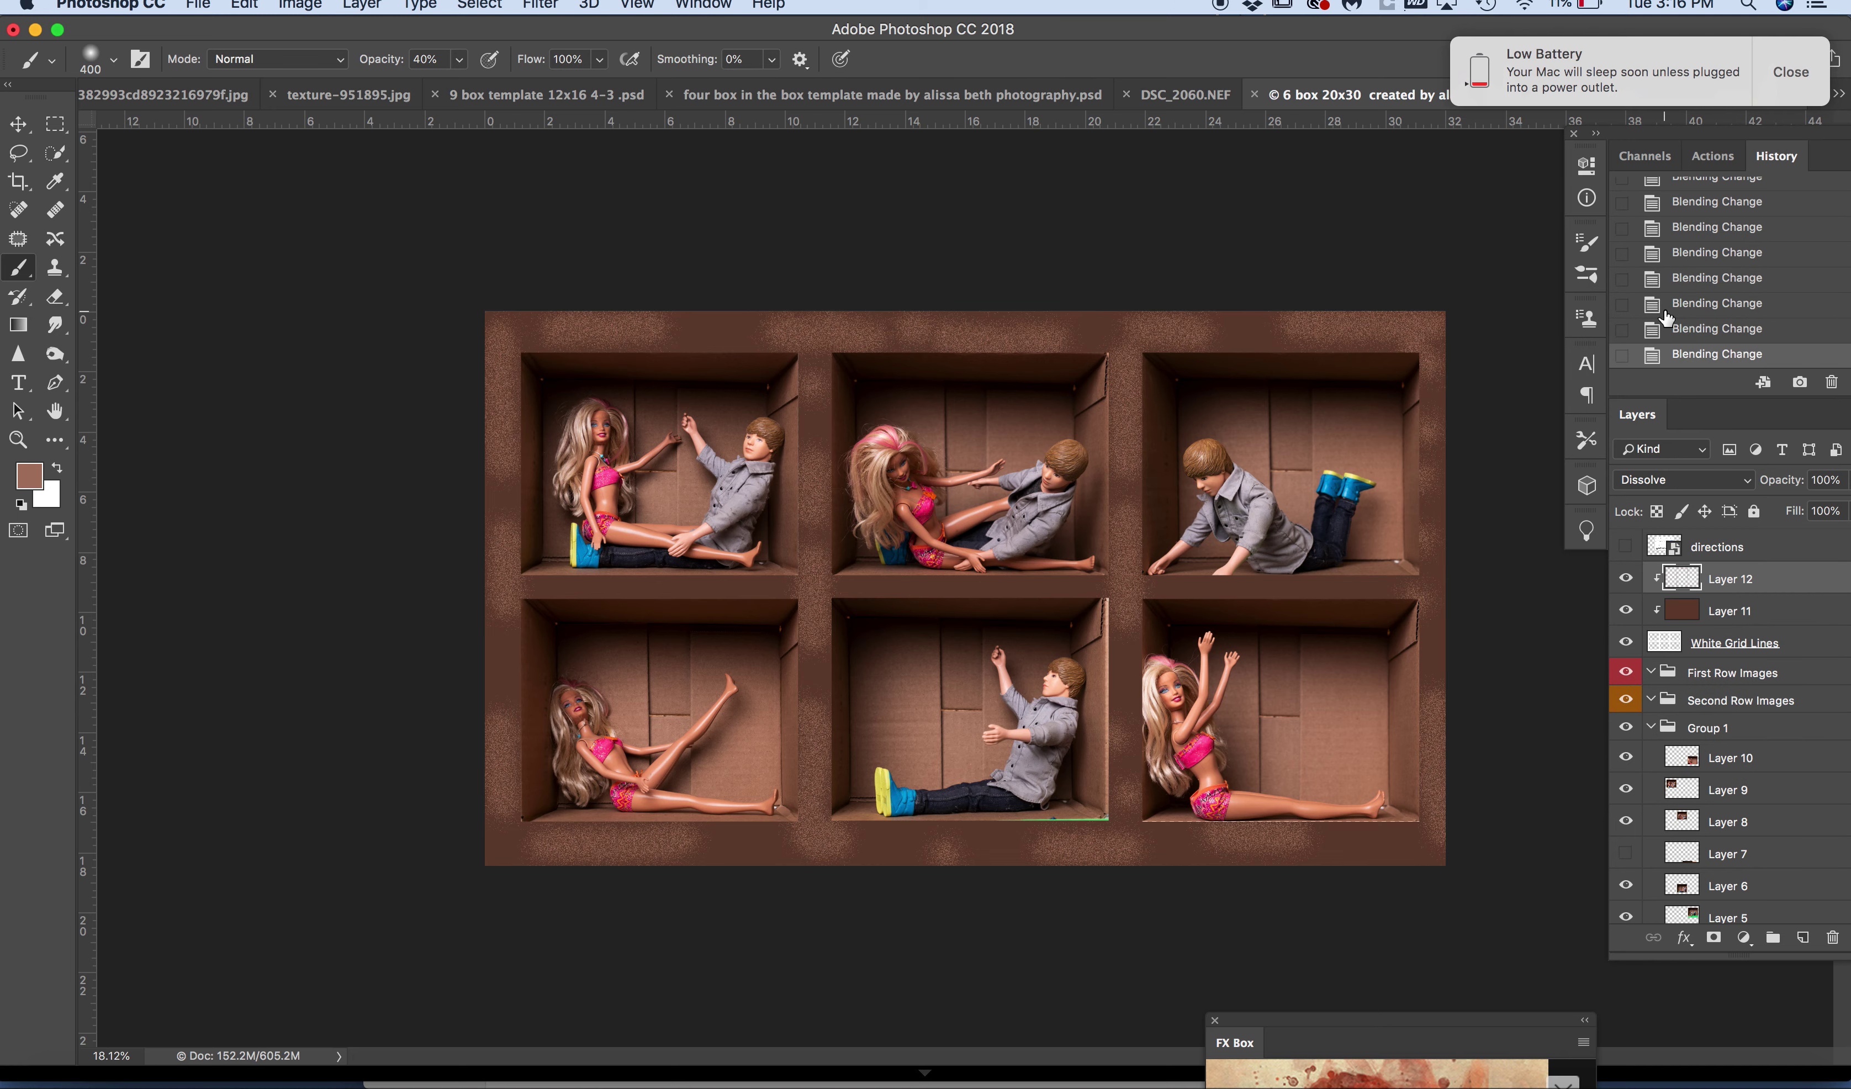
pyautogui.click(1670, 479)
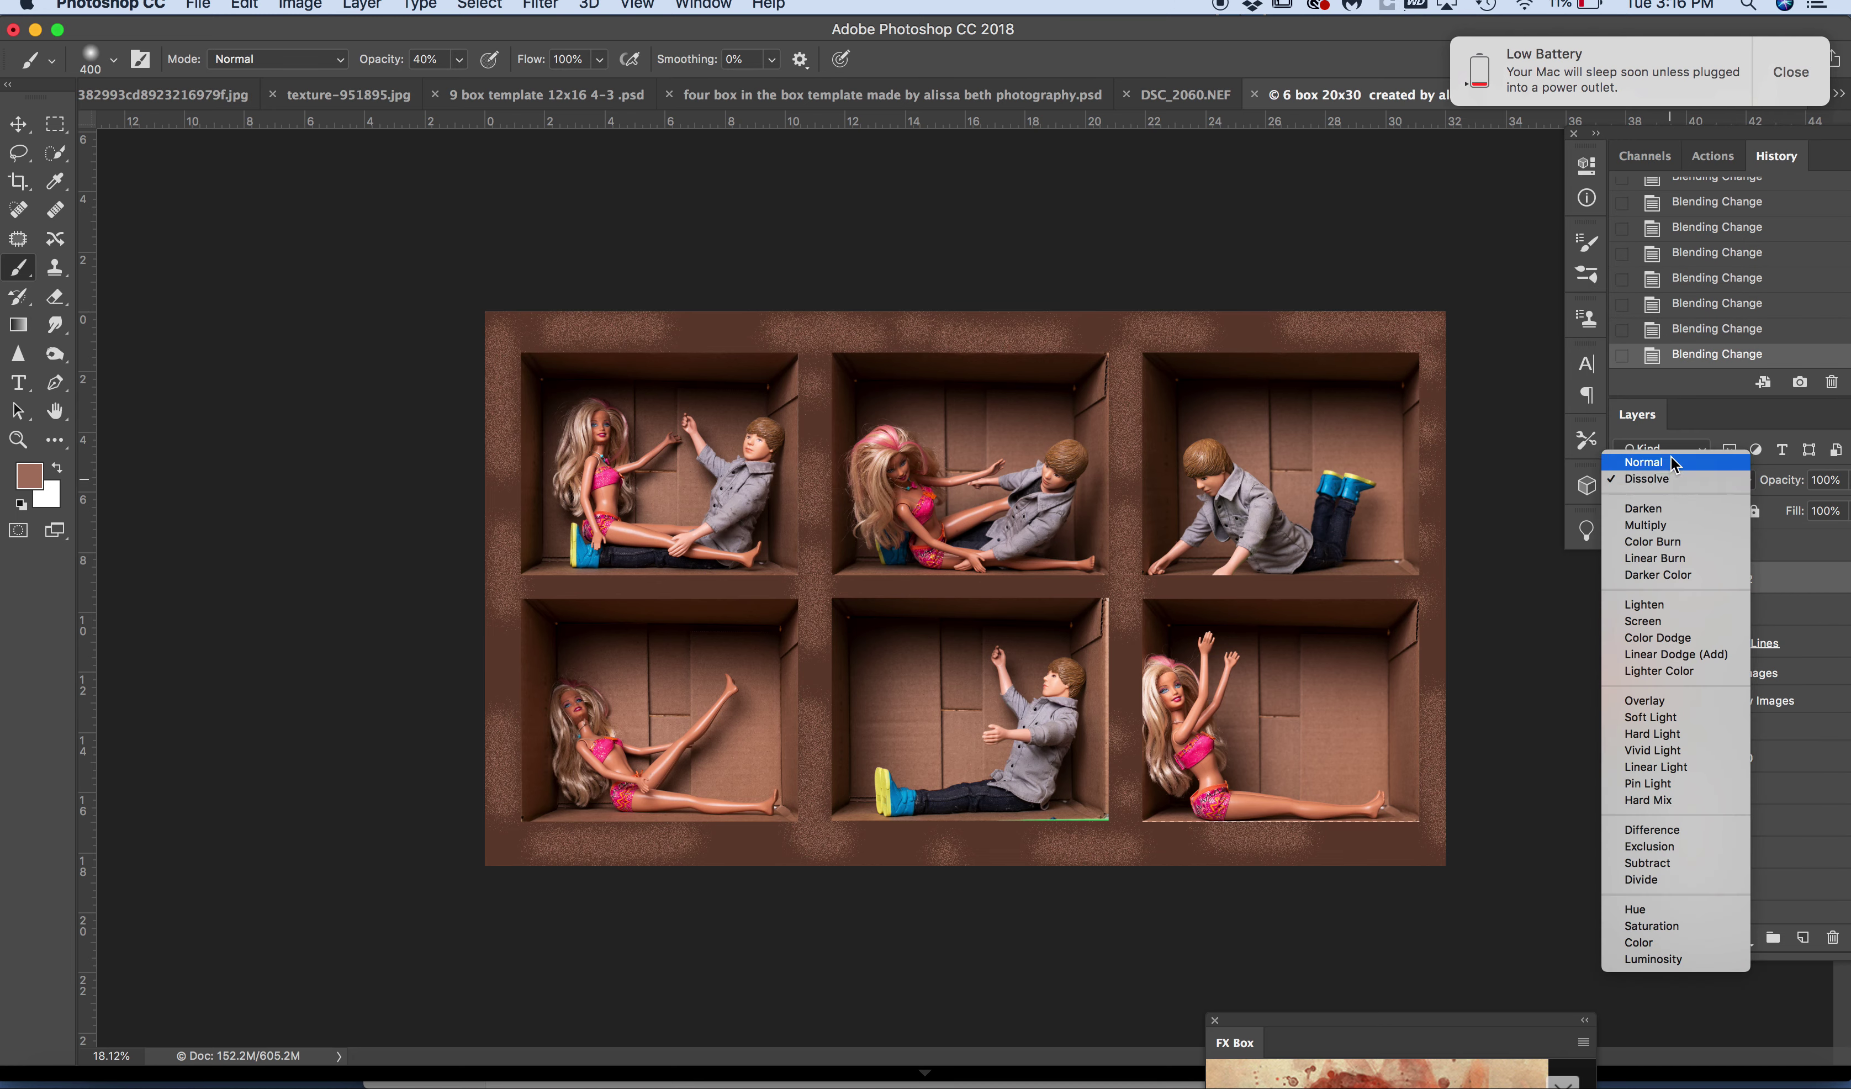
pyautogui.click(1672, 460)
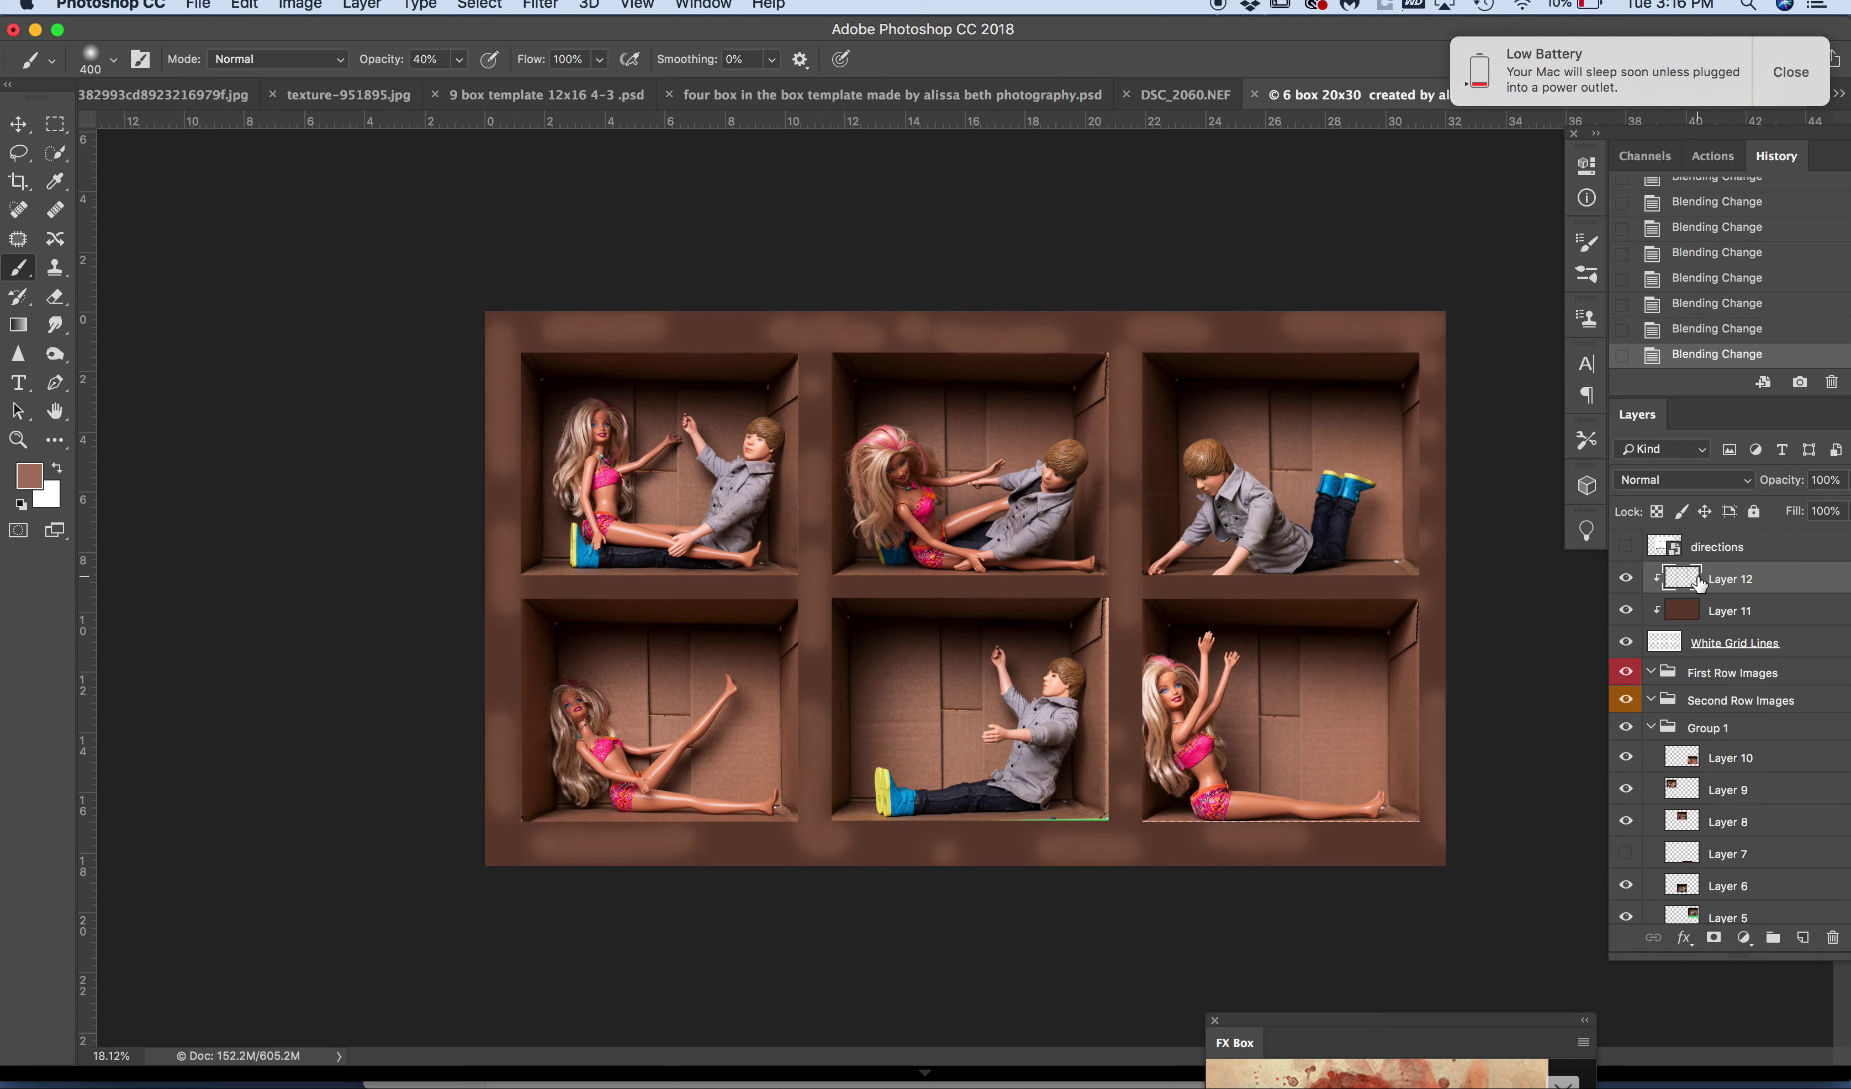
# - Lower the opacity of the painted patch layer (Layer 12) to 36% and compare the grid with and without it
pyautogui.moveTo(1780, 483); pyautogui.dragTo(1714, 487)
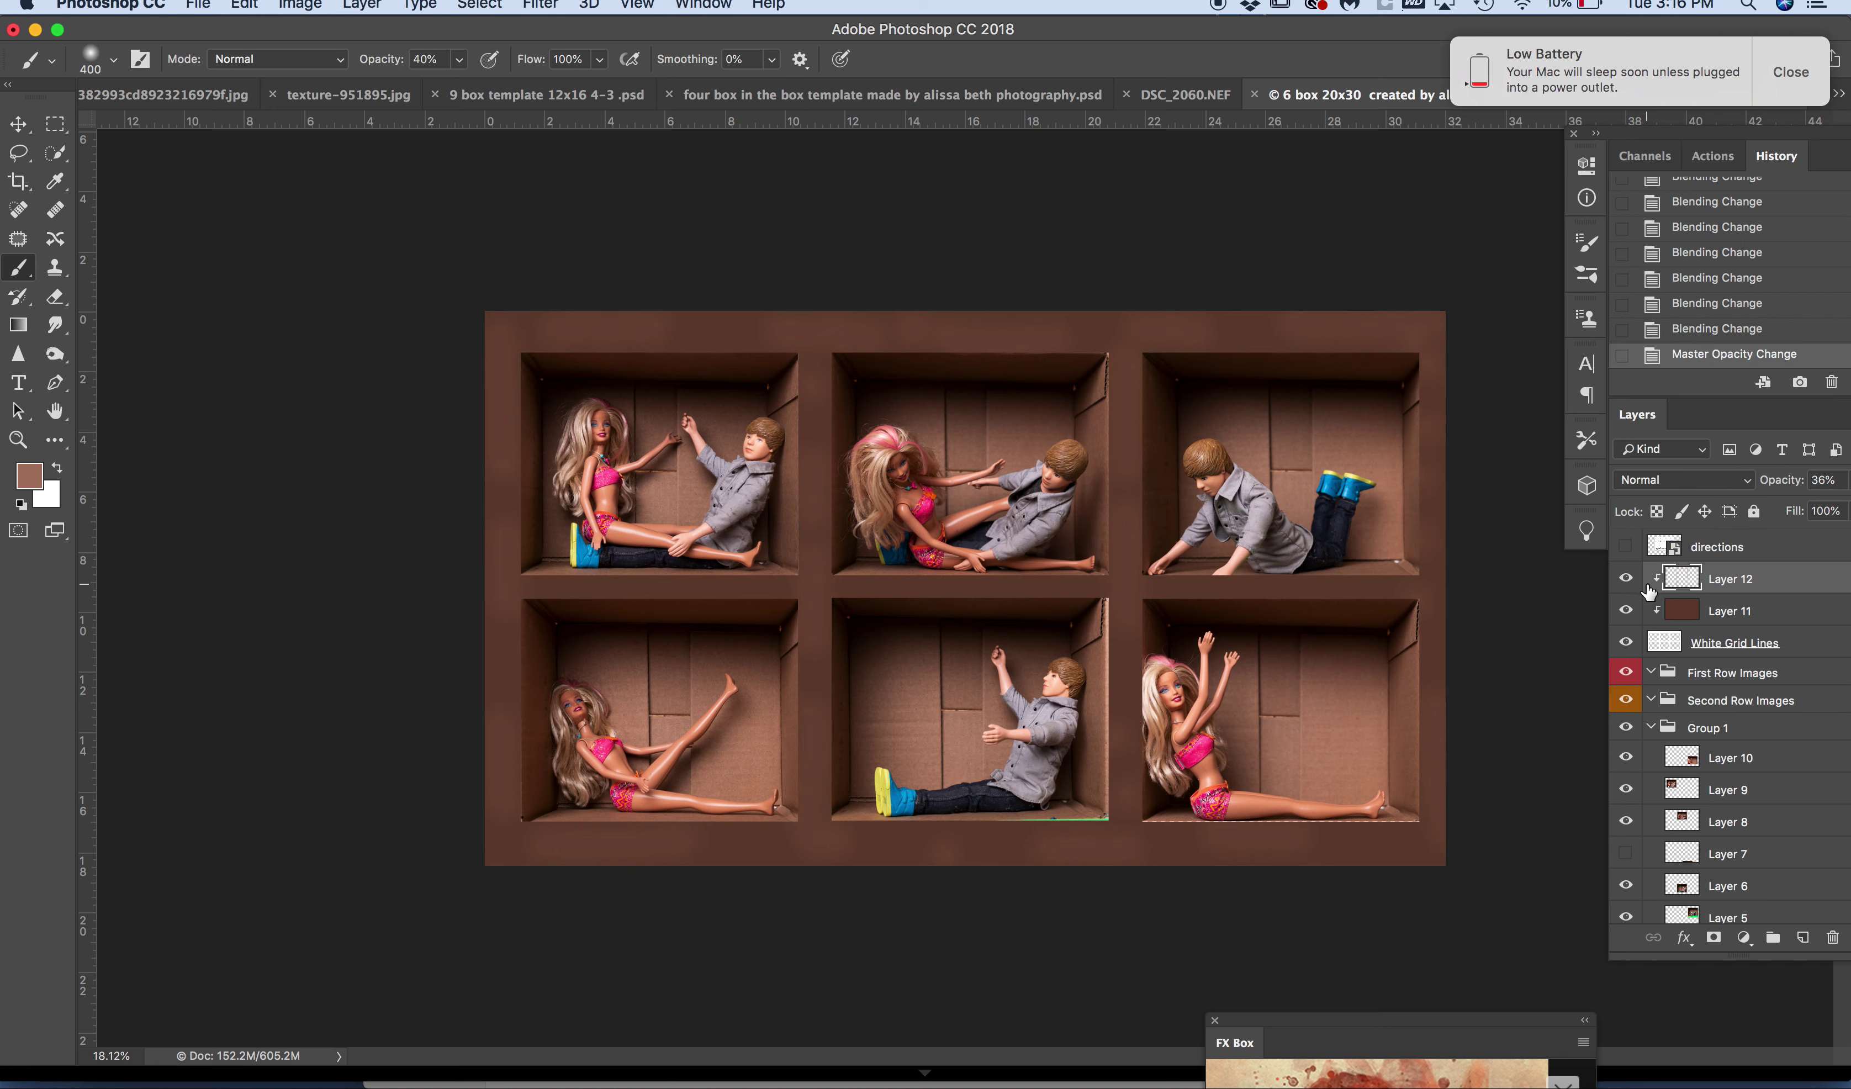
pyautogui.click(1626, 580)
pyautogui.click(1625, 580)
# - Hide White Grid Lines and scale Group 1 proportionally to about 103.86%, extending it to the canvas's left edge
pyautogui.click(1627, 643)
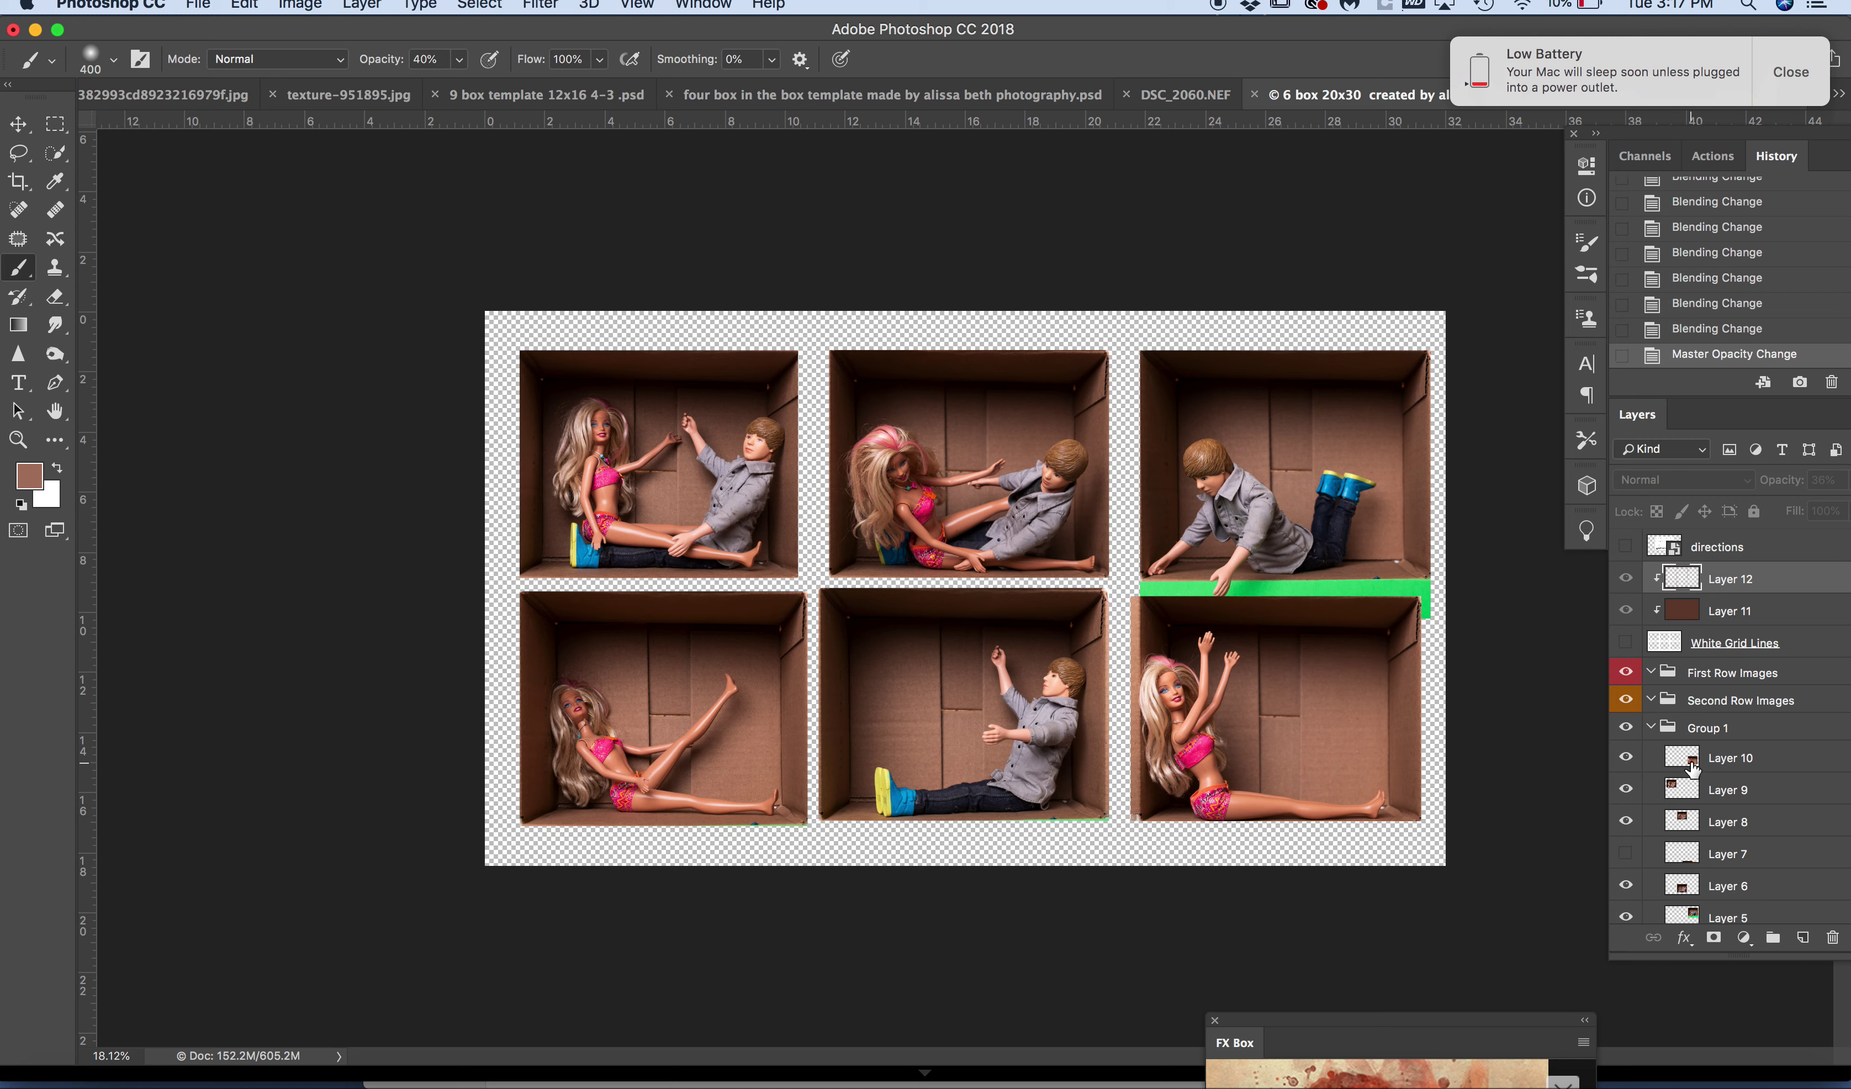
pyautogui.click(1688, 727)
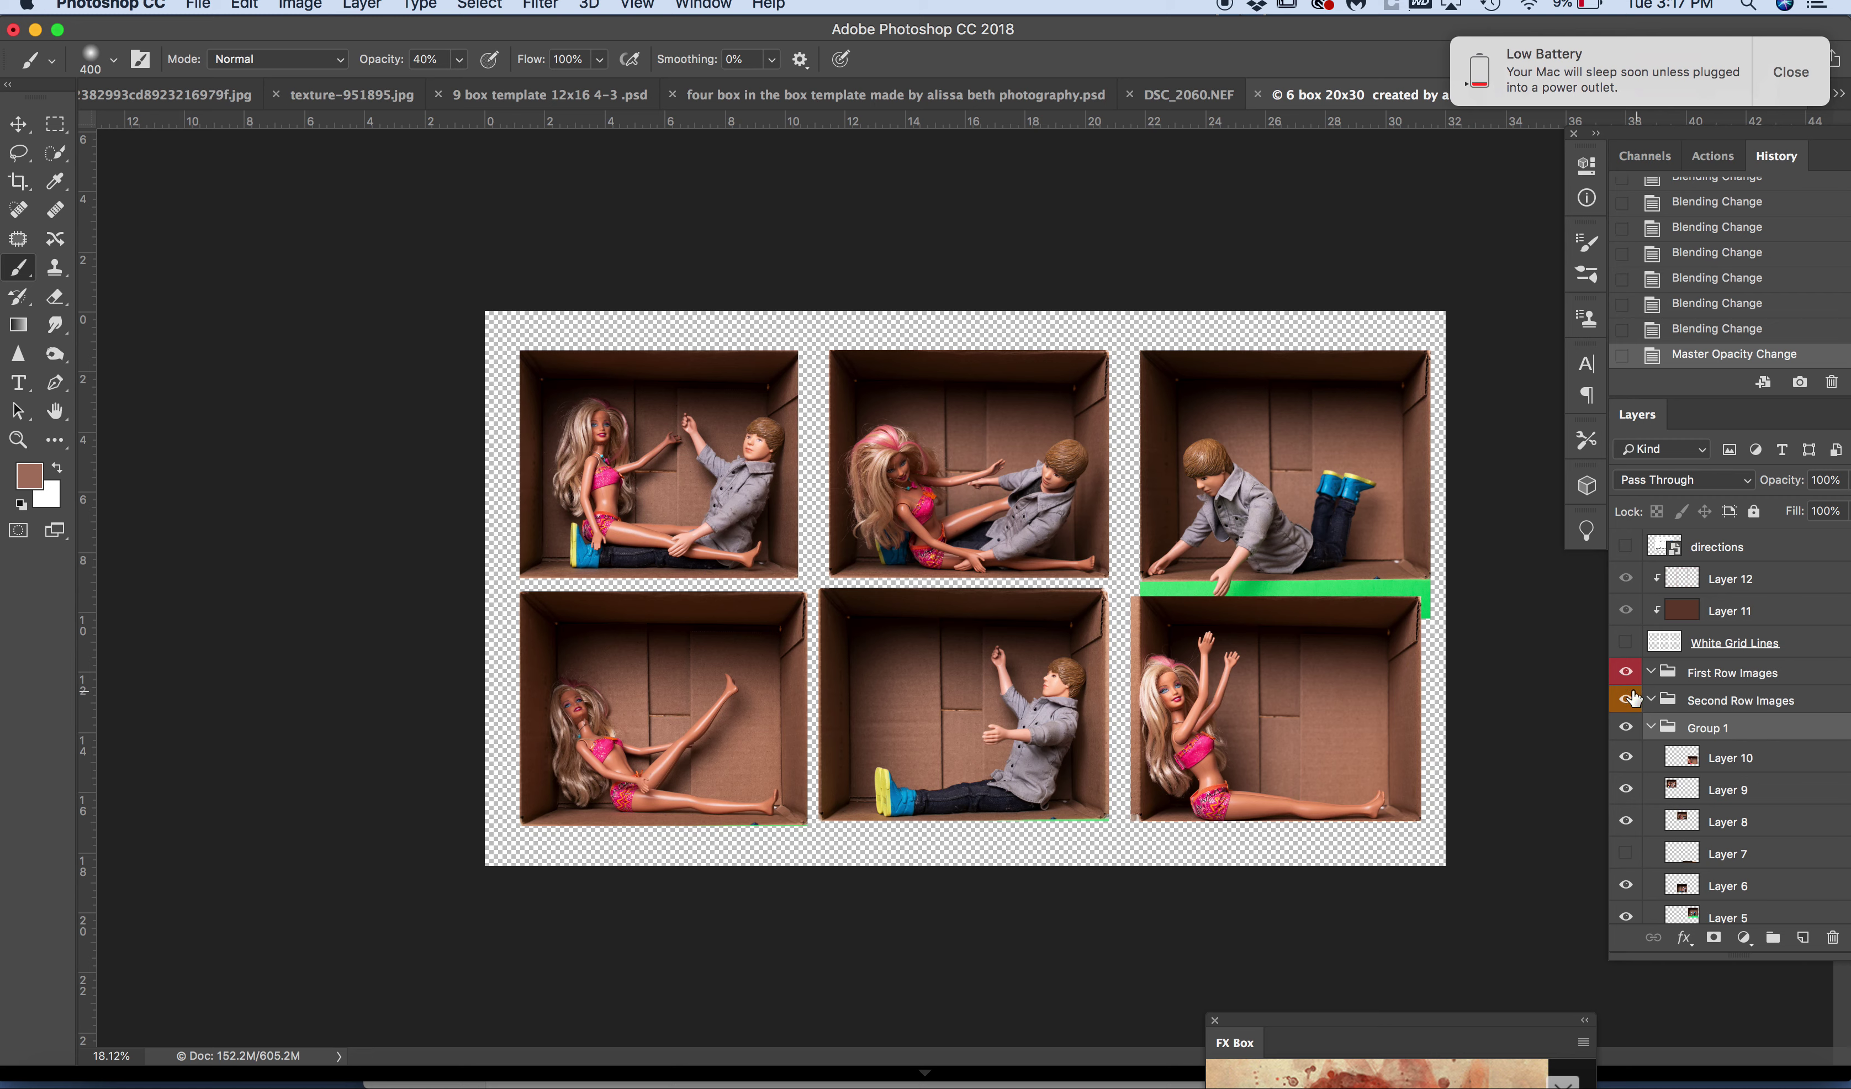
pyautogui.hotkey('ctrl', 't')
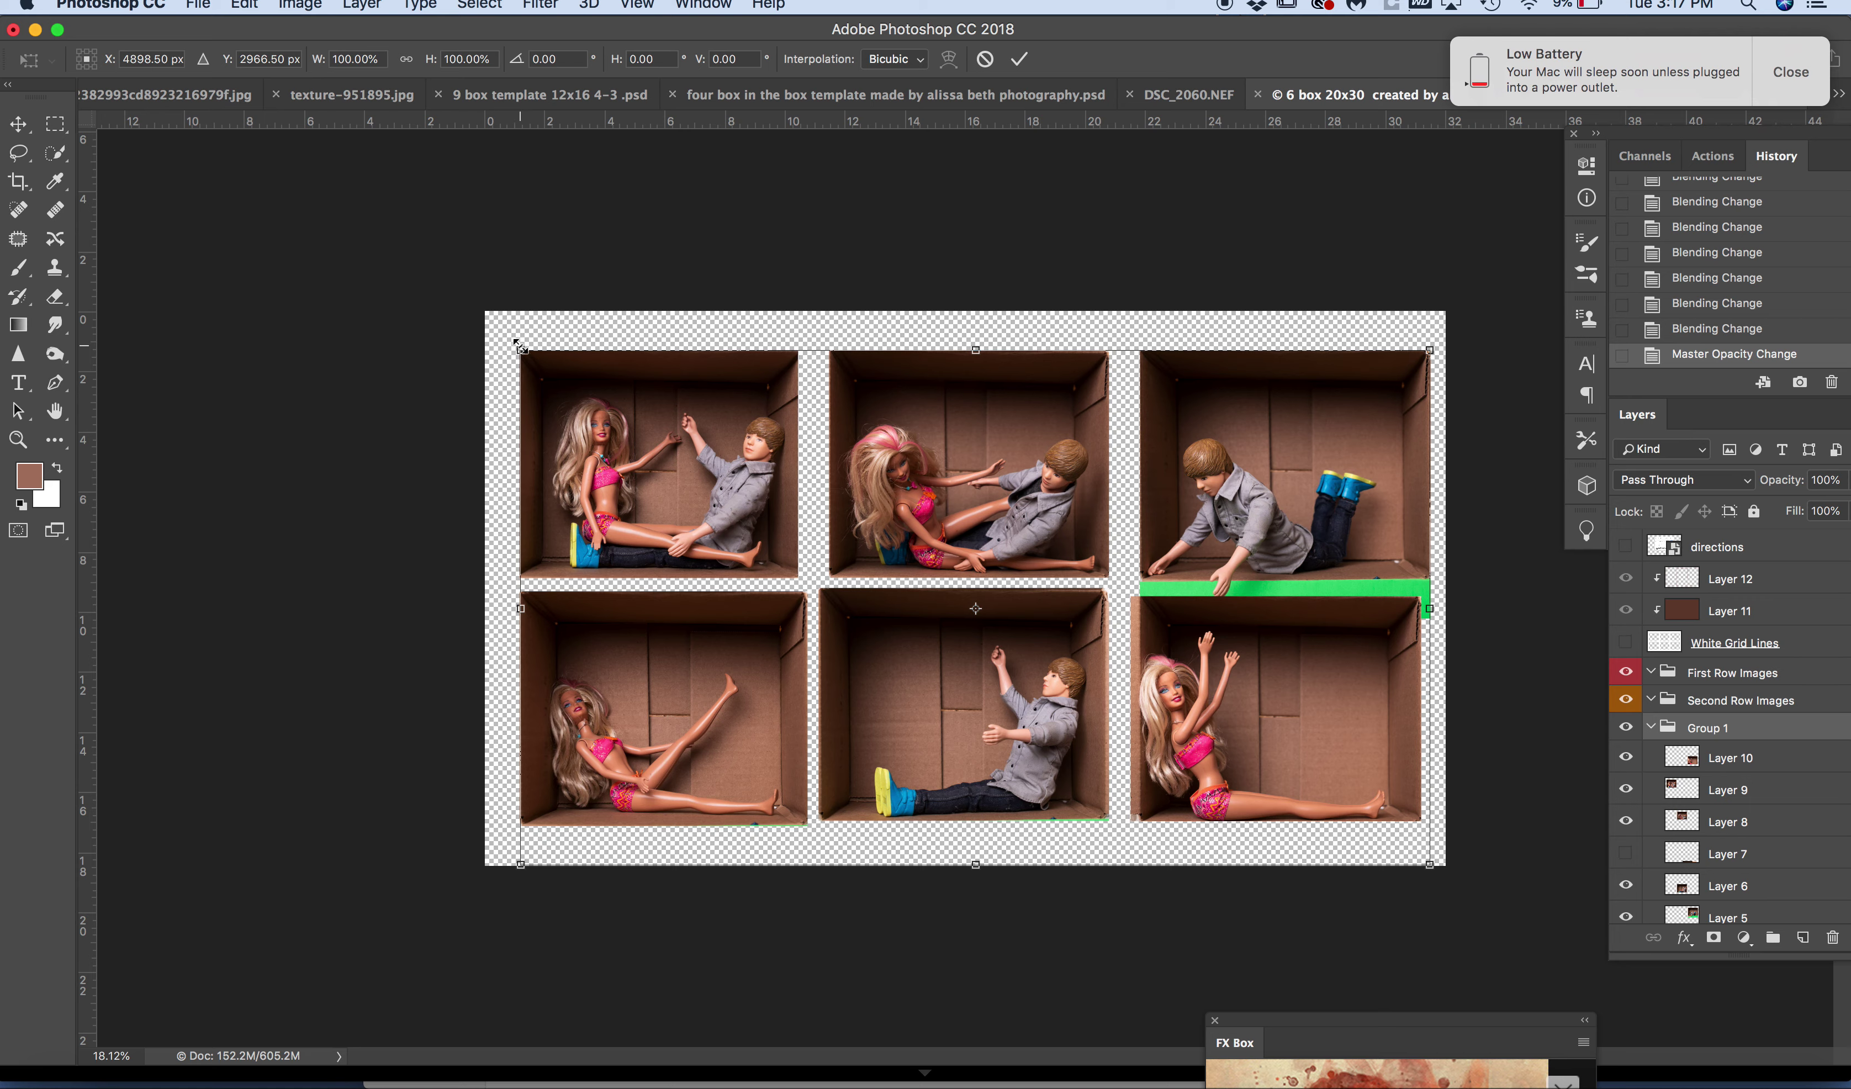
pyautogui.moveTo(521, 349); pyautogui.dragTo(486, 329)
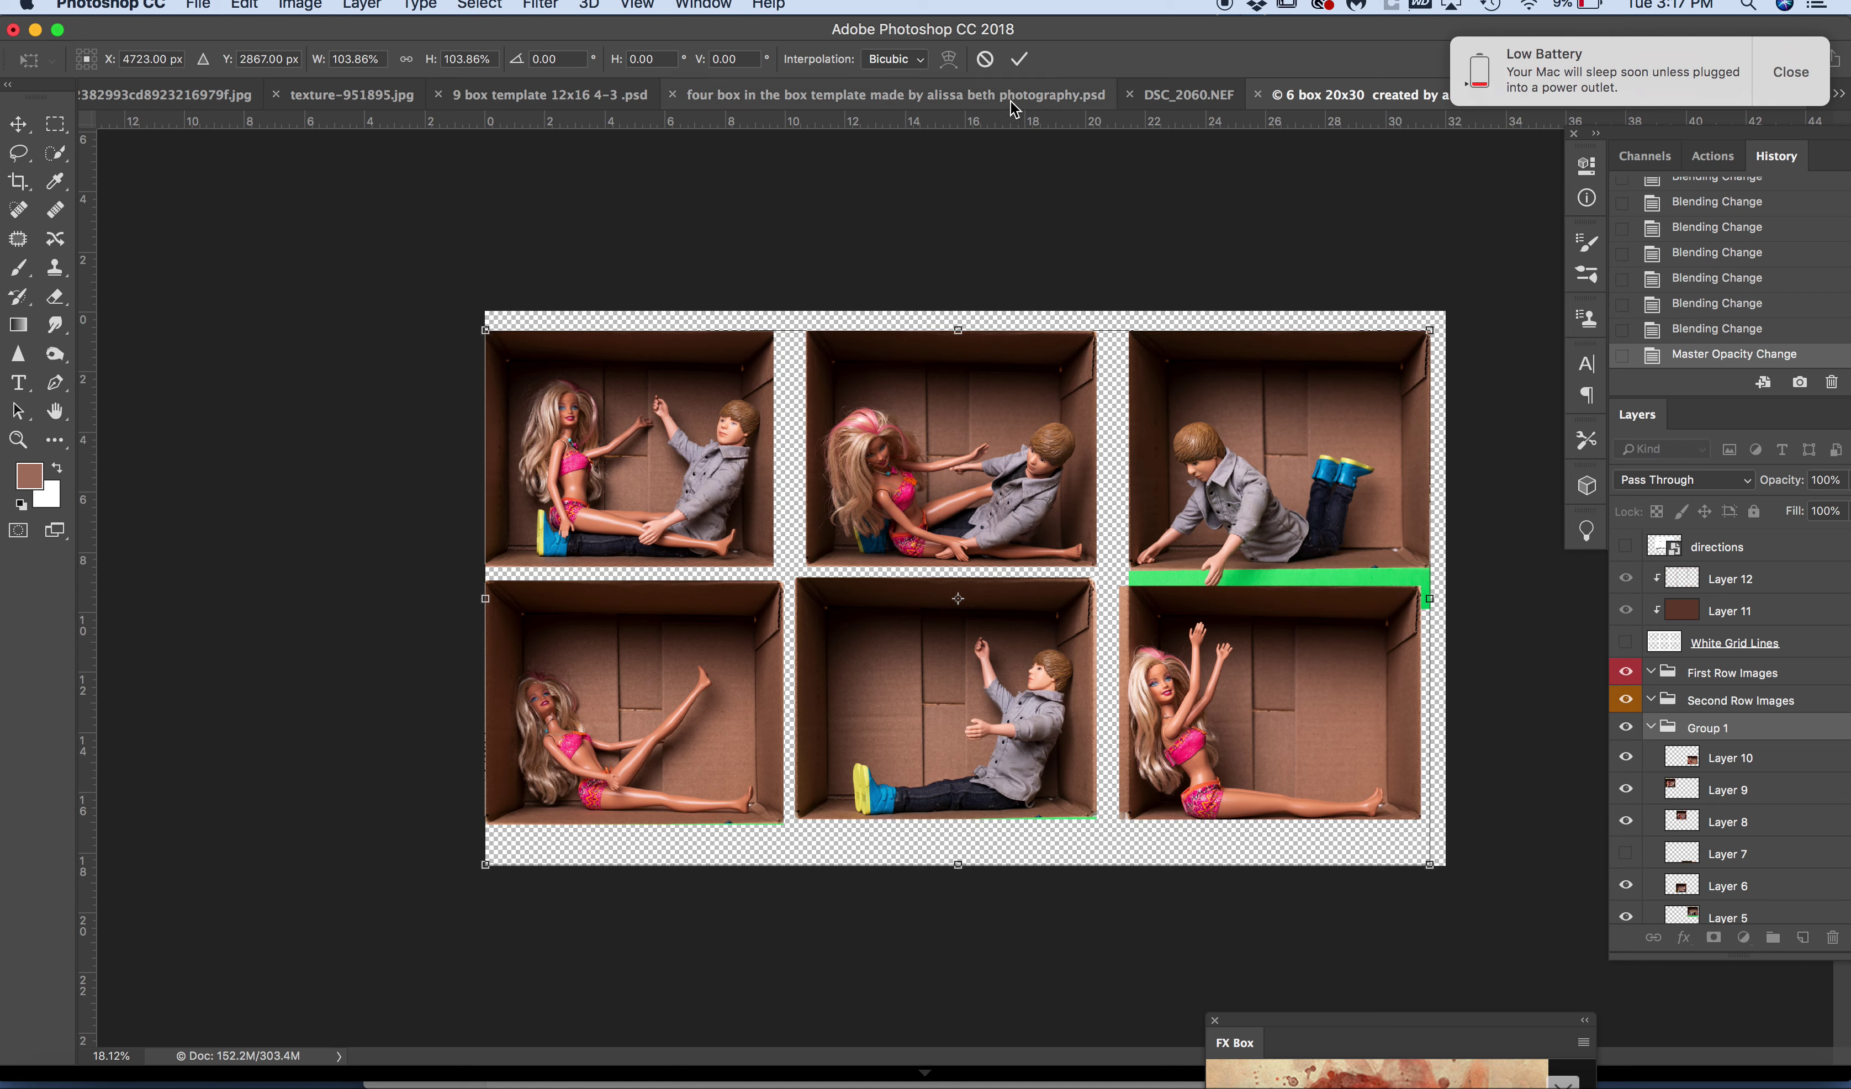
pyautogui.click(1019, 59)
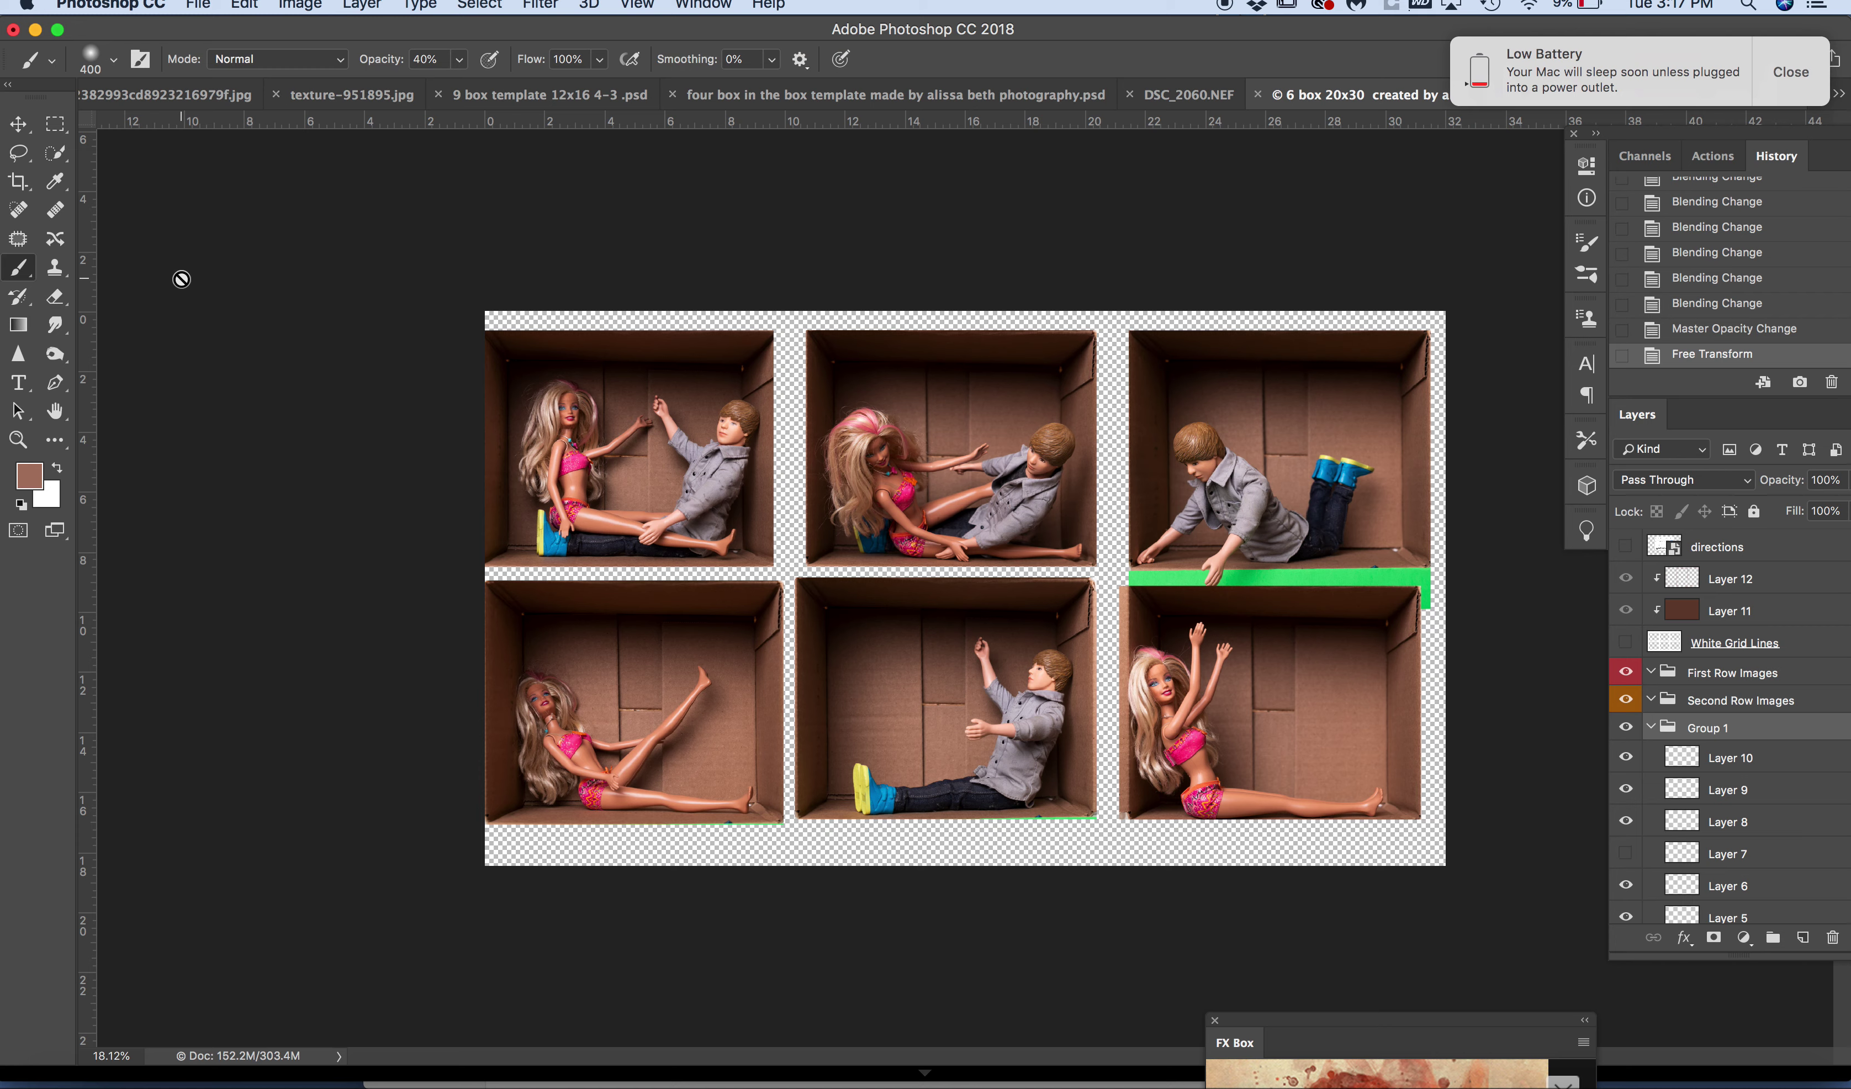
# - Move the five boxes surrounding the upper-middle box inward to close the gaps and form one compact two-row block
pyautogui.moveTo(630, 428); pyautogui.dragTo(662, 428)
pyautogui.moveTo(1171, 413); pyautogui.dragTo(1139, 414)
pyautogui.moveTo(708, 682); pyautogui.dragTo(739, 667)
pyautogui.moveTo(957, 683); pyautogui.dragTo(970, 681)
pyautogui.moveTo(1194, 687); pyautogui.dragTo(1179, 664)
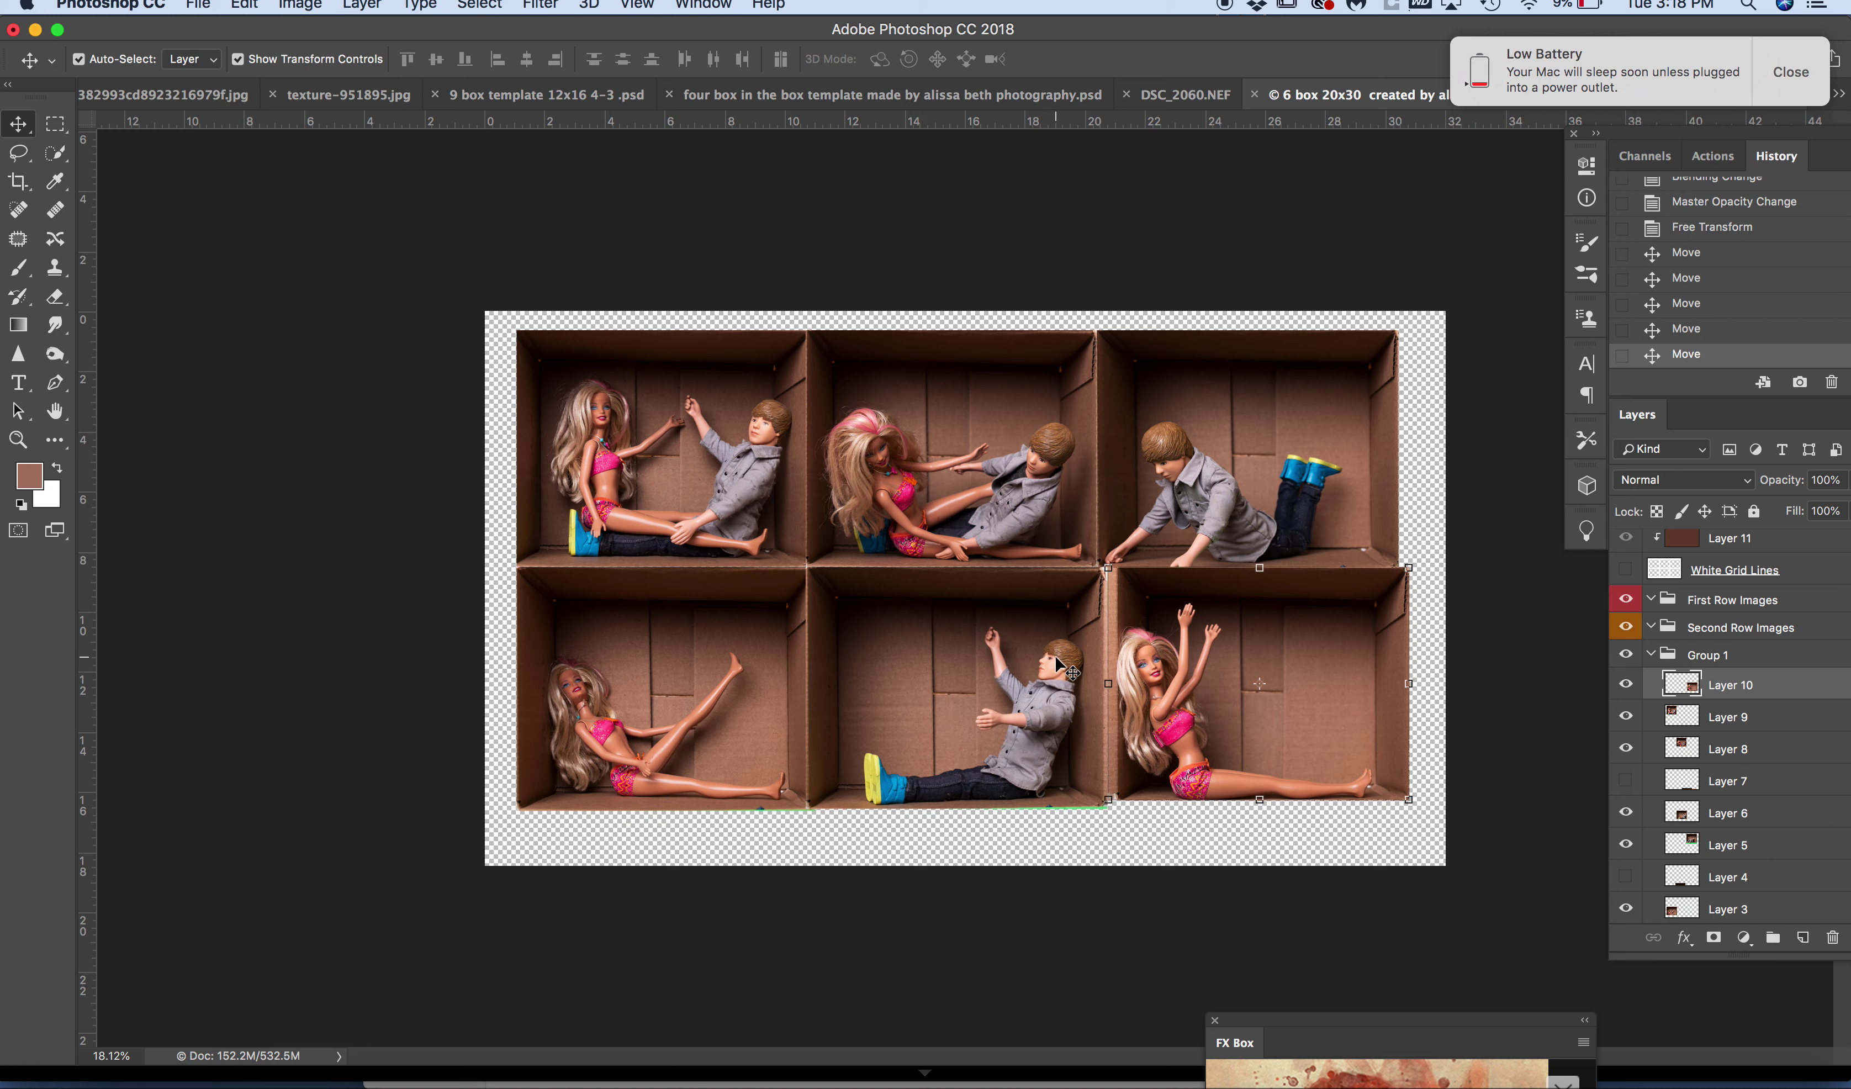
# - Narrow the lower-right box (Layer 10) to 96.42% width so its outer edge lines up with the box above
pyautogui.click(1410, 683)
pyautogui.moveTo(1413, 681); pyautogui.dragTo(1401, 681)
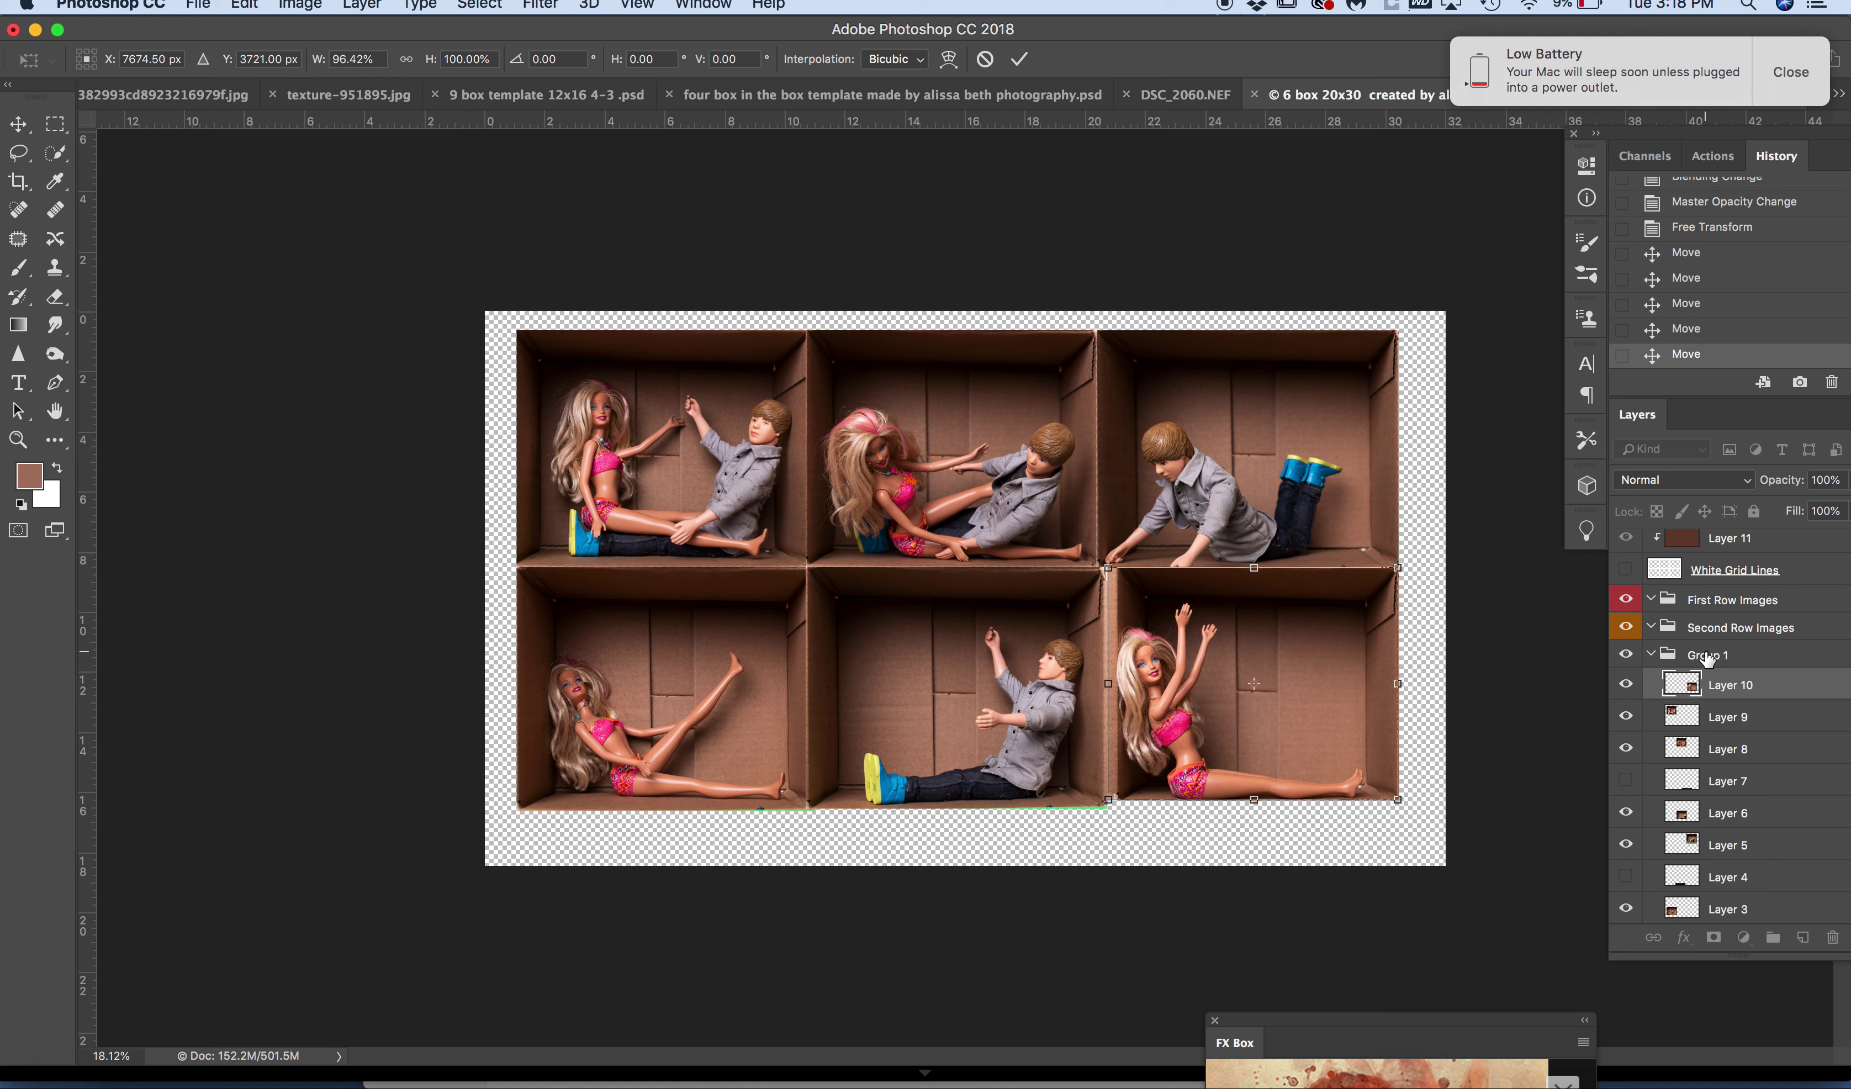
pyautogui.click(1017, 61)
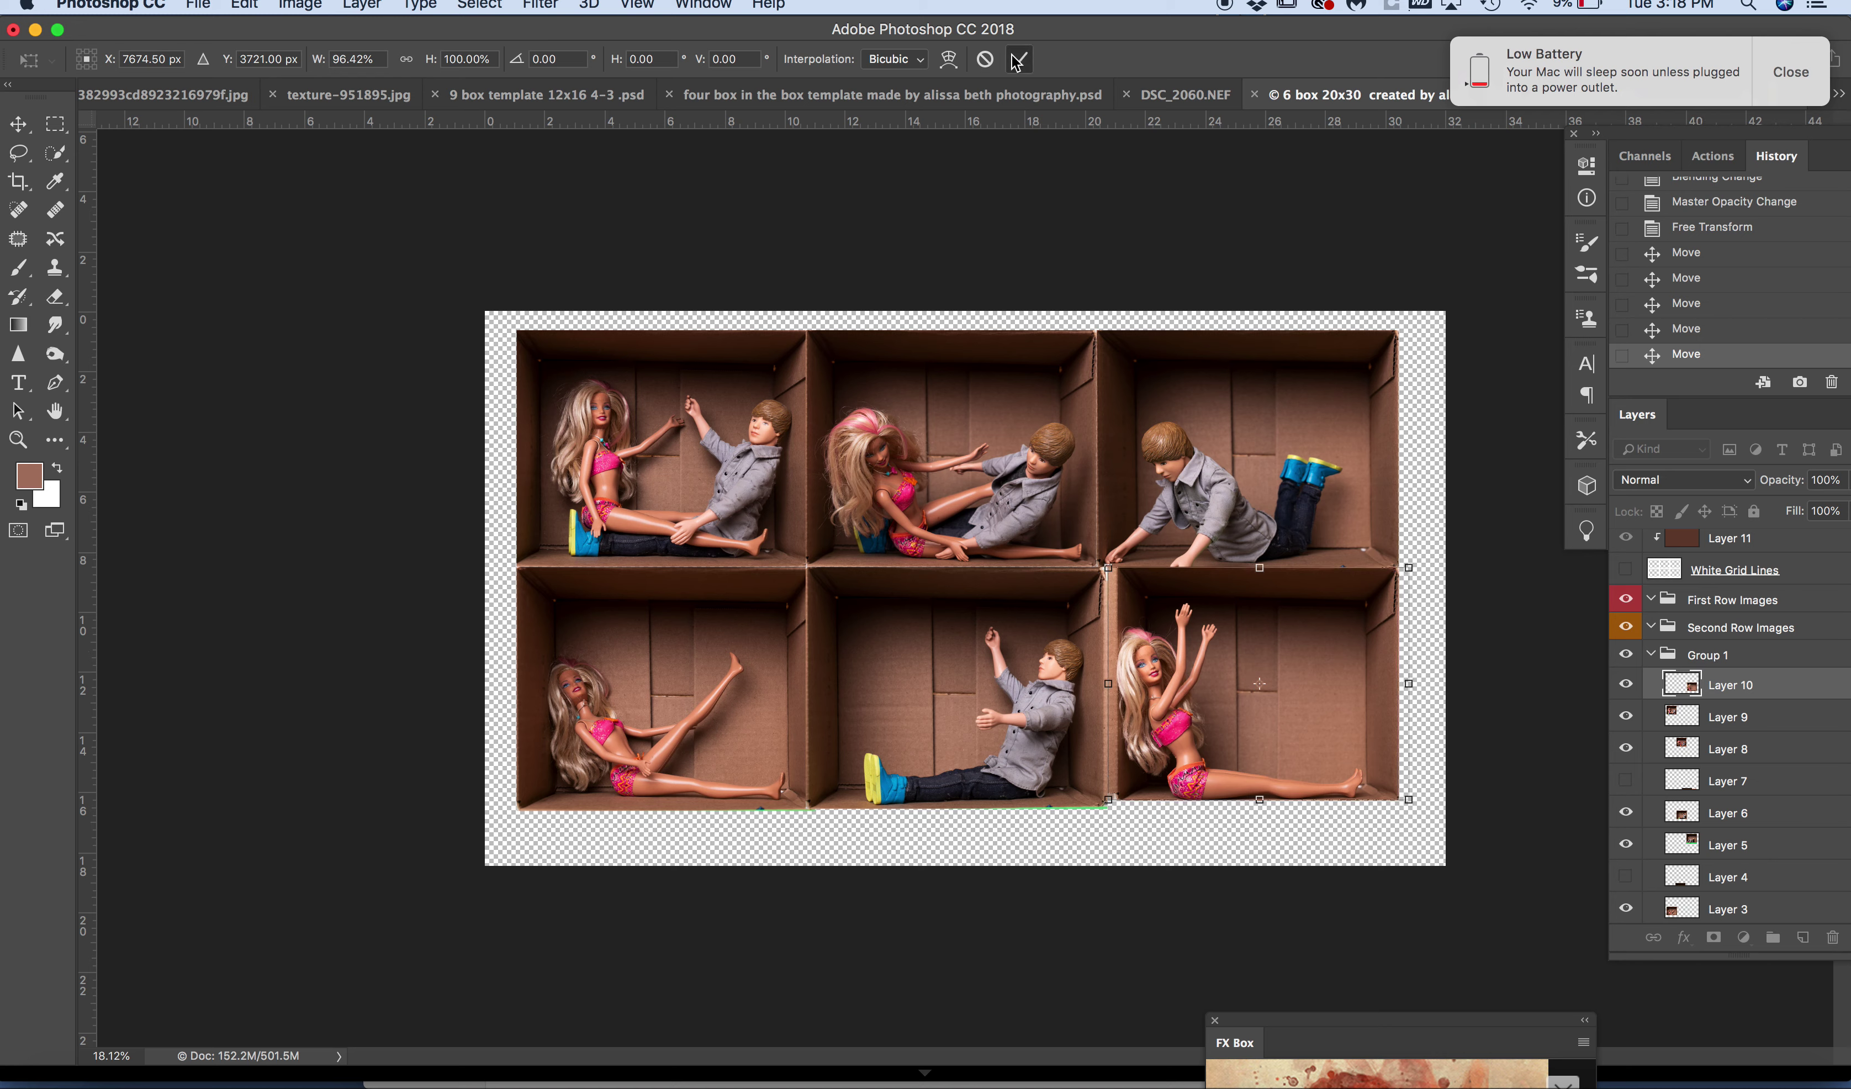
# - Move all of Group 1 slightly down and right to X 4799 px, Y 2994 px, centring the six-box block on the canvas
pyautogui.click(1707, 656)
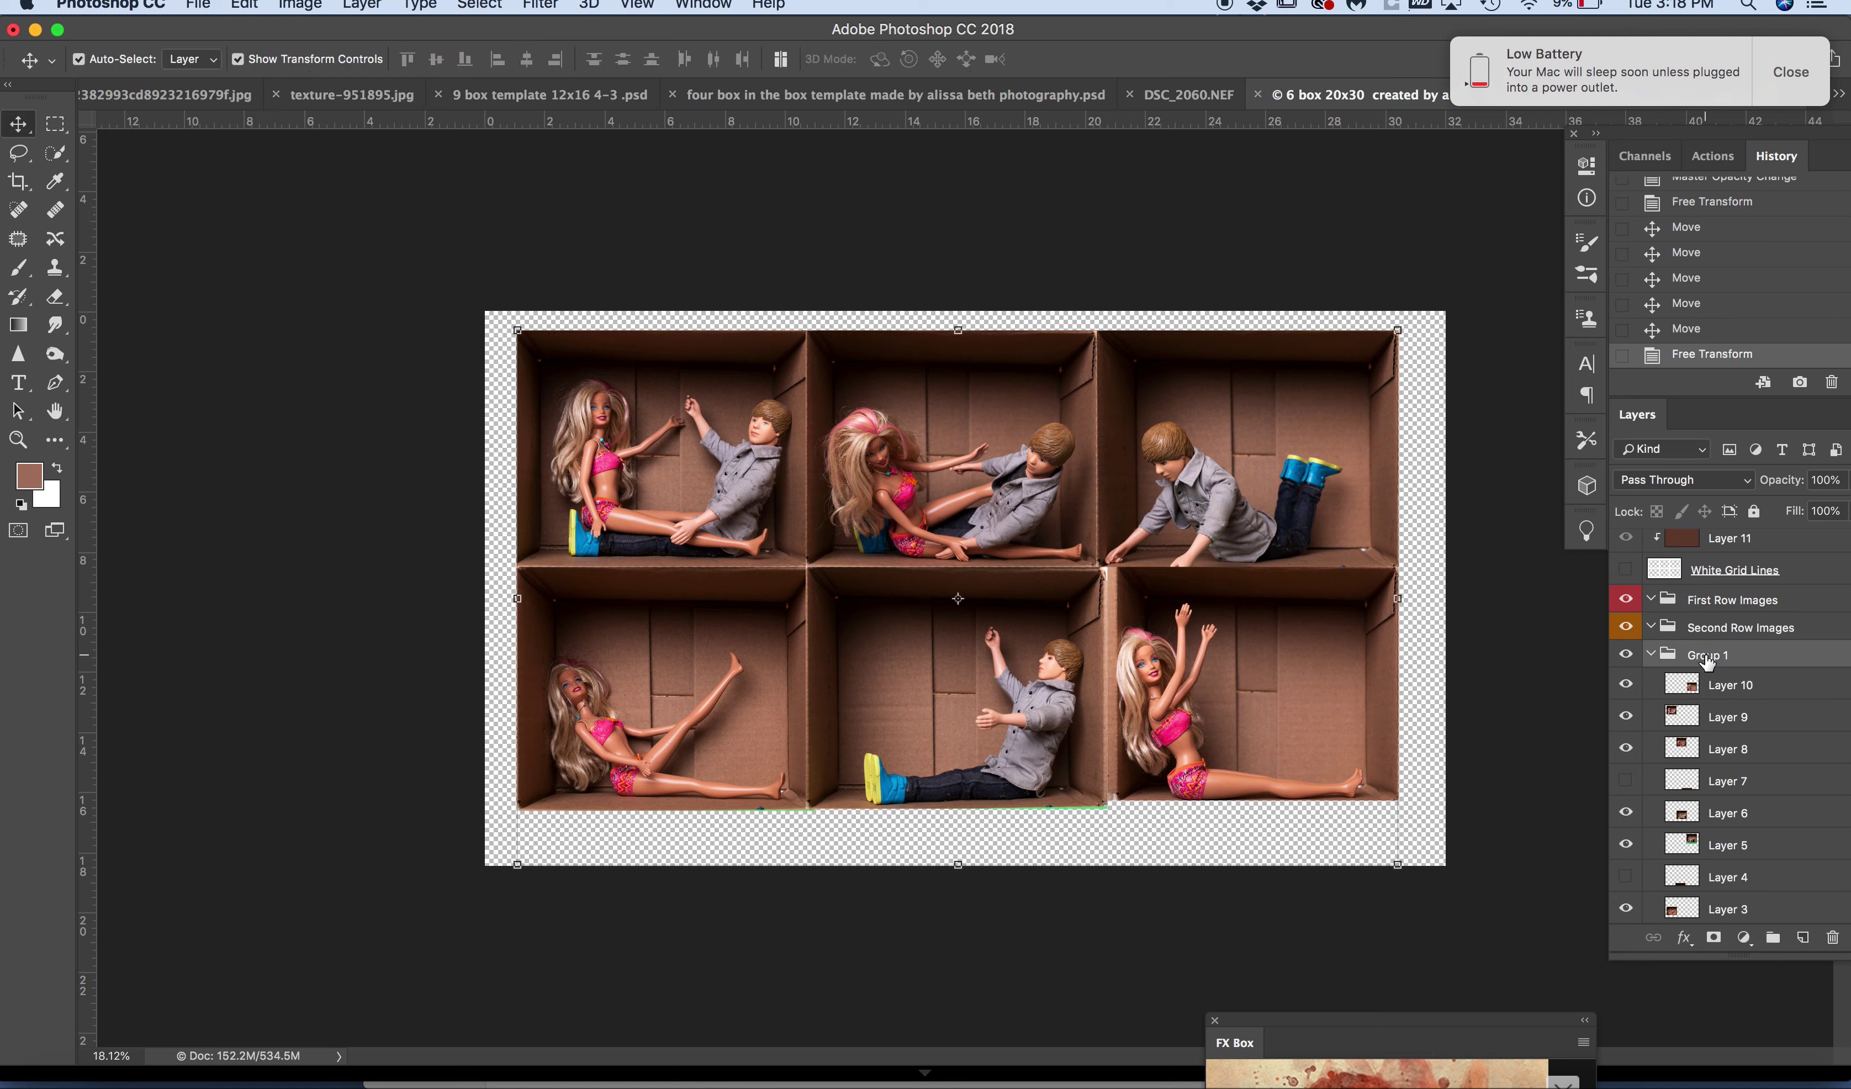
pyautogui.press('super+t')
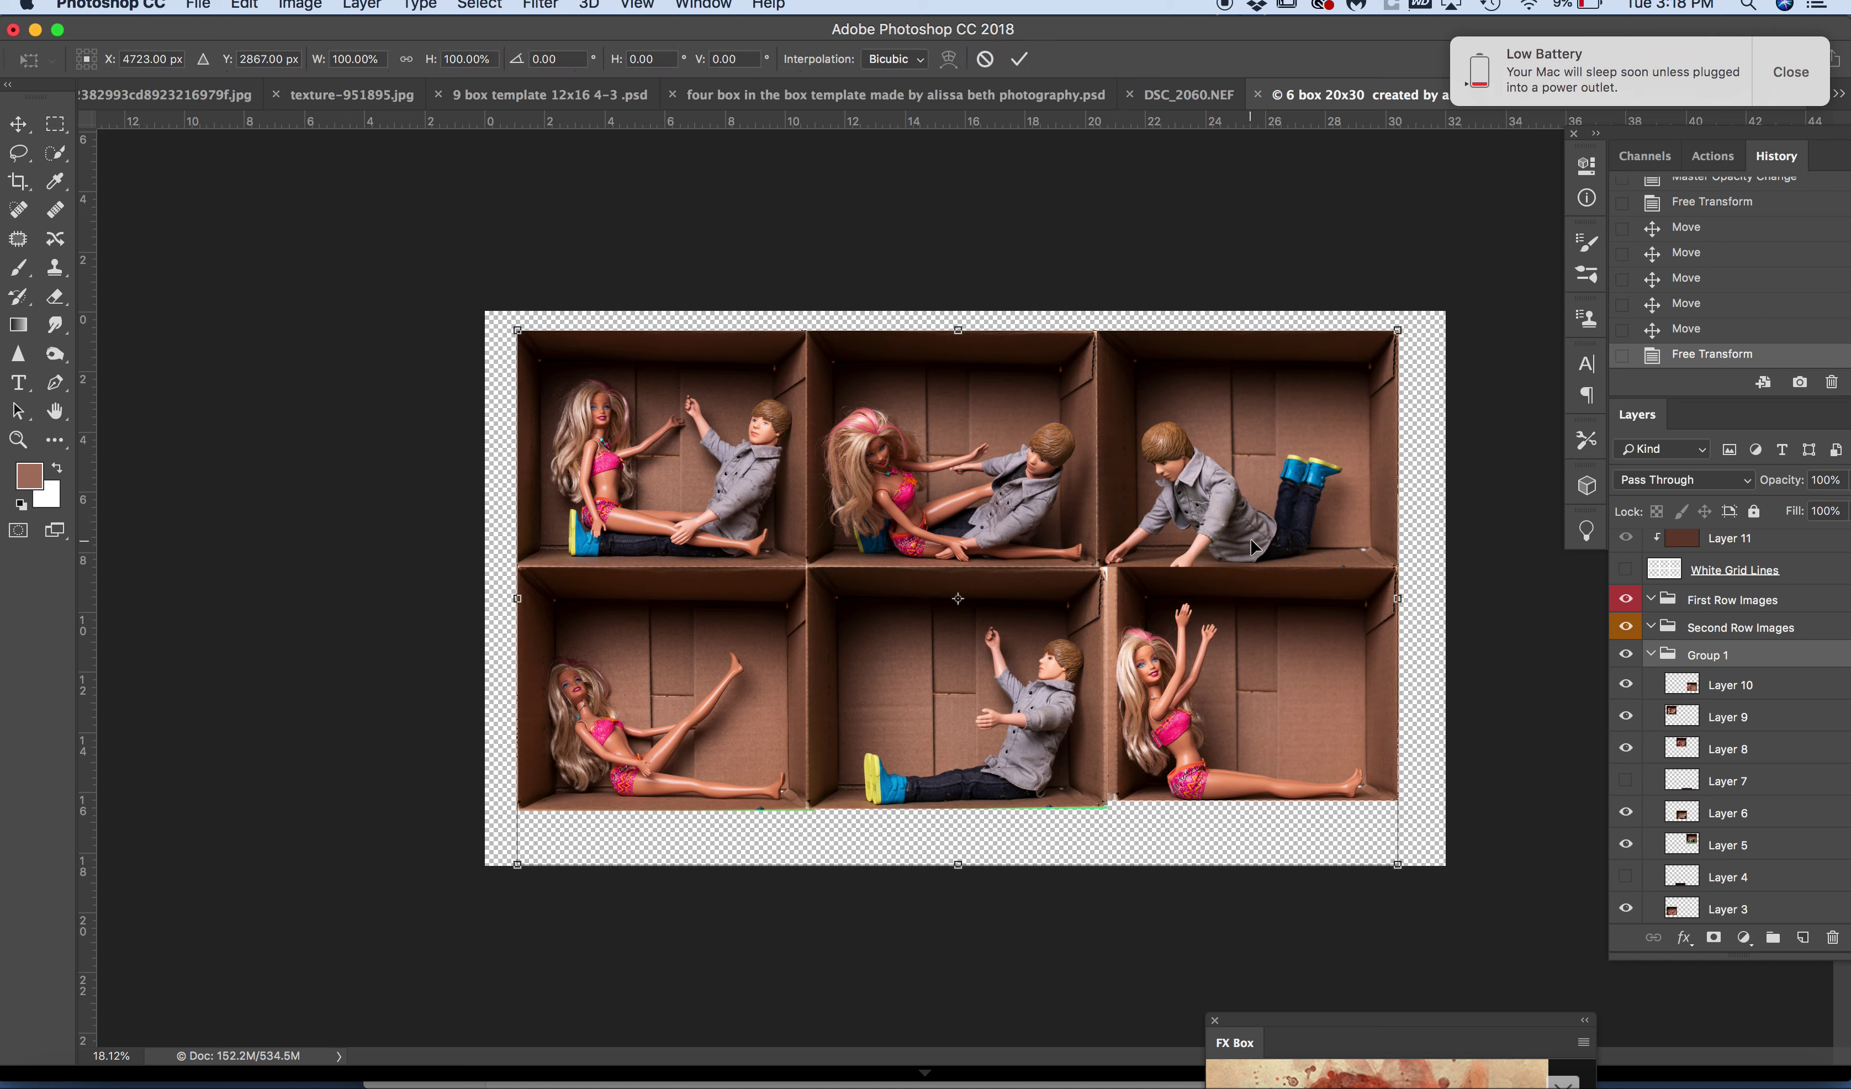
pyautogui.click(966, 423)
pyautogui.moveTo(966, 424); pyautogui.dragTo(969, 435)
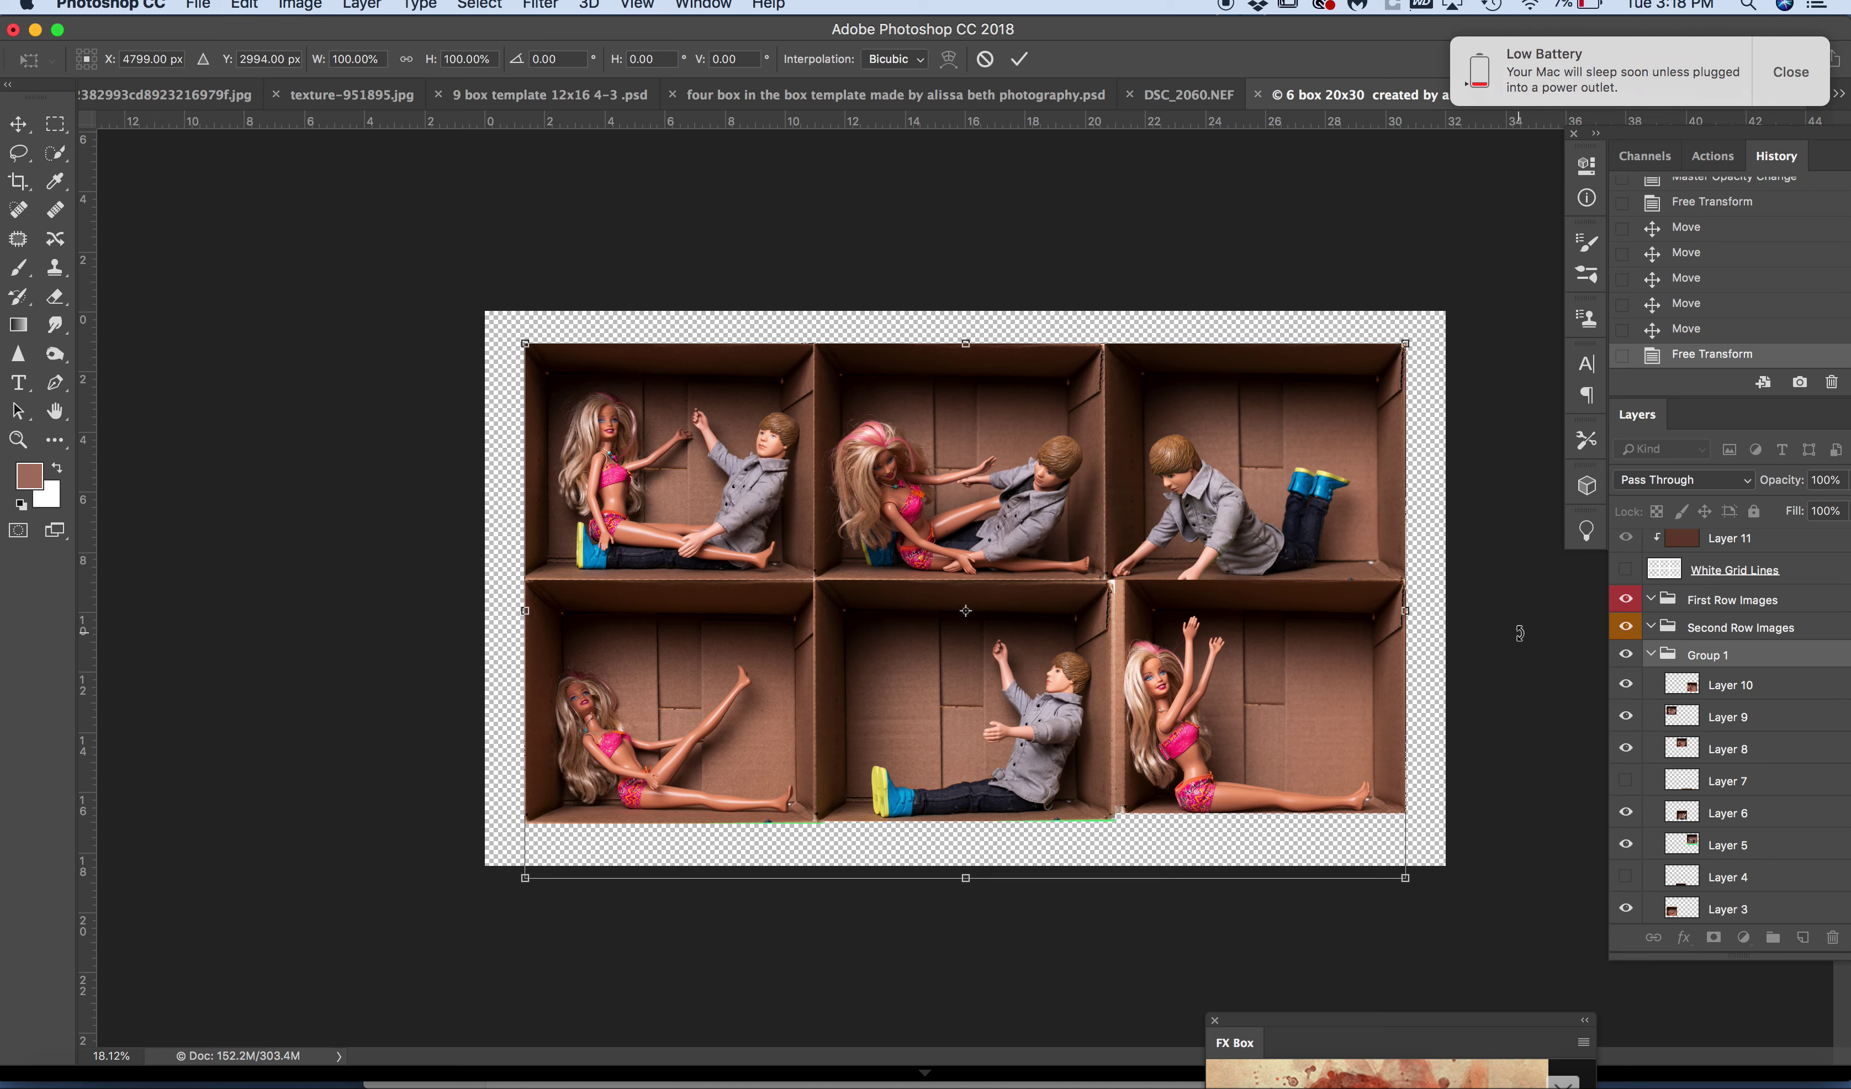
pyautogui.click(1019, 60)
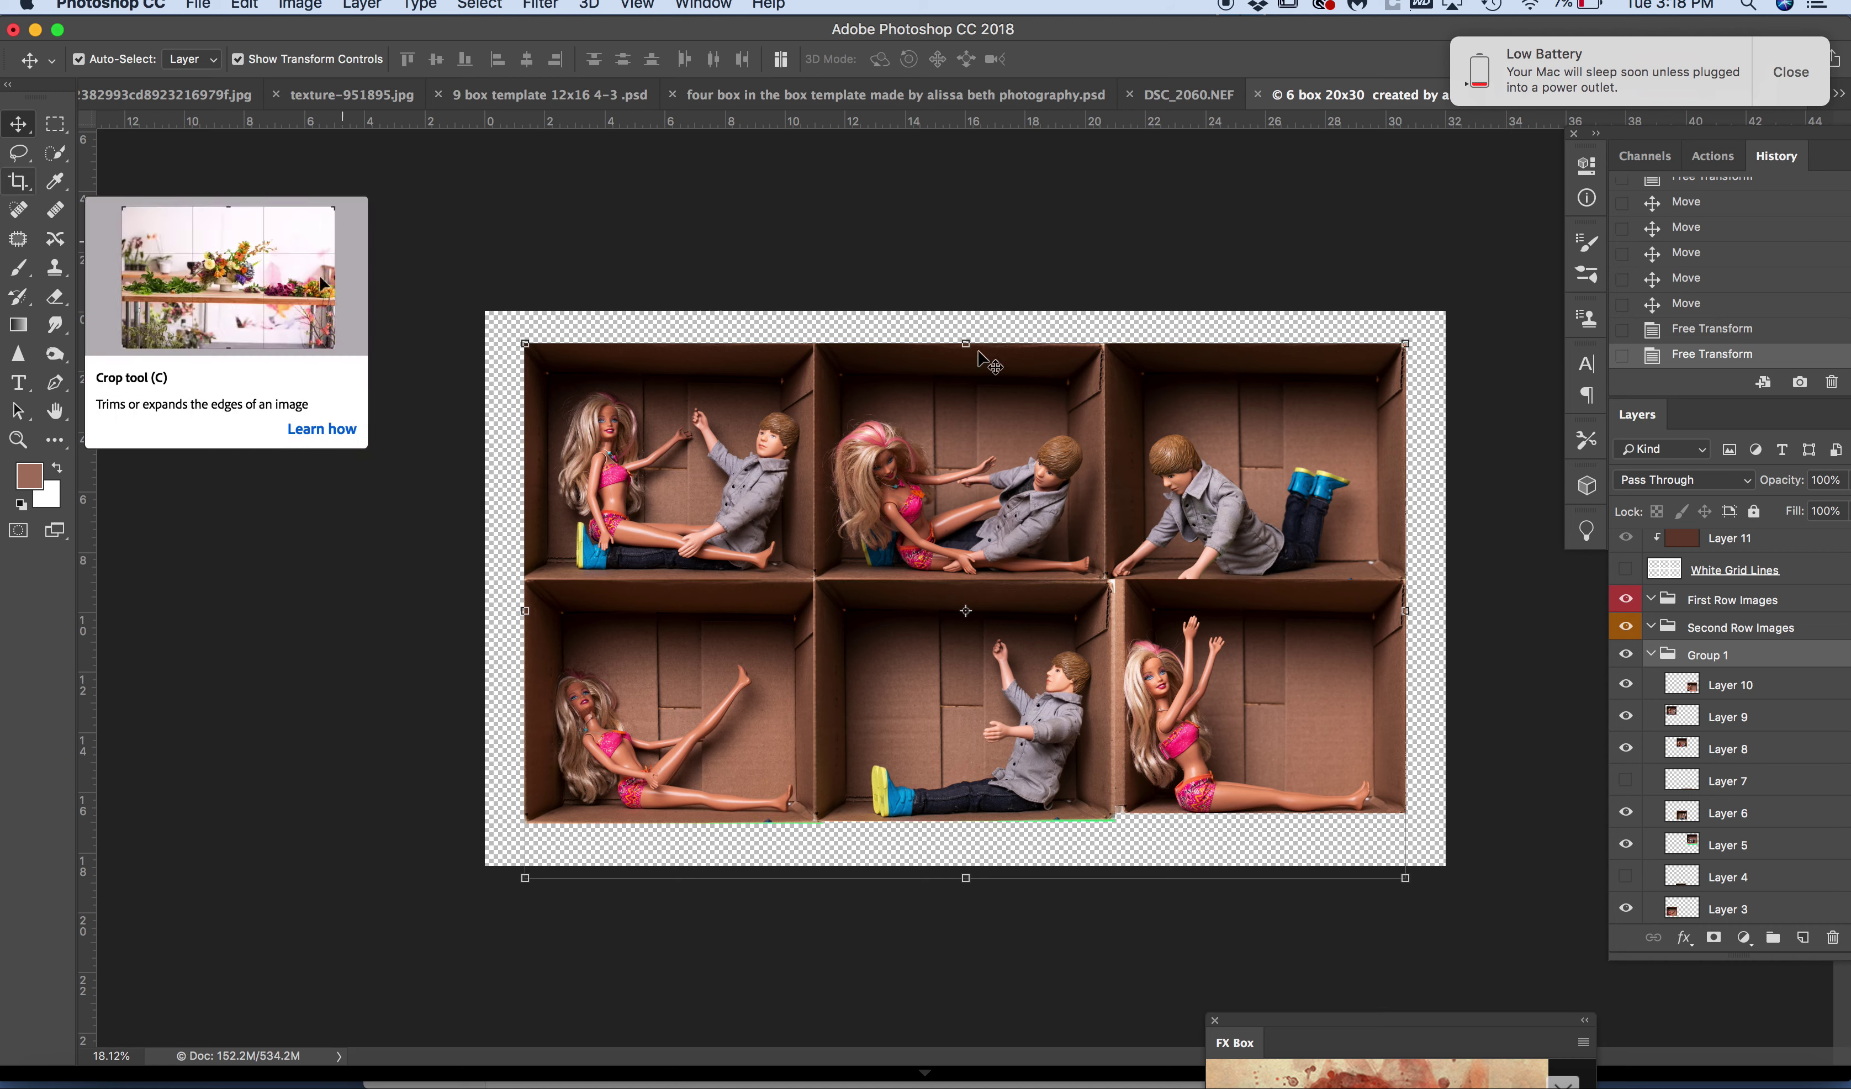
# - Move the brown texture layer (Layer 11) below Group 1, directly above Layer 2, as the background behind the boxes
pyautogui.click(1763, 536)
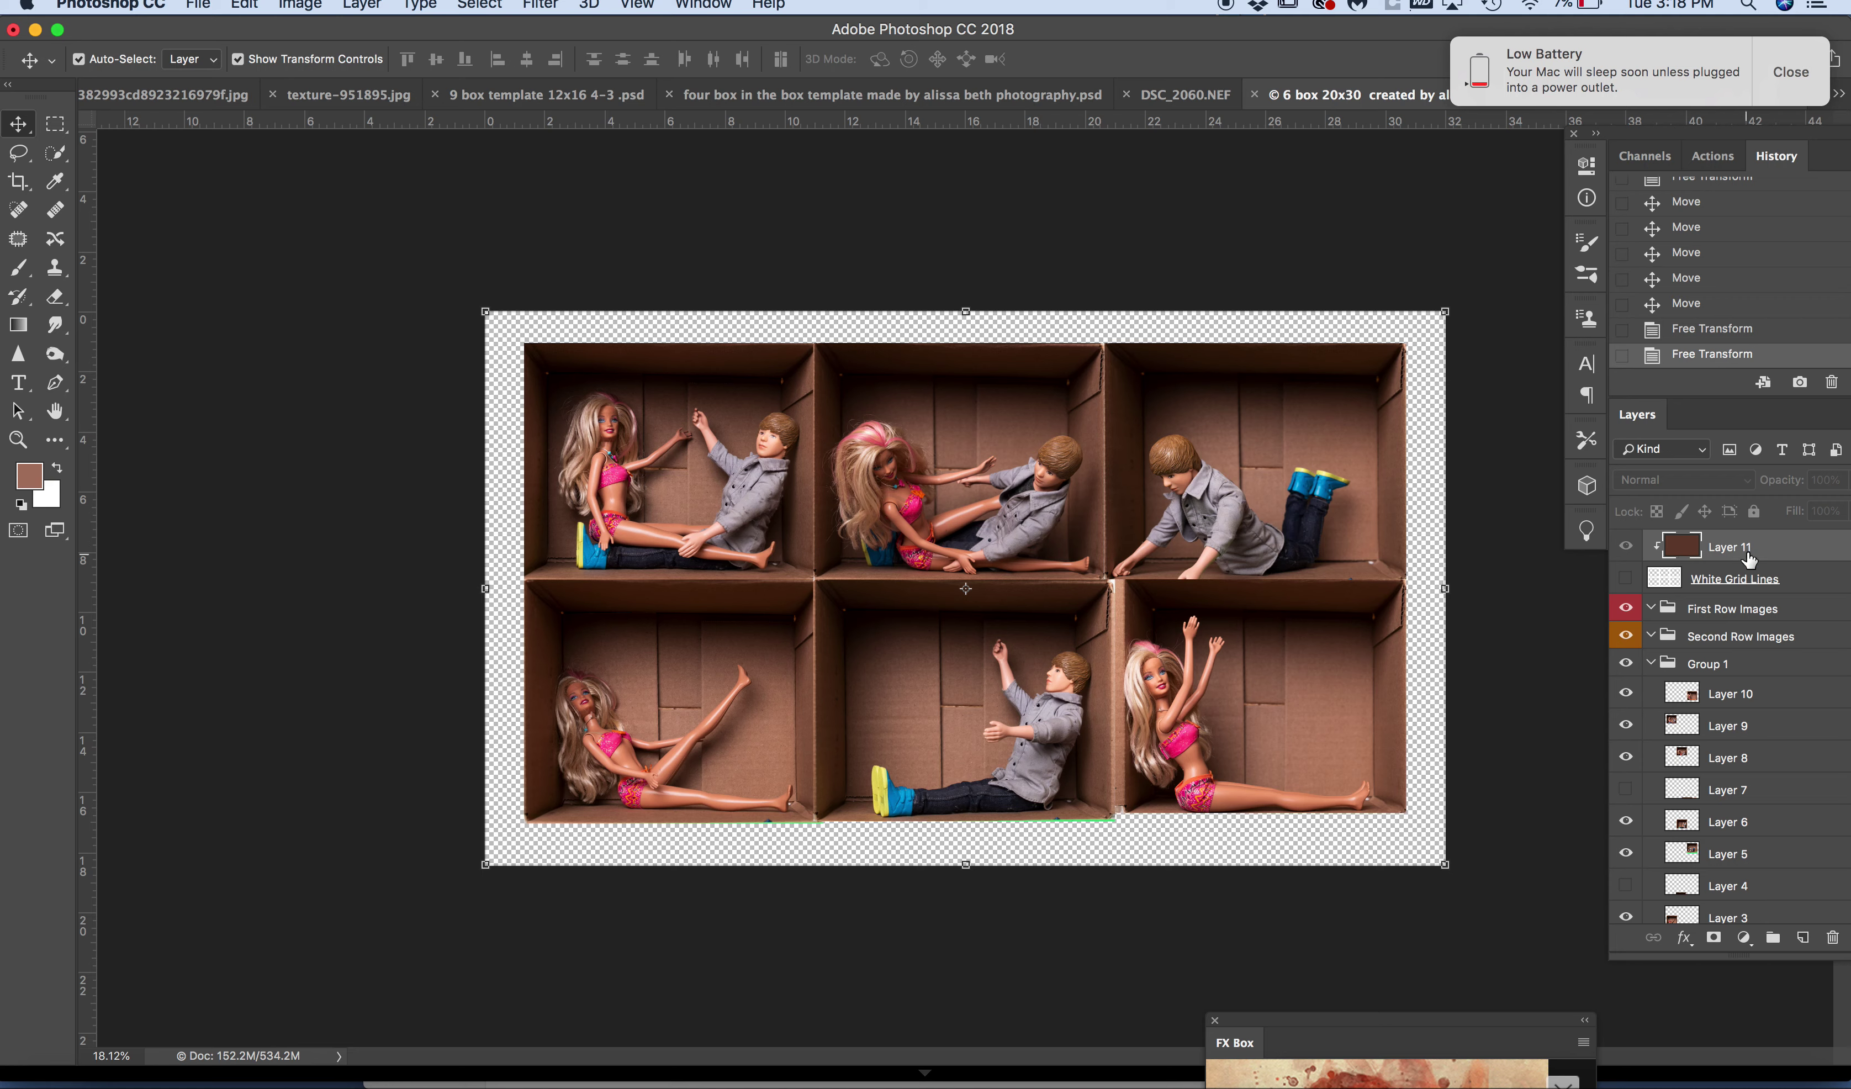
pyautogui.moveTo(1748, 551); pyautogui.dragTo(1752, 907)
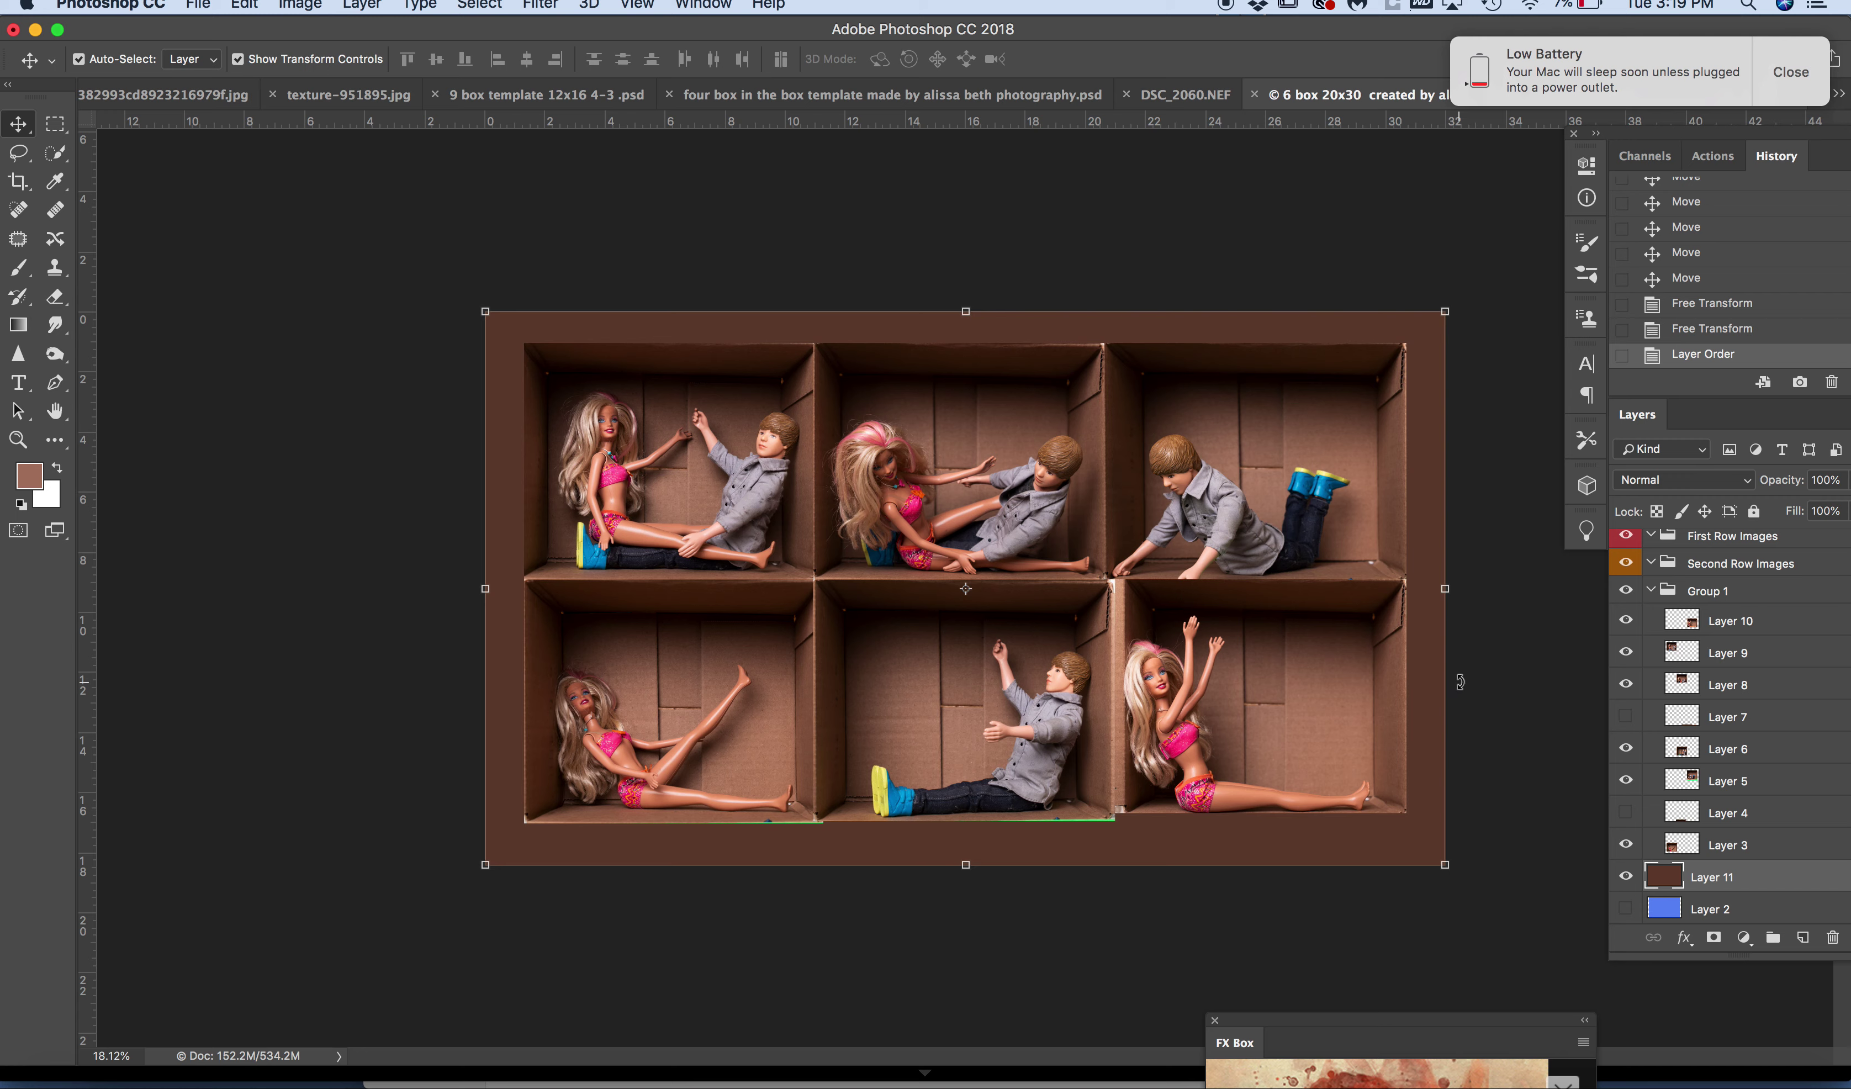
# - Bring the upper-right box's layer (Layer 5) to the top of Group 1 so it overlaps the box below
pyautogui.scroll(2, 1779, 732)
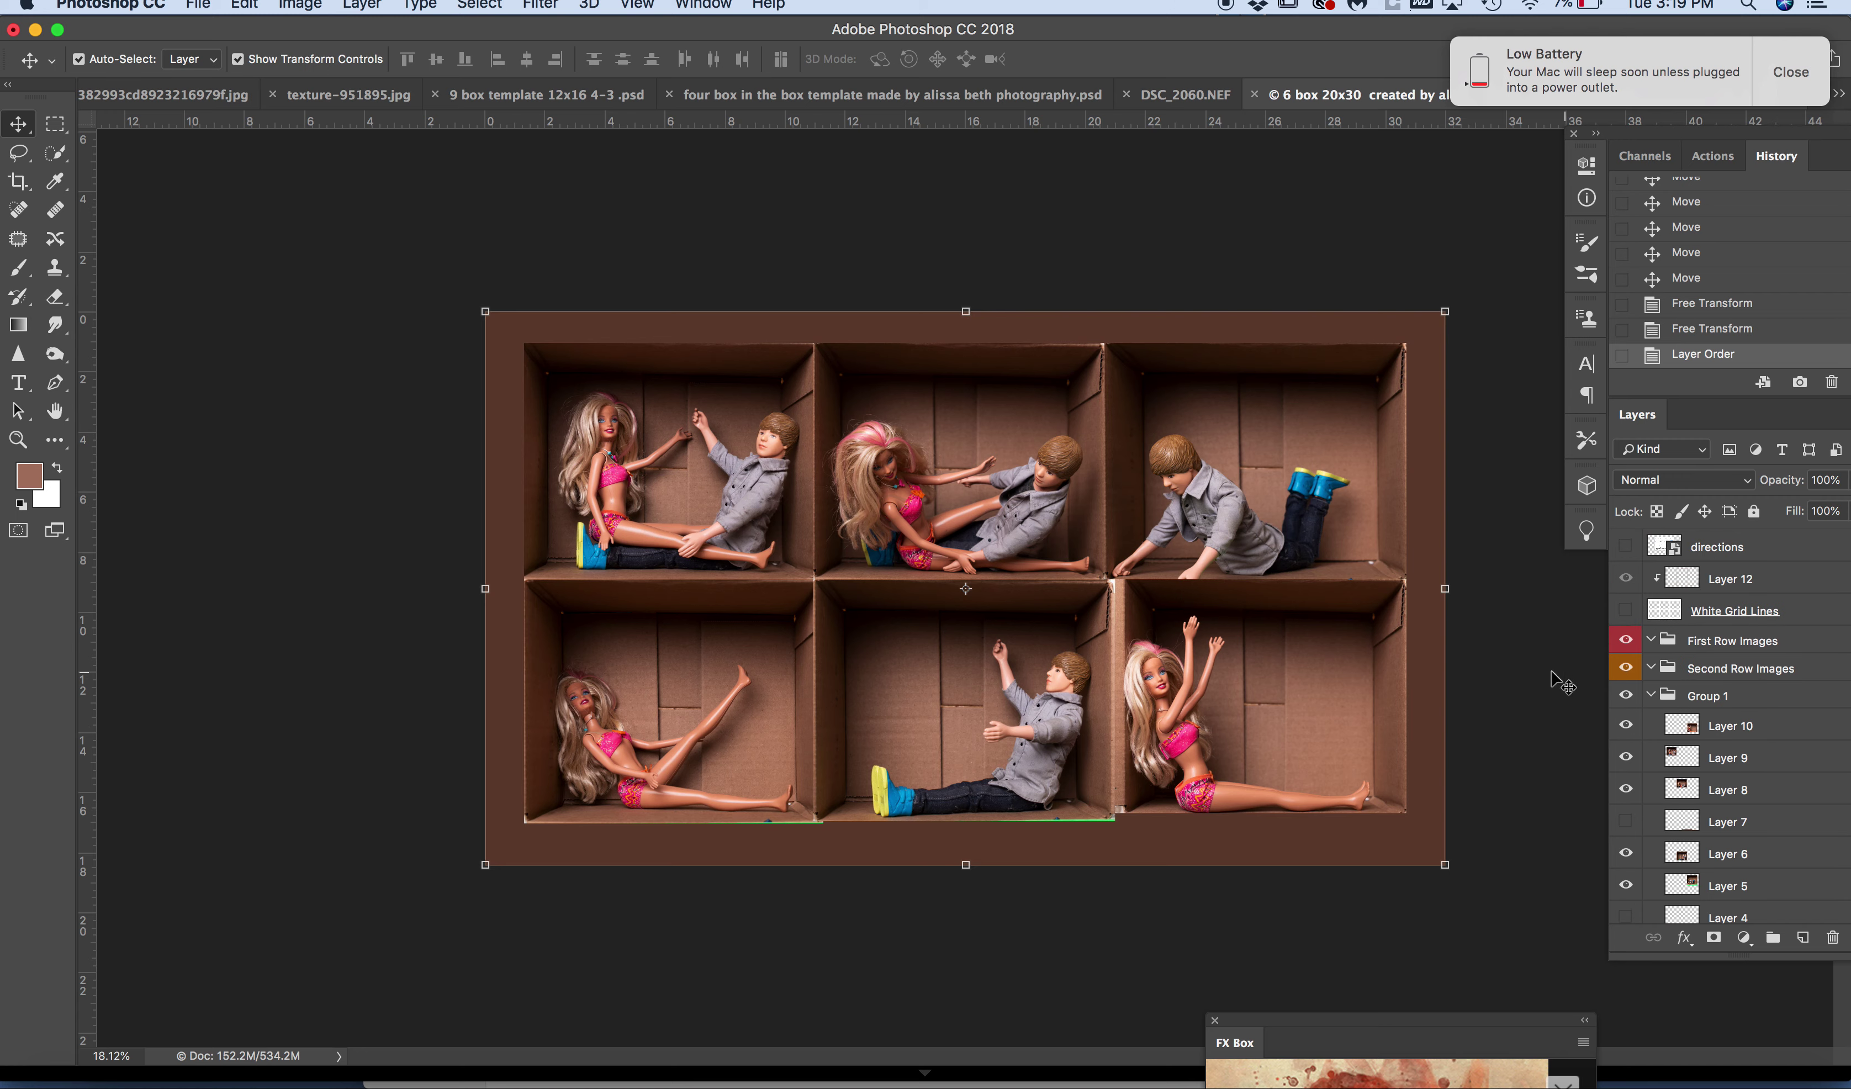
pyautogui.click(1200, 522)
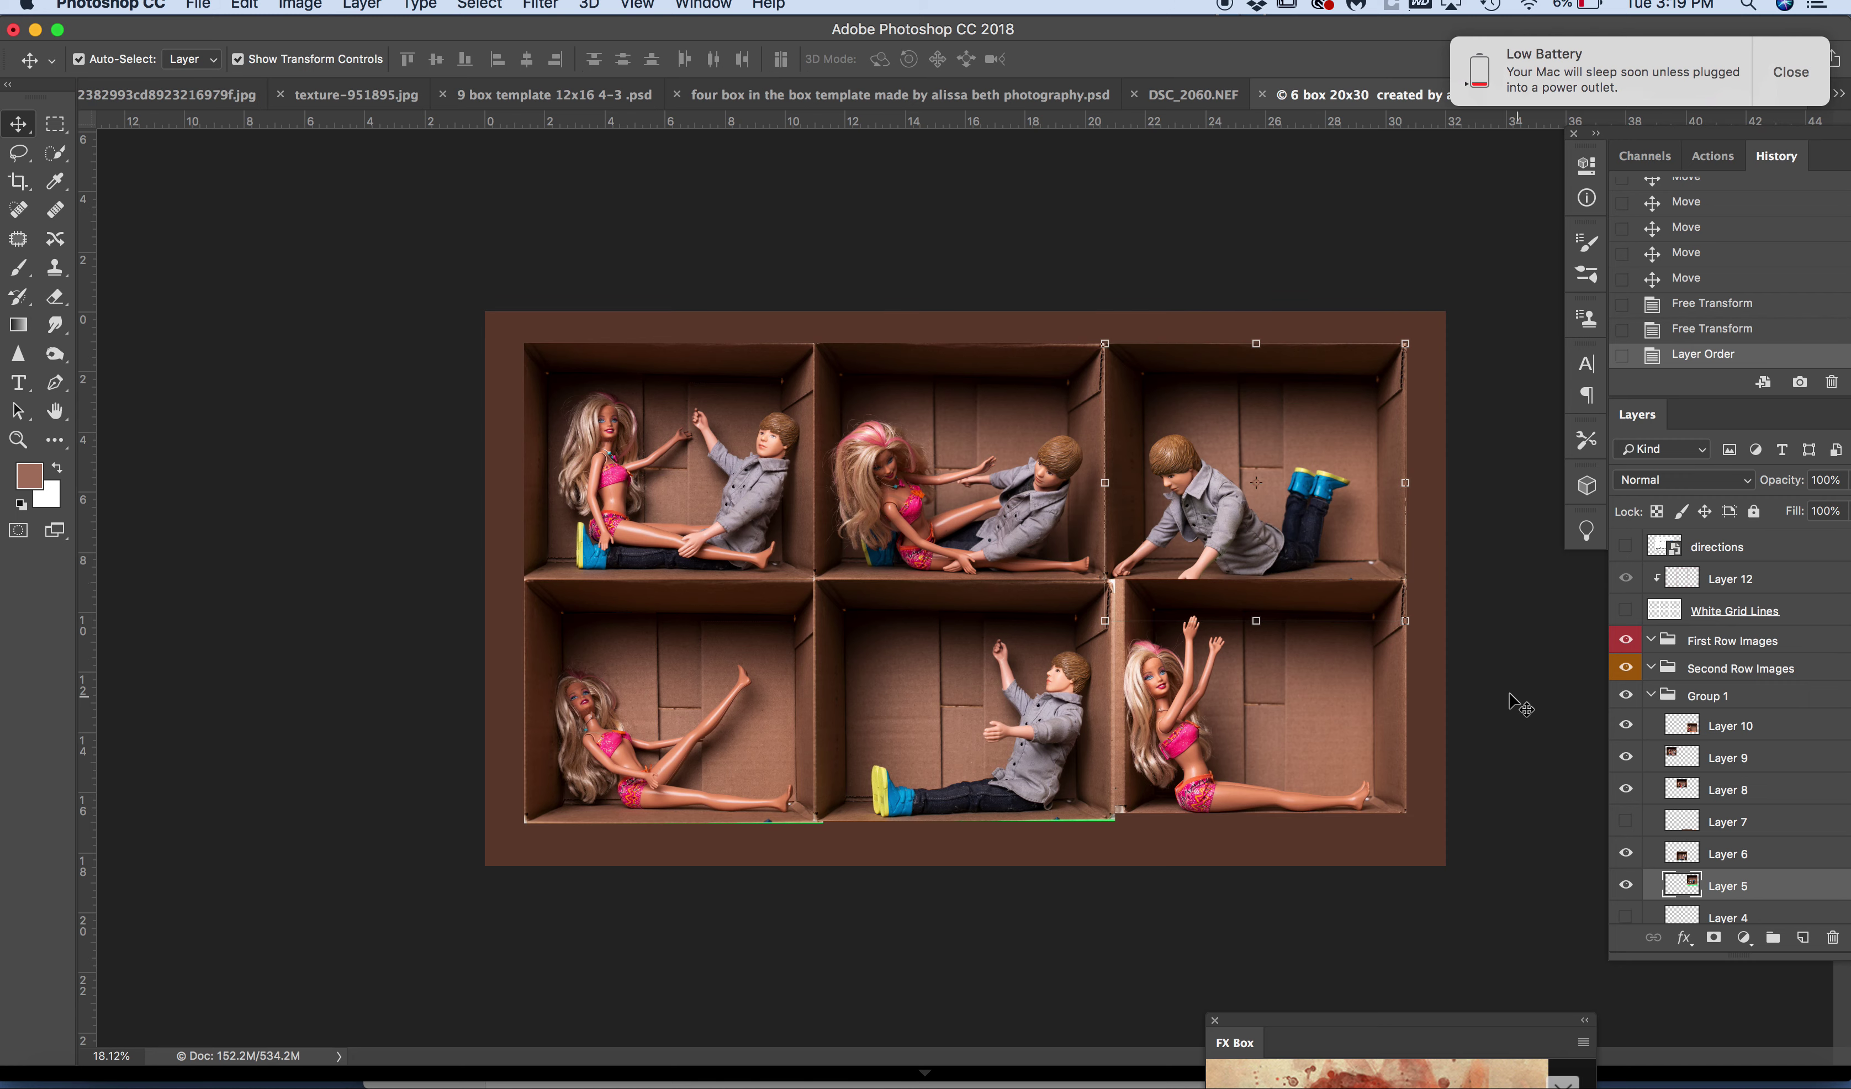
pyautogui.moveTo(1269, 525)
pyautogui.mouseDown()
pyautogui.moveTo(1269, 509)
pyautogui.moveTo(1268, 527)
pyautogui.mouseUp()
pyautogui.moveTo(1742, 887); pyautogui.dragTo(1742, 720)
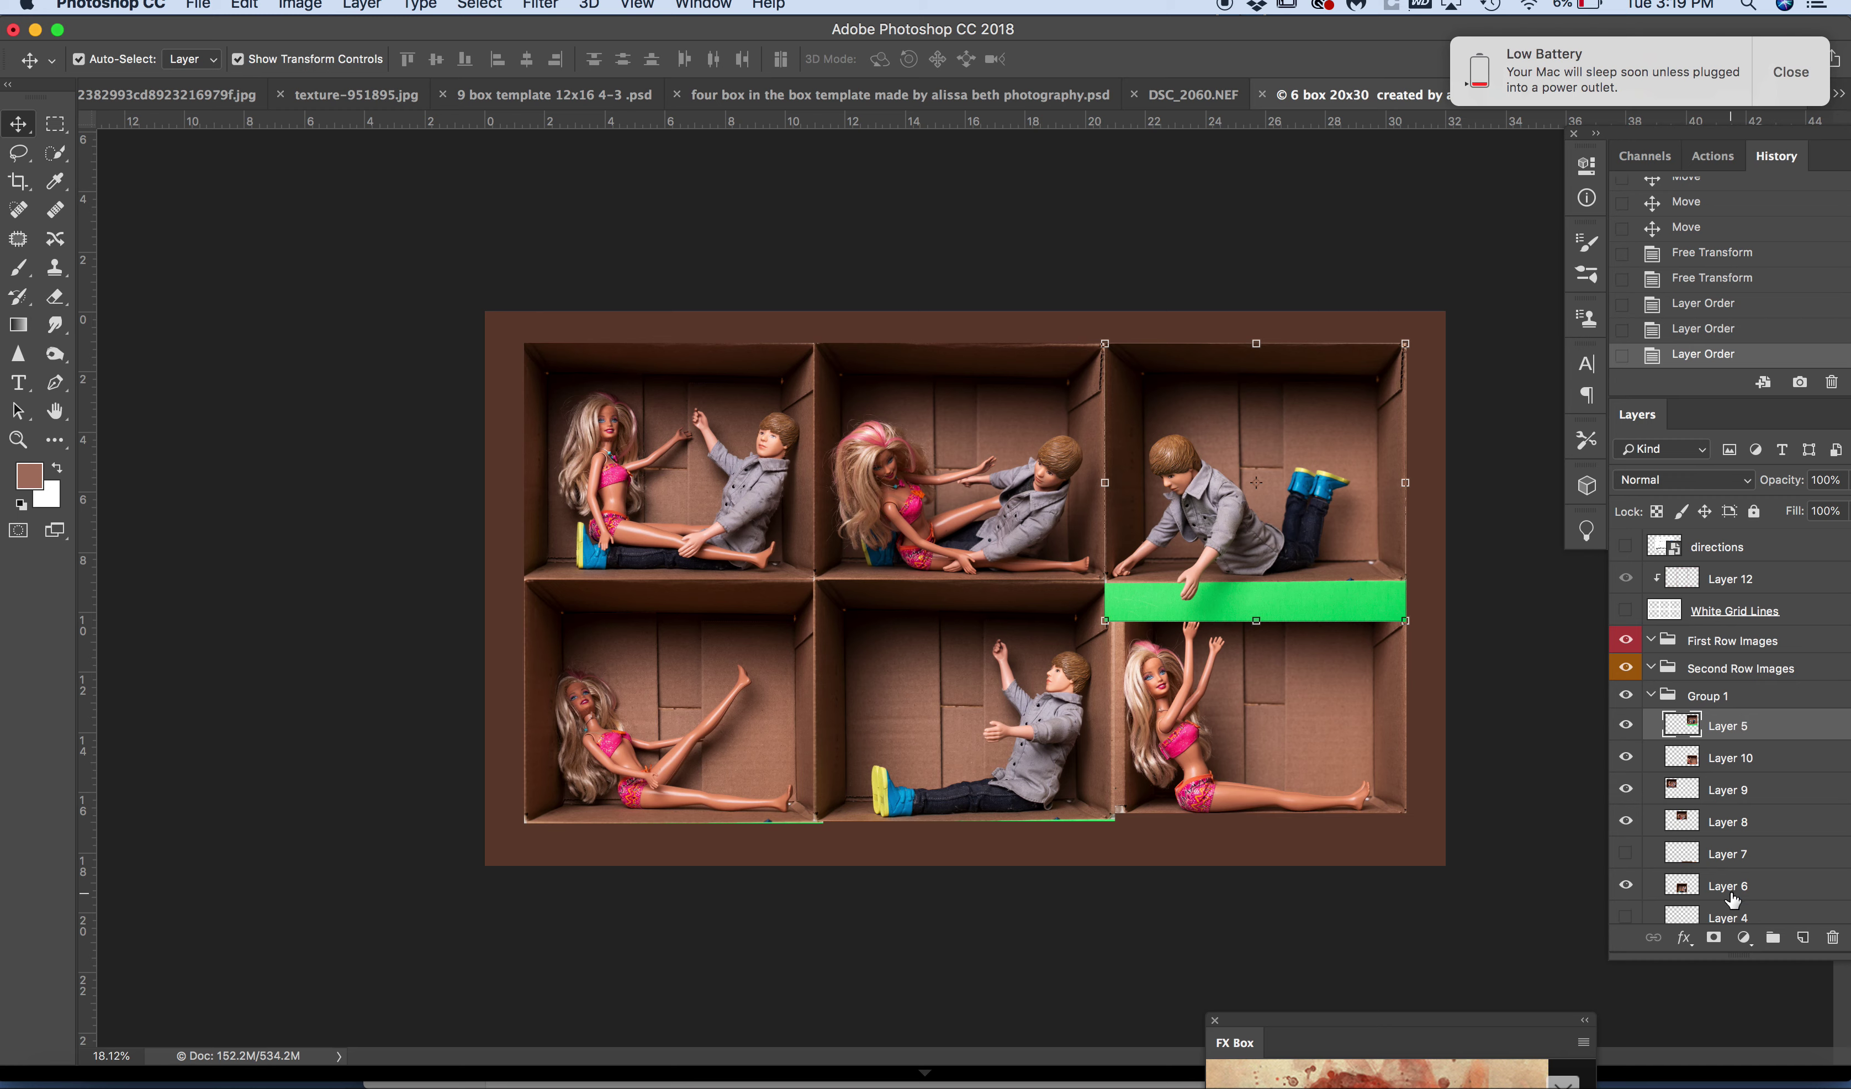
# - Add a layer mask to Layer 5 and select the green strip around the doll's hand with the Quick Selection tool
pyautogui.click(1714, 939)
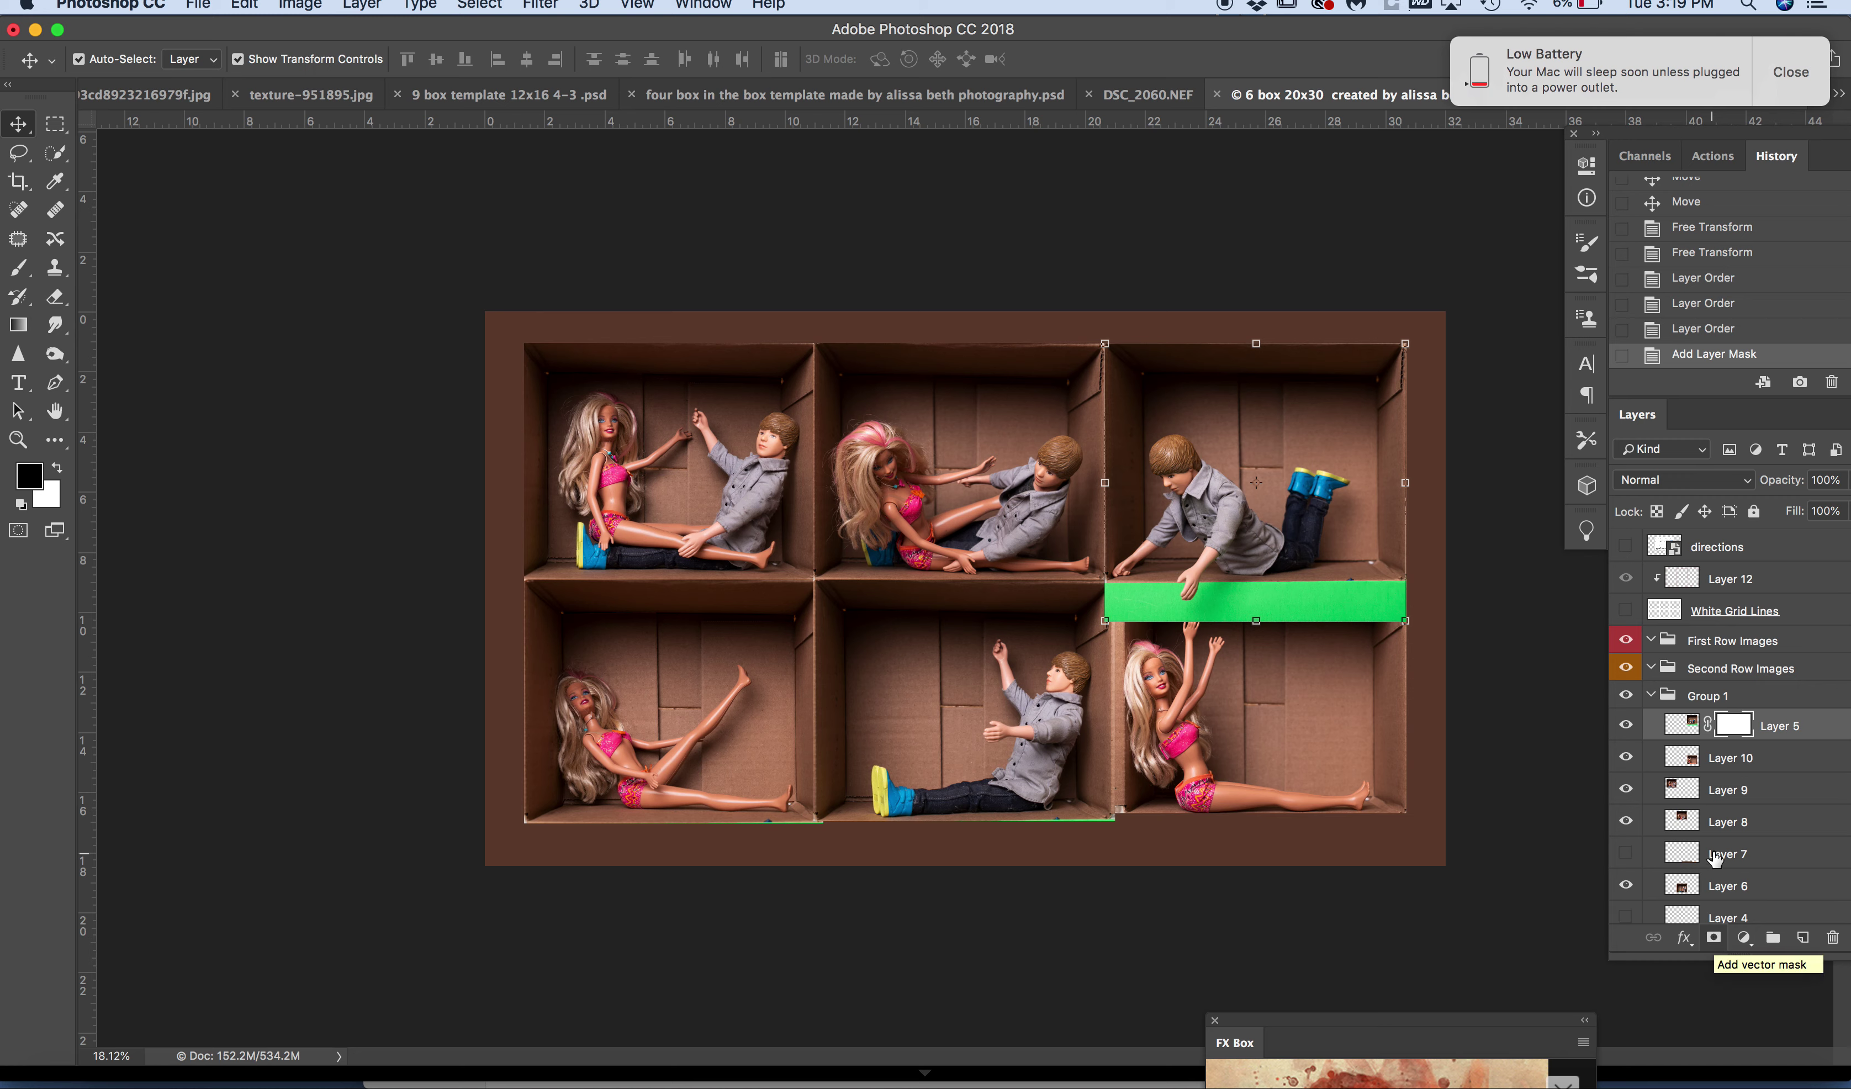
pyautogui.click(55, 153)
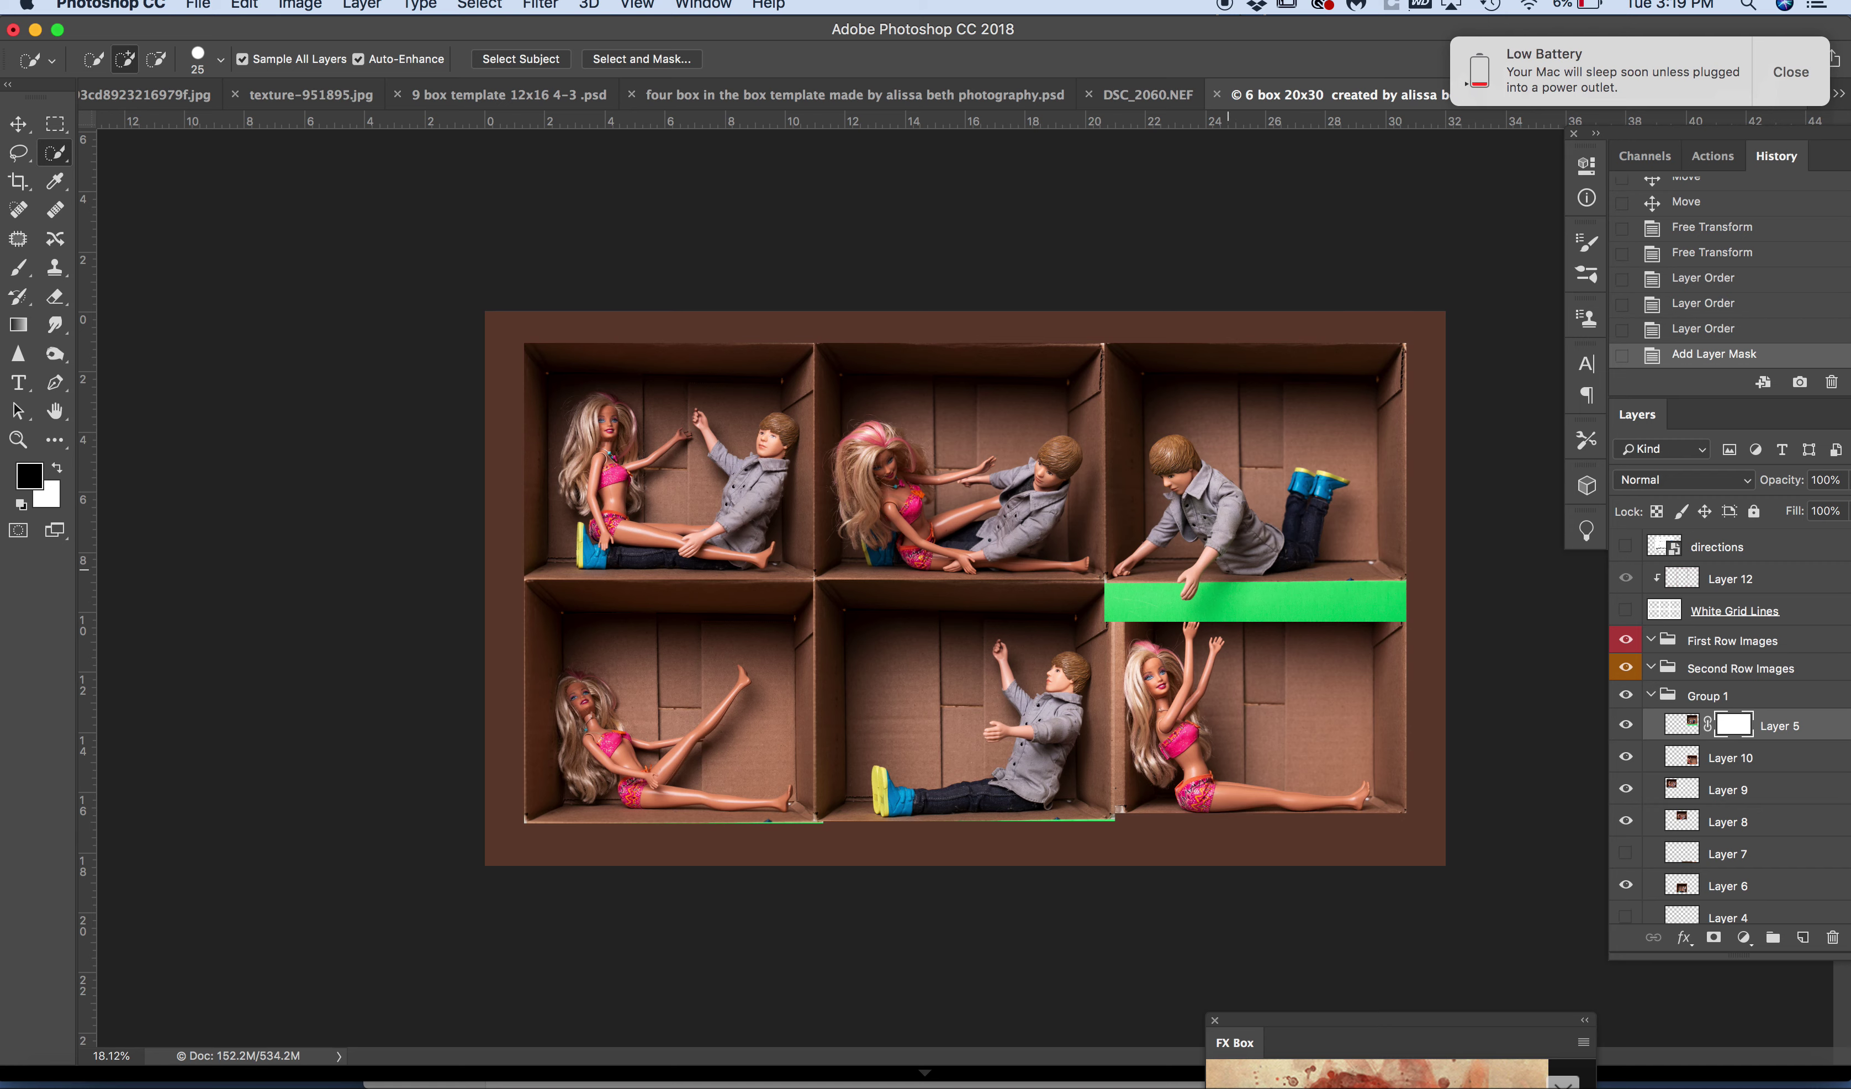
pyautogui.moveTo(1194, 615); pyautogui.dragTo(1553, 591)
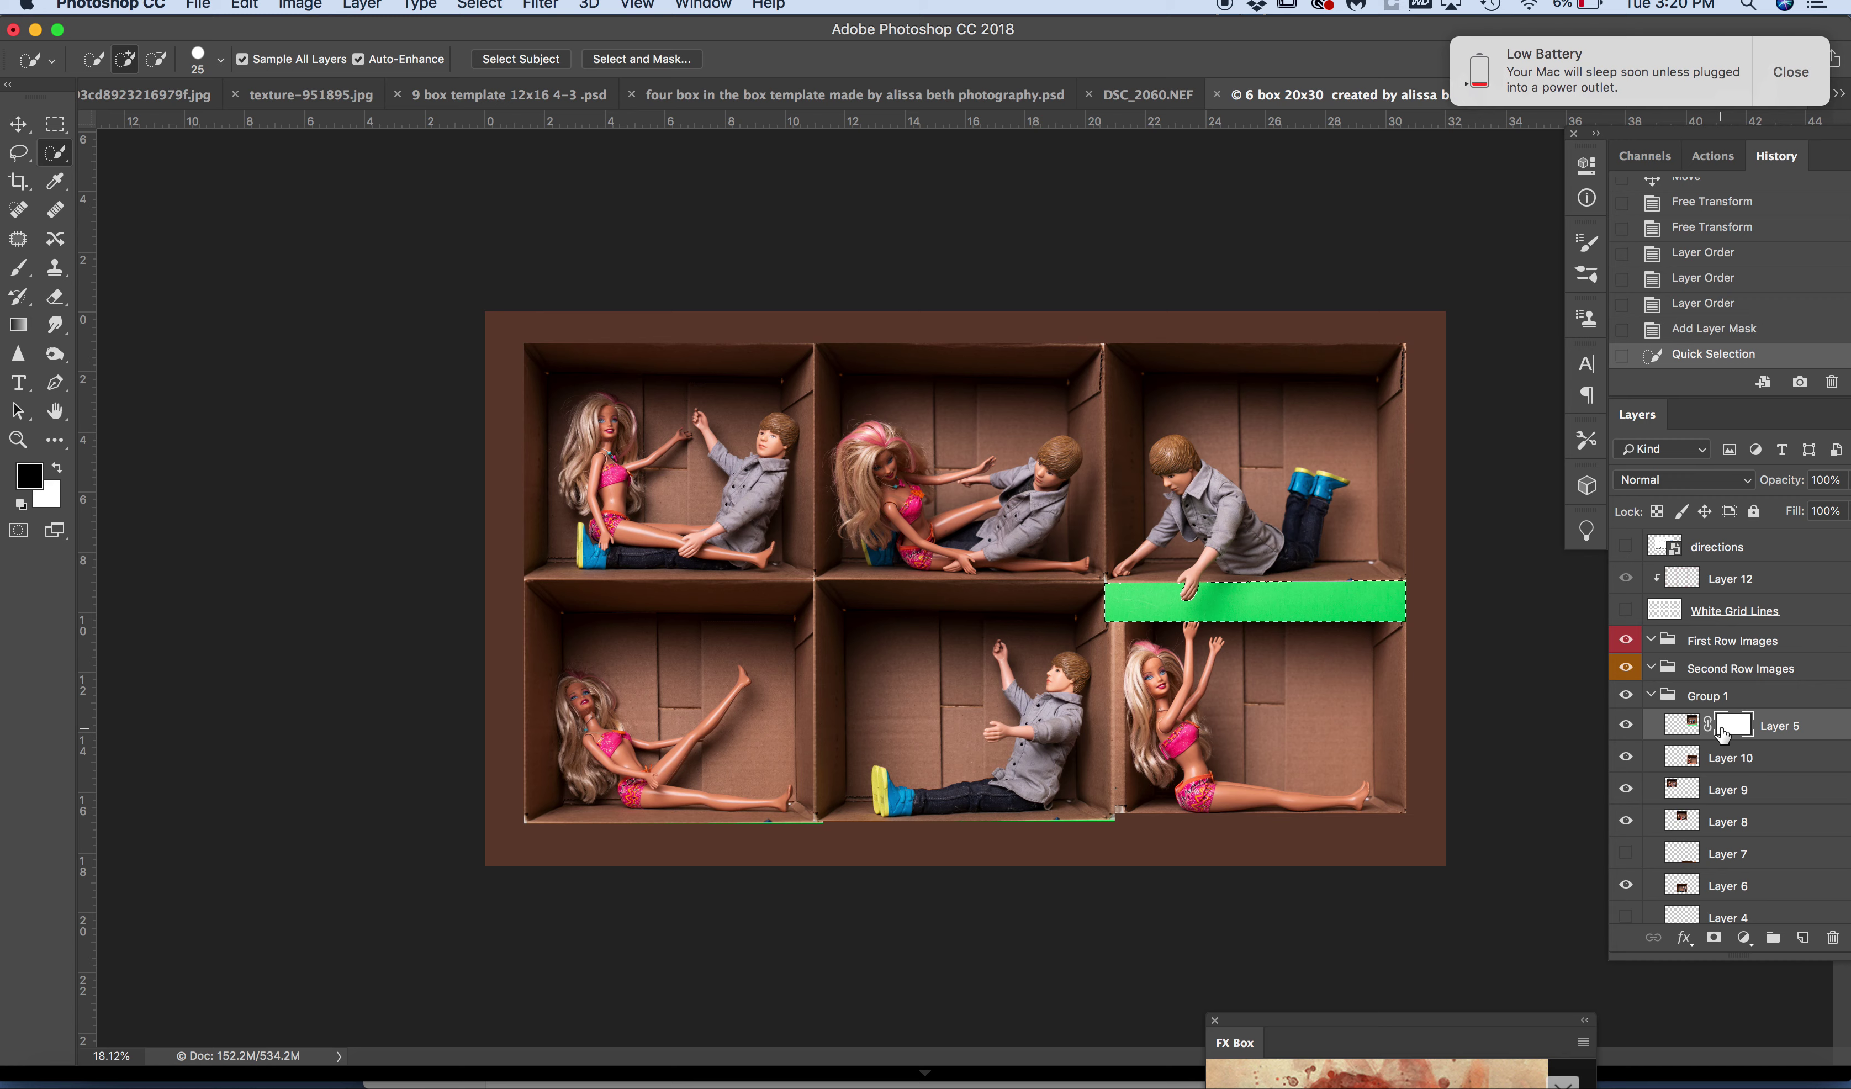
# - Invert Layer 5's mask within the selection to hide the green strip, compare it with the uninverted mask, and deselect
pyautogui.press('super+i')
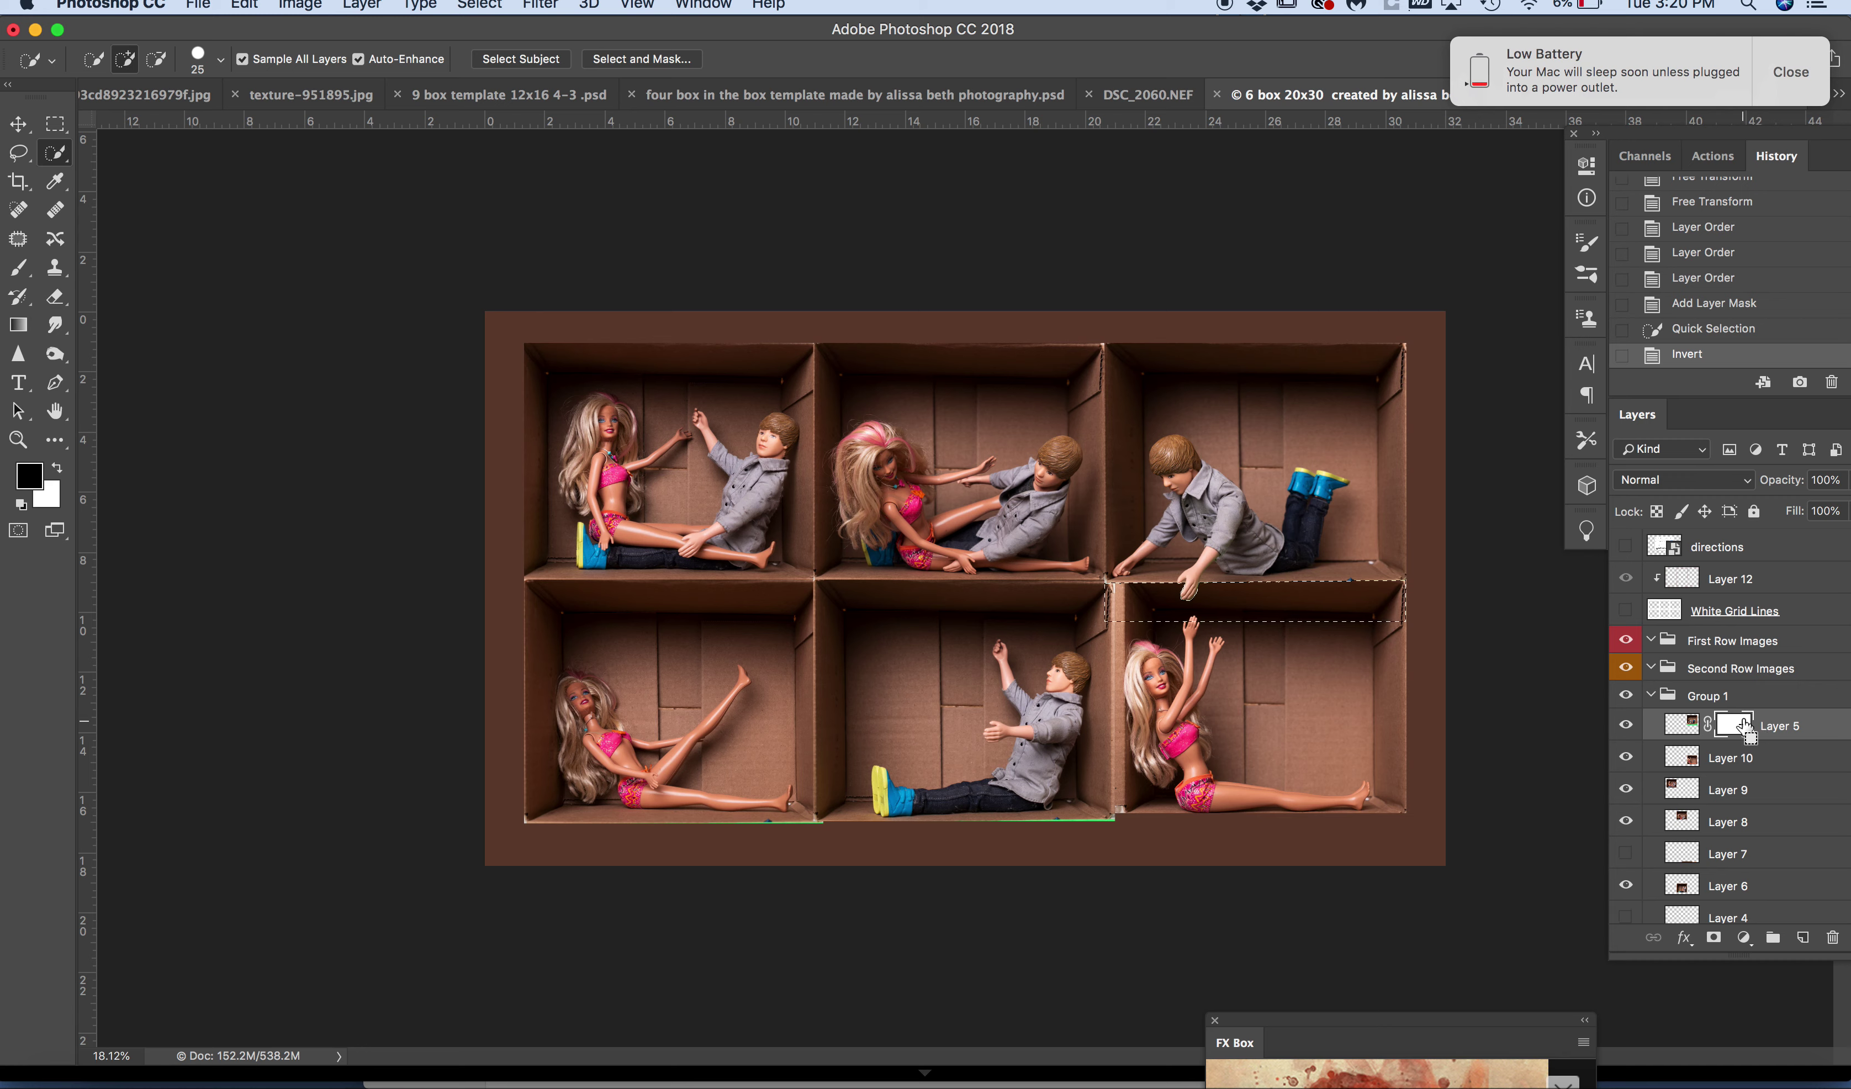
pyautogui.press('super+i')
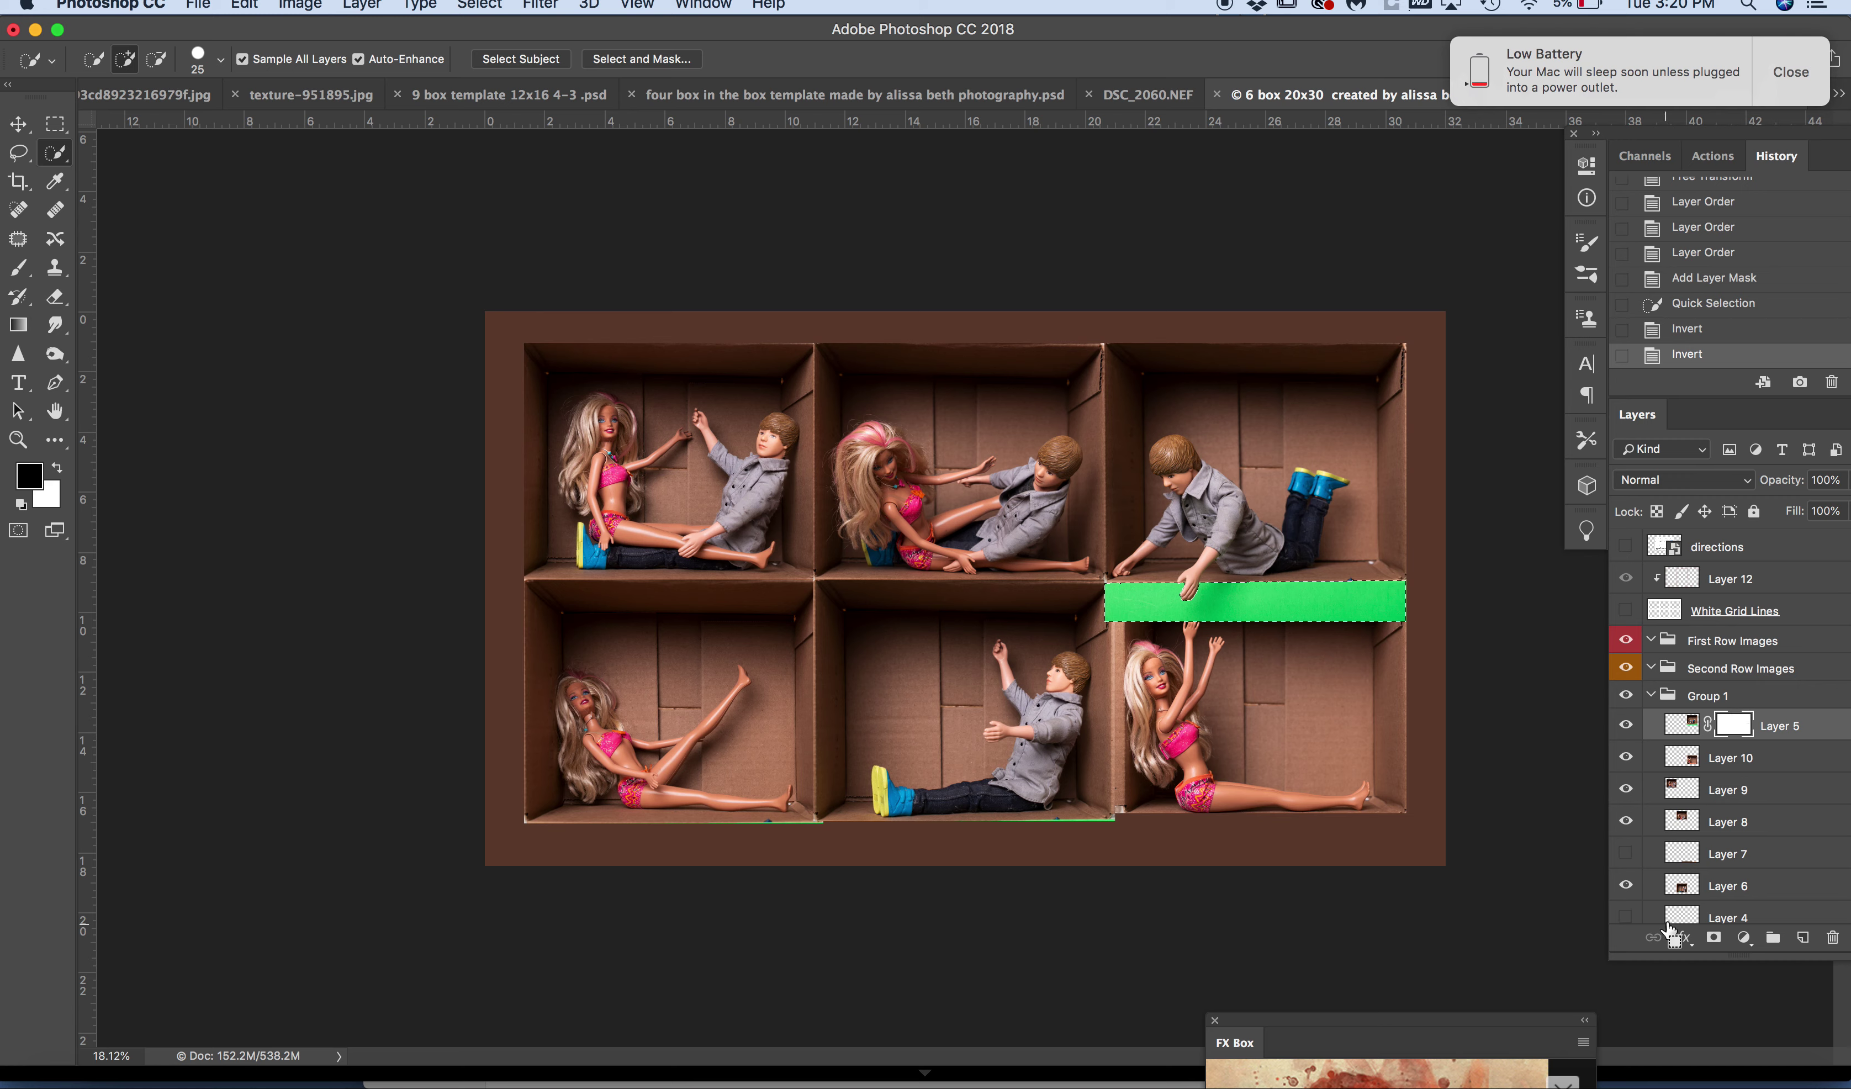
pyautogui.press('super+i')
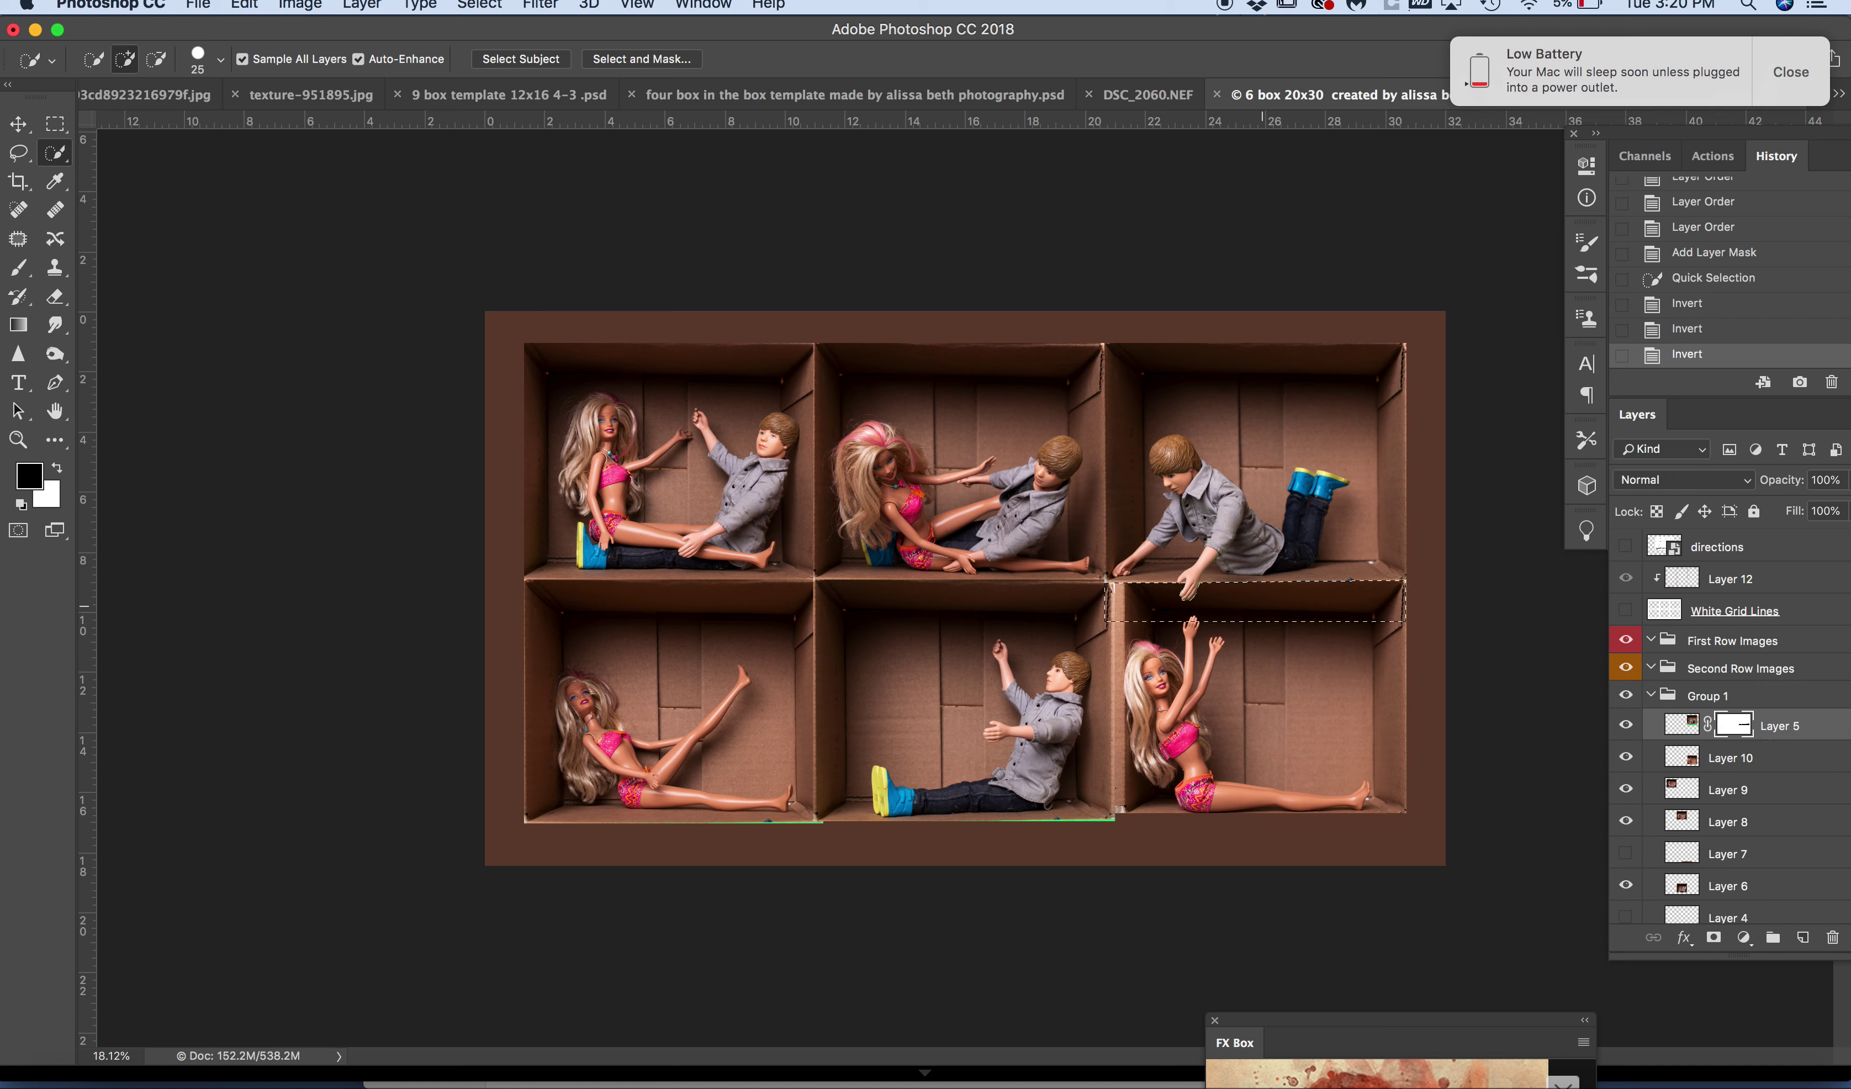
pyautogui.press('super+d')
pyautogui.scroll(3, 967, 589)
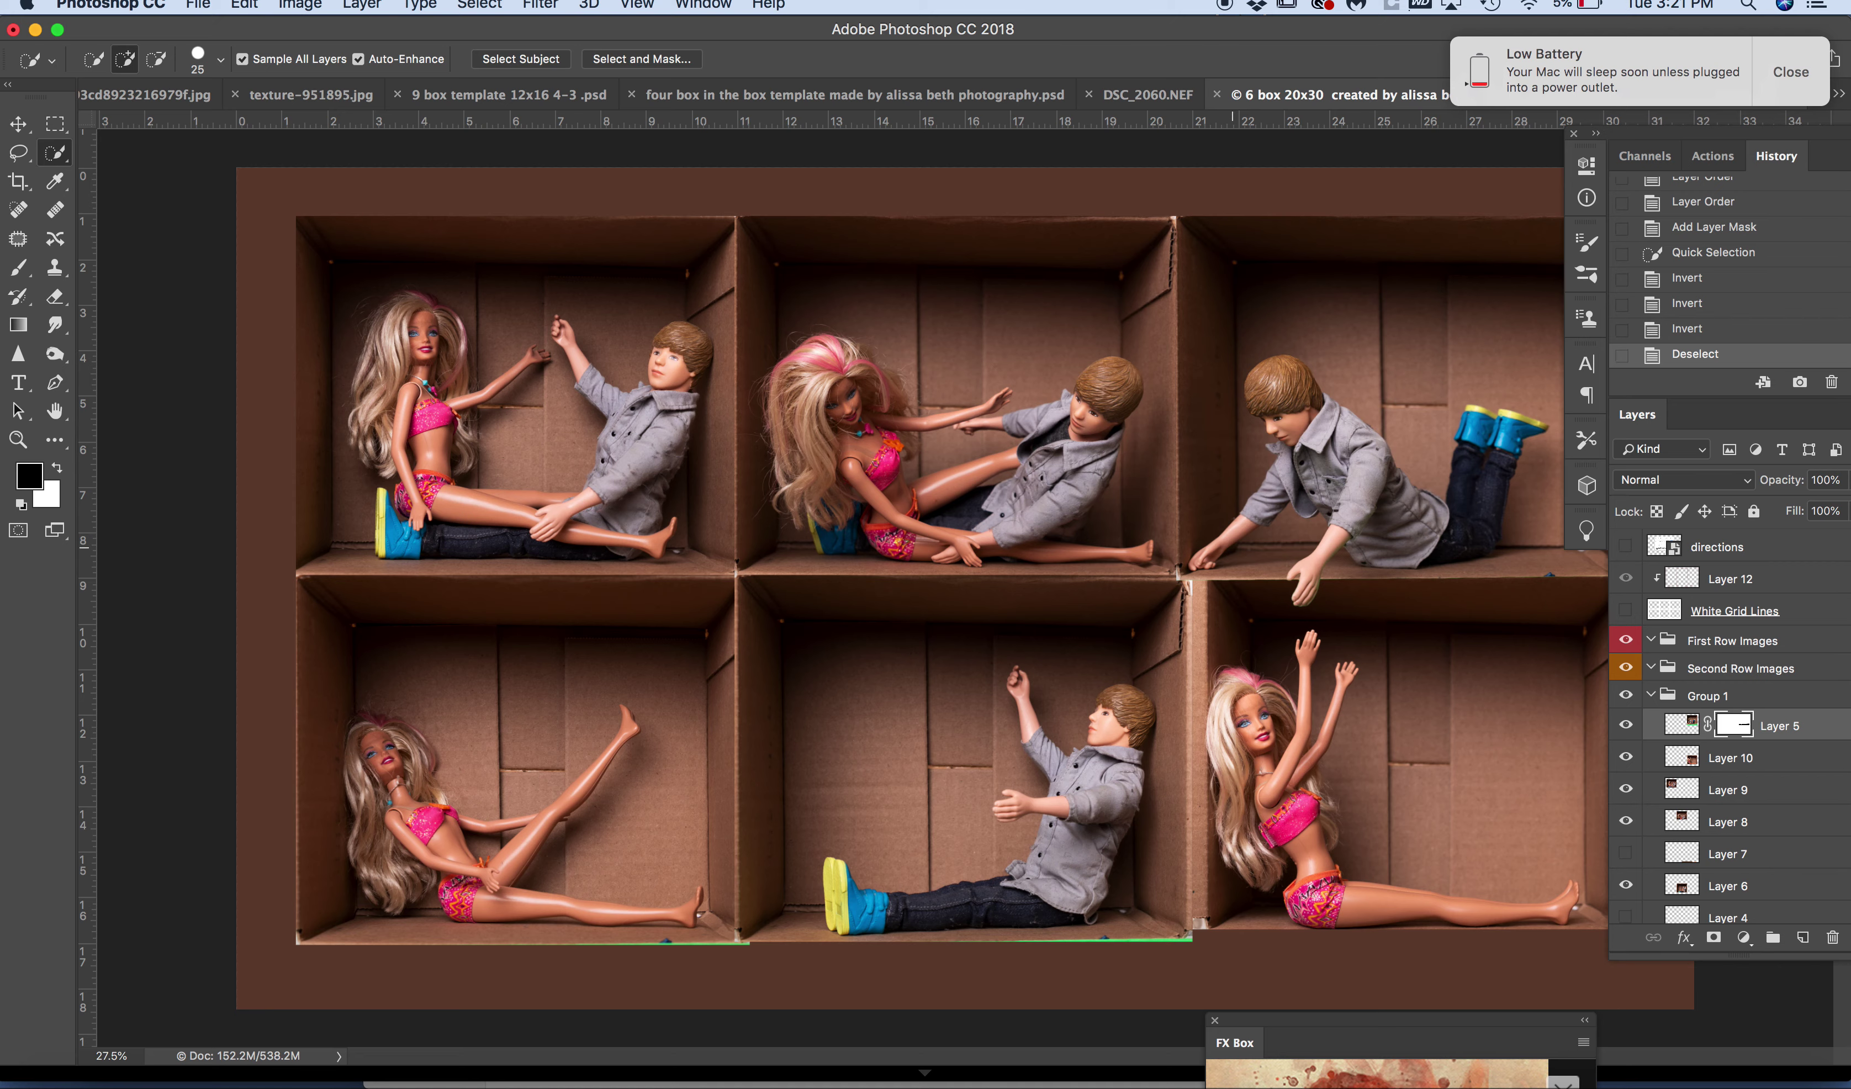
pyautogui.scroll(-3, 966, 589)
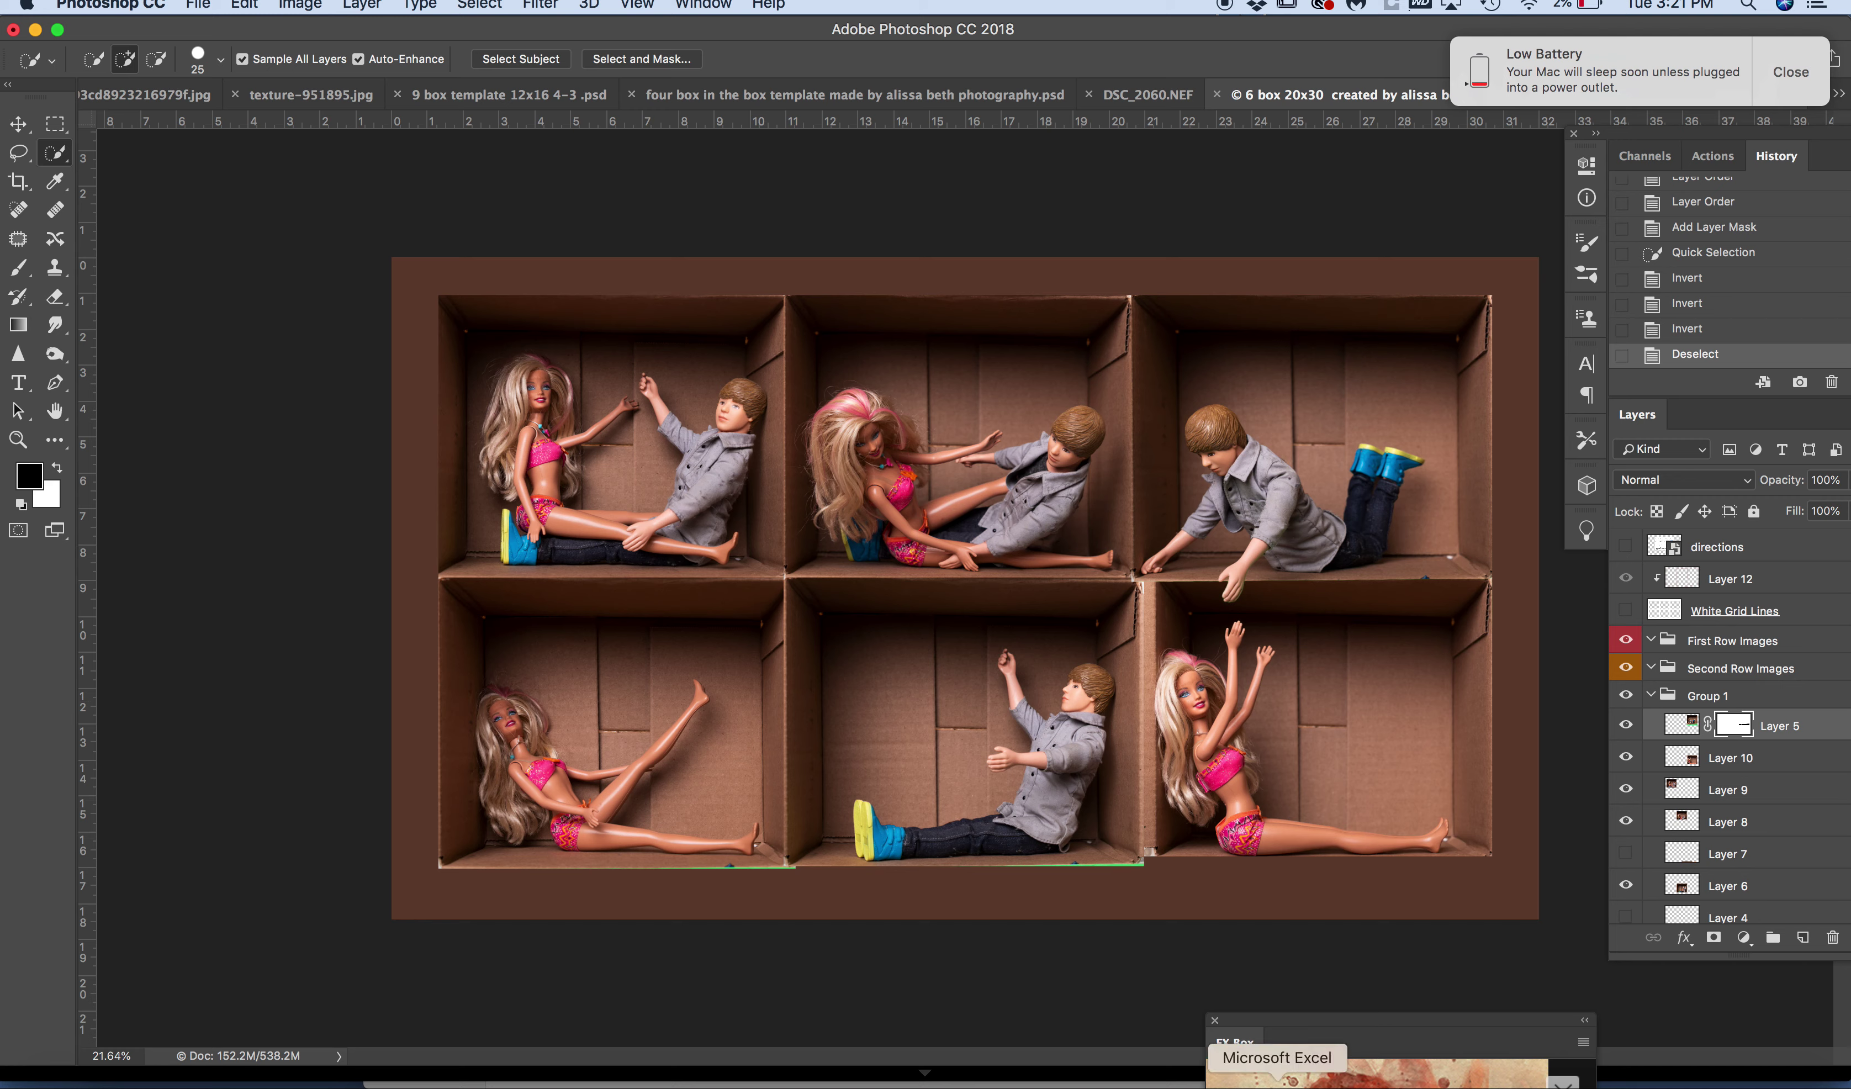
pyautogui.rightClick(1084, 1077)
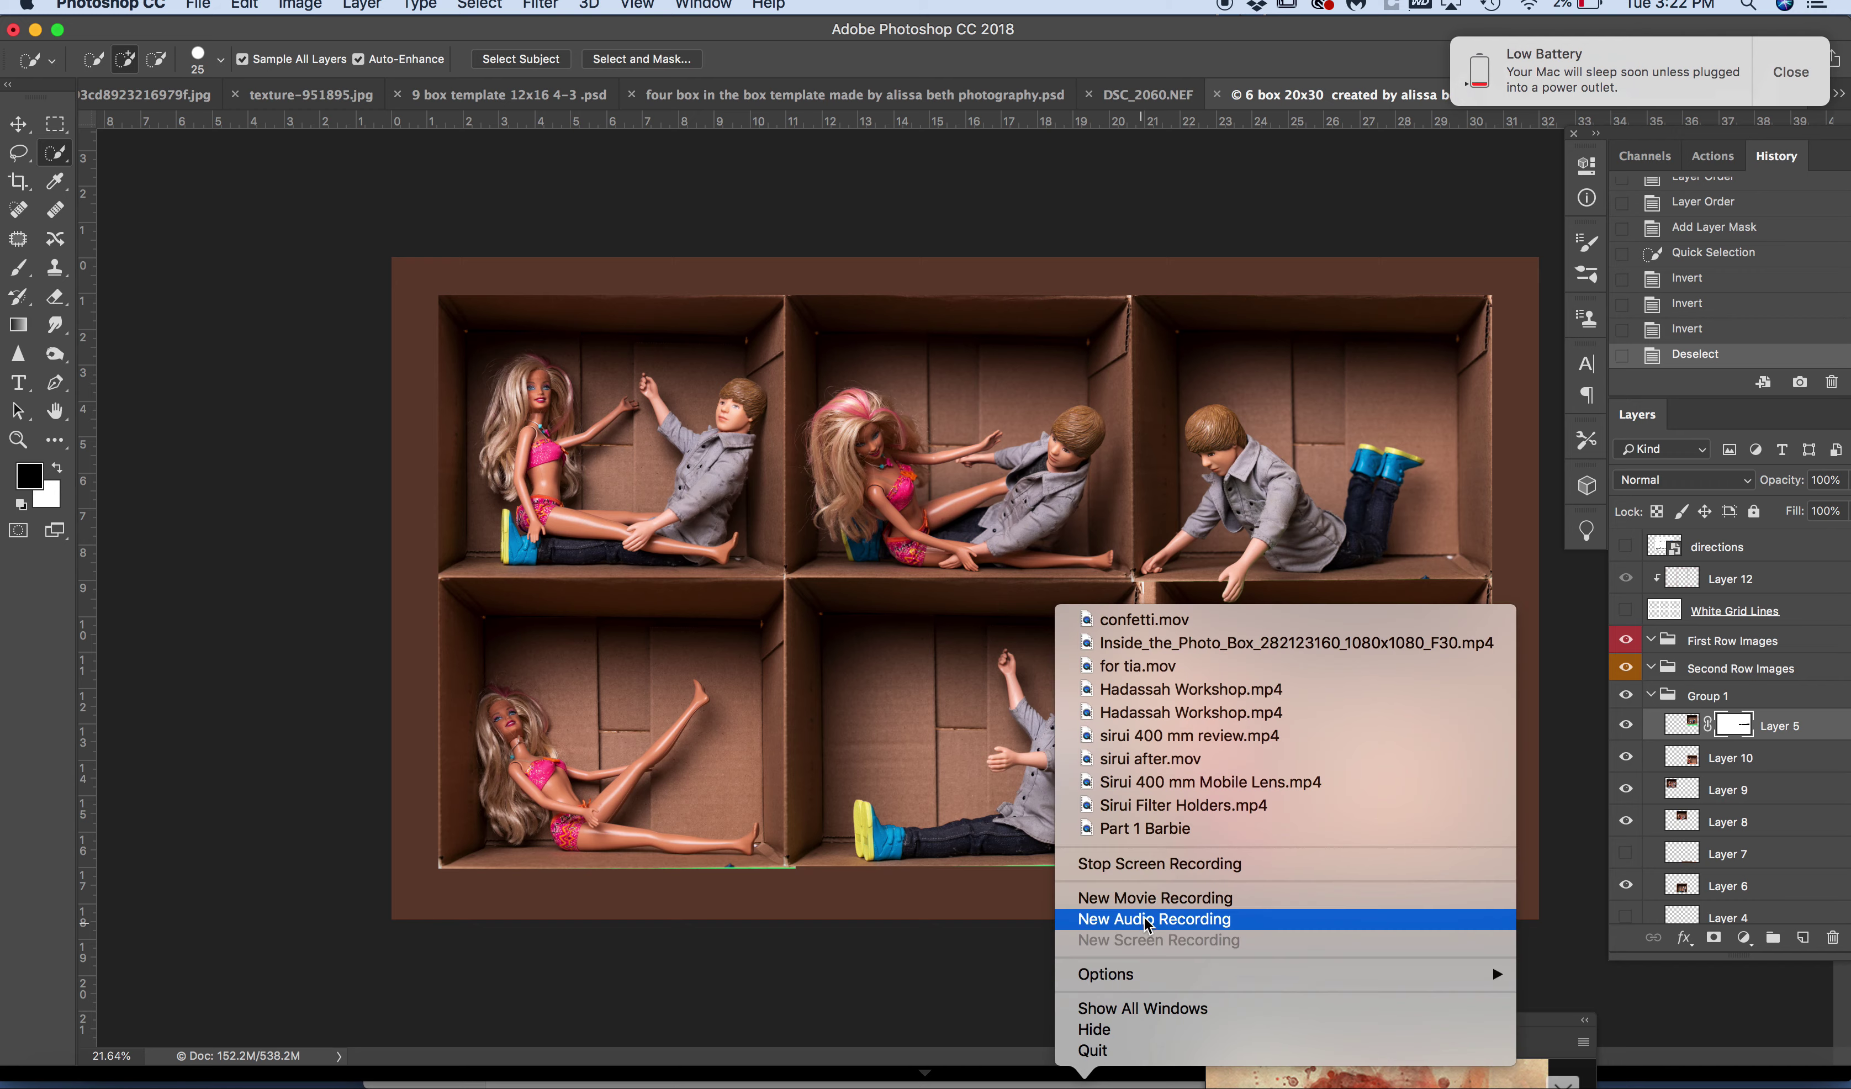